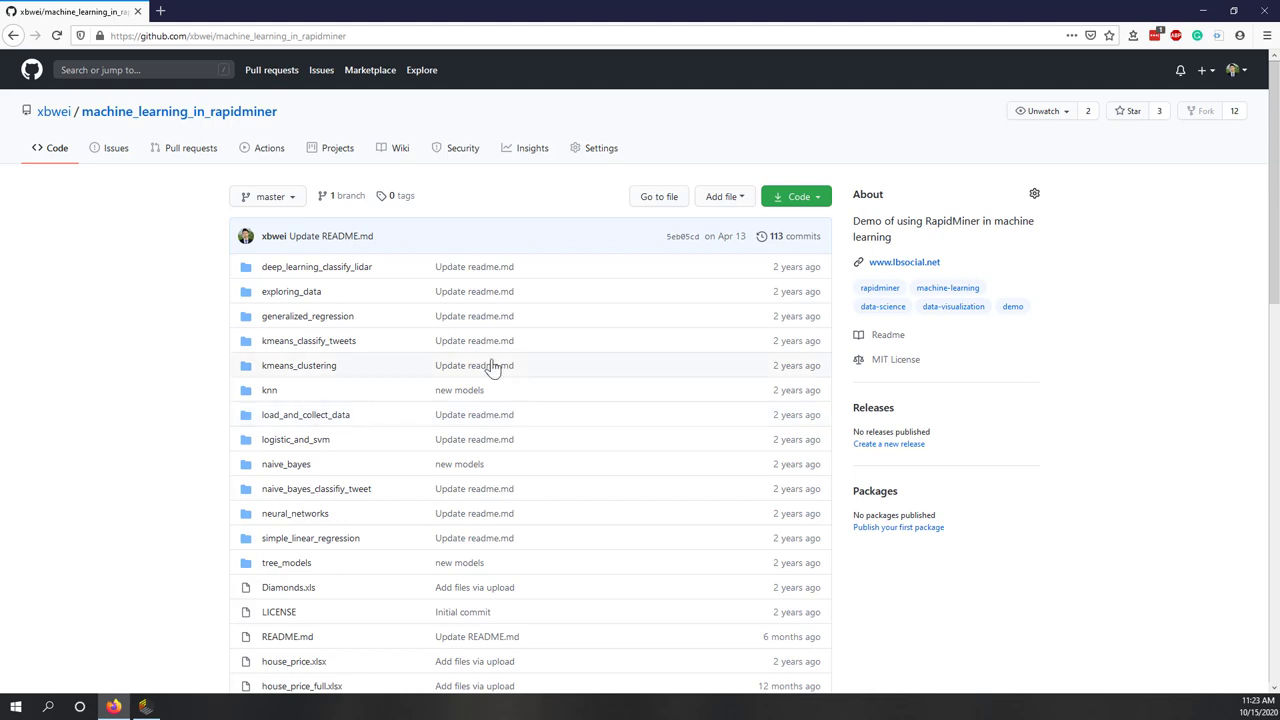
Download house_price_label.xlsx from the machine_learning_in_rapidminer repository and save the file.
{"action": "scroll", "coordinate": [222, 515], "scroll_direction": "down", "scroll_amount": 5}
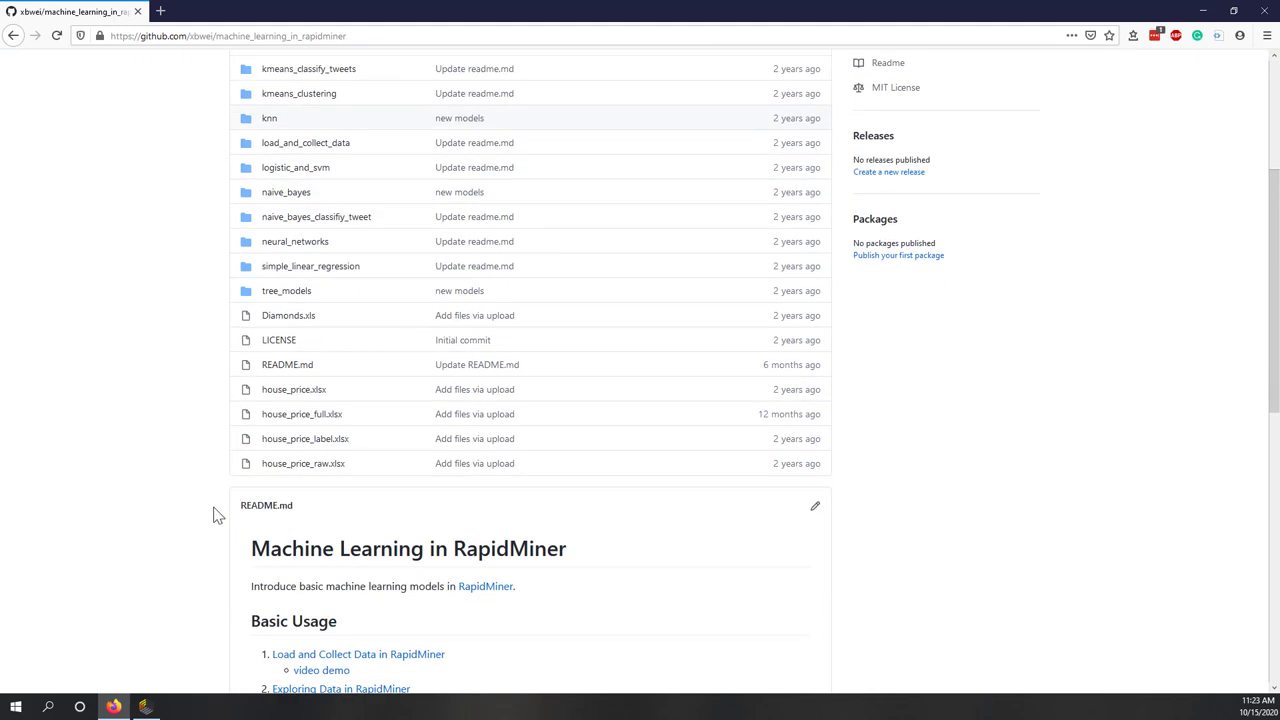
{"action": "left_click", "coordinate": [308, 445]}
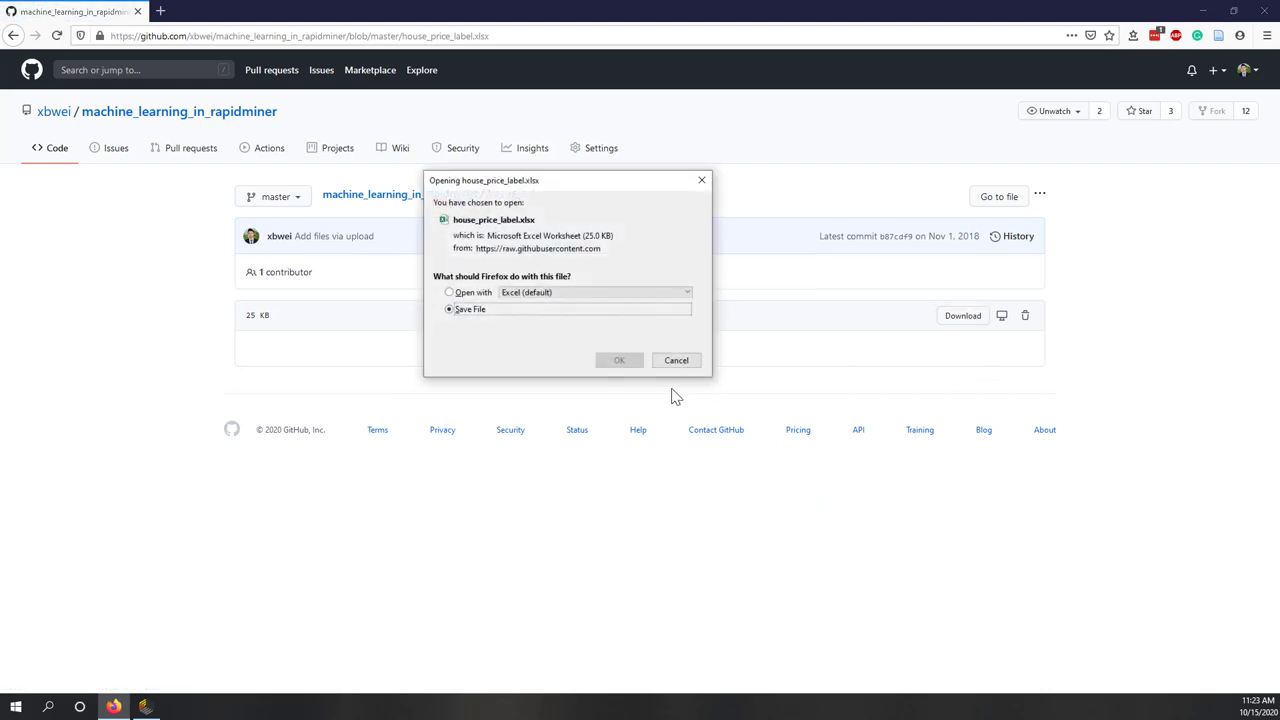
{"action": "left_click", "coordinate": [620, 360]}
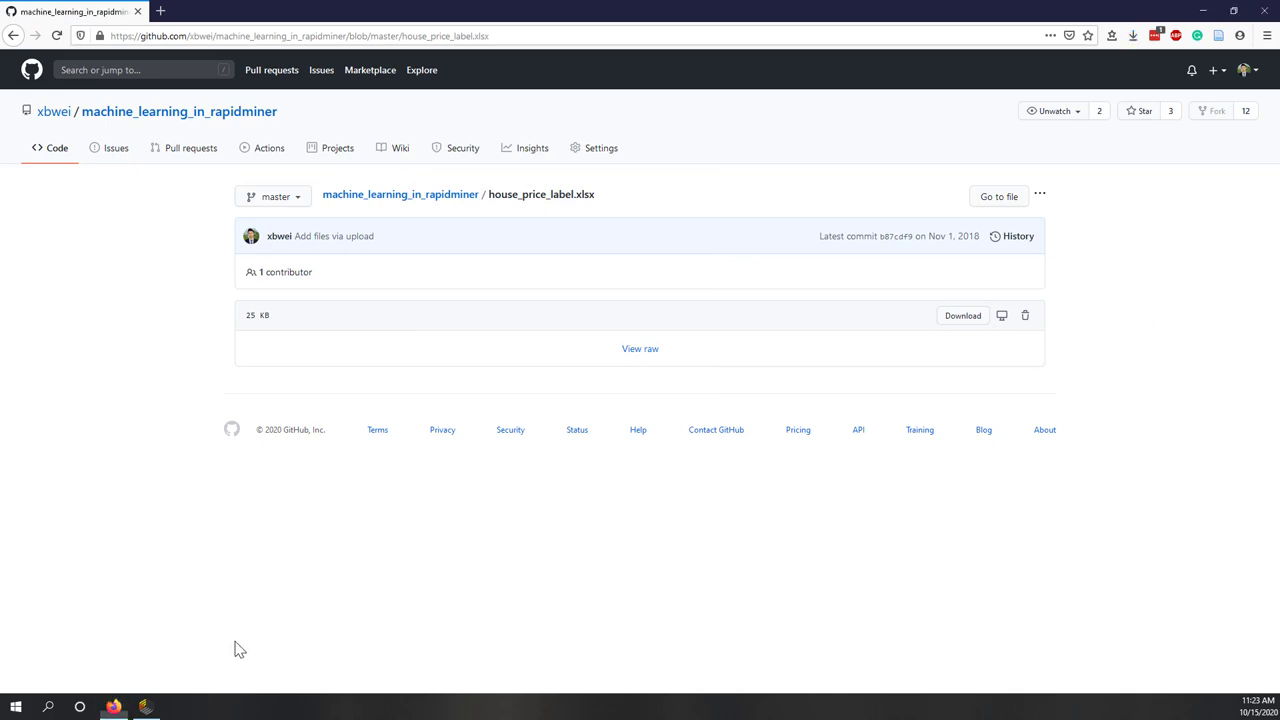
Switch to RapidMiner Studio and create a subfolder named lab8 in the IA480_2020Fall repository.
{"action": "left_click", "coordinate": [145, 706]}
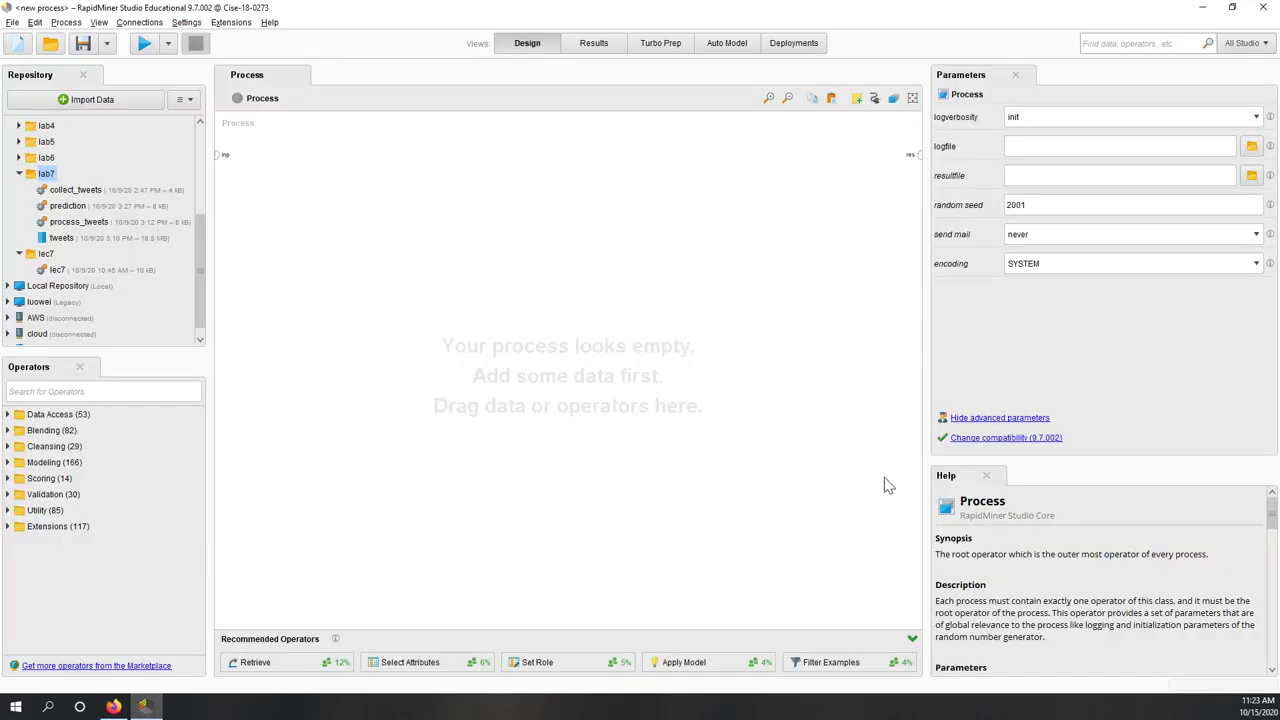
{"action": "left_click", "coordinate": [18, 174]}
{"action": "scroll", "coordinate": [25, 190], "scroll_direction": "up", "scroll_amount": 1}
{"action": "left_click", "coordinate": [62, 162]}
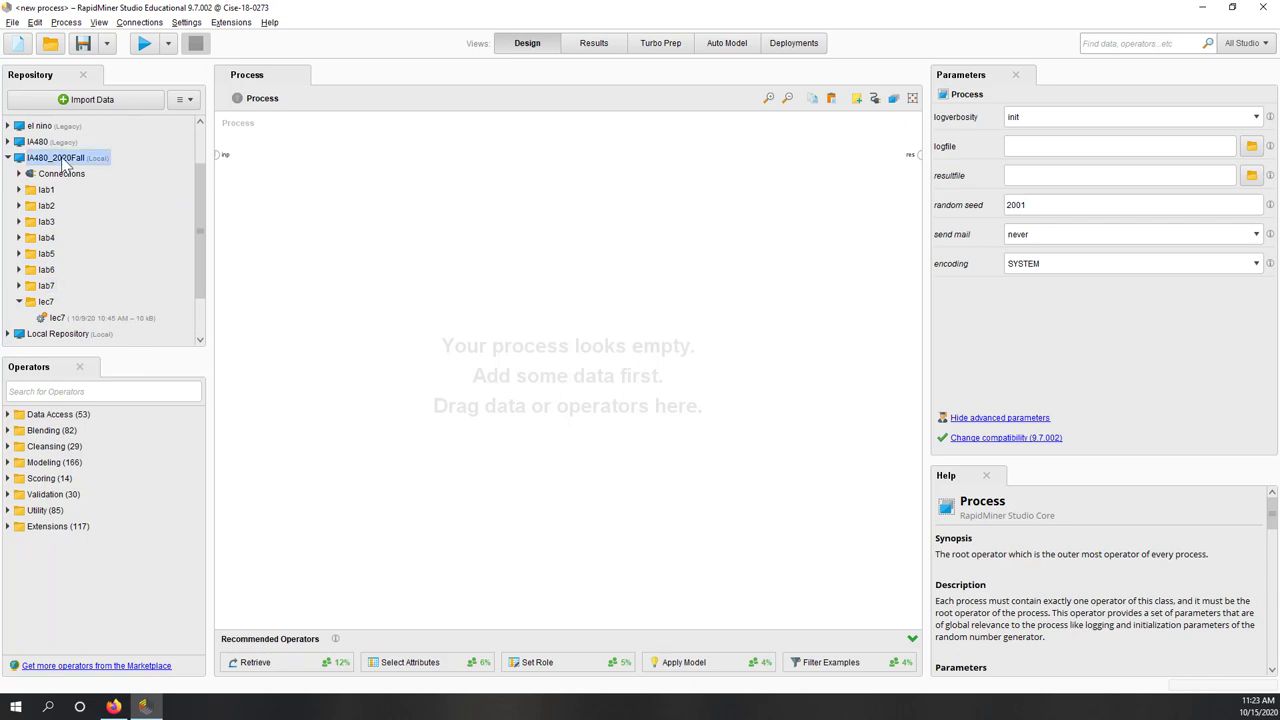
{"action": "right_click", "coordinate": [65, 164]}
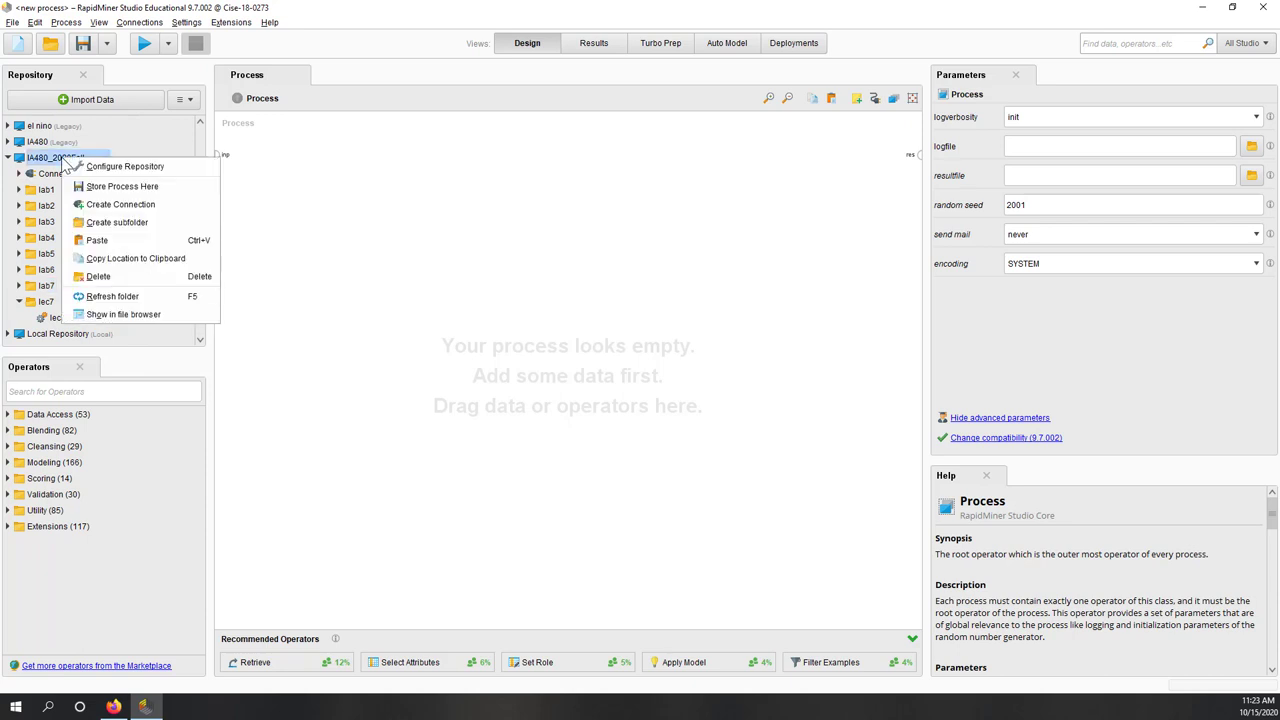
{"action": "left_click", "coordinate": [121, 223]}
{"action": "type", "text": "la"}
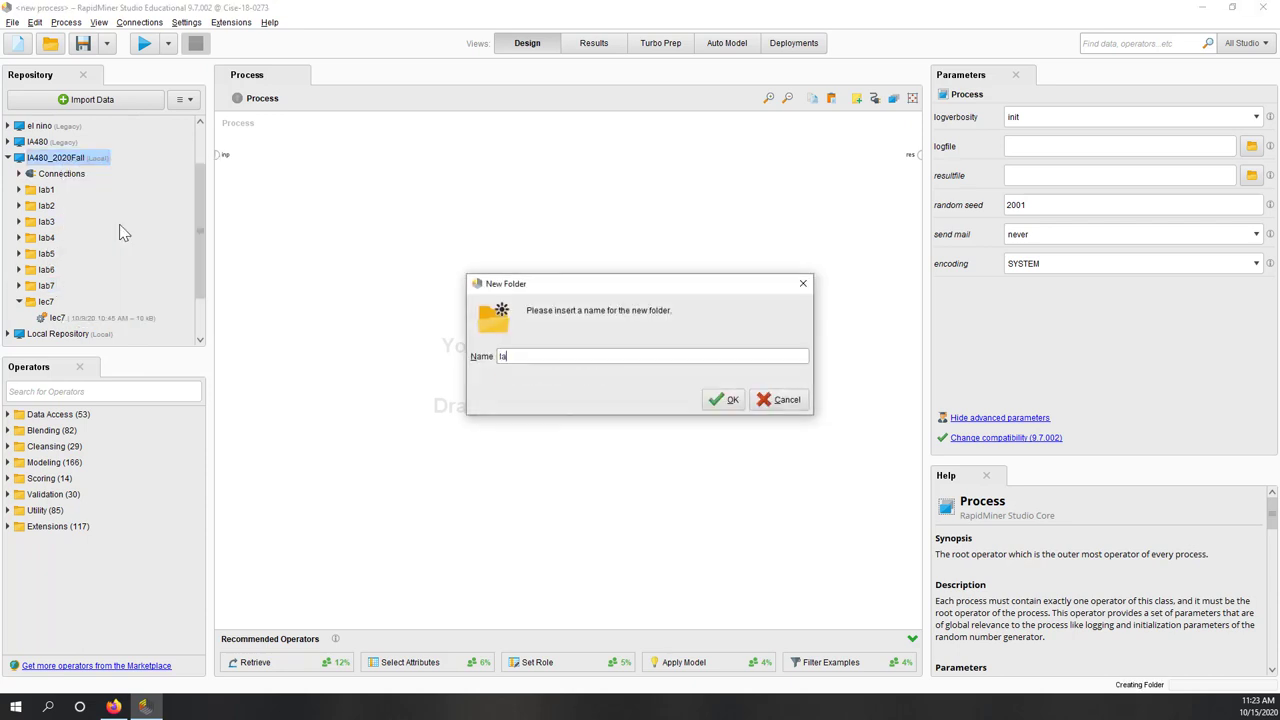
{"action": "type", "text": "b8"}
{"action": "key", "text": "Return"}
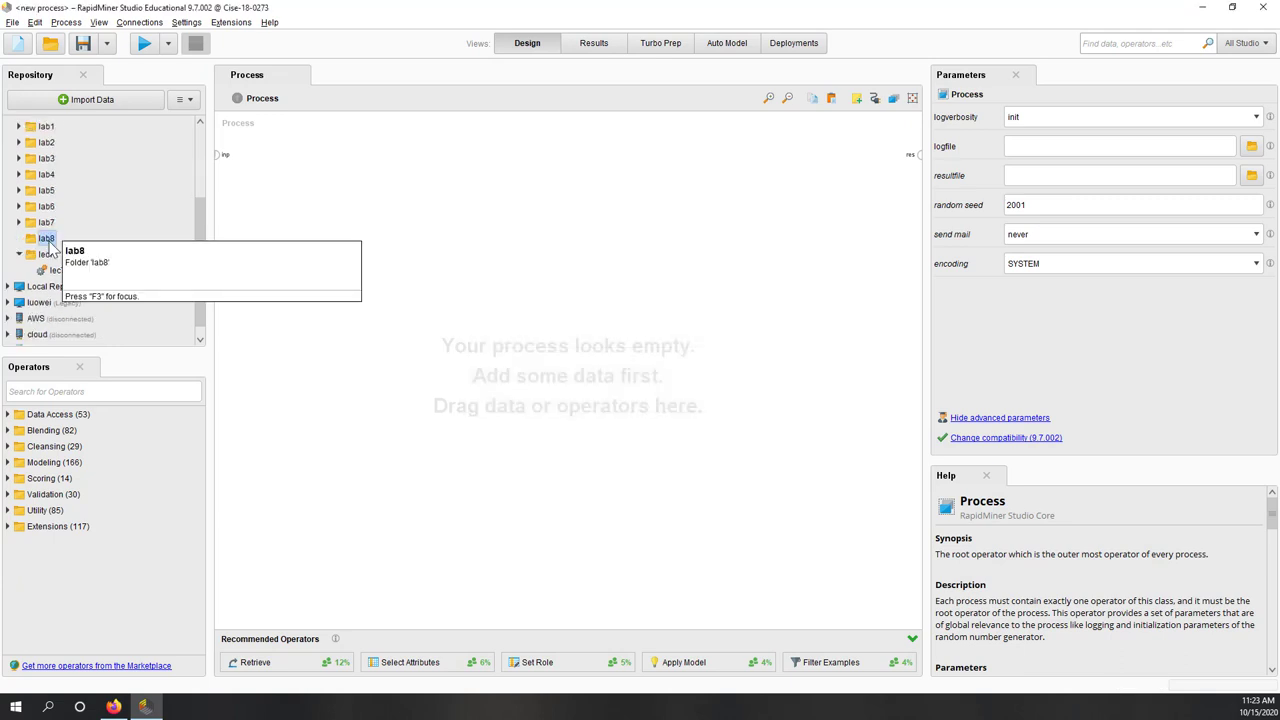
Import house_price_label.xlsx from the Downloads folder into lab8 as house_price_label, keeping the default cell range and column formats.
{"action": "left_click", "coordinate": [86, 102]}
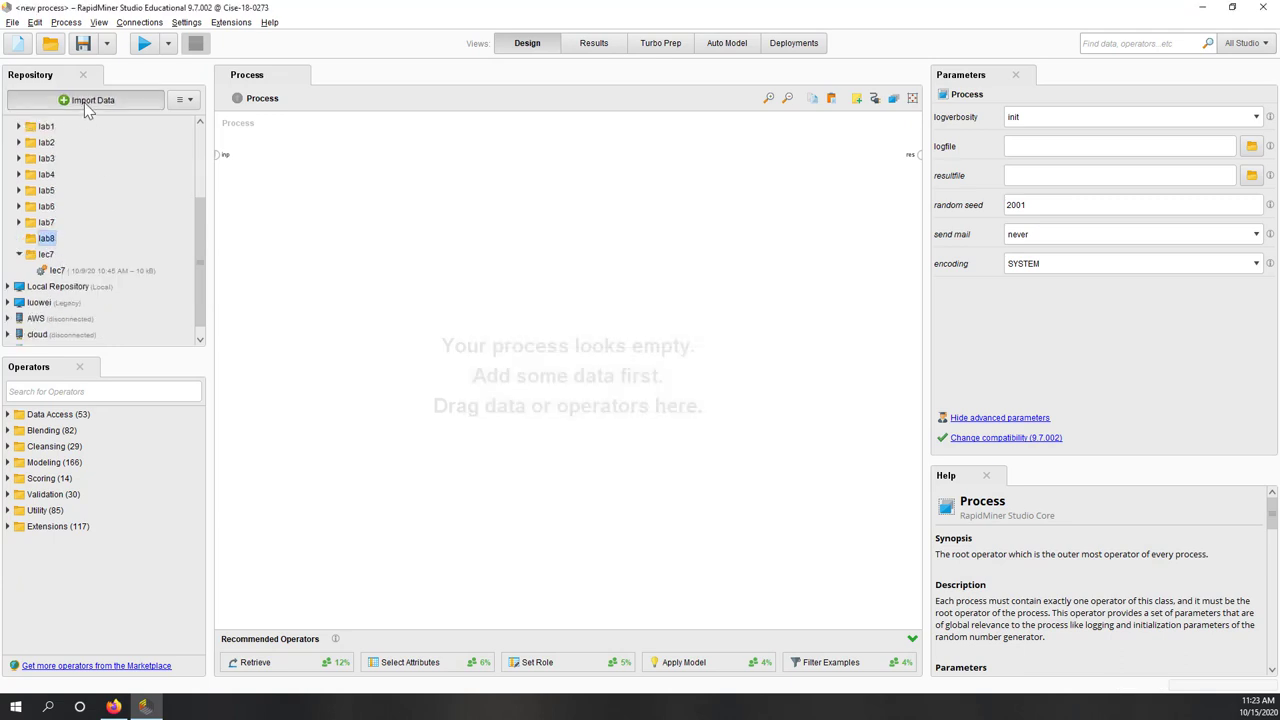
{"action": "left_click", "coordinate": [490, 214]}
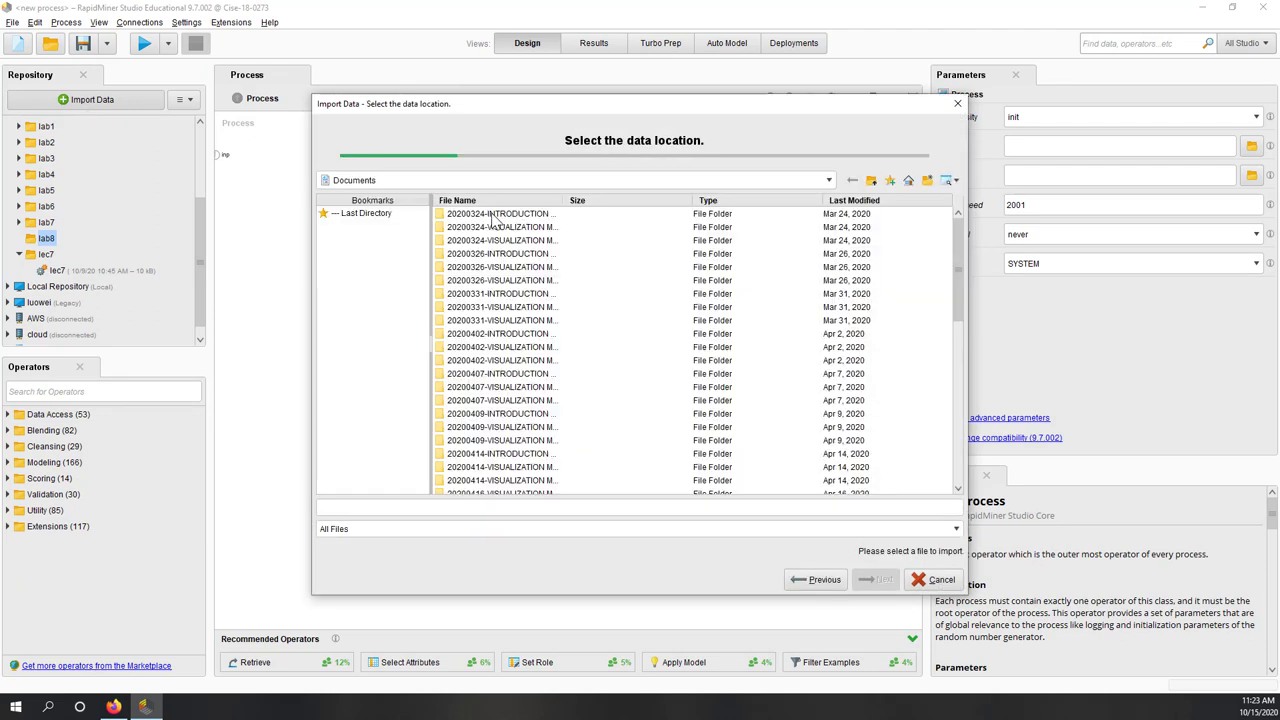
{"action": "left_click", "coordinate": [389, 215]}
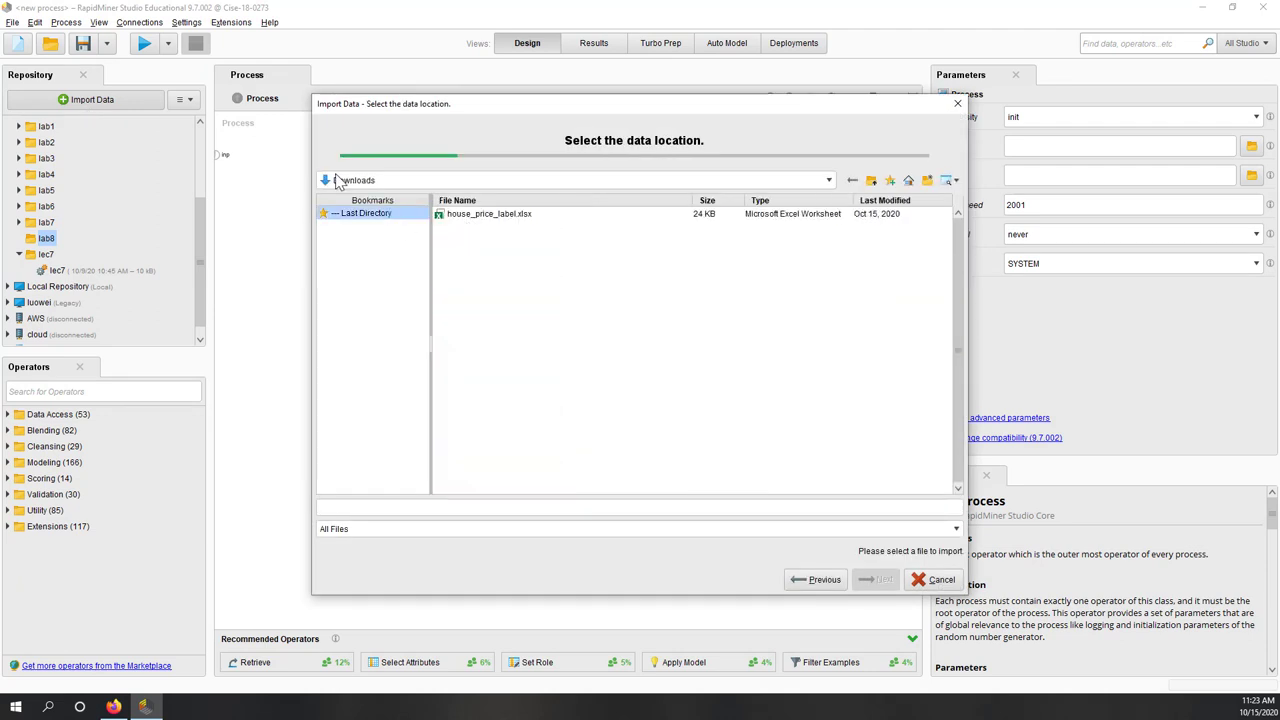
{"action": "left_click", "coordinate": [523, 220]}
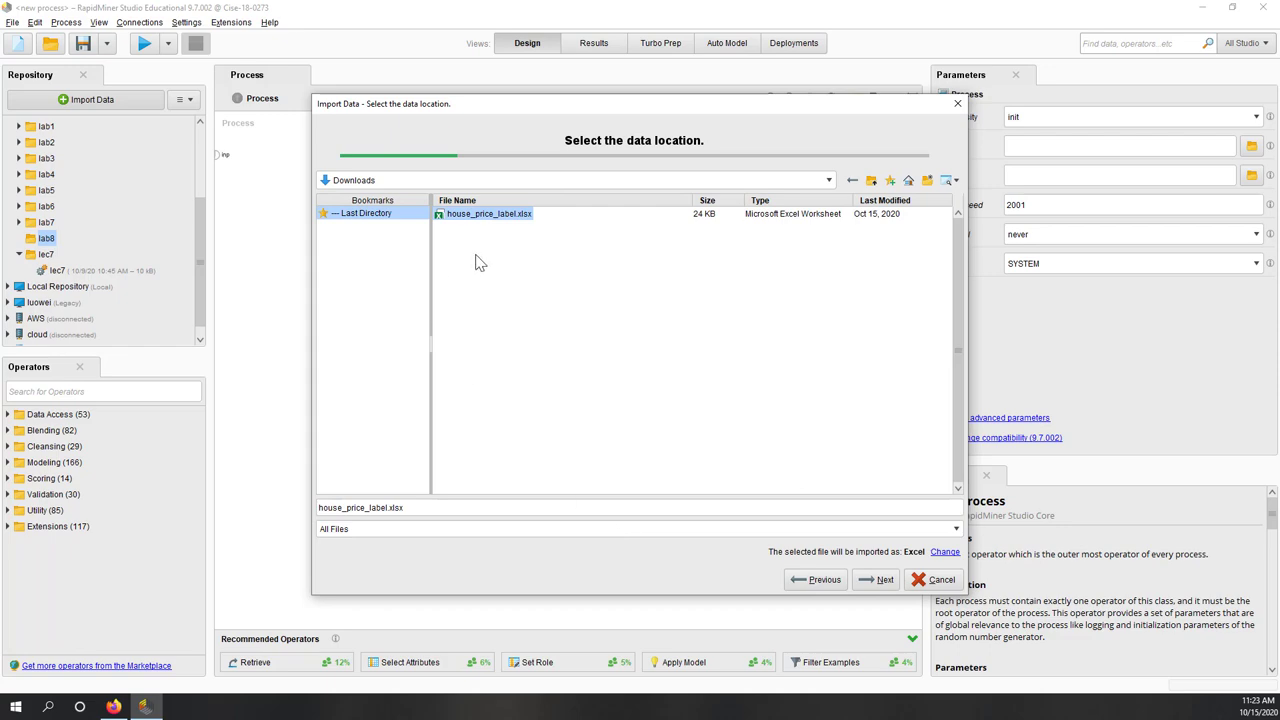
{"action": "left_click", "coordinate": [879, 582]}
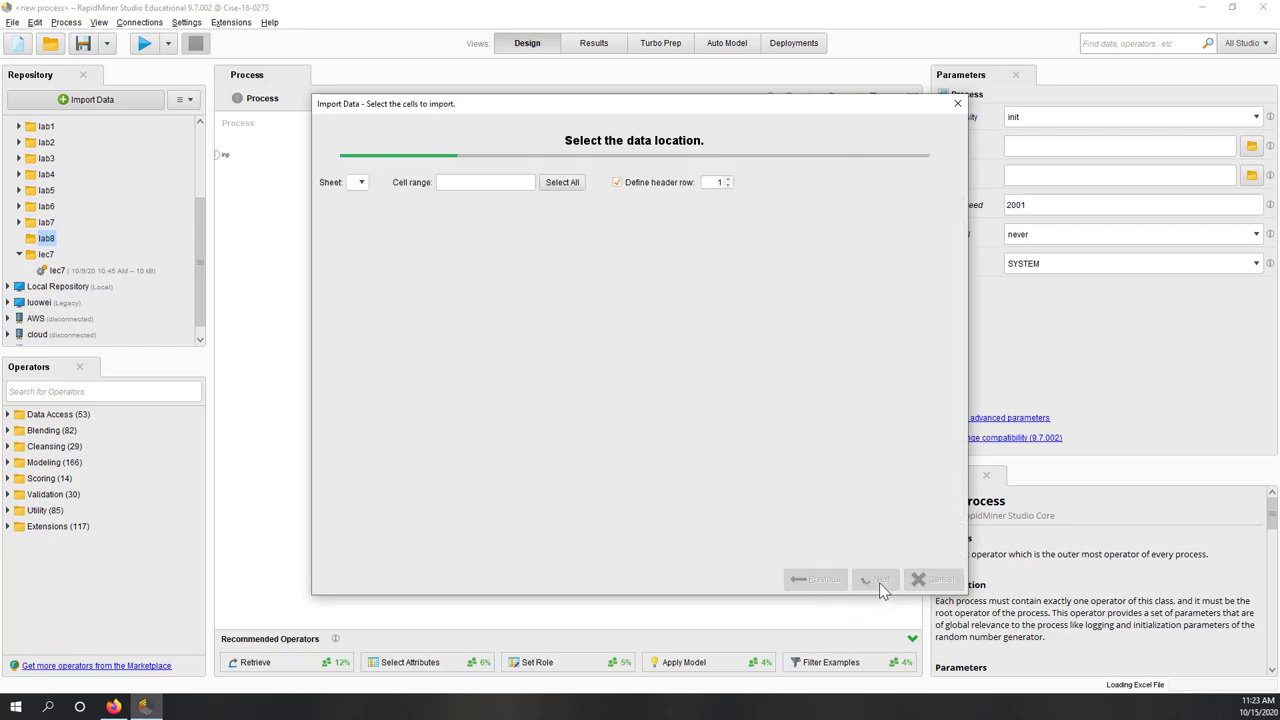
{"action": "left_click", "coordinate": [880, 582]}
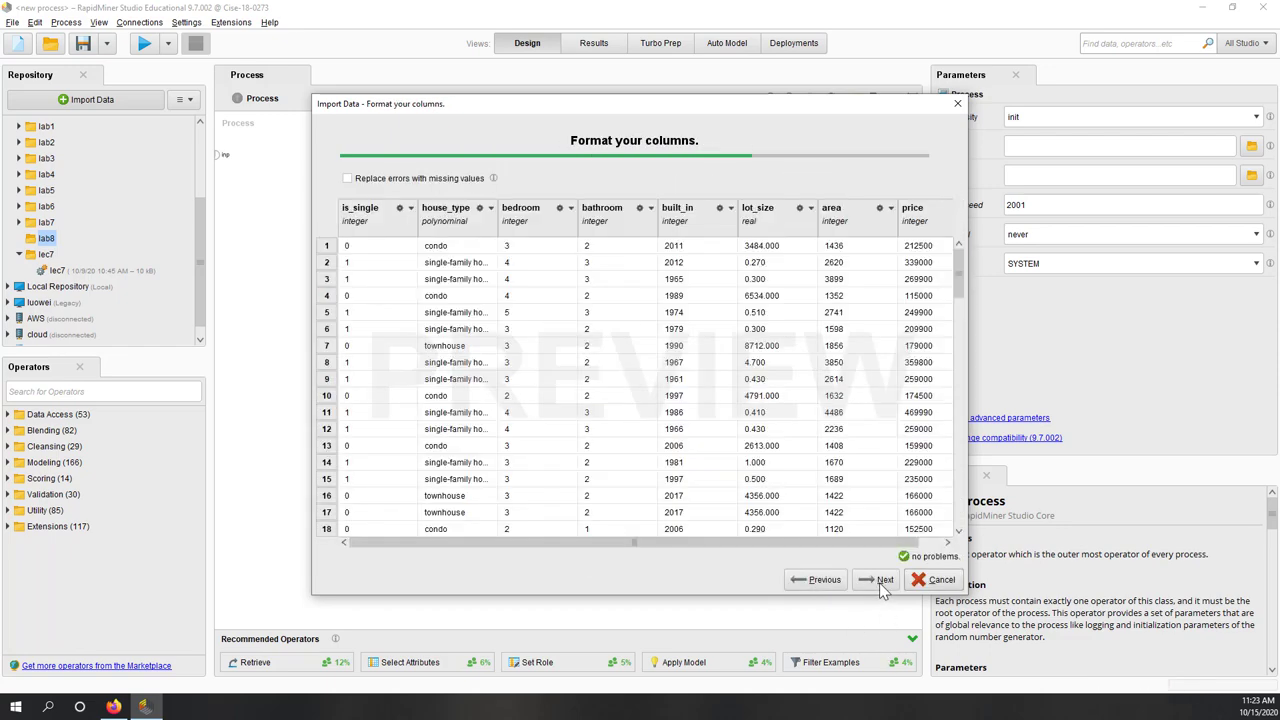
{"action": "left_click", "coordinate": [880, 582]}
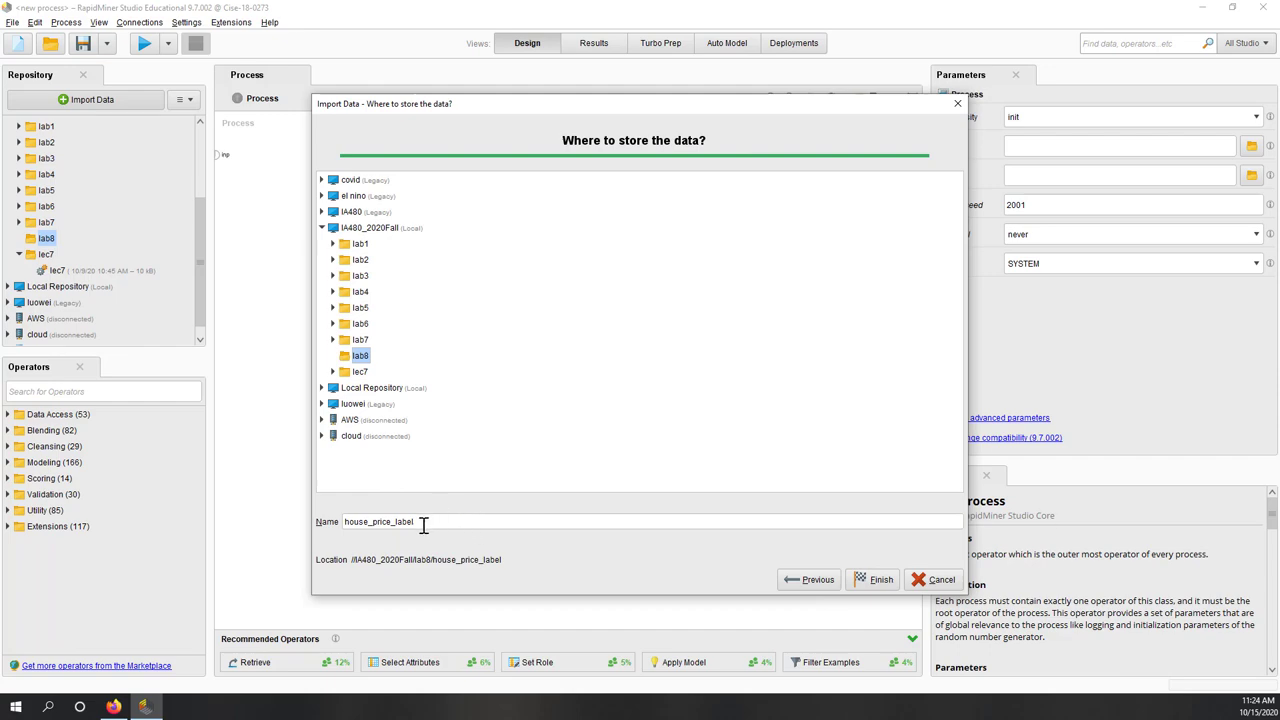
{"action": "left_click", "coordinate": [873, 580]}
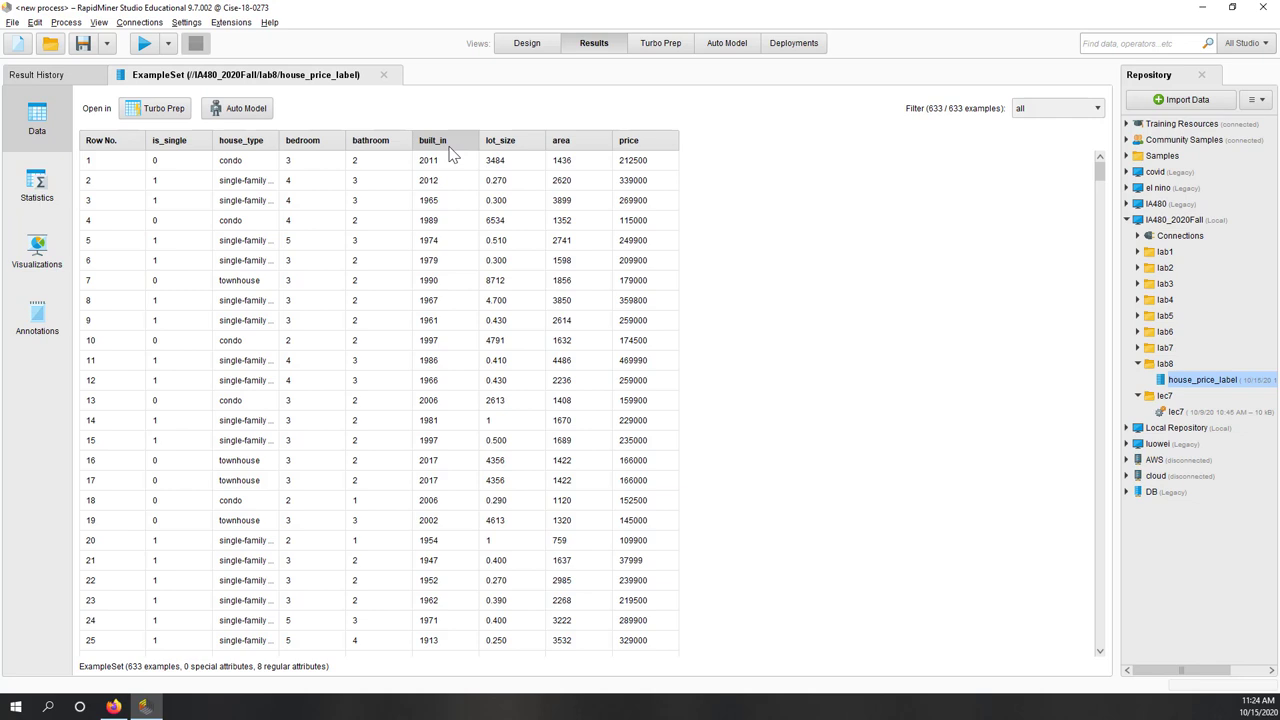
Place the house_price_label data in the process design and connect its output to a new Select Attributes operator.
{"action": "mouse_move", "coordinate": [450, 152]}
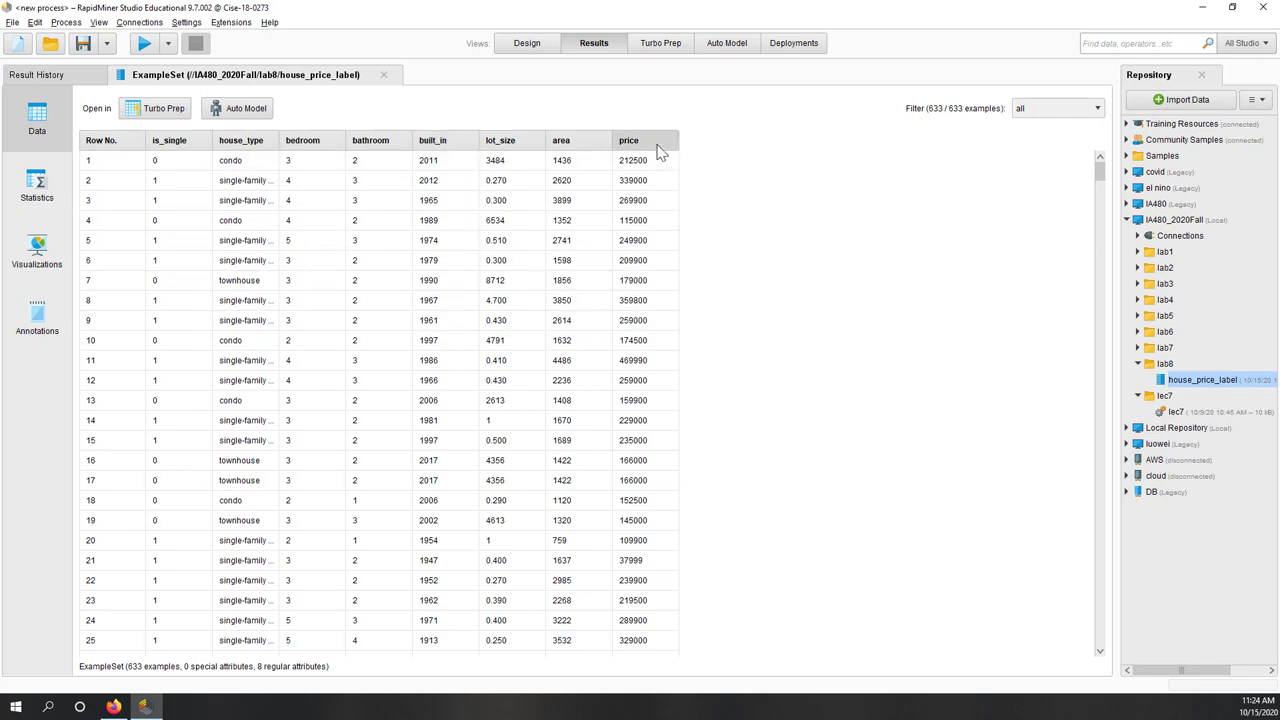
{"action": "left_click", "coordinate": [527, 45]}
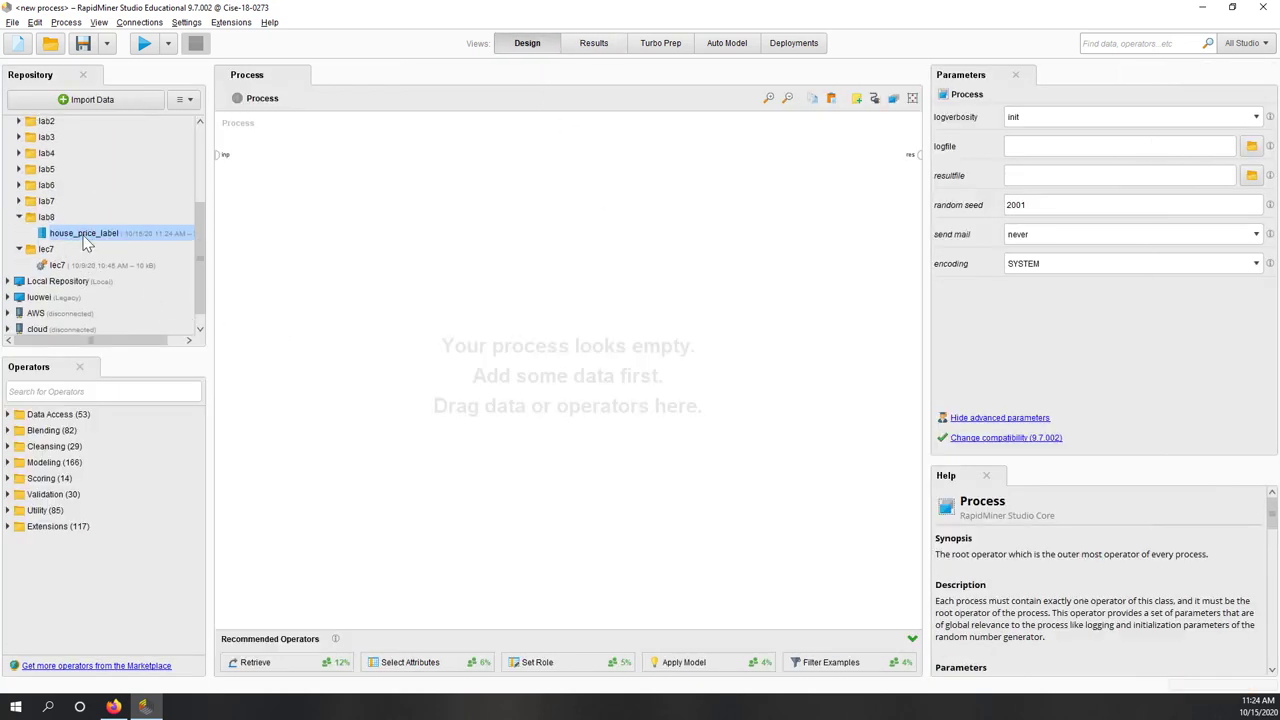
{"action": "left_click_drag", "start_coordinate": [90, 240], "coordinate": [299, 326]}
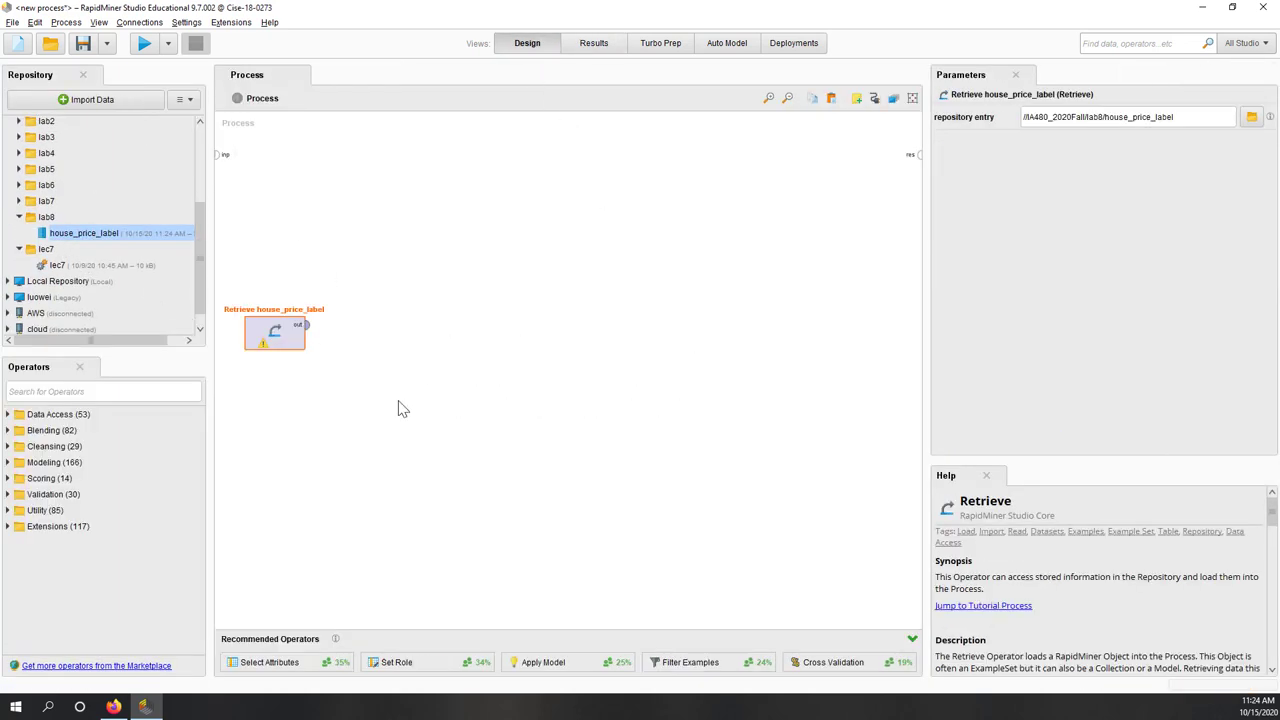
{"action": "left_click_drag", "start_coordinate": [272, 668], "coordinate": [370, 334]}
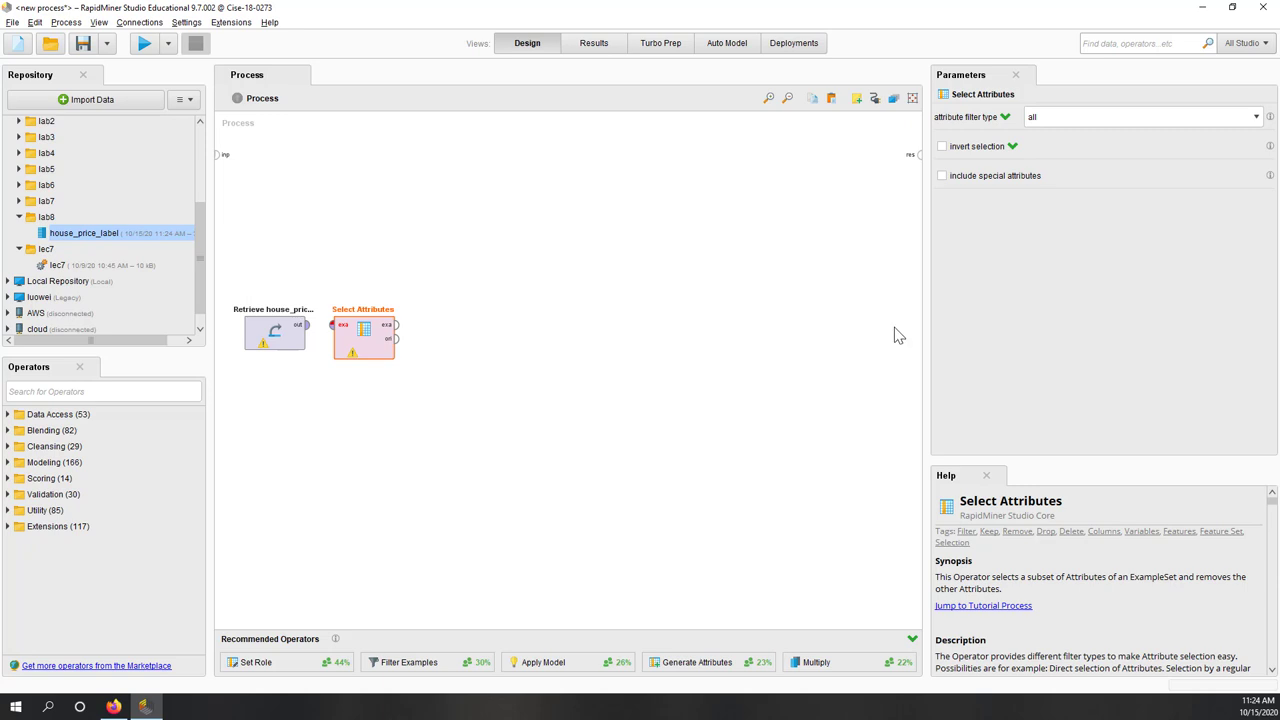
{"action": "left_click_drag", "start_coordinate": [308, 325], "coordinate": [333, 326]}
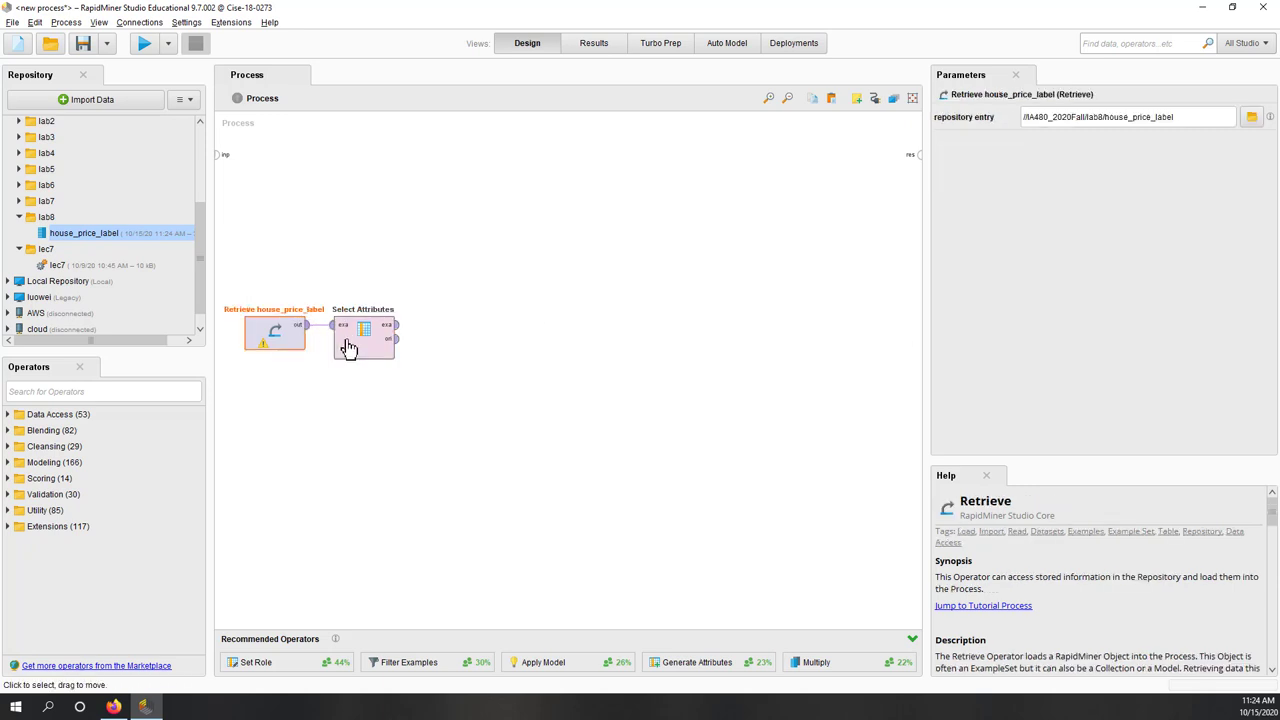
Set the attribute filter type of the Select Attributes operator to subset.
{"action": "left_click", "coordinate": [347, 347]}
{"action": "left_click", "coordinate": [1120, 121]}
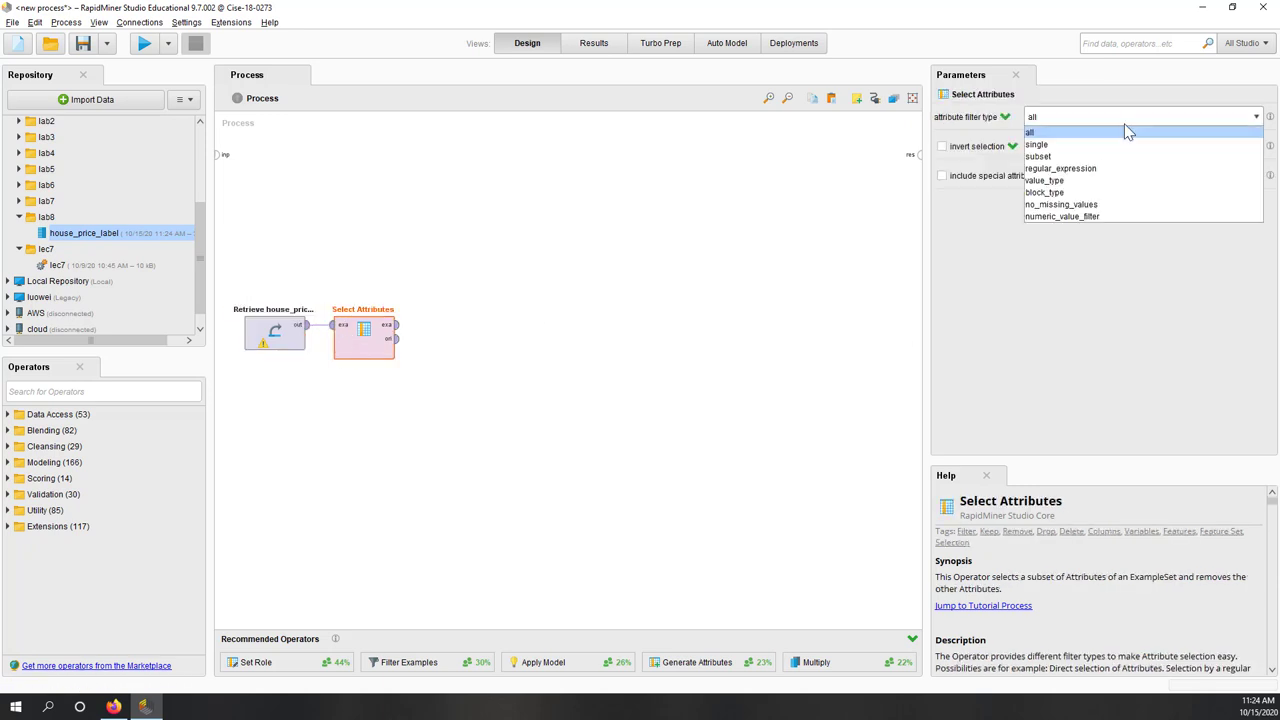
{"action": "left_click", "coordinate": [1082, 156]}
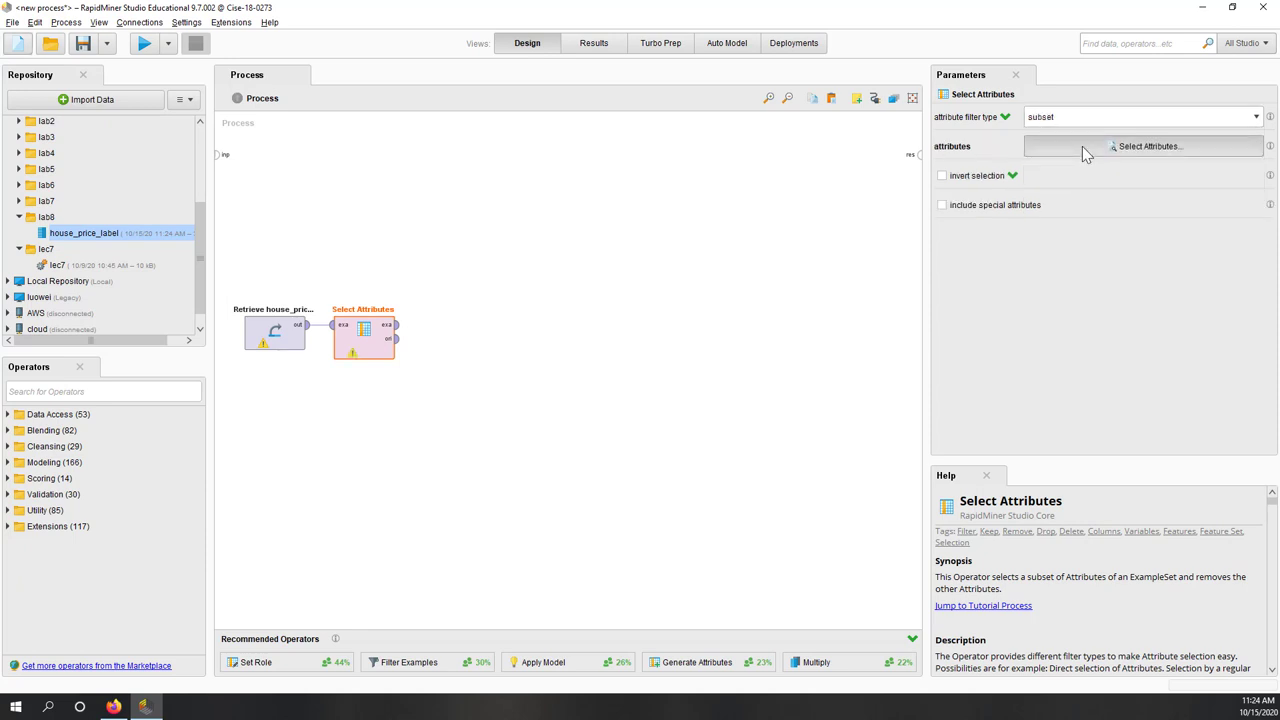
Choose house_type, price and built_in as the selected attributes and apply the selection.
{"action": "left_click", "coordinate": [1082, 146]}
{"action": "left_click", "coordinate": [453, 334]}
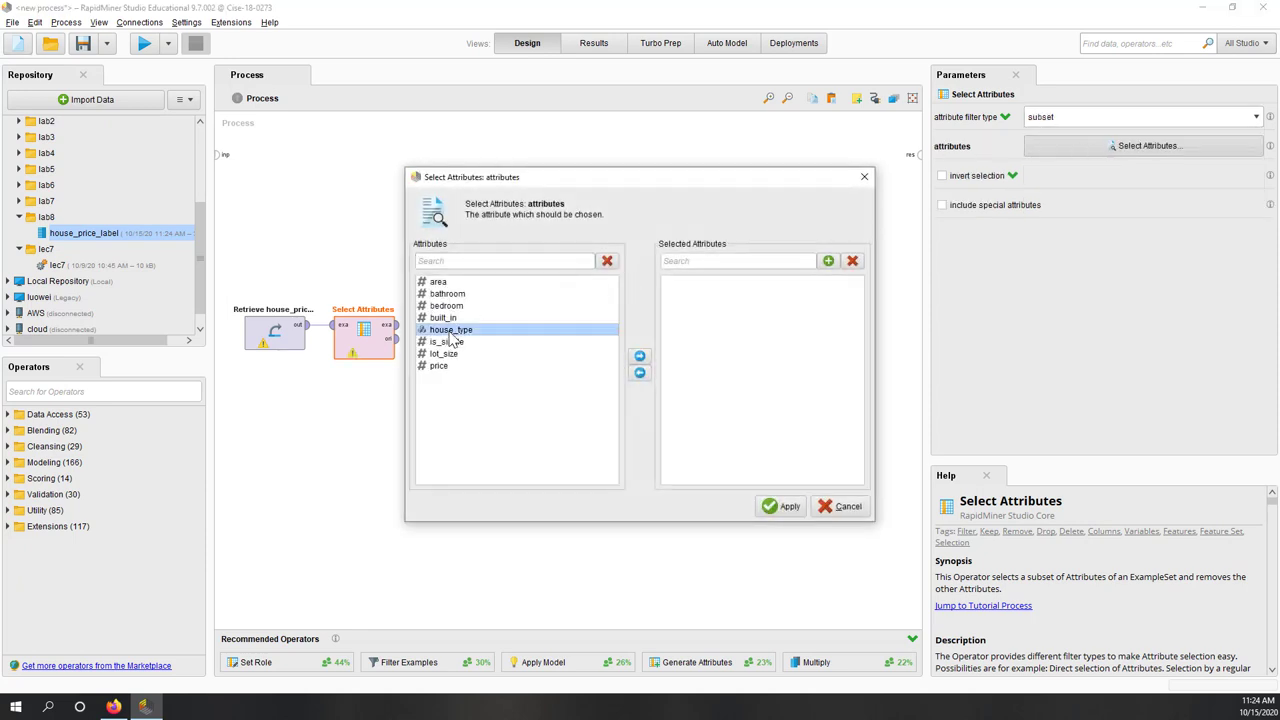
{"action": "left_click", "coordinate": [637, 356]}
{"action": "left_click", "coordinate": [442, 355]}
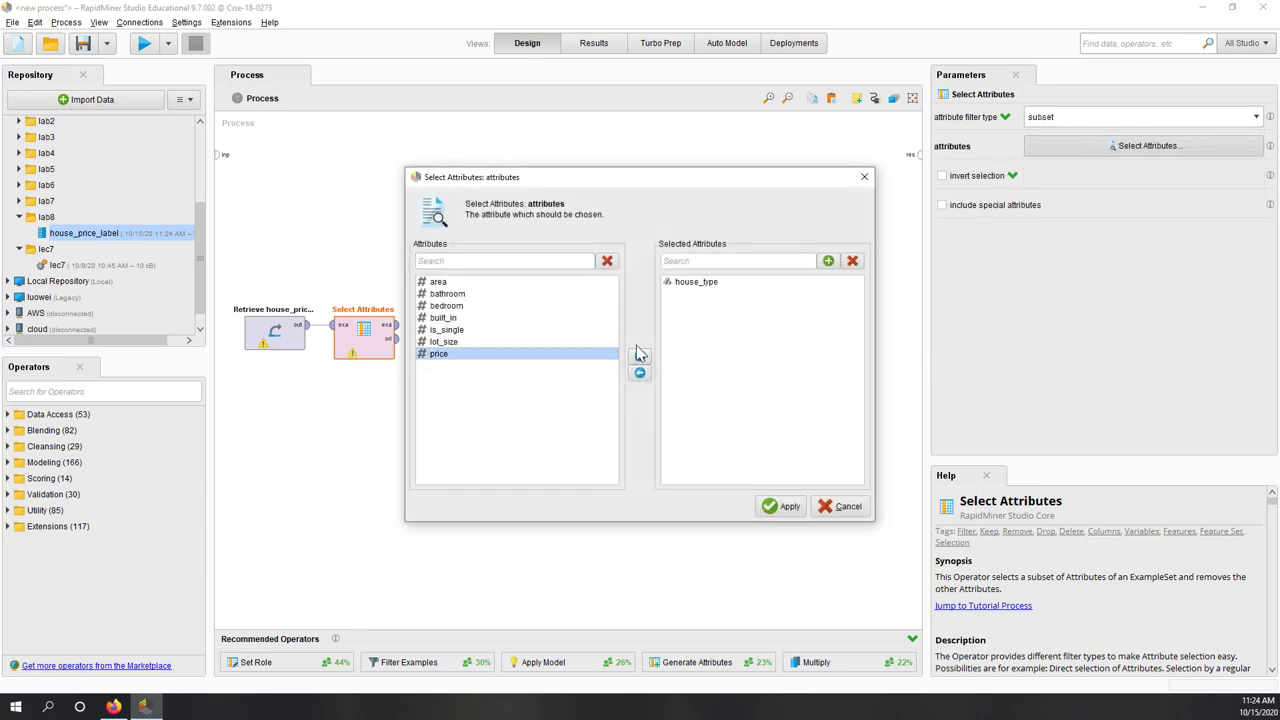
{"action": "left_click", "coordinate": [640, 361]}
{"action": "left_click", "coordinate": [444, 318]}
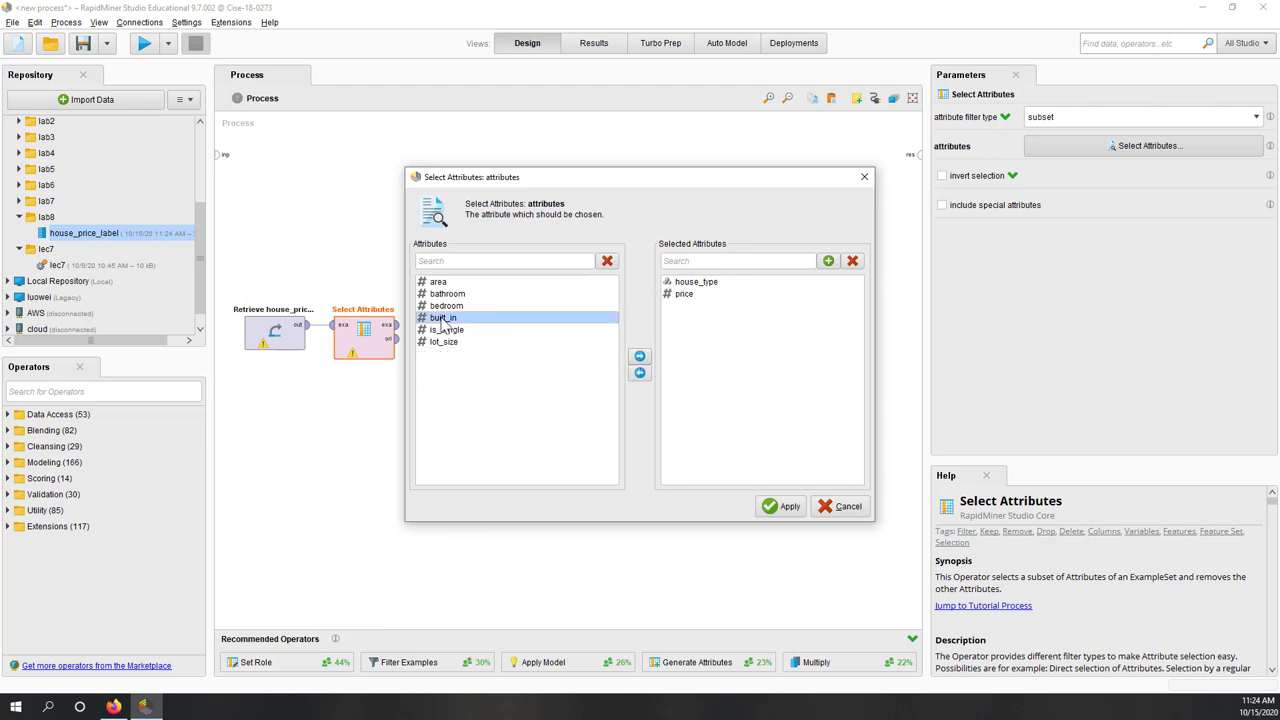
{"action": "left_click", "coordinate": [639, 360]}
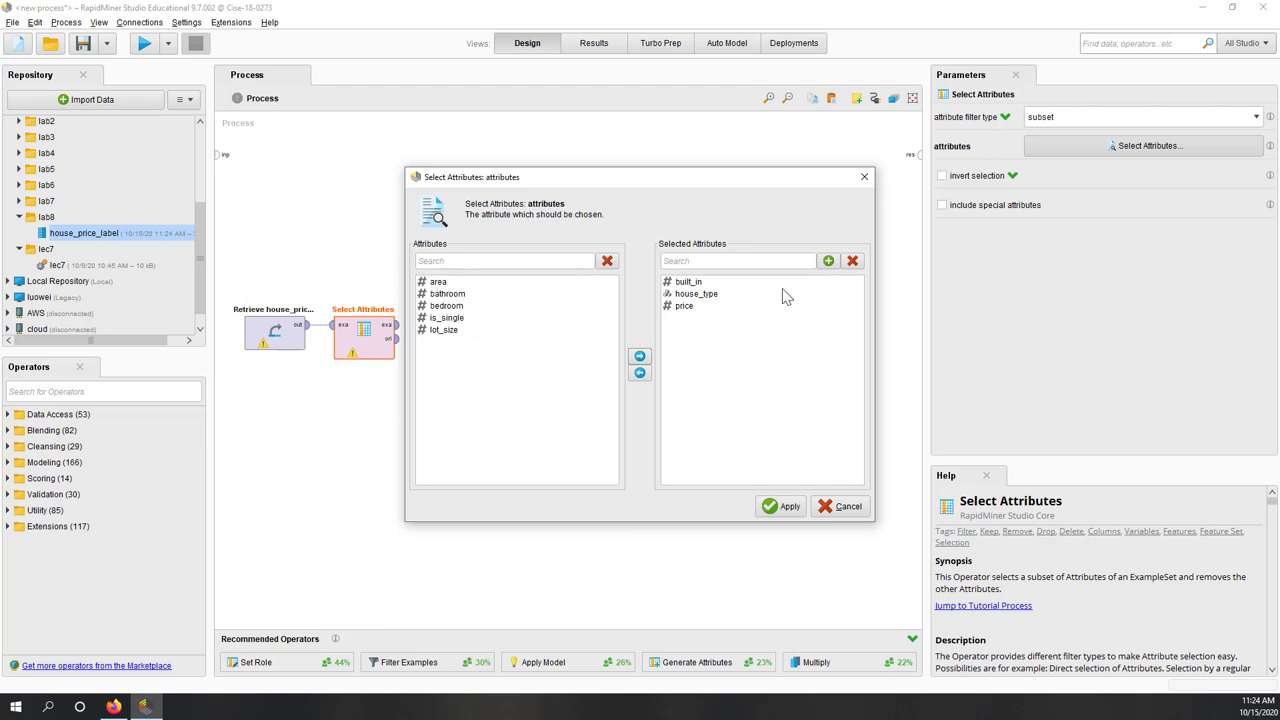
{"action": "left_click", "coordinate": [688, 282]}
{"action": "left_click", "coordinate": [684, 307]}
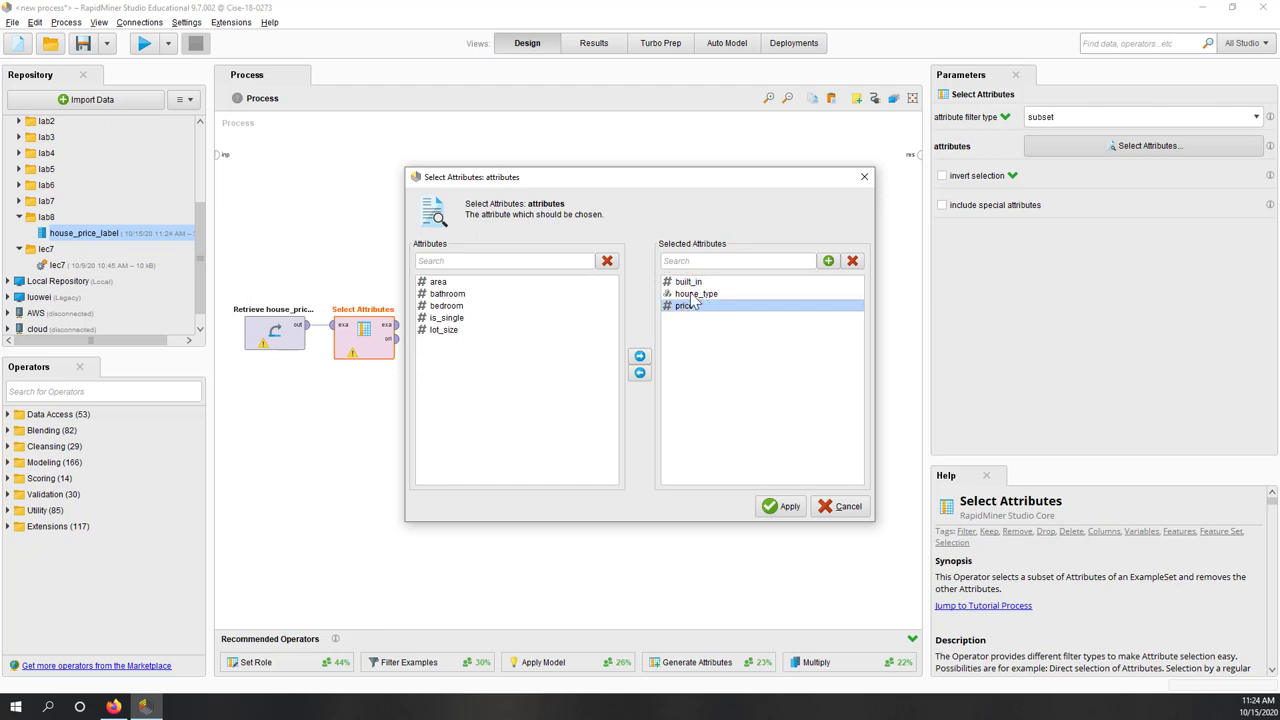
{"action": "left_click", "coordinate": [690, 295]}
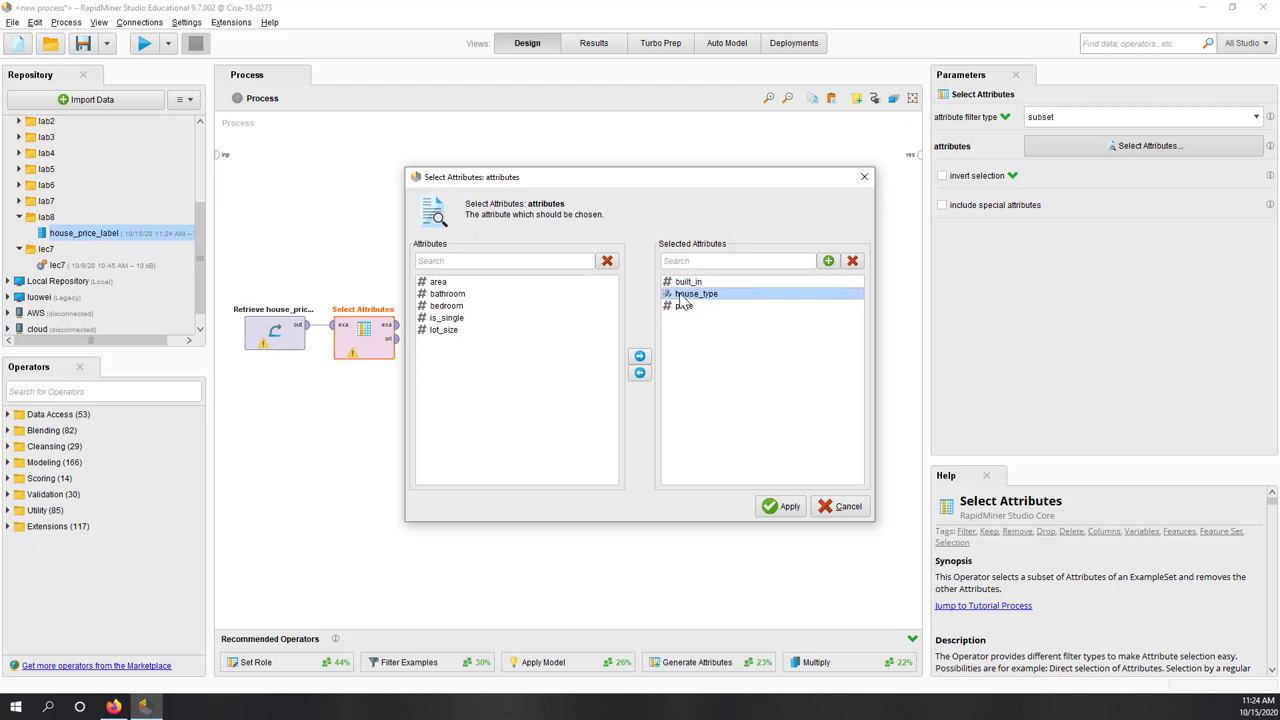
{"action": "left_click", "coordinate": [775, 508]}
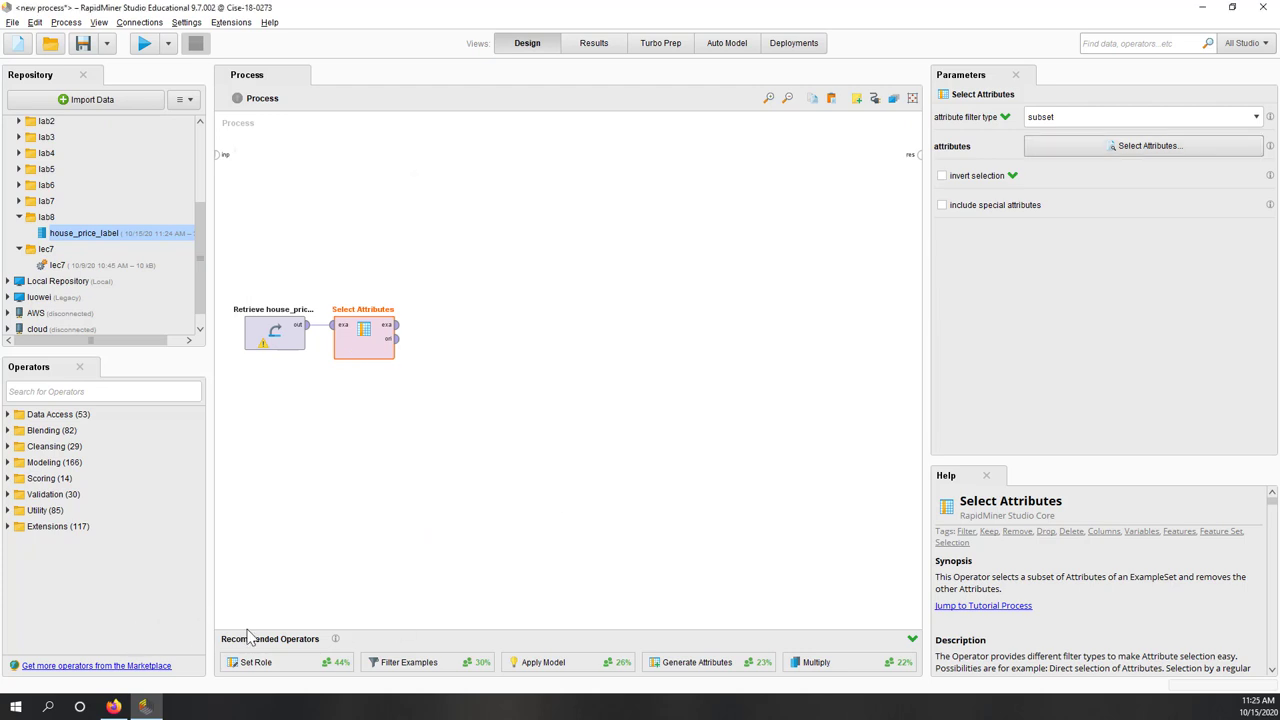
Add a Set Role operator after Select Attributes and connect the example output of Select Attributes to it.
{"action": "left_click_drag", "start_coordinate": [278, 665], "coordinate": [443, 336]}
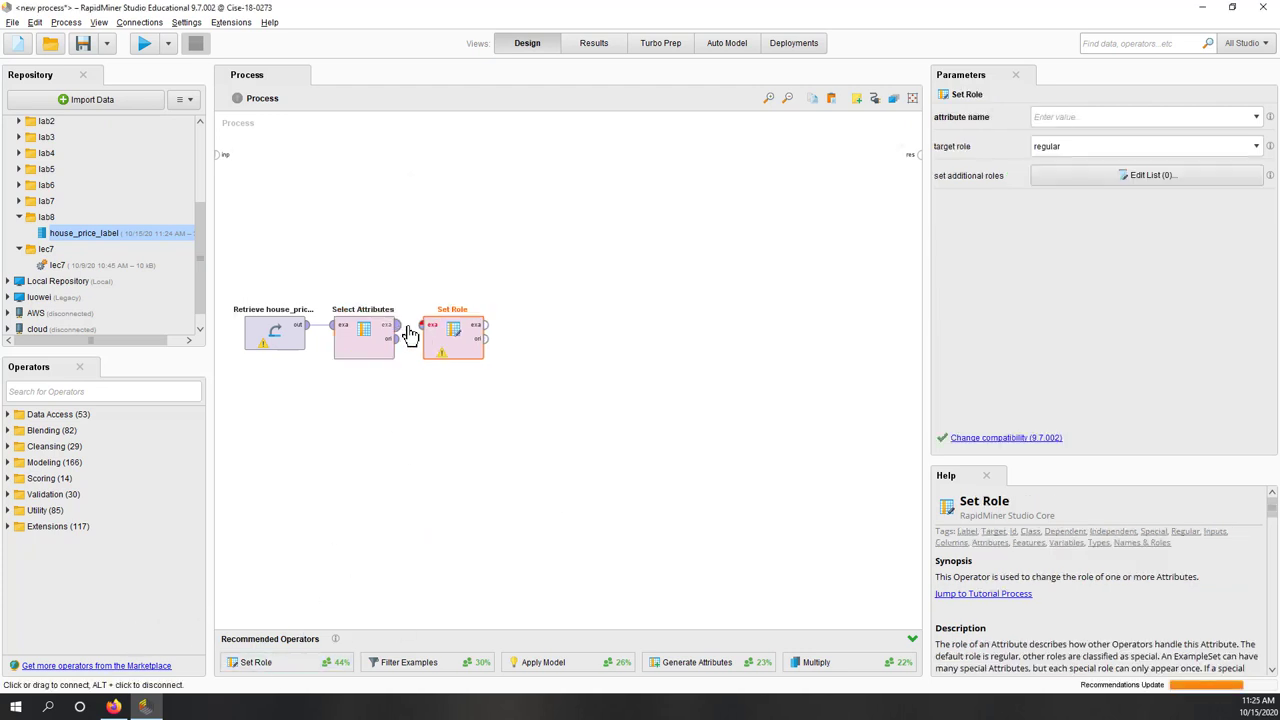
{"action": "left_click", "coordinate": [396, 325]}
{"action": "left_click", "coordinate": [424, 332]}
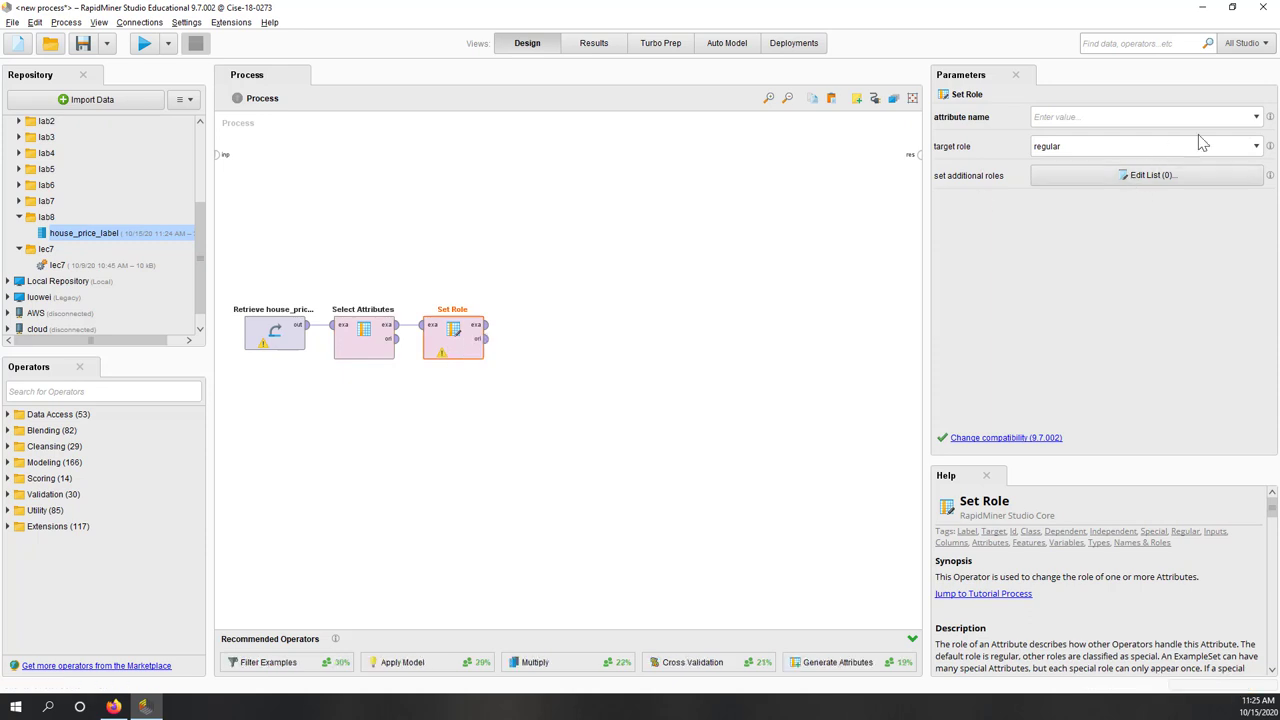
Give the house_type attribute the label role and connect the Set Role example output to the process result.
{"action": "left_click", "coordinate": [1257, 118]}
{"action": "left_click", "coordinate": [1140, 144]}
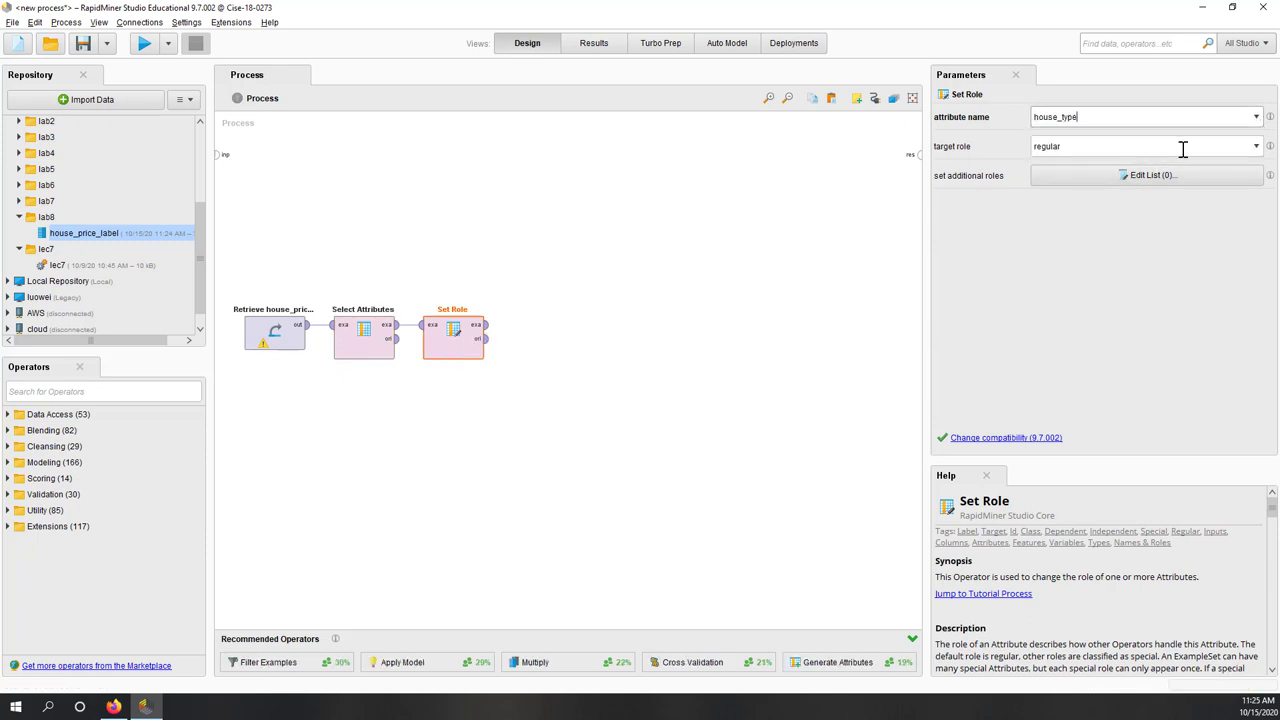
{"action": "left_click", "coordinate": [1256, 146]}
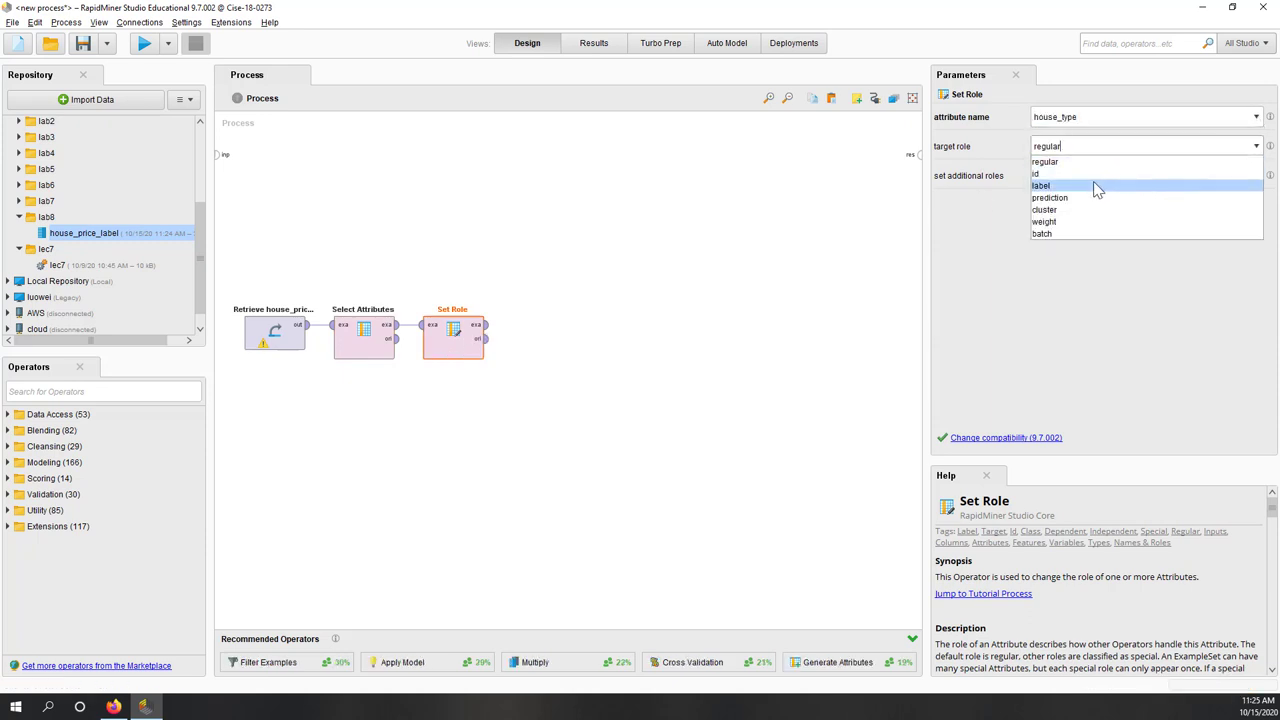
{"action": "left_click", "coordinate": [1093, 181]}
{"action": "left_click", "coordinate": [711, 266]}
{"action": "left_click_drag", "start_coordinate": [486, 326], "coordinate": [918, 155]}
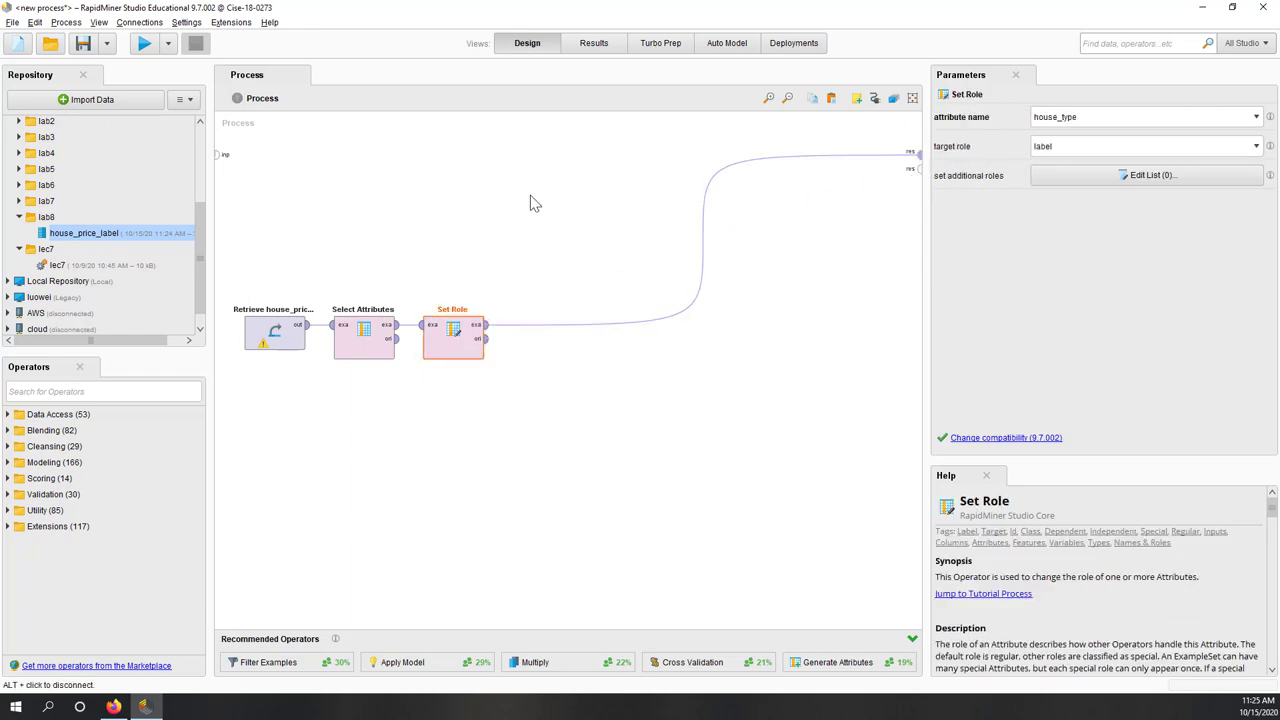
Run the process and look over the rows of the resulting example set.
{"action": "left_click", "coordinate": [144, 43]}
{"action": "scroll", "coordinate": [277, 280], "scroll_direction": "down", "scroll_amount": 1}
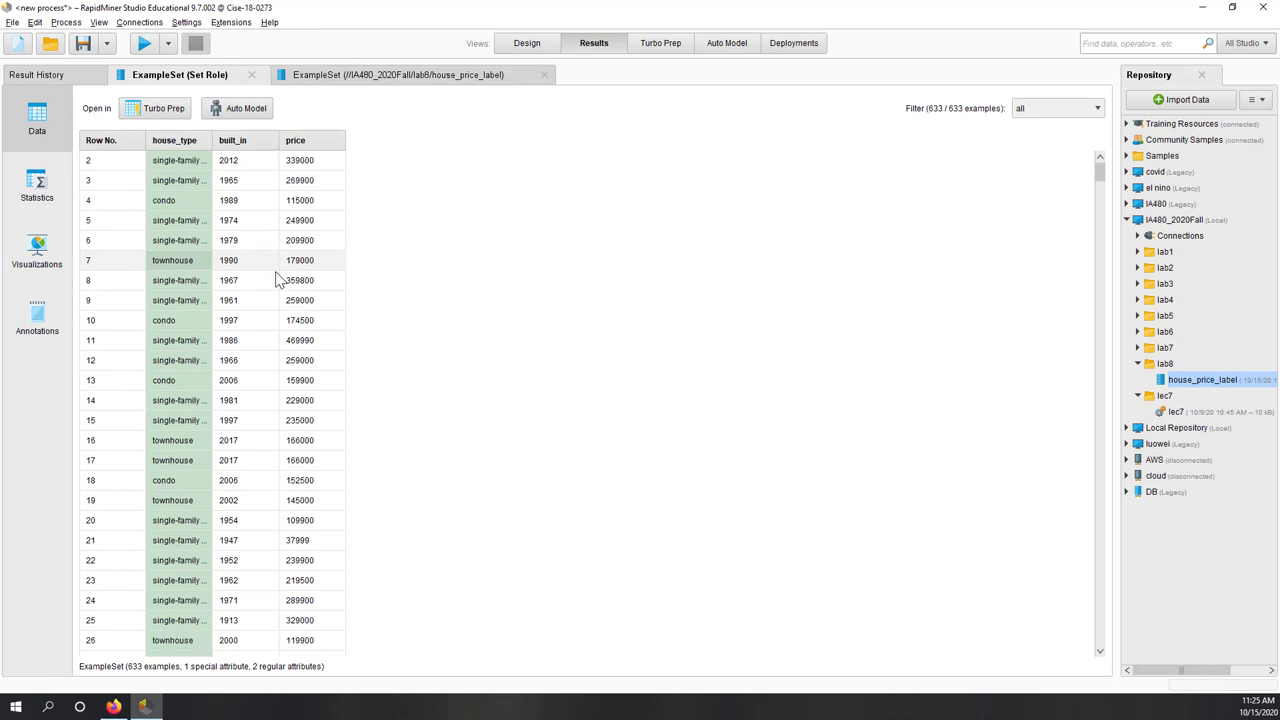
{"action": "scroll", "coordinate": [272, 270], "scroll_direction": "up", "scroll_amount": 1}
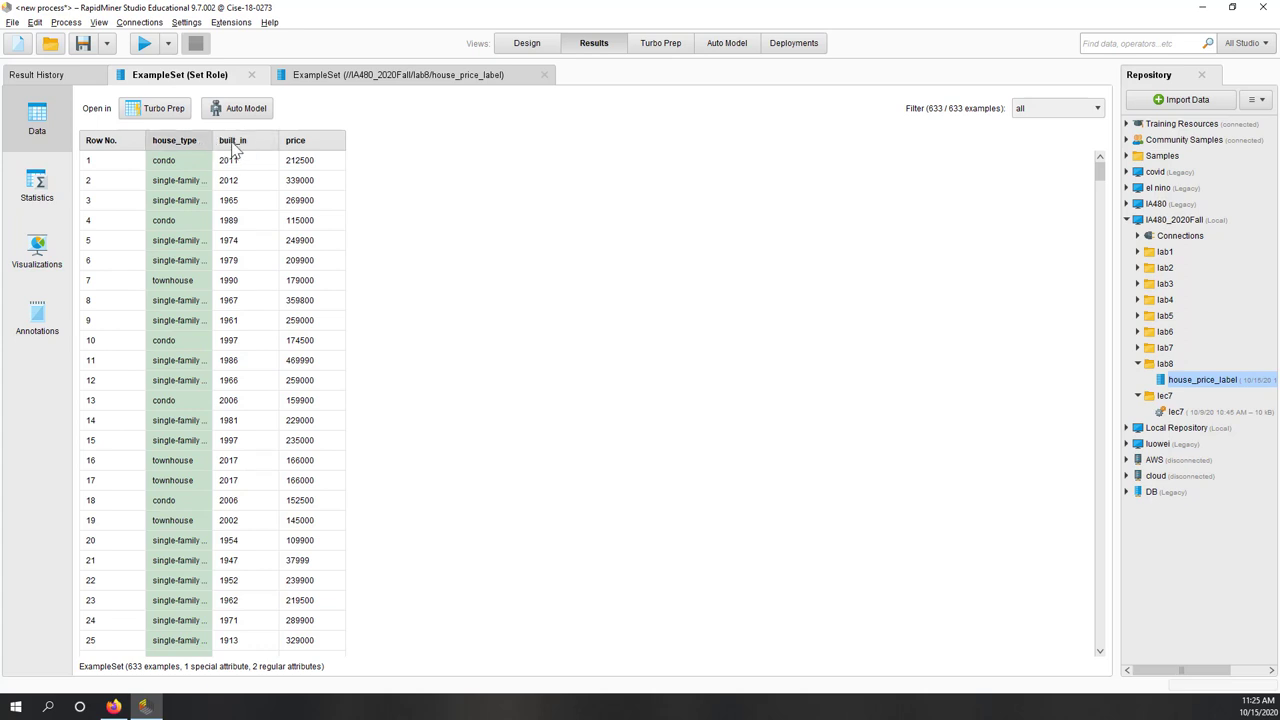
Plot the example set as a scatter chart of price against built_in, hiding and reshowing the single-family home series to compare house types.
{"action": "left_click", "coordinate": [36, 258]}
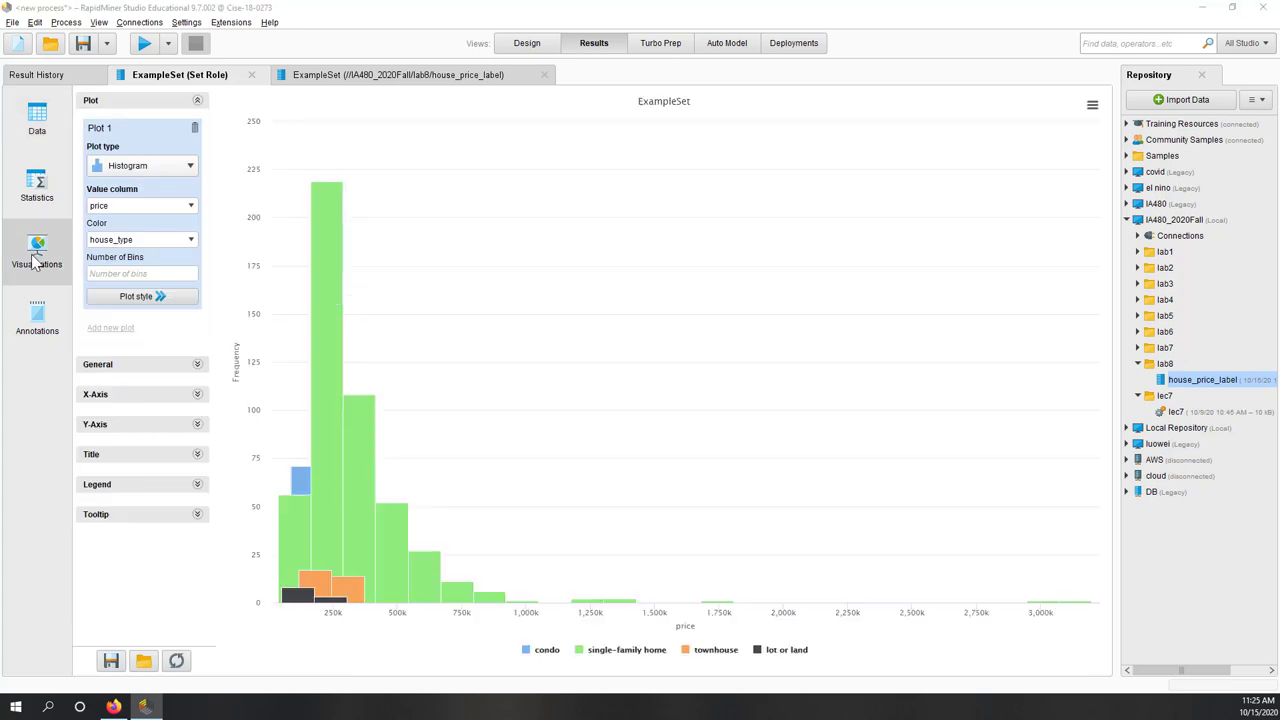
{"action": "left_click", "coordinate": [140, 166]}
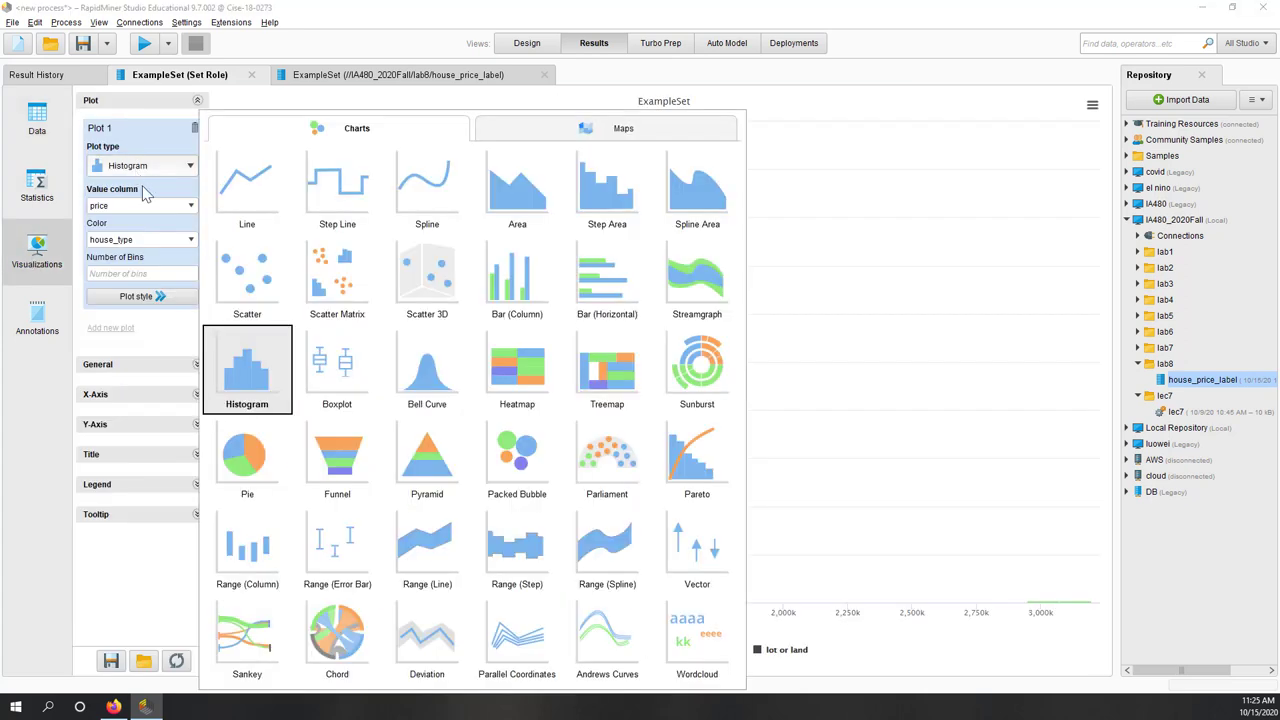
{"action": "left_click", "coordinate": [246, 290]}
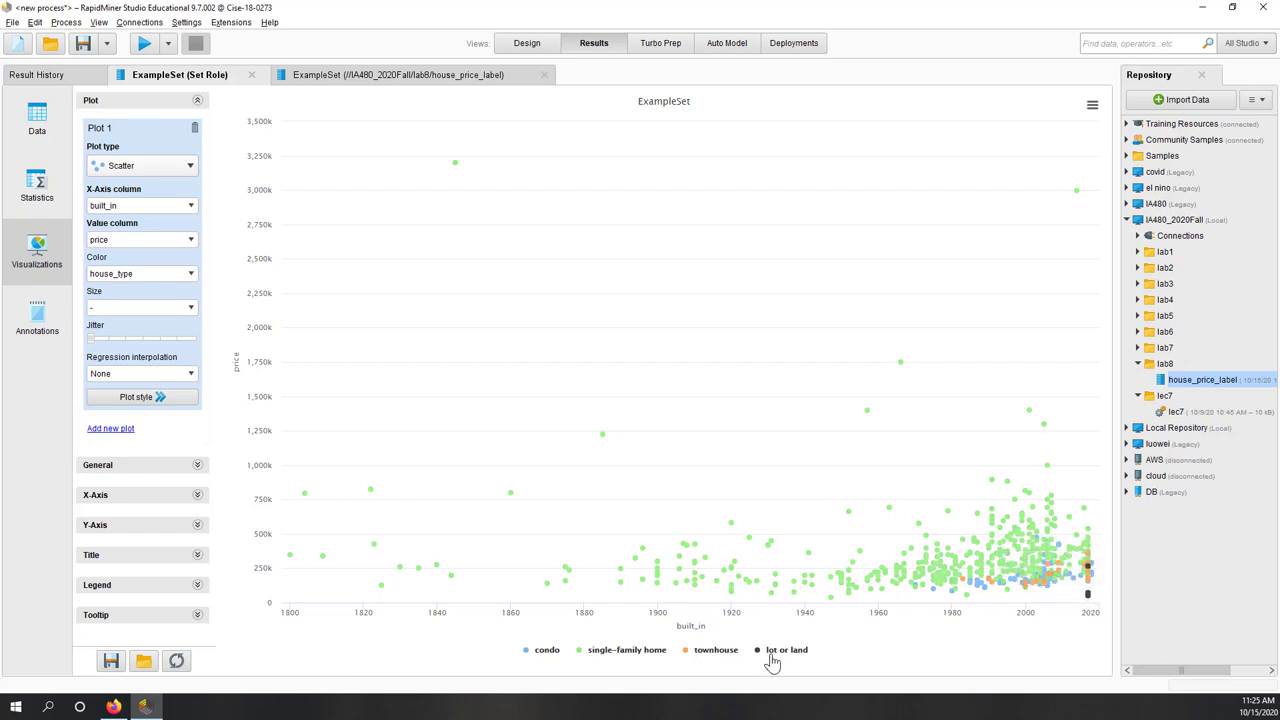
{"action": "left_click", "coordinate": [604, 658]}
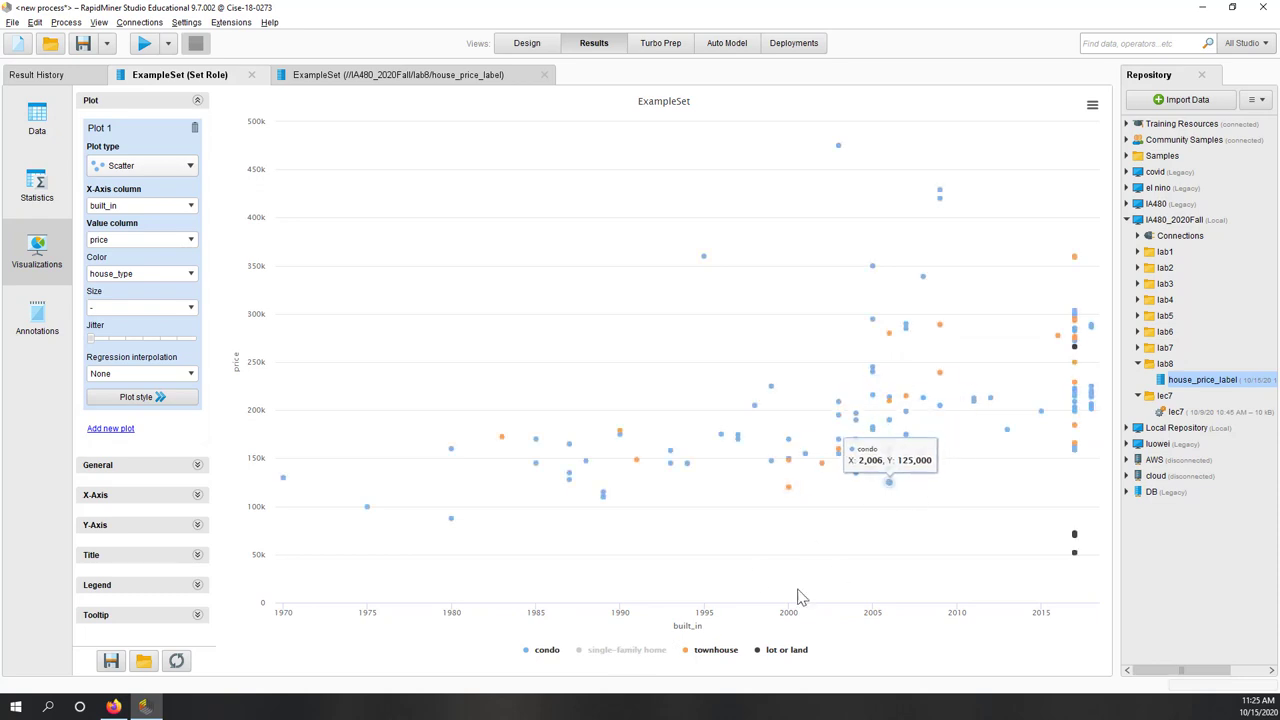
{"action": "left_click", "coordinate": [645, 651]}
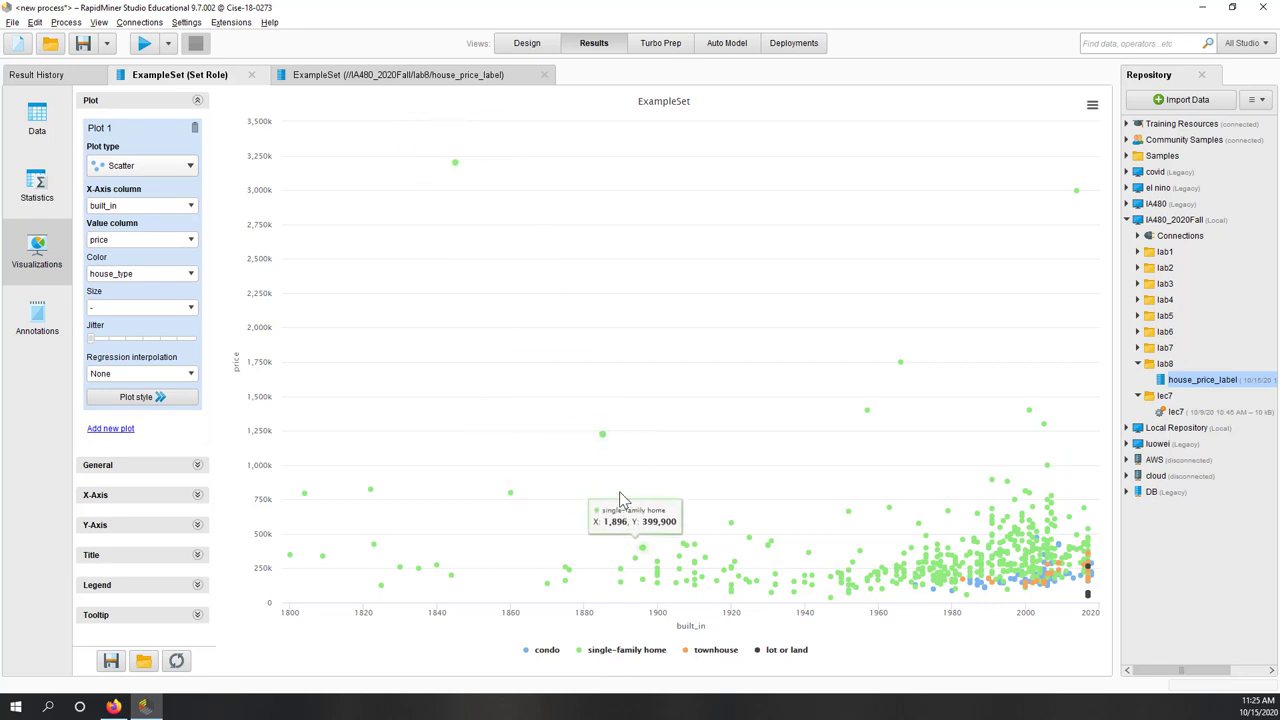
Return to the process design and add a Cross Validation operator on the connection after Set Role.
{"action": "left_click", "coordinate": [531, 47]}
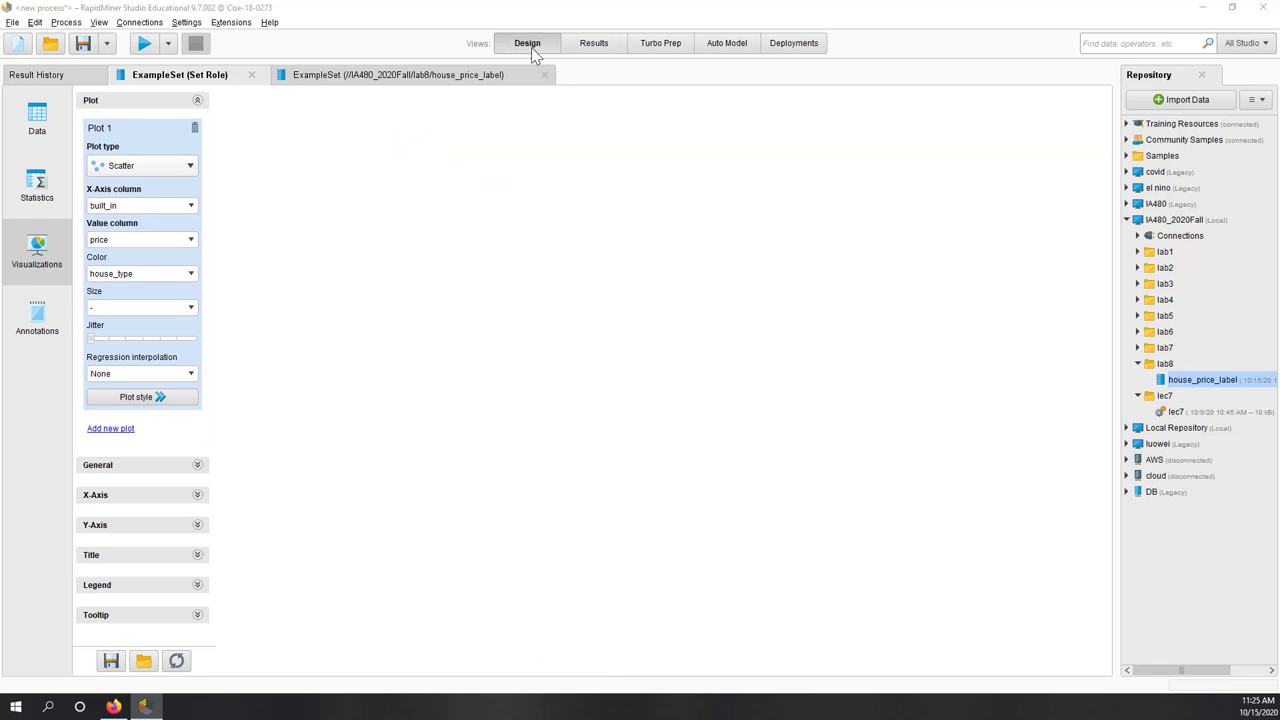
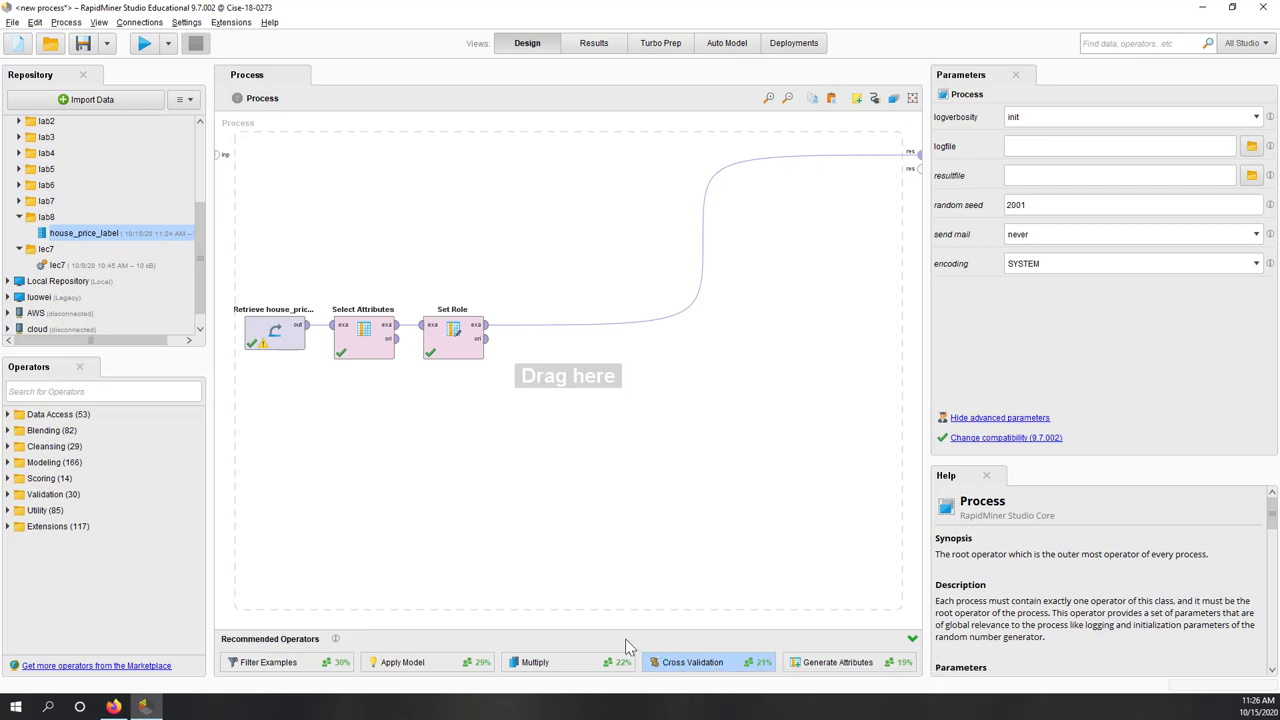
{"action": "left_click", "coordinate": [127, 391]}
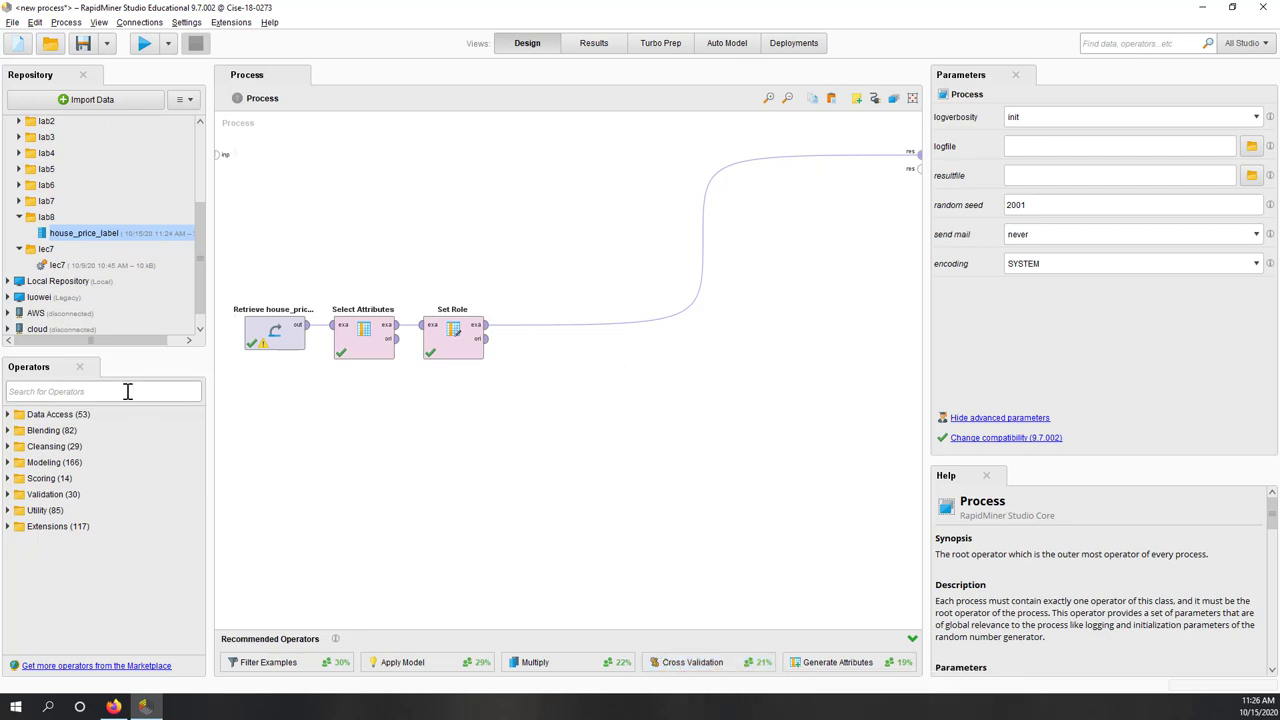
{"action": "type", "text": "cross"}
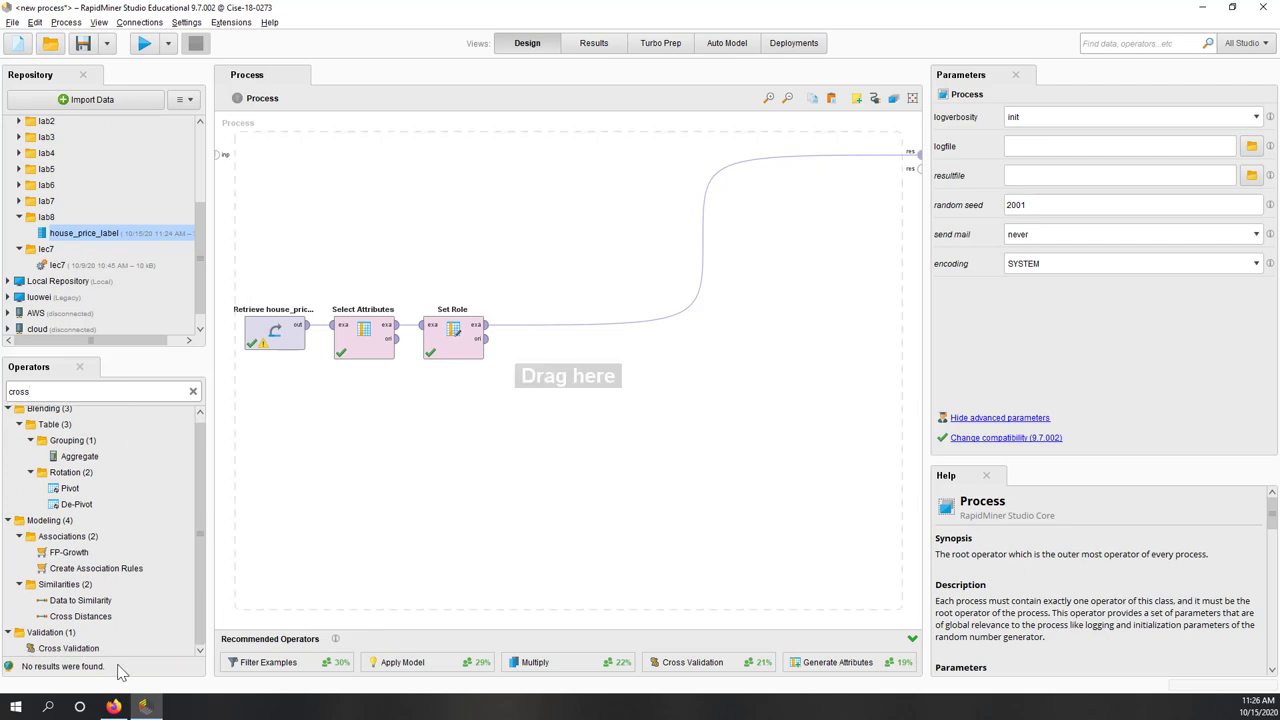
{"action": "left_click_drag", "start_coordinate": [82, 652], "coordinate": [583, 340]}
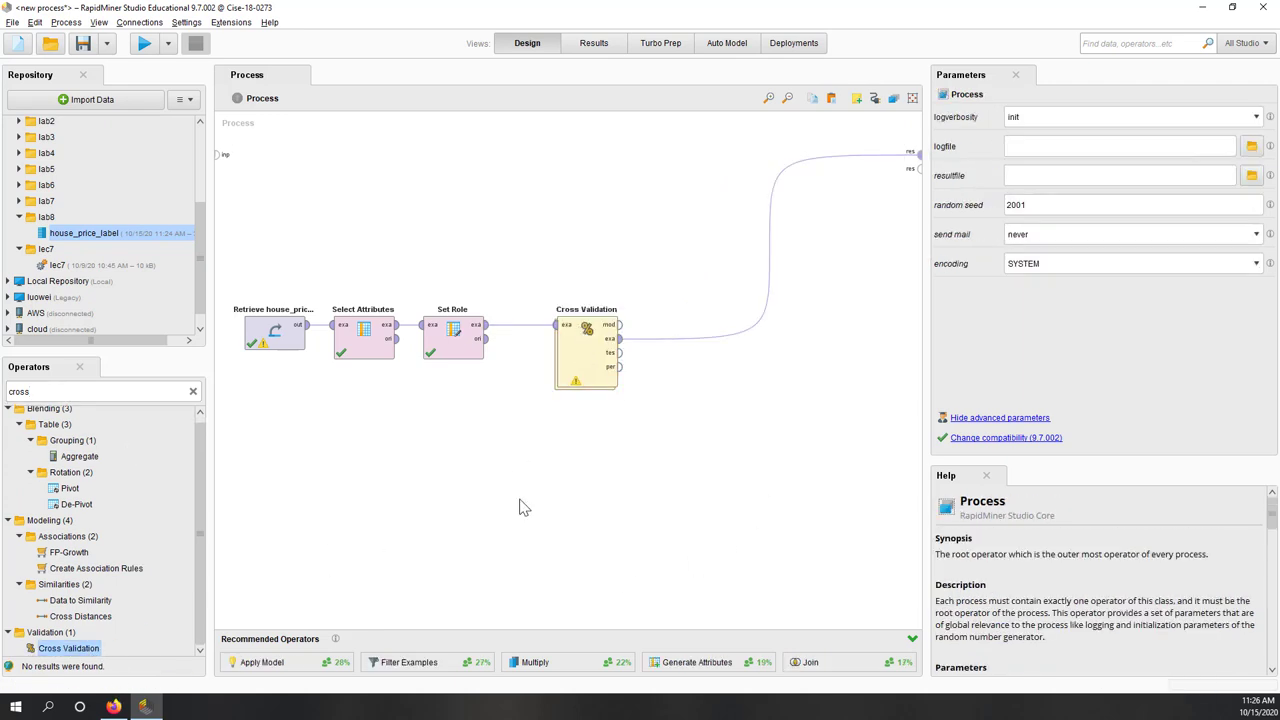
Examine the Cross Validation operator's parameters, its training and testing subprocesses, and its sampling type options.
{"action": "left_click", "coordinate": [573, 366]}
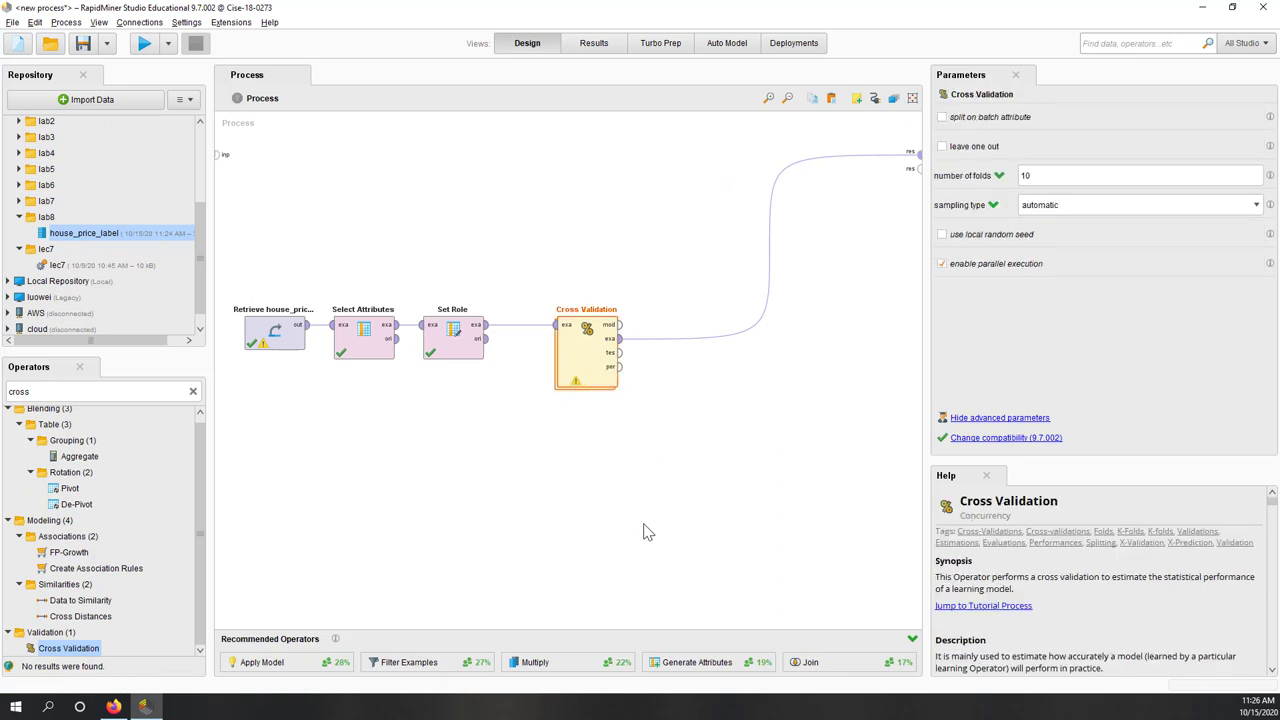
{"action": "double_click", "coordinate": [579, 362]}
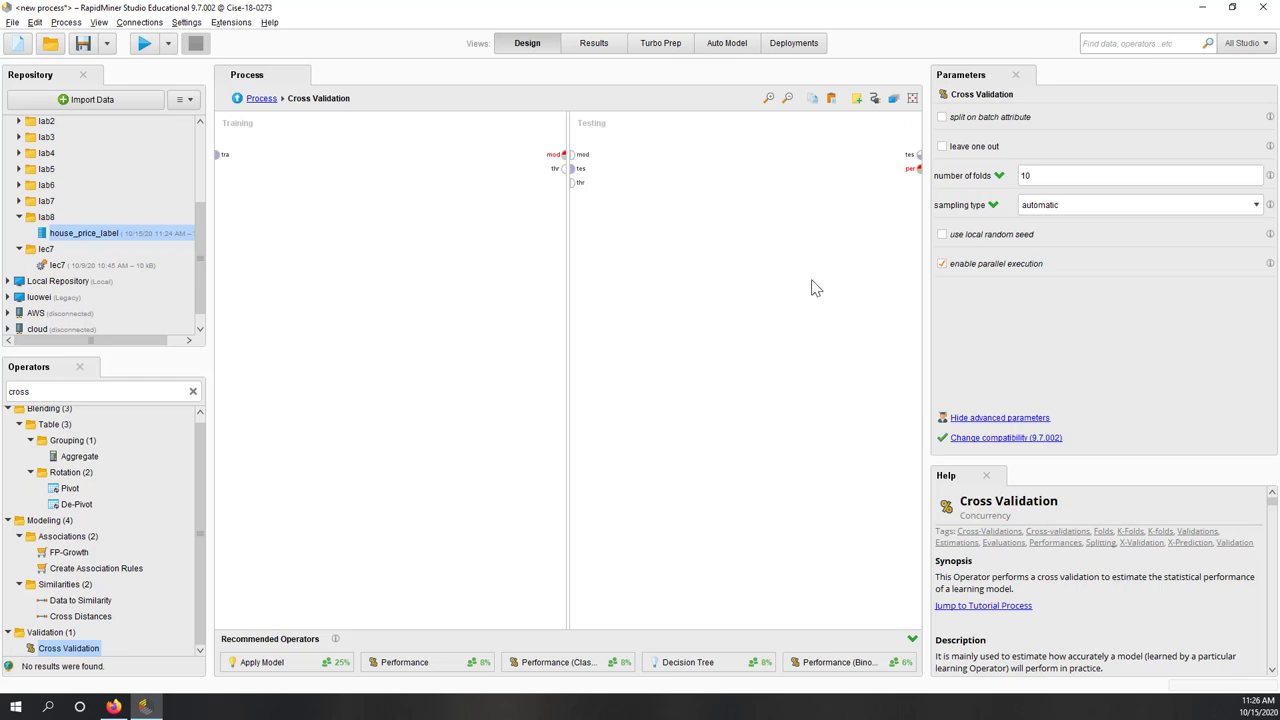
{"action": "left_click", "coordinate": [256, 100]}
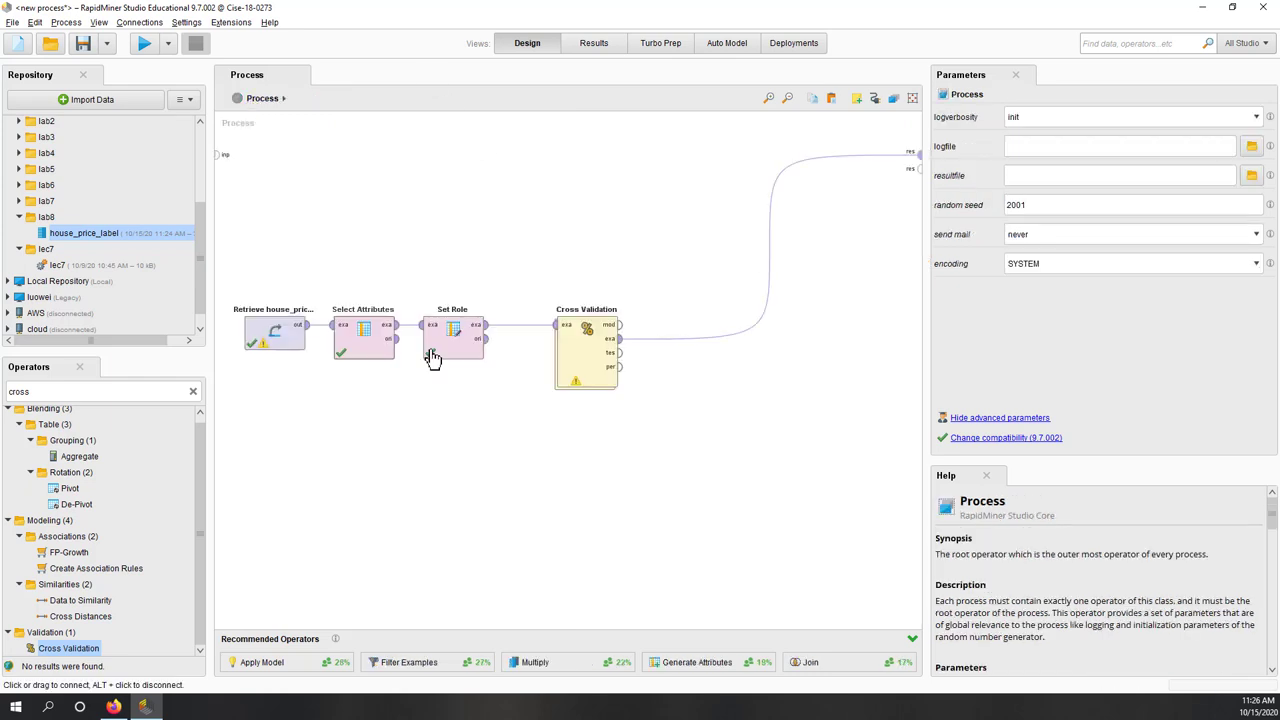
{"action": "left_click", "coordinate": [582, 366]}
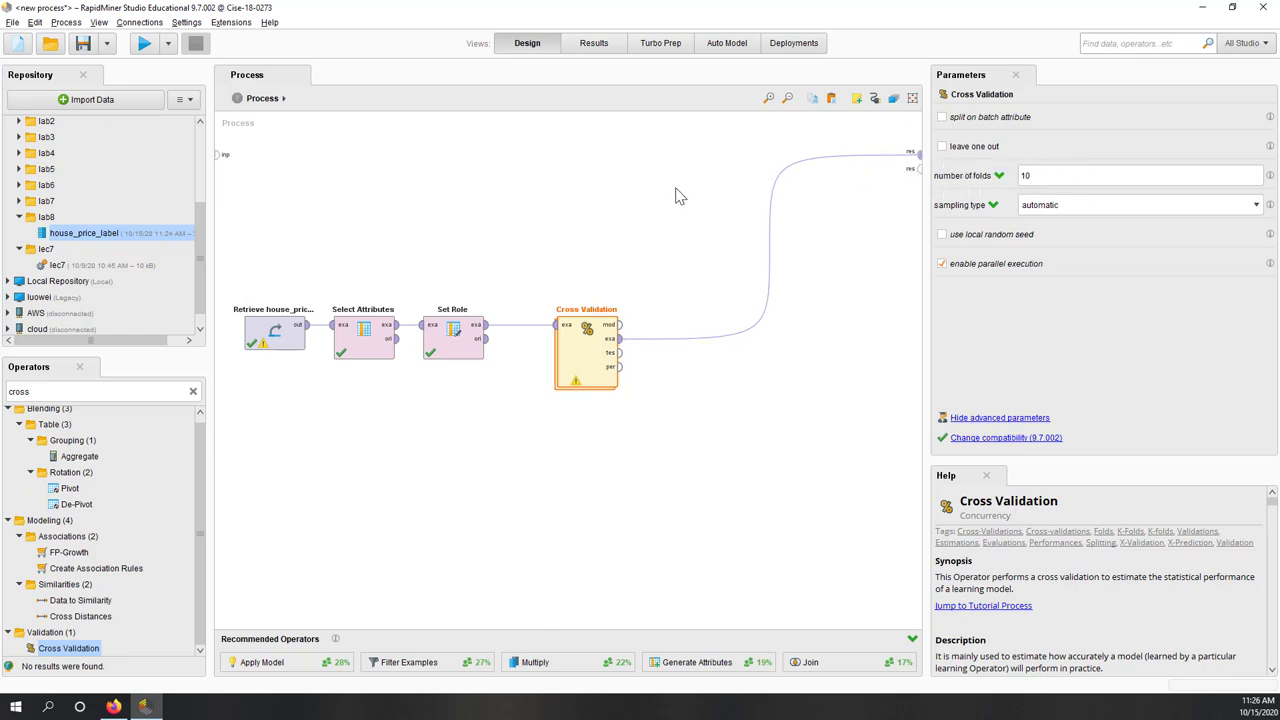
{"action": "left_click", "coordinate": [1067, 207]}
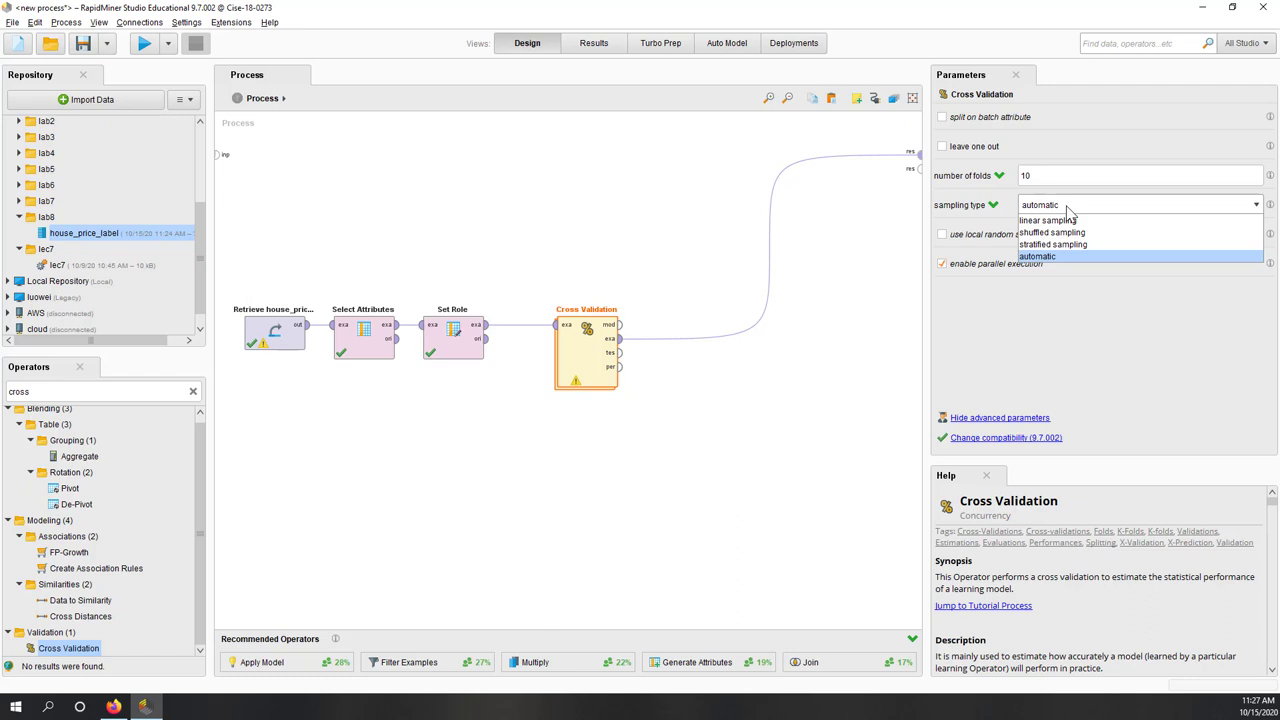
{"action": "left_click", "coordinate": [1135, 352]}
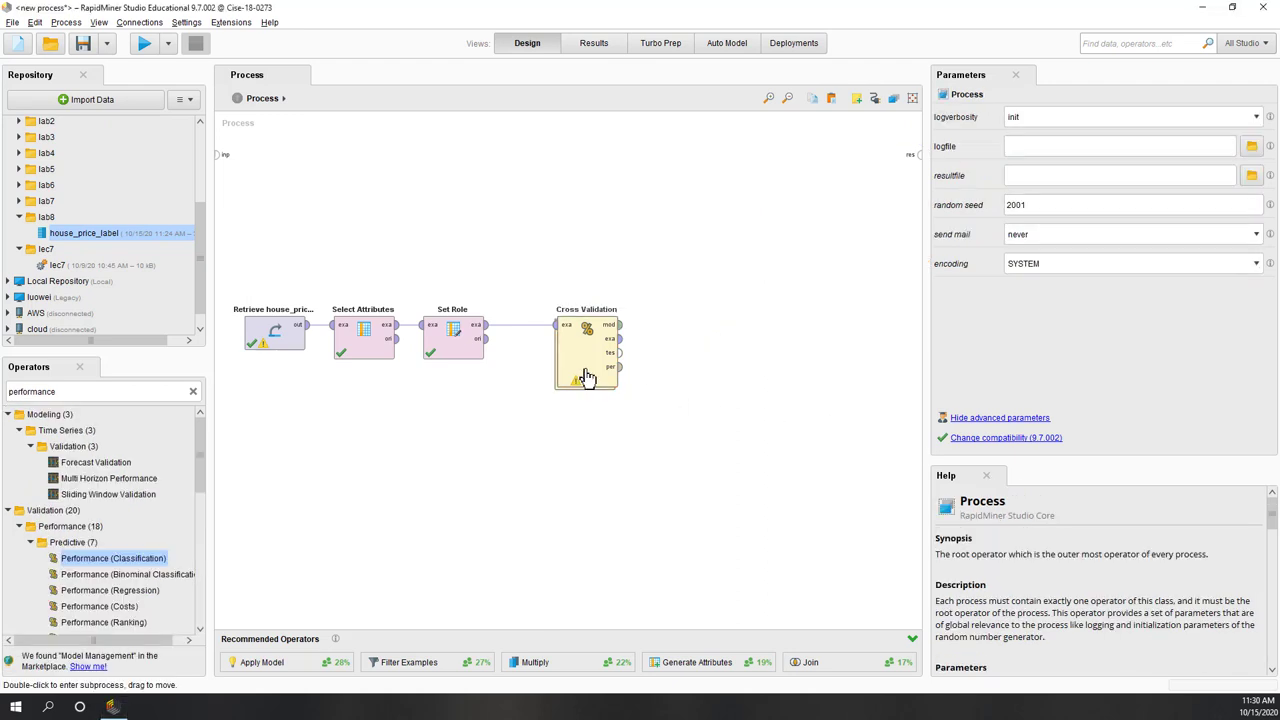
Open the Cross Validation subprocess and search the operators for "decison".
{"action": "double_click", "coordinate": [587, 375]}
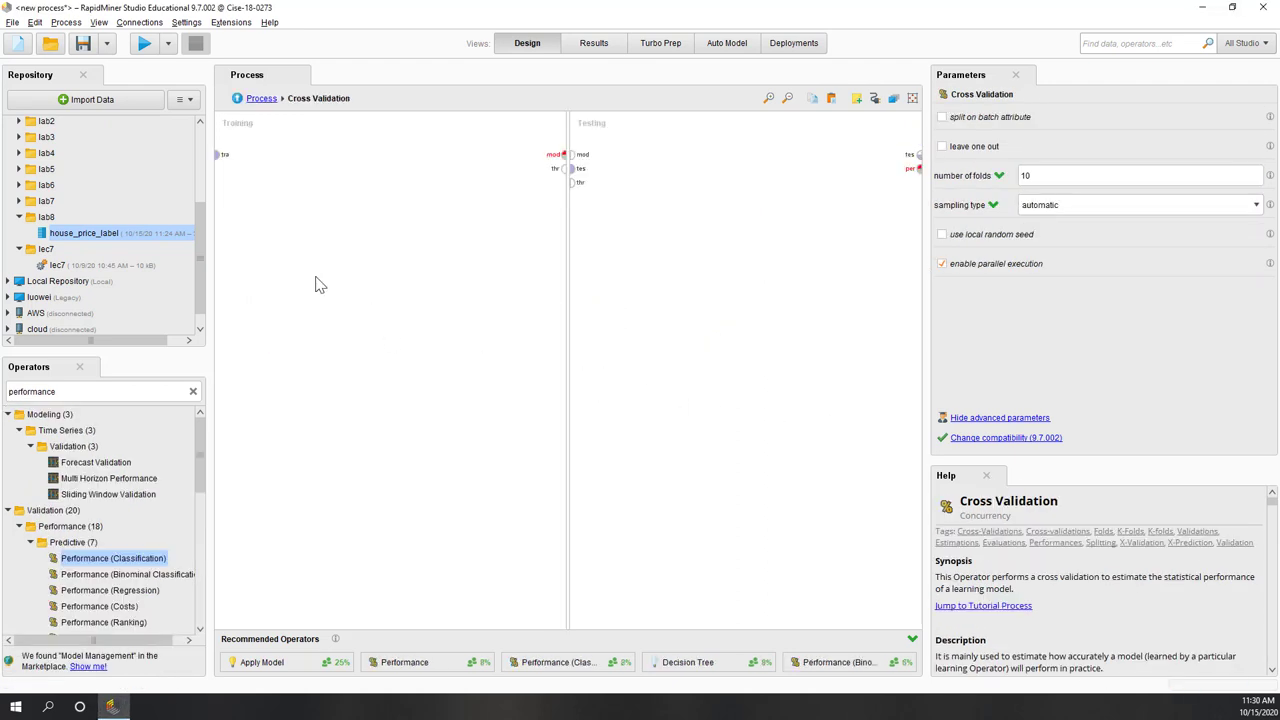
{"action": "double_click", "coordinate": [169, 392]}
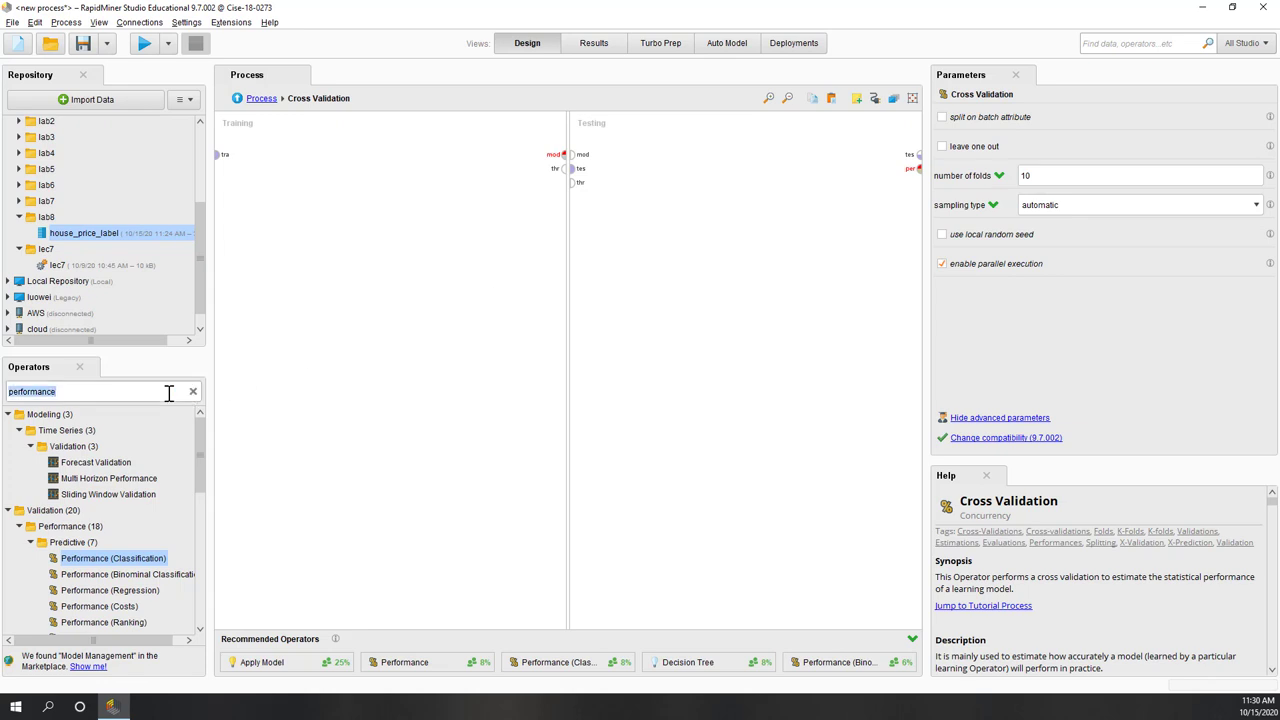
{"action": "type", "text": "d"}
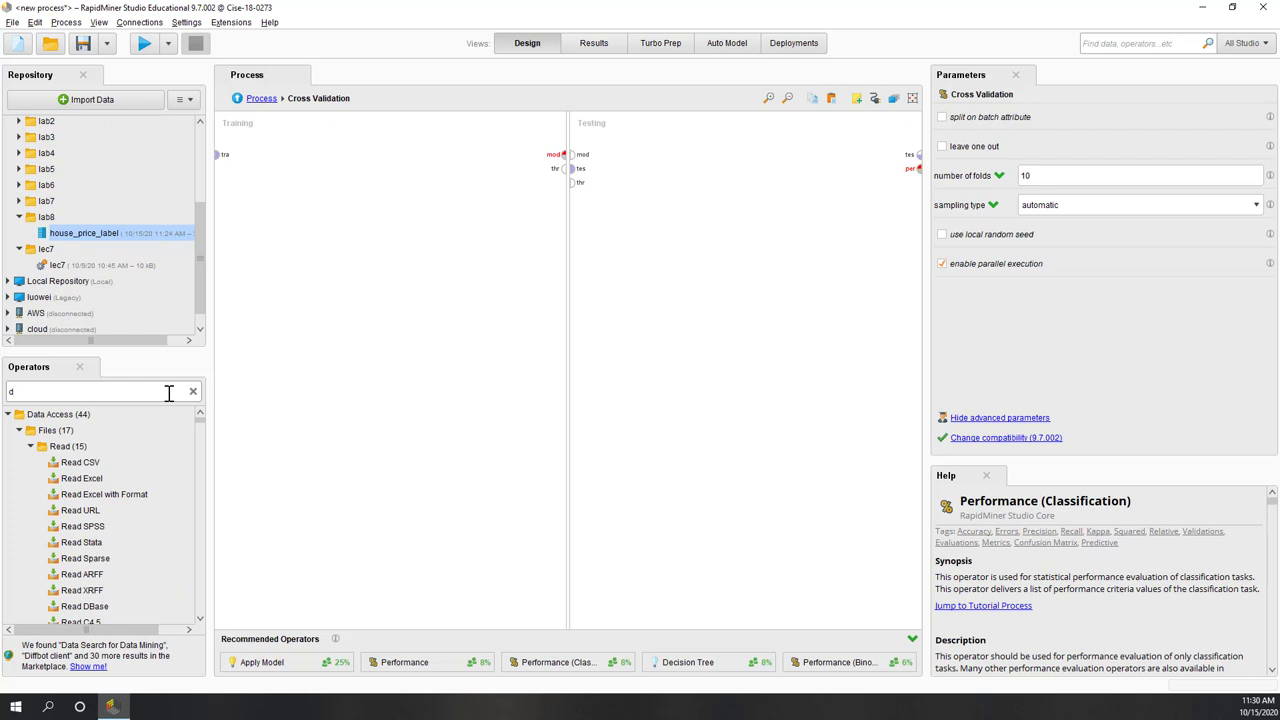
{"action": "type", "text": "icre"}
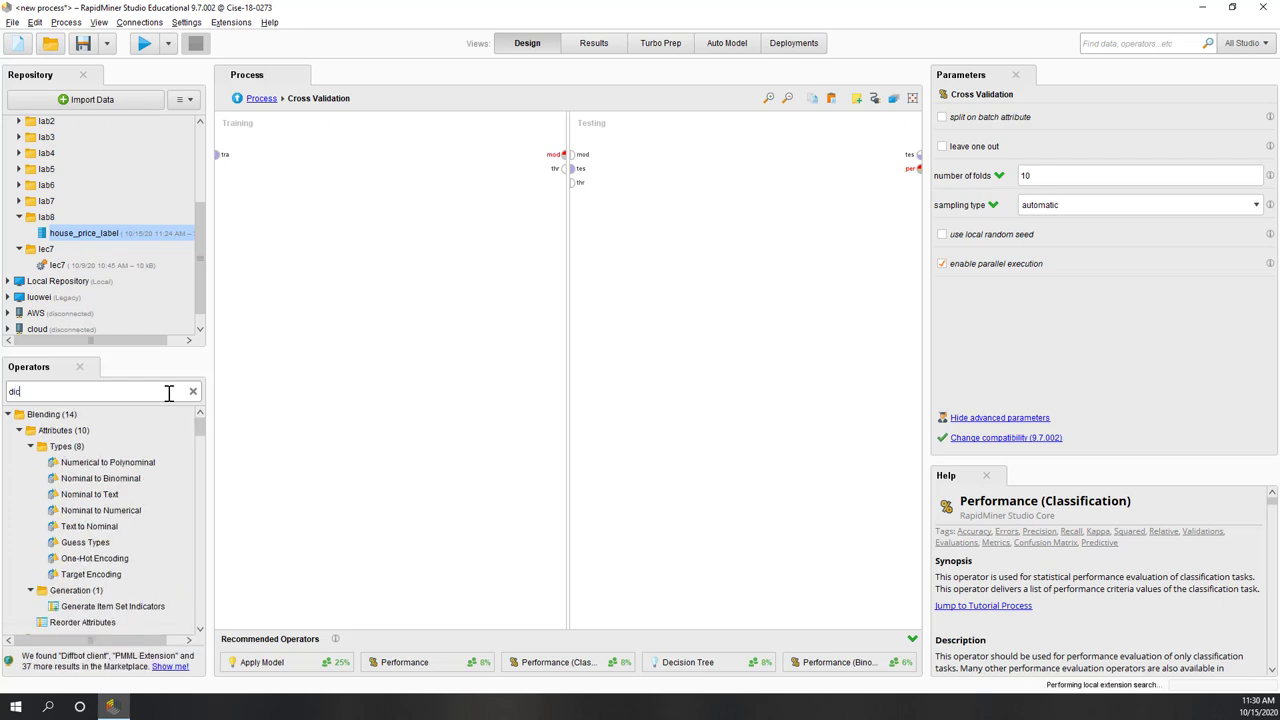
{"action": "key", "text": "BackSpace"}
{"action": "key", "text": "BackSpace"}
{"action": "key", "text": "BackSpace"}
{"action": "key", "text": "BackSpace"}
{"action": "type", "text": "ecison"}
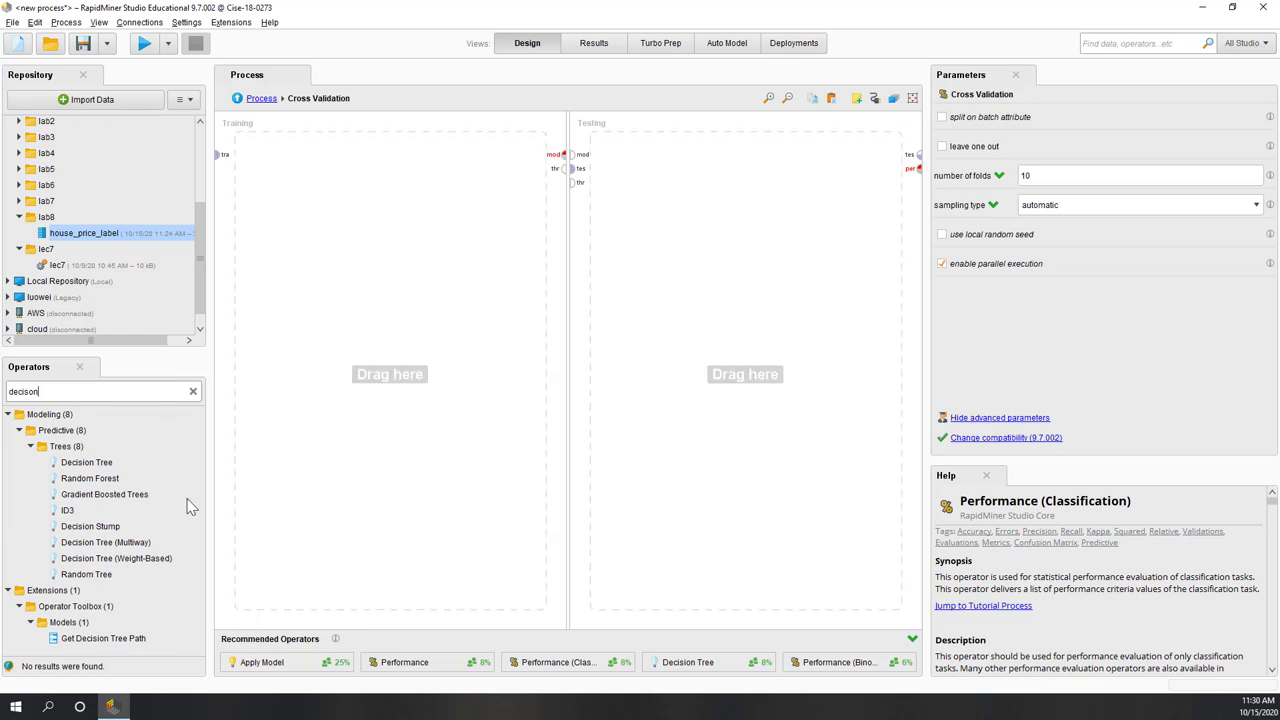
Review the descriptions of the listed tree operators and add a Decision Tree to the training subprocess.
{"action": "left_click", "coordinate": [88, 464]}
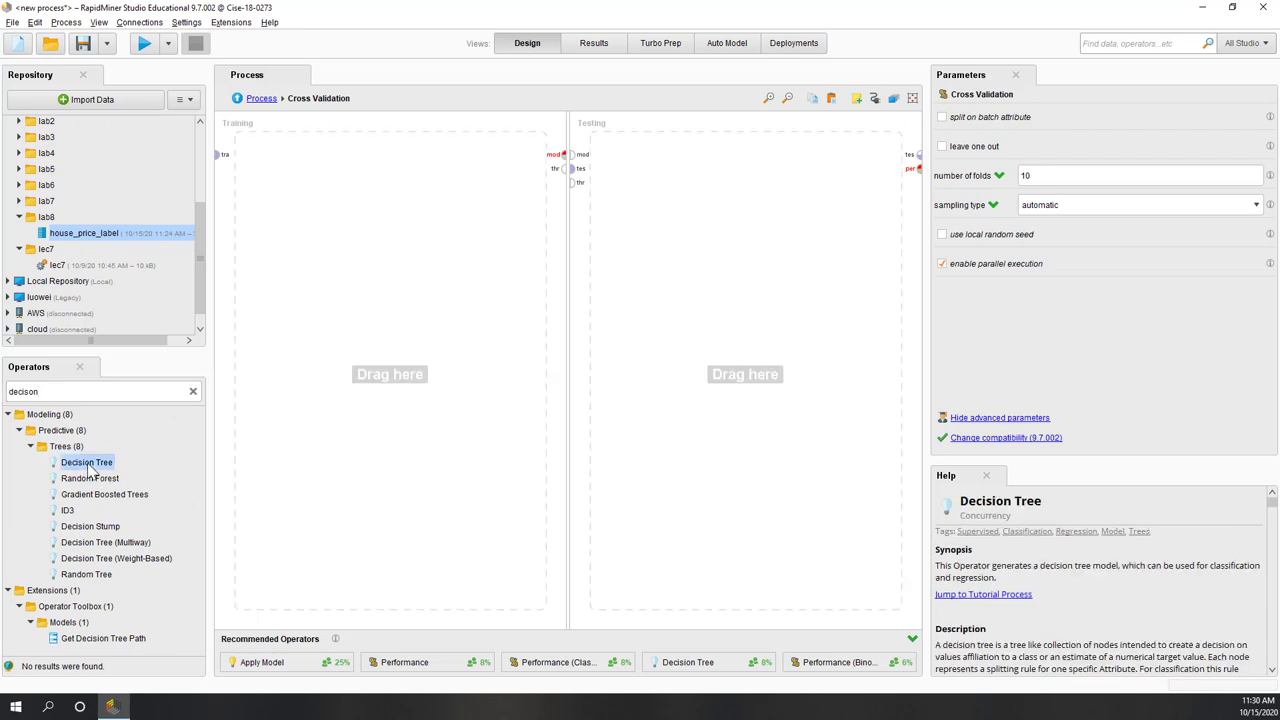
{"action": "left_click", "coordinate": [106, 482]}
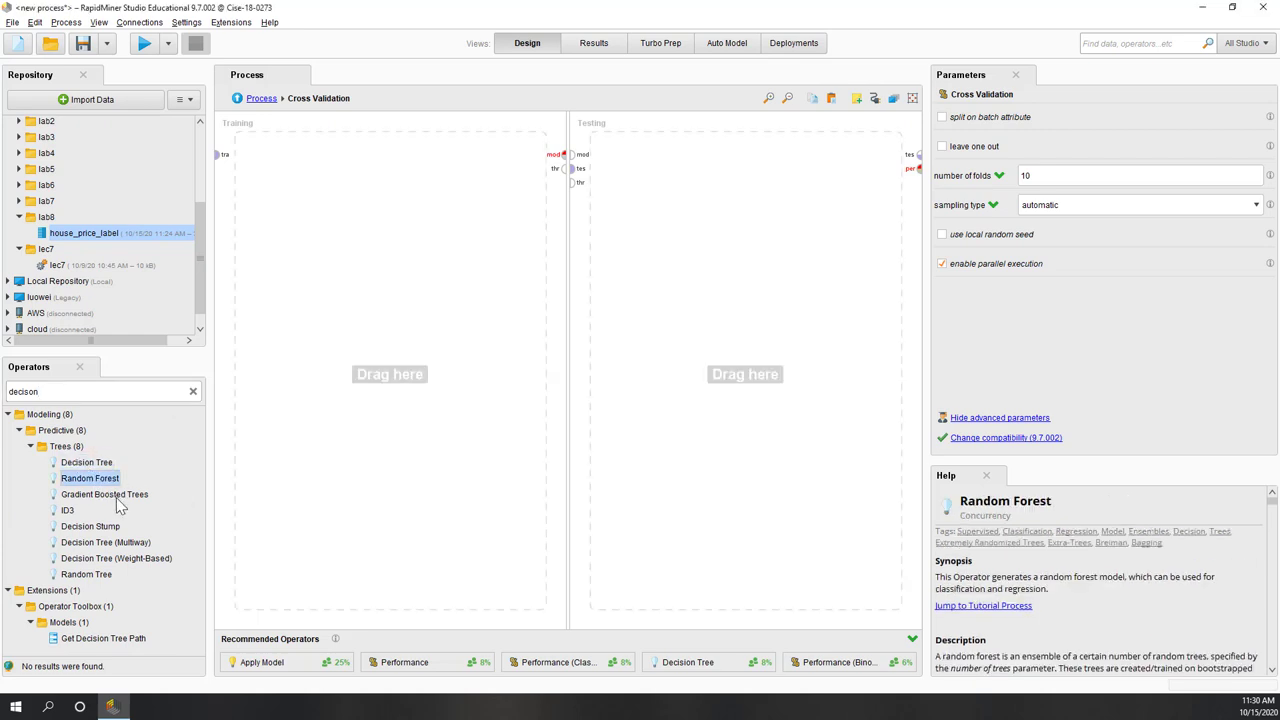
{"action": "left_click", "coordinate": [115, 497]}
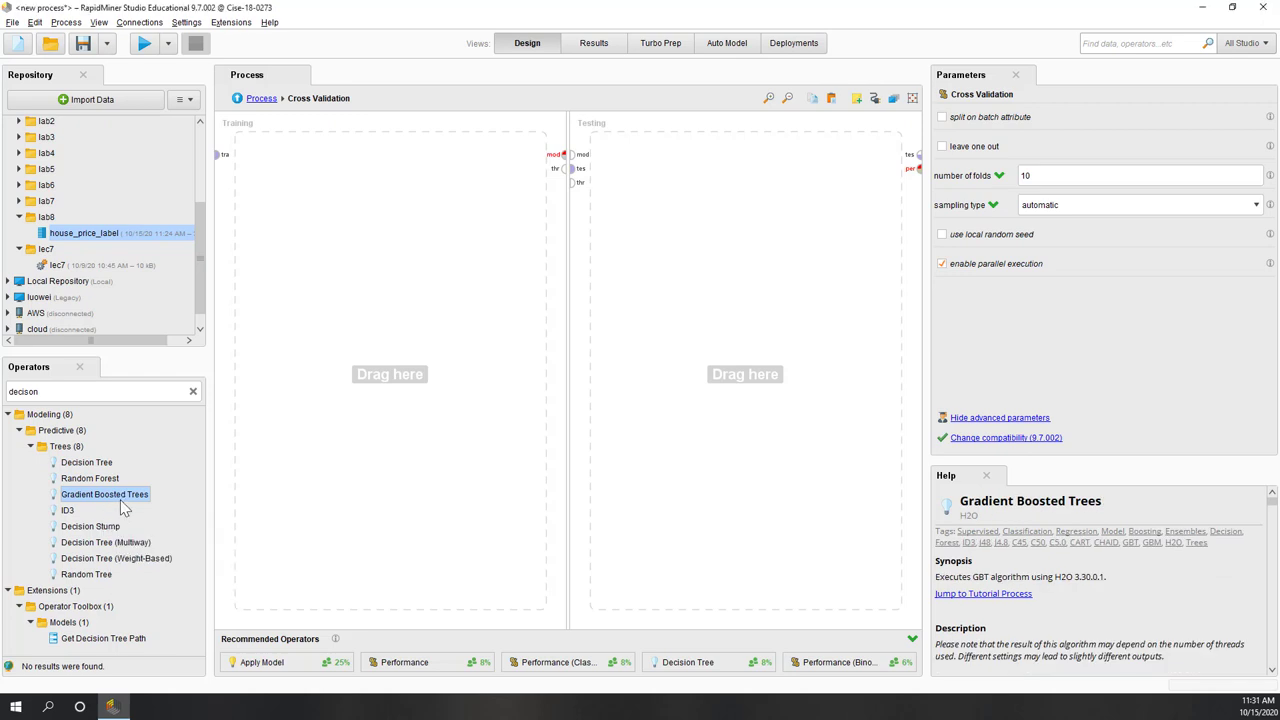
{"action": "left_click_drag", "start_coordinate": [99, 465], "coordinate": [317, 216]}
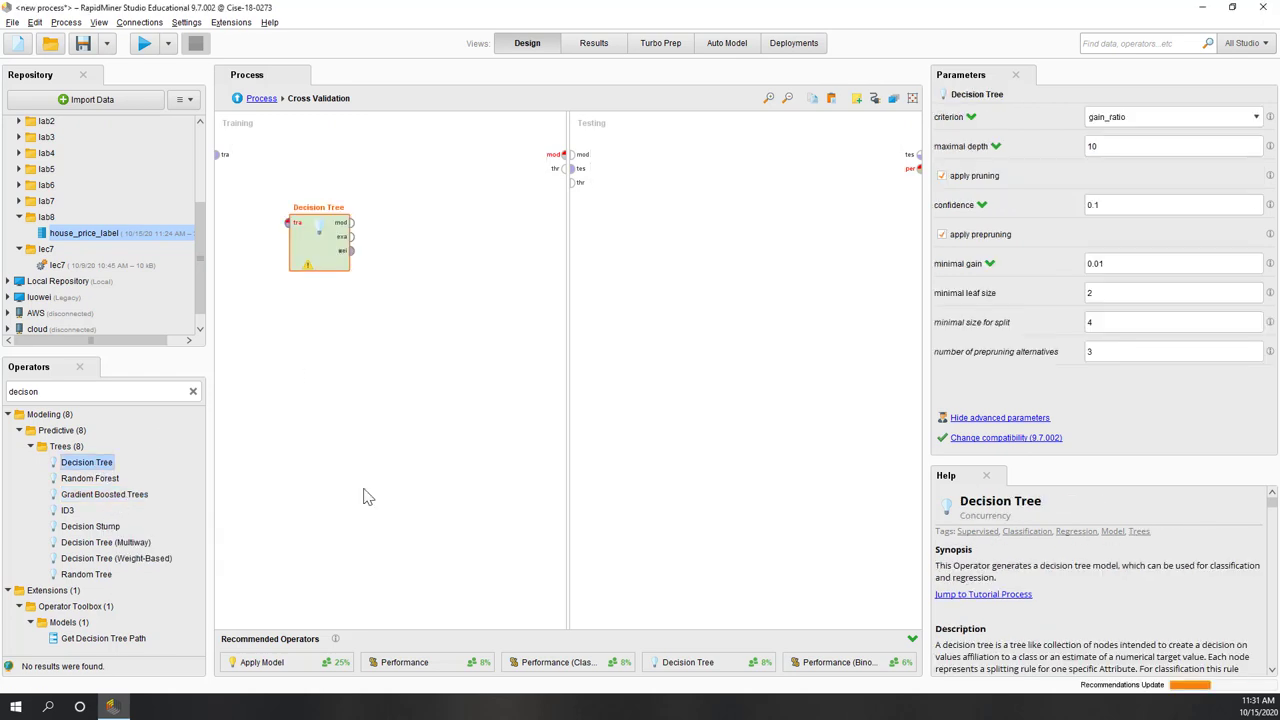
Connect the training data to the Decision Tree and its model output to the training model port, centring the operator between them.
{"action": "left_click", "coordinate": [218, 154]}
{"action": "left_click", "coordinate": [288, 222]}
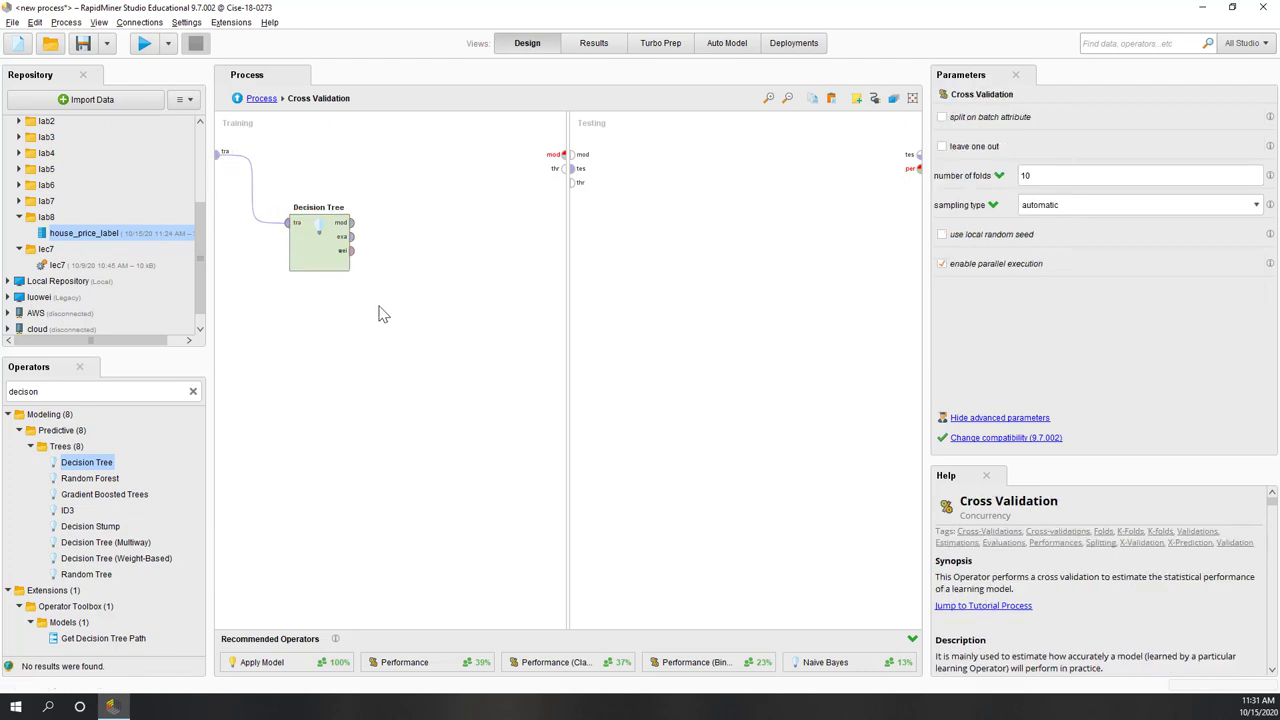
{"action": "left_click", "coordinate": [352, 223]}
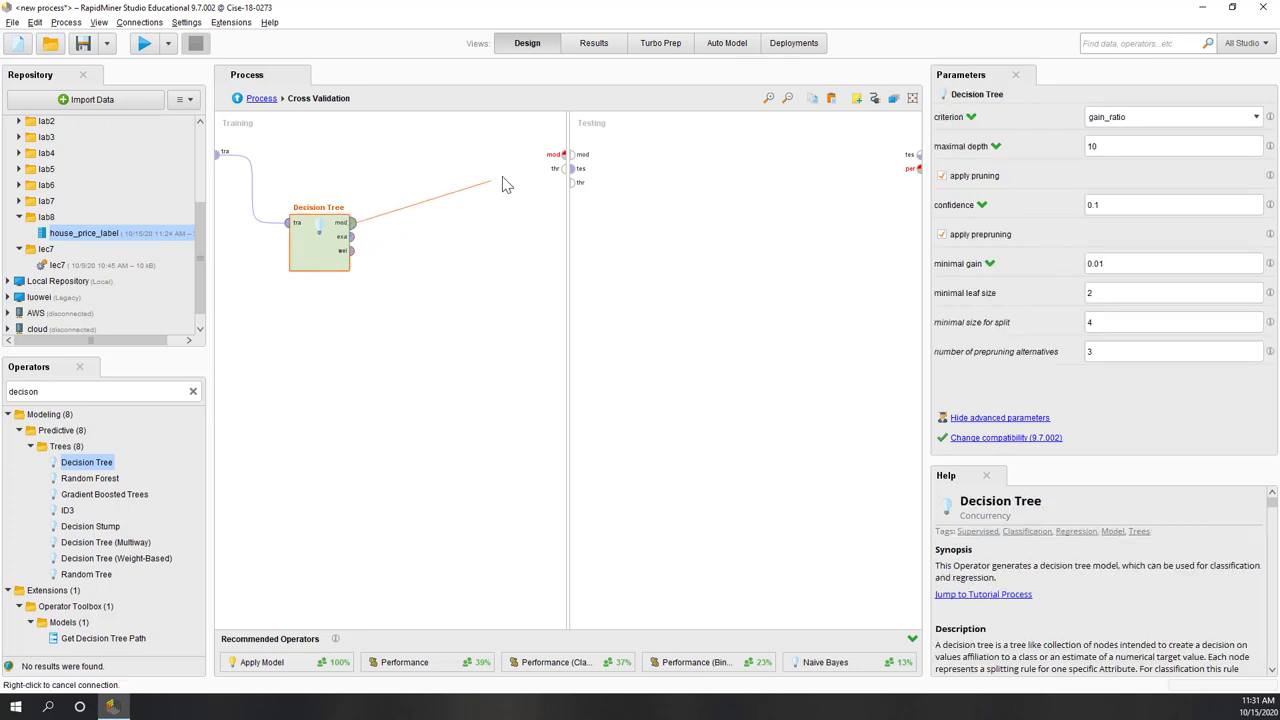
{"action": "left_click", "coordinate": [566, 154]}
{"action": "left_click", "coordinate": [428, 360]}
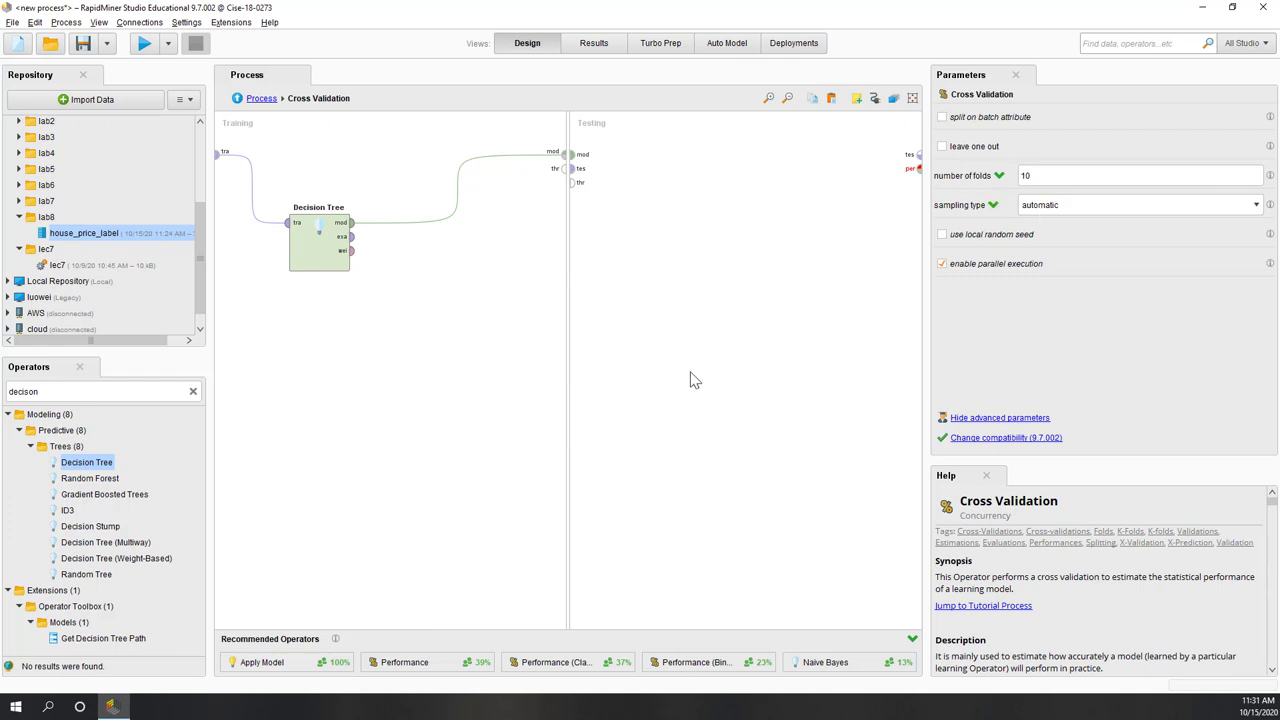
{"action": "left_click_drag", "start_coordinate": [328, 265], "coordinate": [357, 264]}
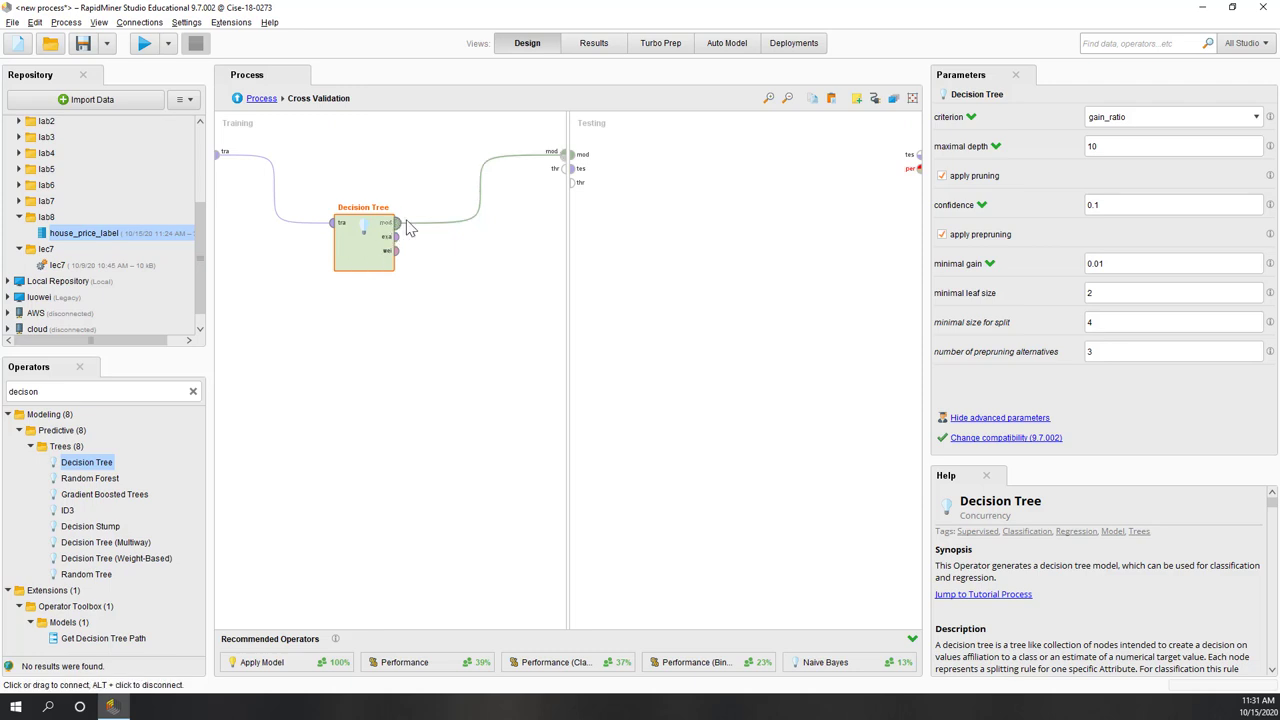
Add an Apply Model operator to the testing subprocess and connect the model and test data to its inputs.
{"action": "left_click", "coordinate": [684, 190]}
{"action": "left_click_drag", "start_coordinate": [255, 673], "coordinate": [668, 172]}
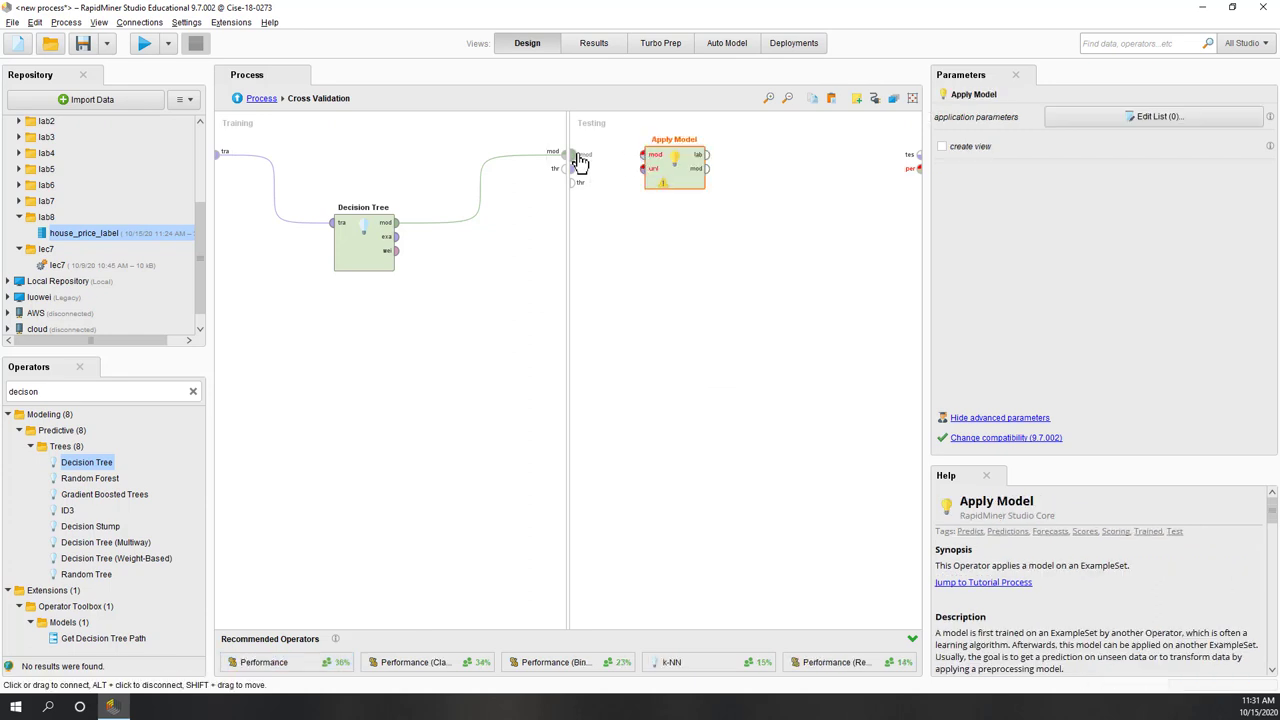
{"action": "left_click_drag", "start_coordinate": [572, 153], "coordinate": [657, 223]}
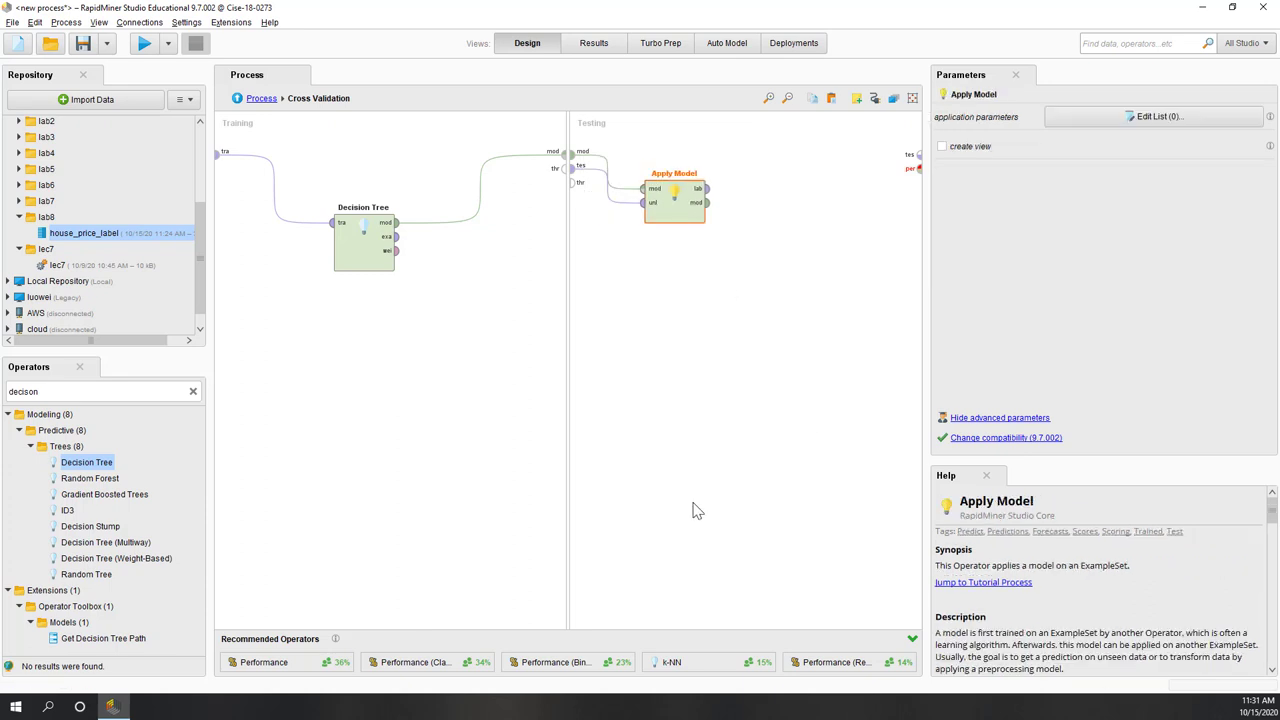
Find the Performance (Classification) operator and place it in the testing subprocess beside Apply Model.
{"action": "left_click", "coordinate": [80, 391]}
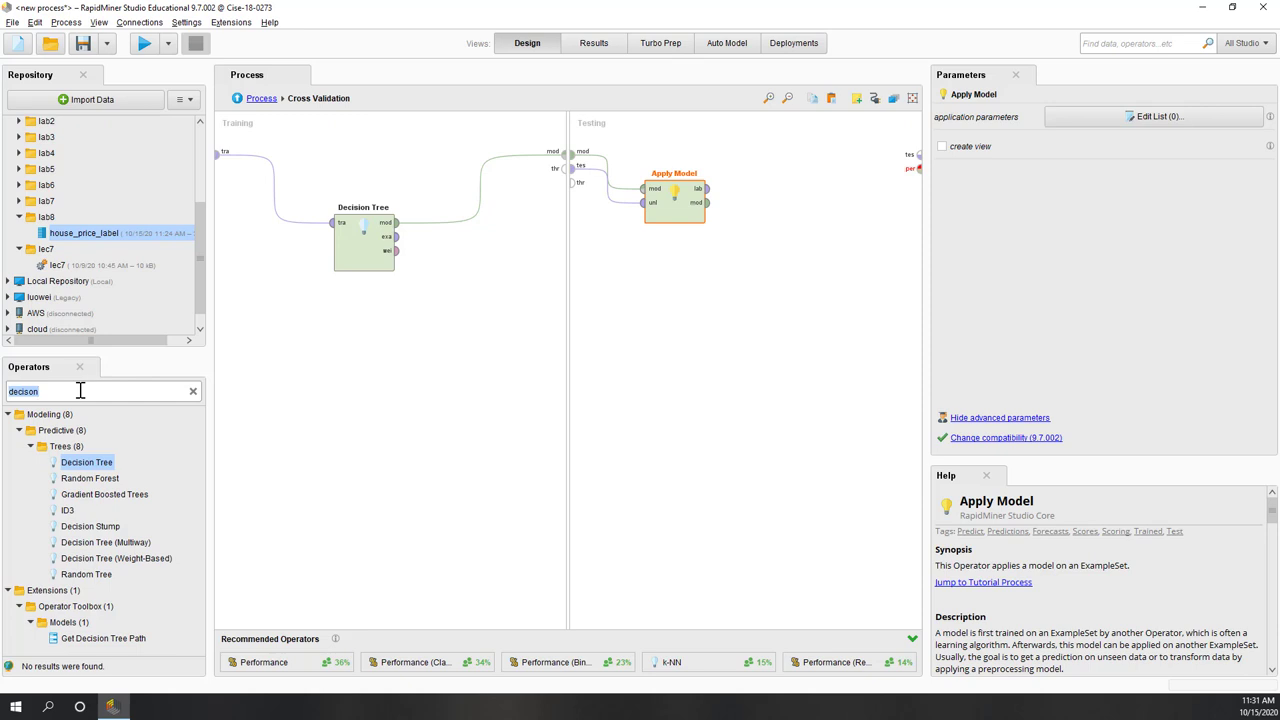
{"action": "type", "text": "performance"}
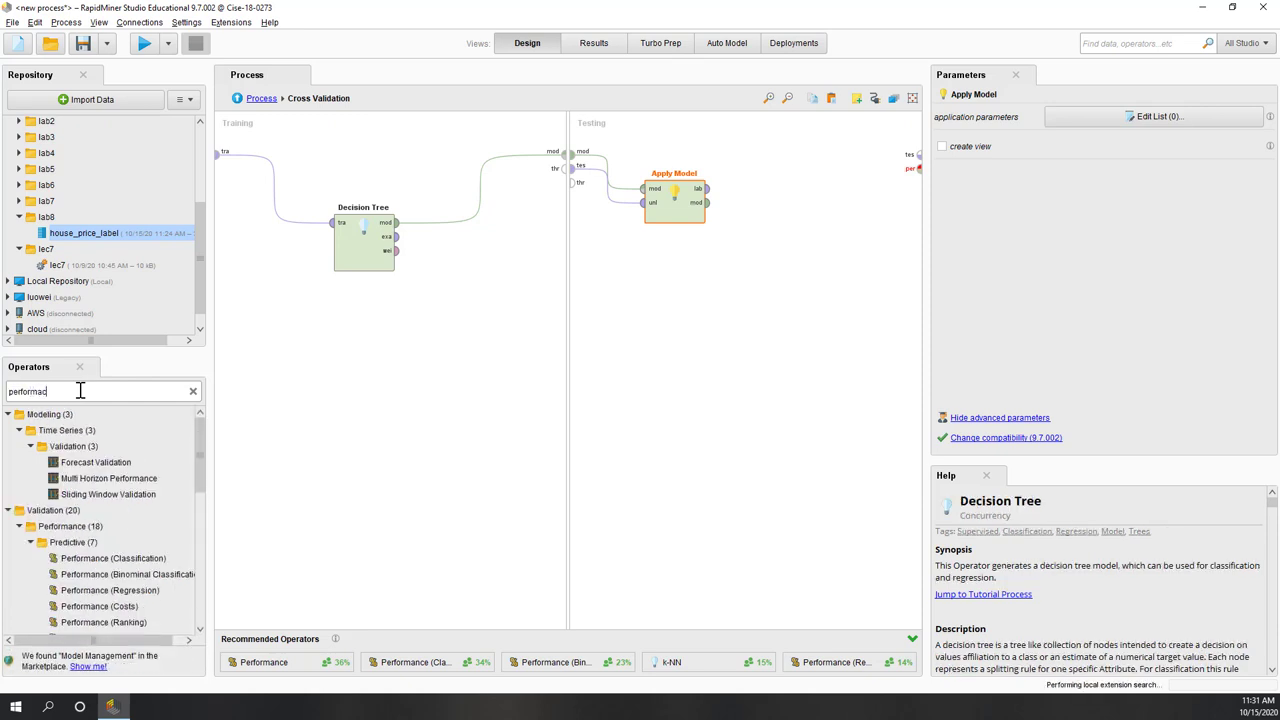
{"action": "left_click", "coordinate": [118, 562]}
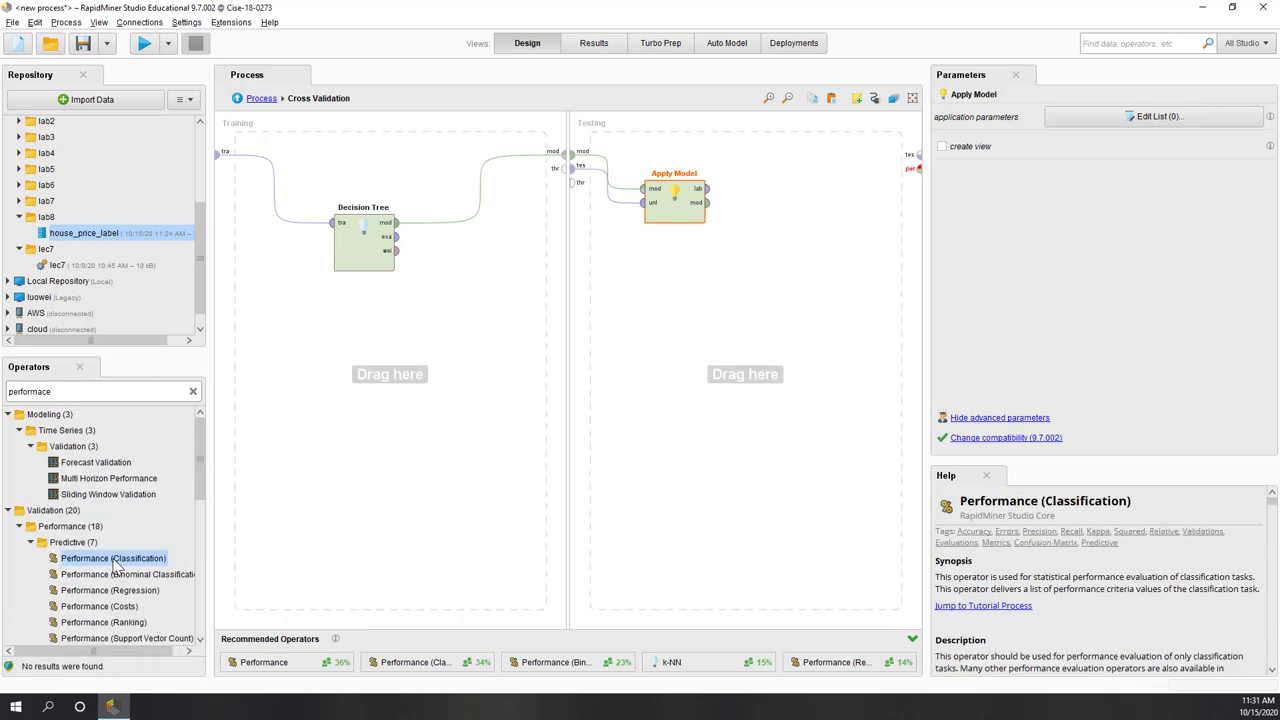
{"action": "left_click_drag", "start_coordinate": [133, 566], "coordinate": [765, 255]}
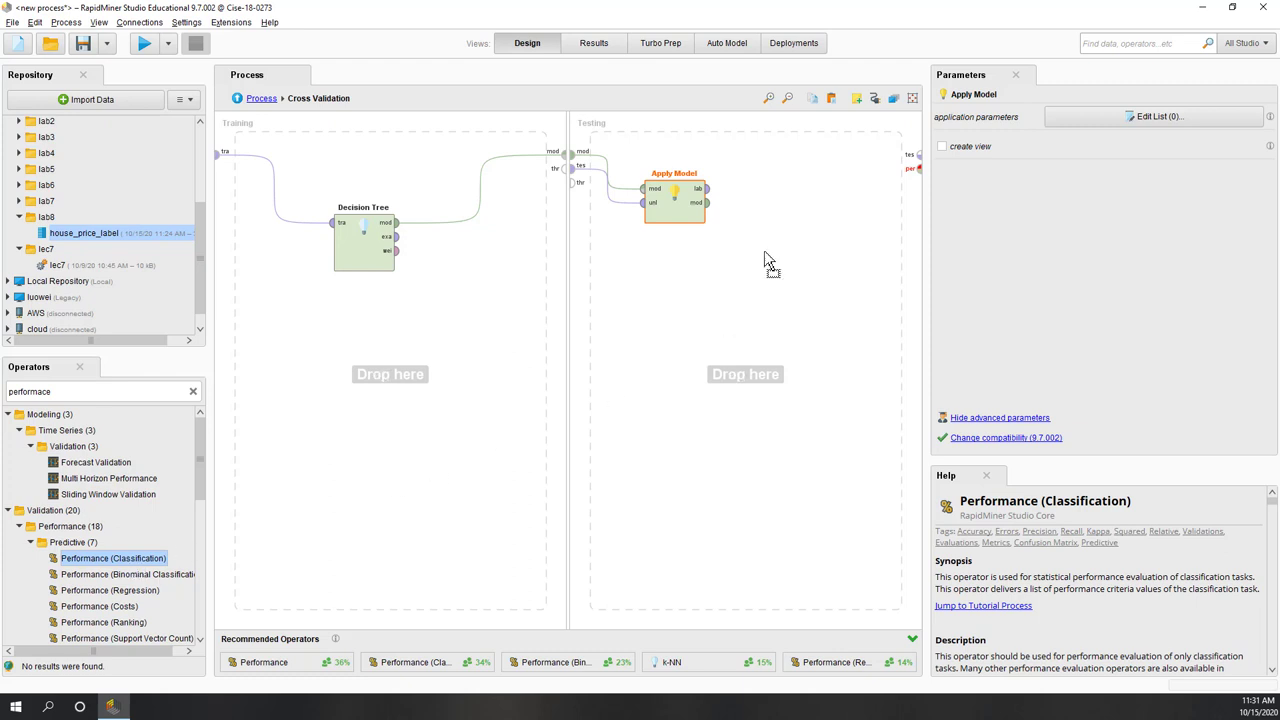
{"action": "left_click_drag", "start_coordinate": [775, 200], "coordinate": [770, 205]}
Connect Apply Model's labelled data output to Performance and Performance's output to the testing performance port.
{"action": "left_click", "coordinate": [706, 188]}
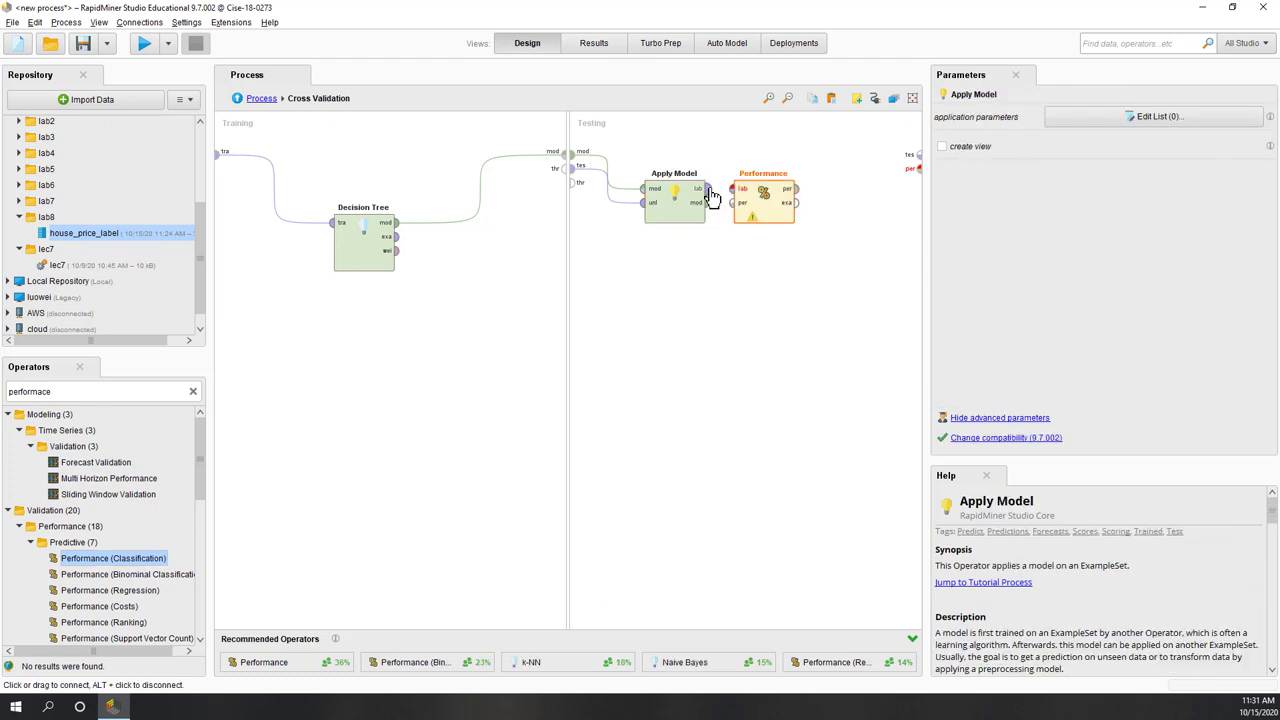
{"action": "left_click", "coordinate": [737, 190]}
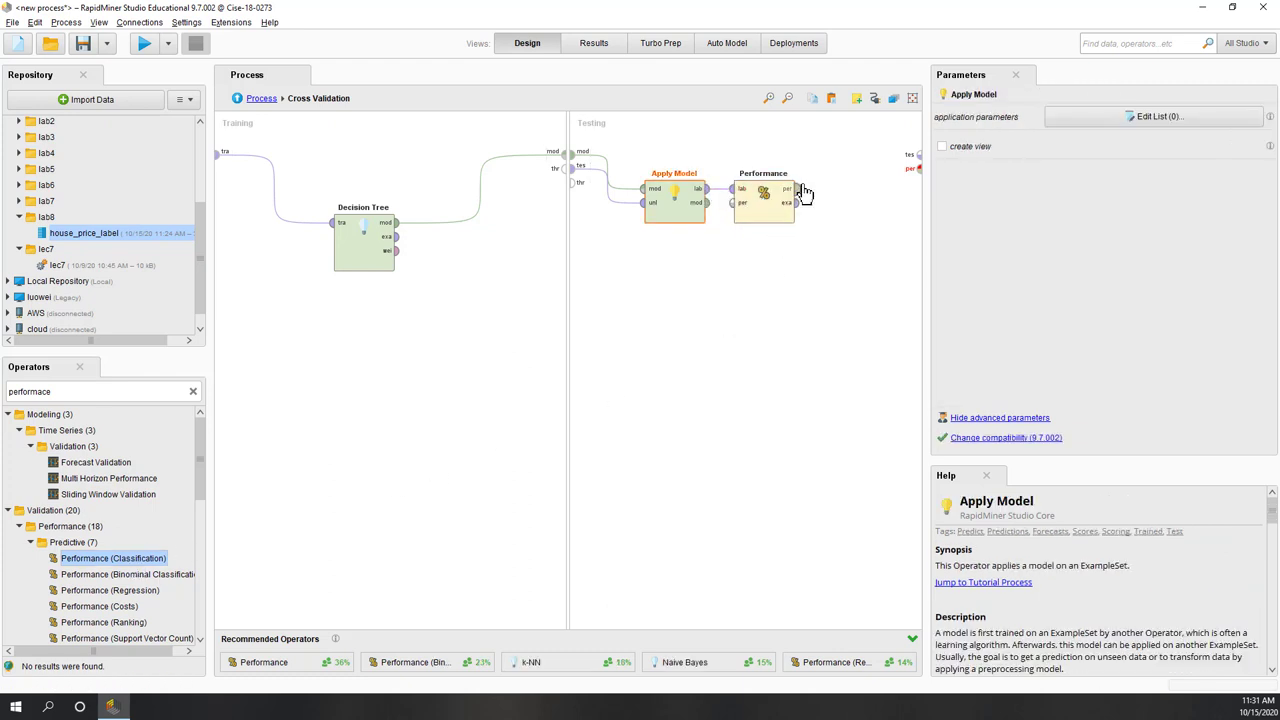
{"action": "left_click", "coordinate": [801, 188]}
{"action": "left_click", "coordinate": [913, 182]}
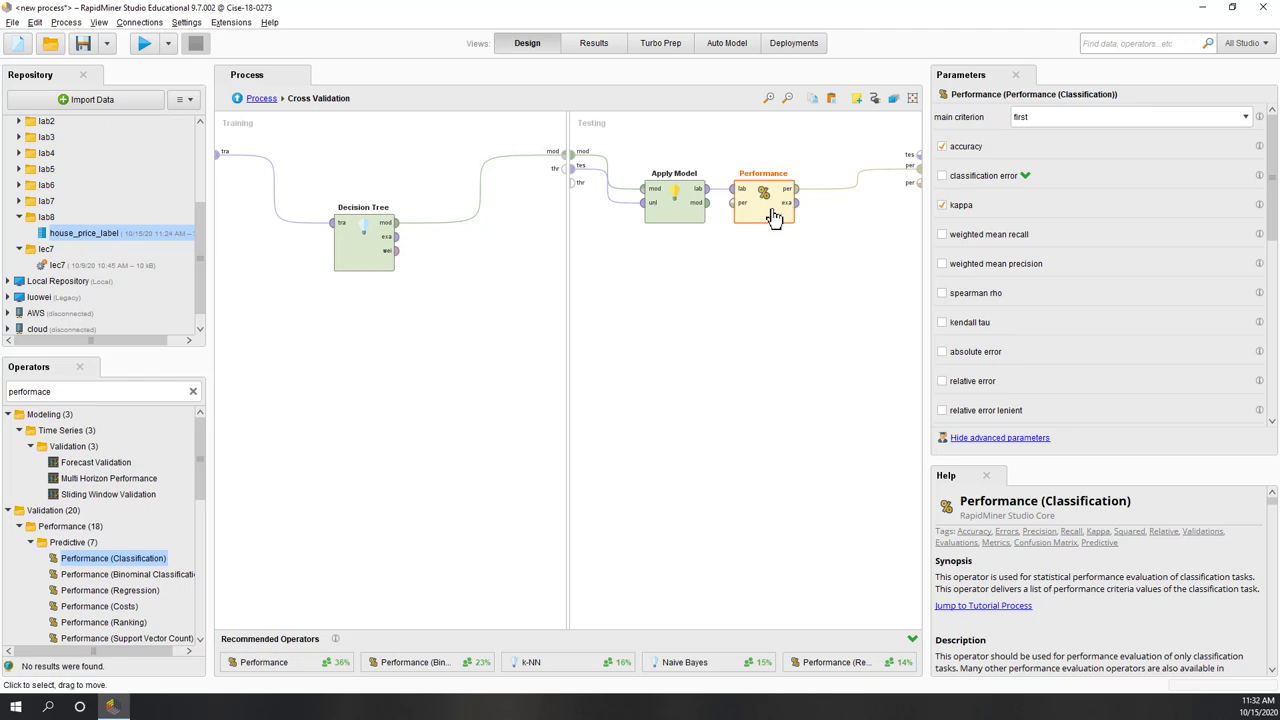
Check the Decision Tree's available criterion options, keeping gain_ratio, and set its maximal depth to 5.
{"action": "left_click", "coordinate": [368, 368]}
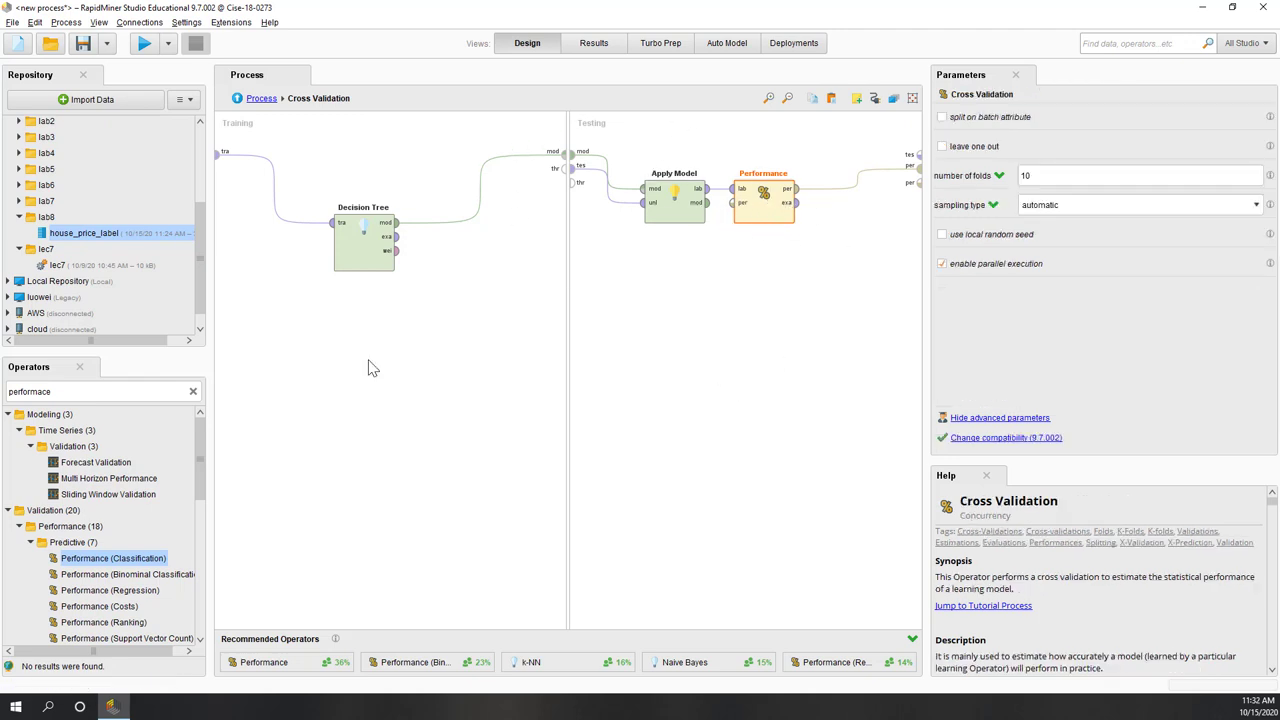
{"action": "left_click", "coordinate": [350, 268]}
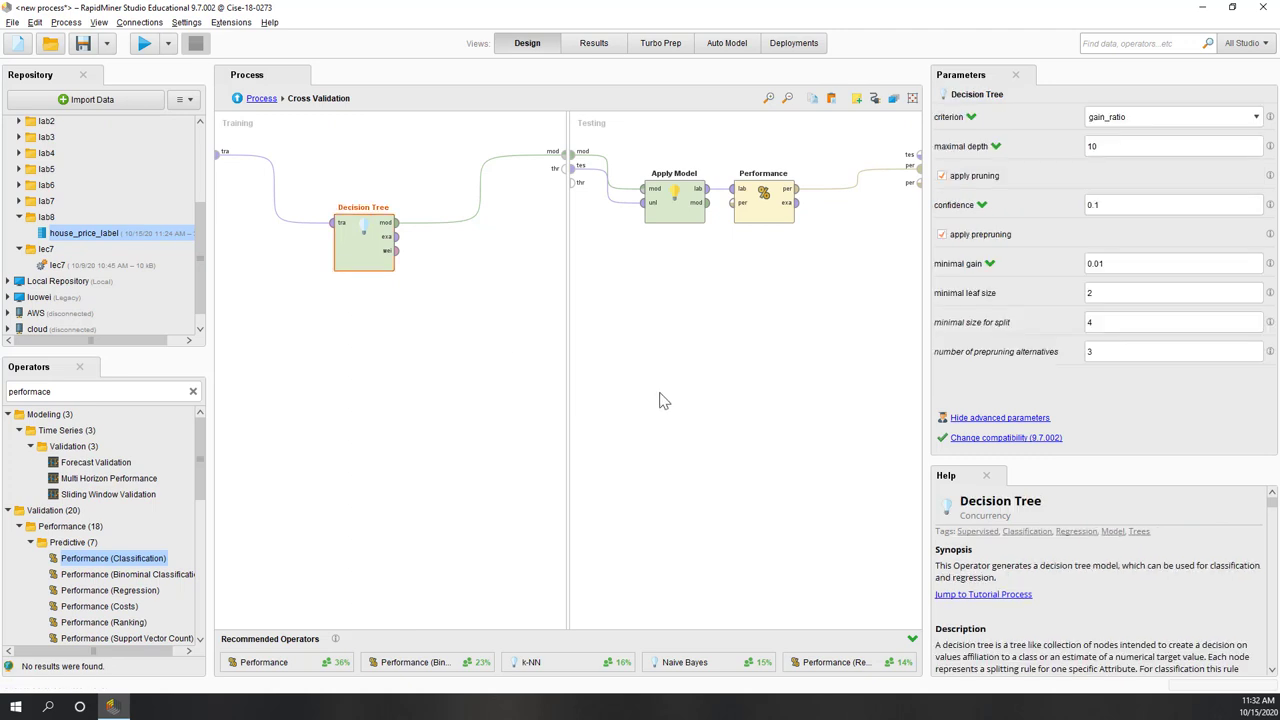
{"action": "left_click", "coordinate": [1114, 120]}
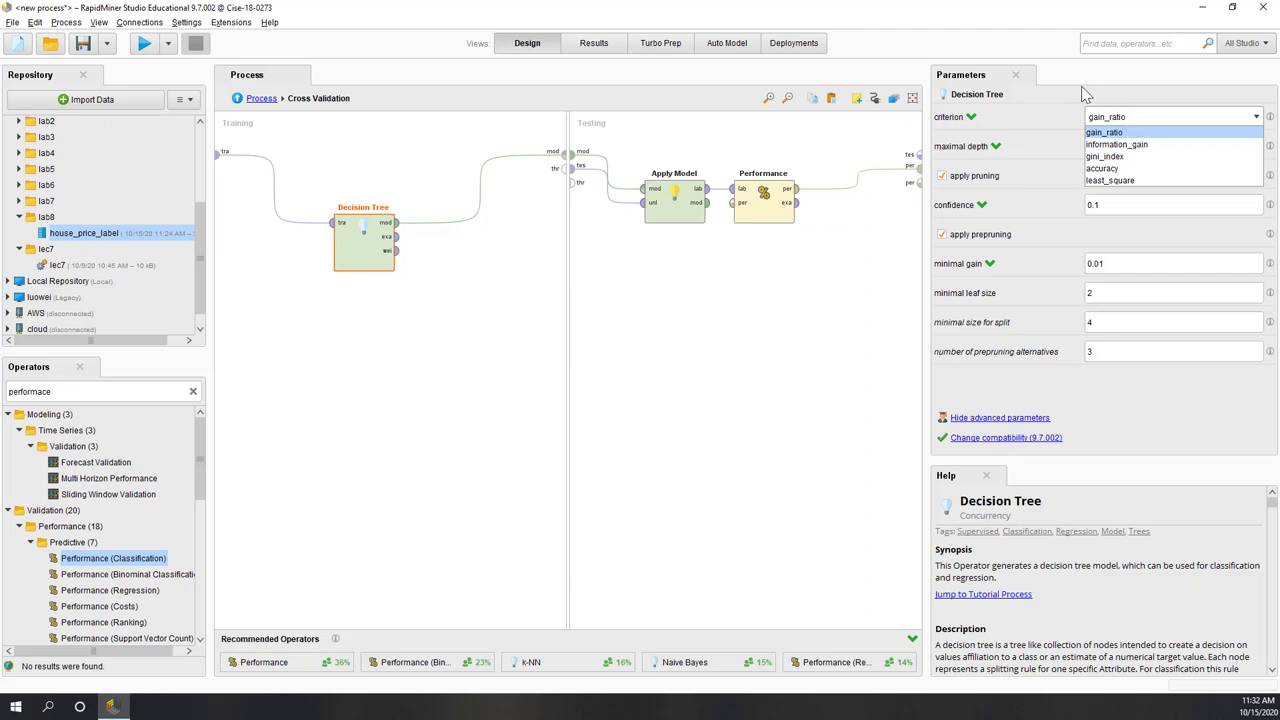
{"action": "left_click", "coordinate": [977, 127]}
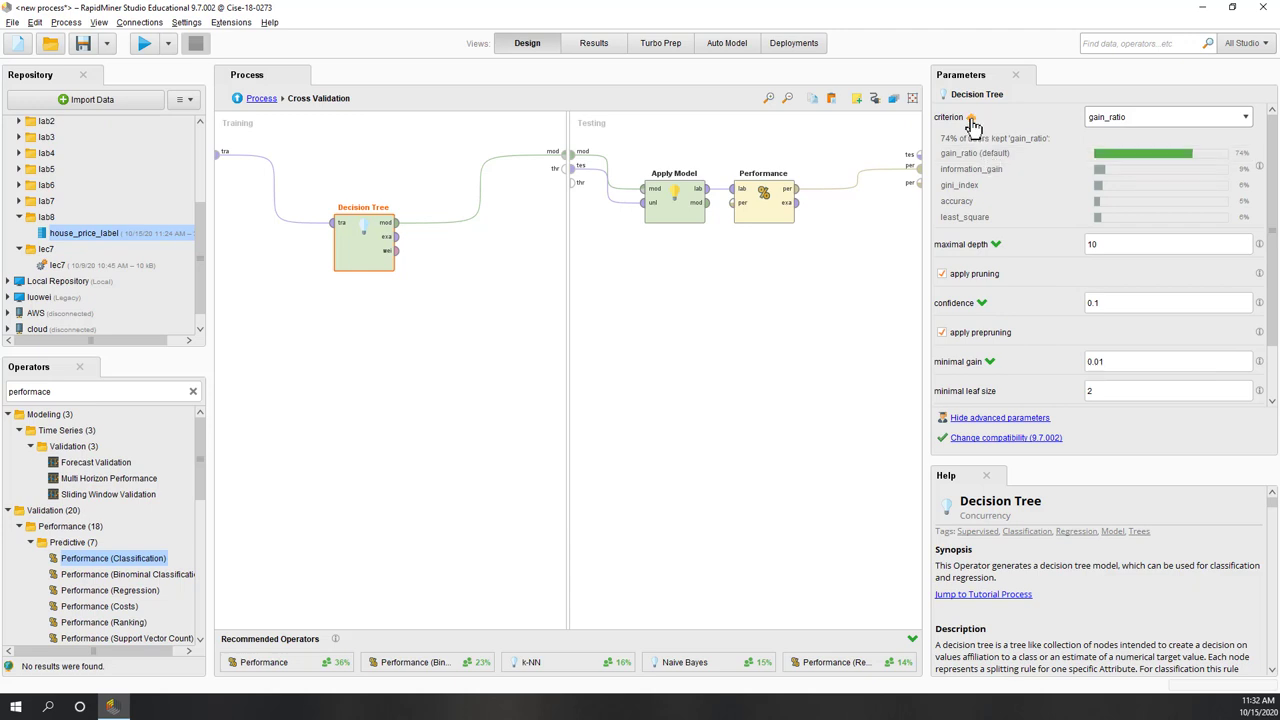
{"action": "left_click", "coordinate": [971, 118]}
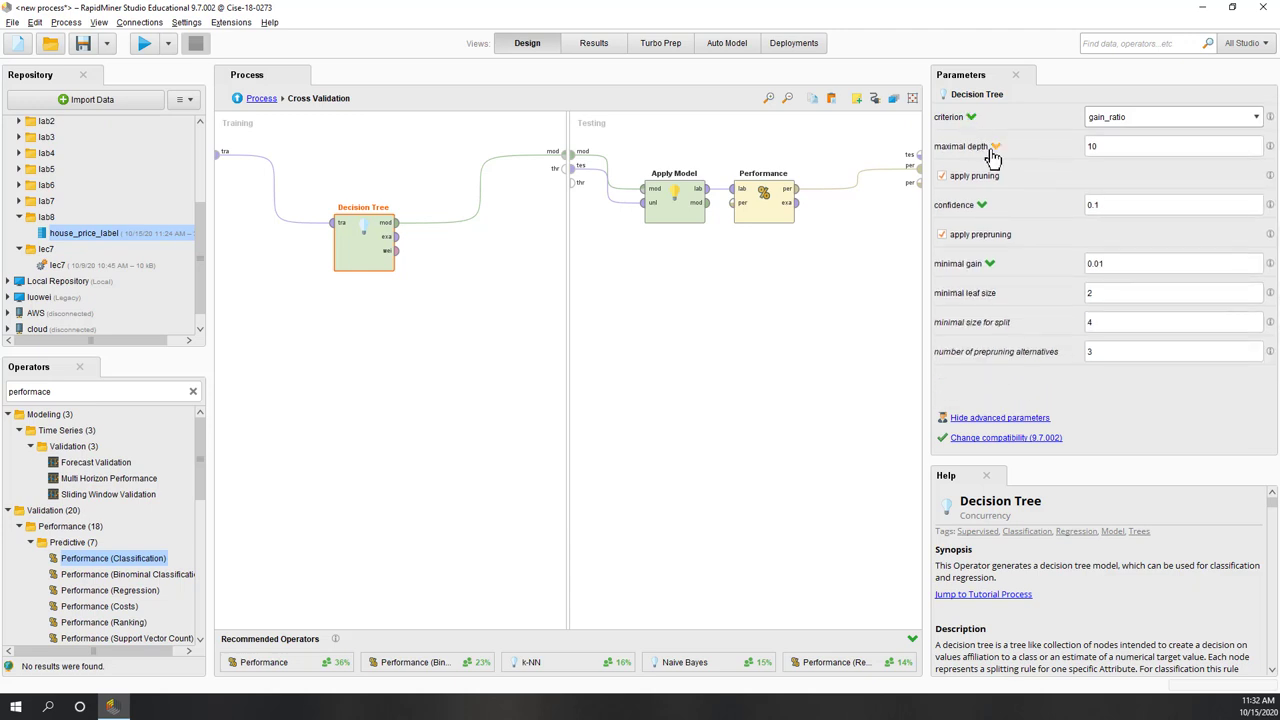
{"action": "left_click", "coordinate": [994, 150]}
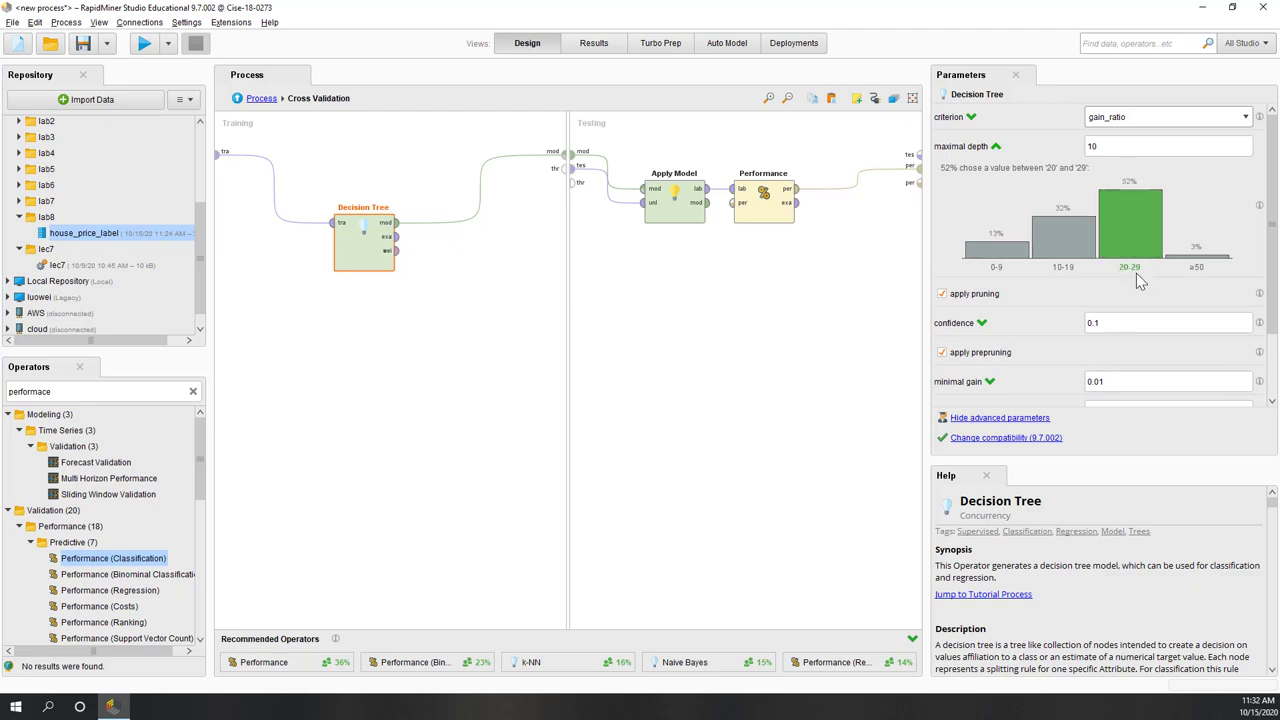
{"action": "left_click", "coordinate": [1081, 147]}
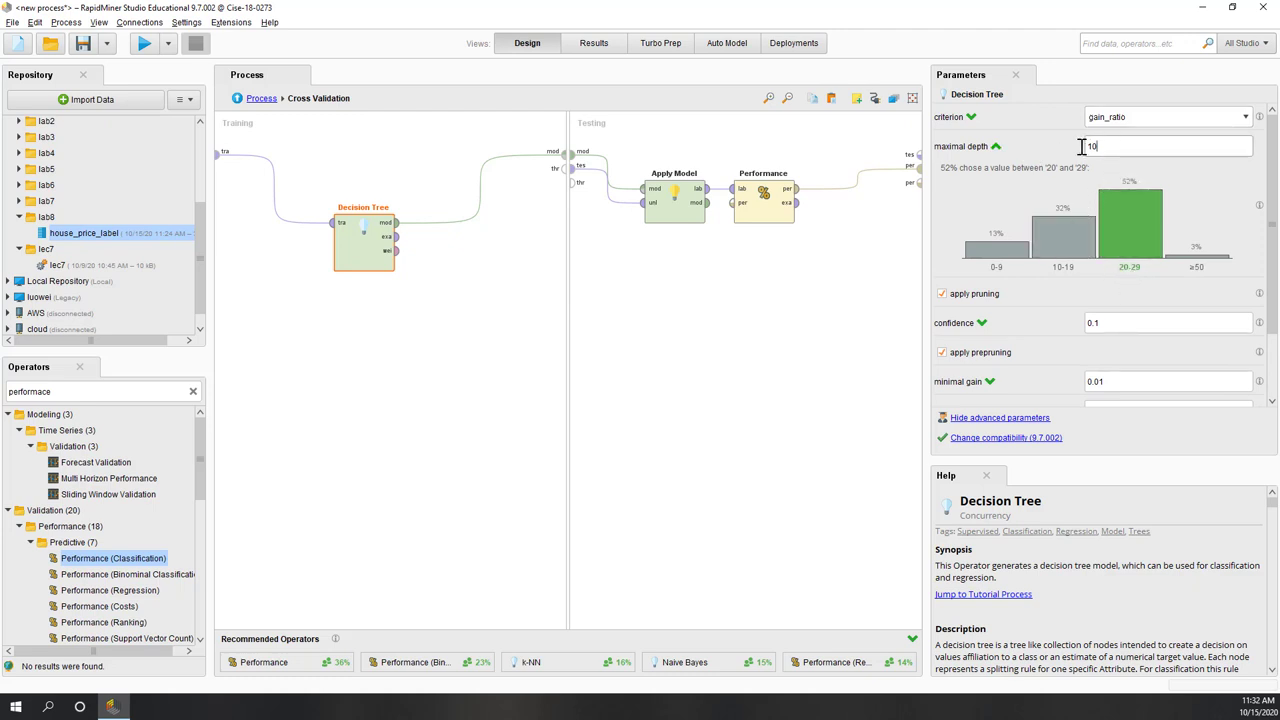
{"action": "double_click", "coordinate": [1081, 147]}
{"action": "type", "text": "5"}
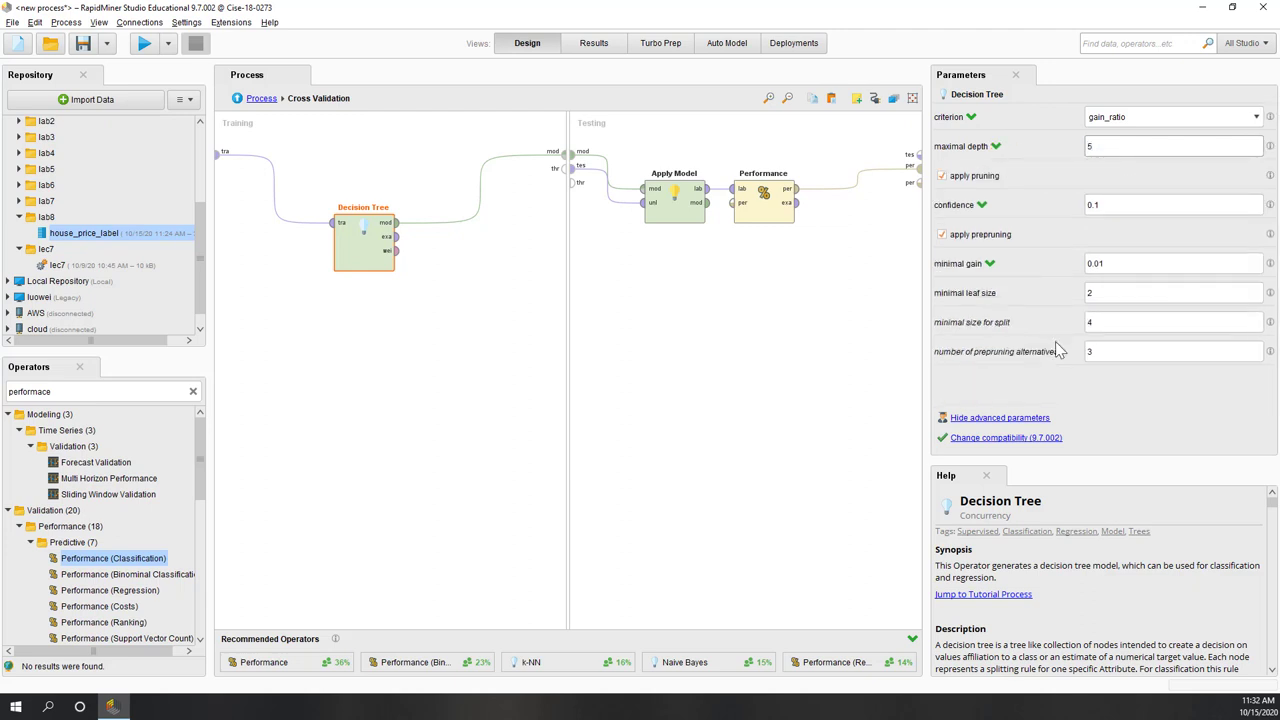
{"action": "left_click", "coordinate": [790, 318]}
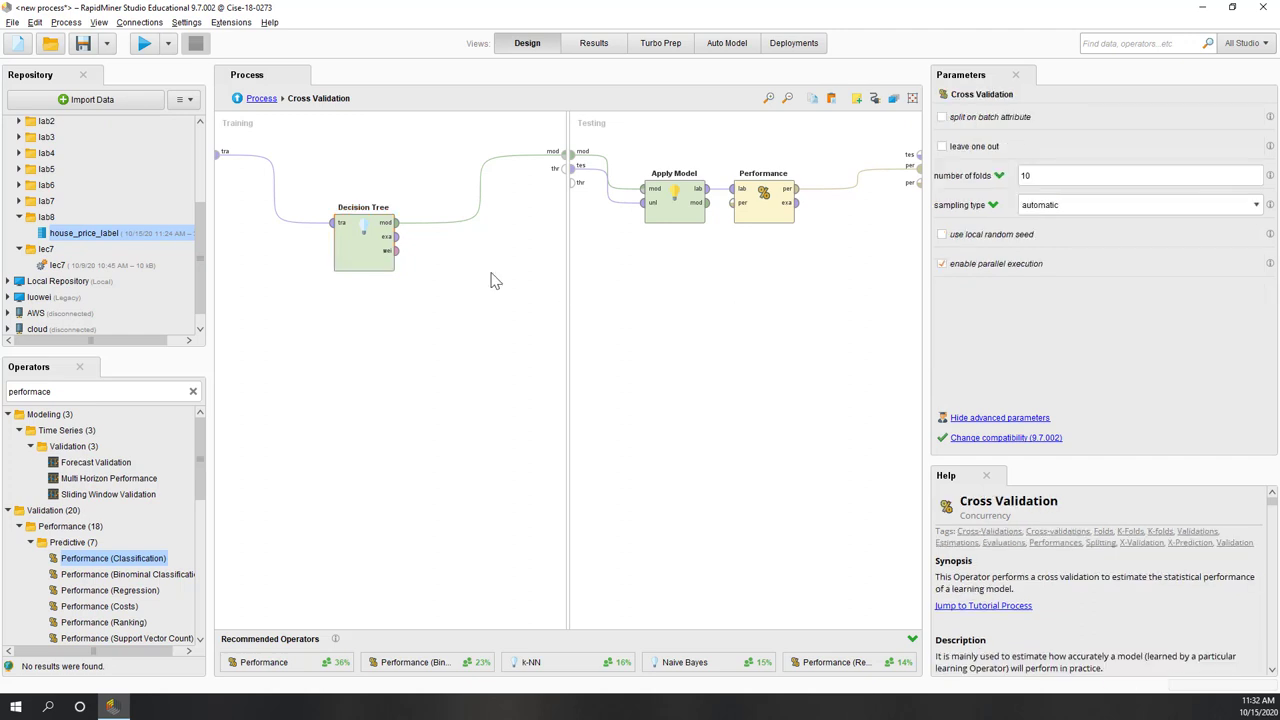
{"action": "left_click", "coordinate": [344, 254]}
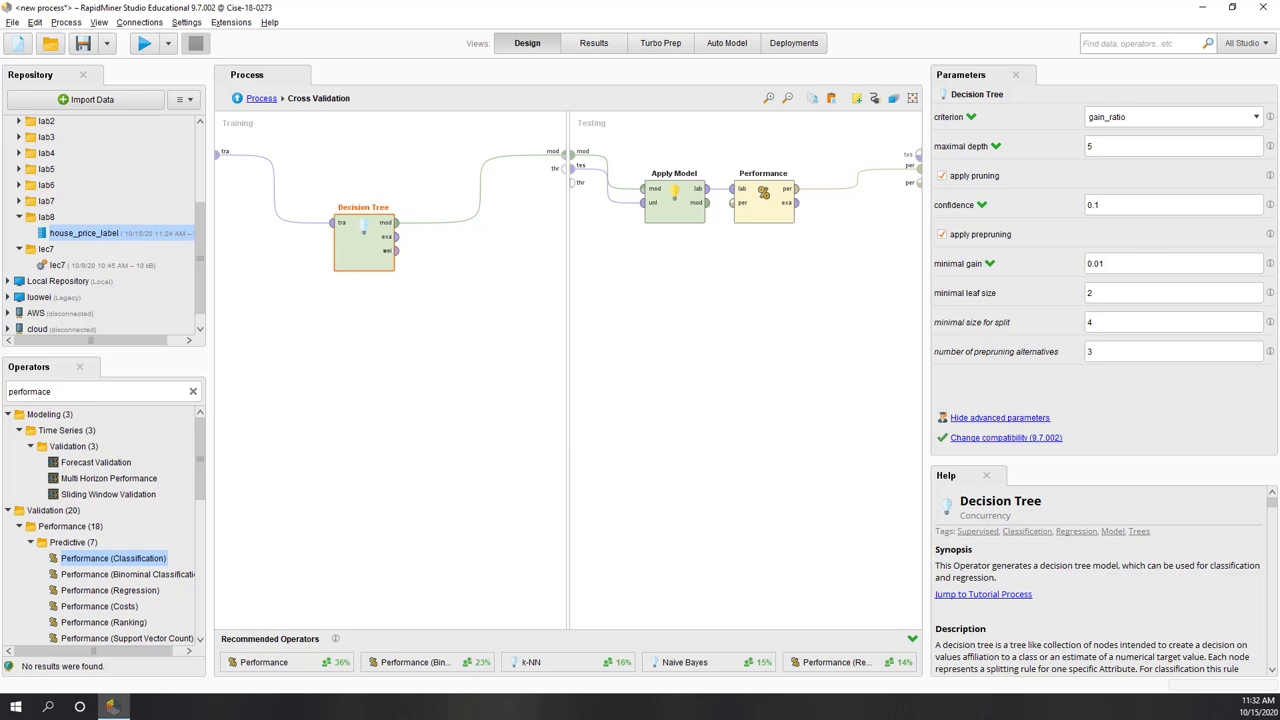
Return to the top-level process and connect Cross Validation's model and first performance outputs to the result ports.
{"action": "left_click", "coordinate": [258, 99]}
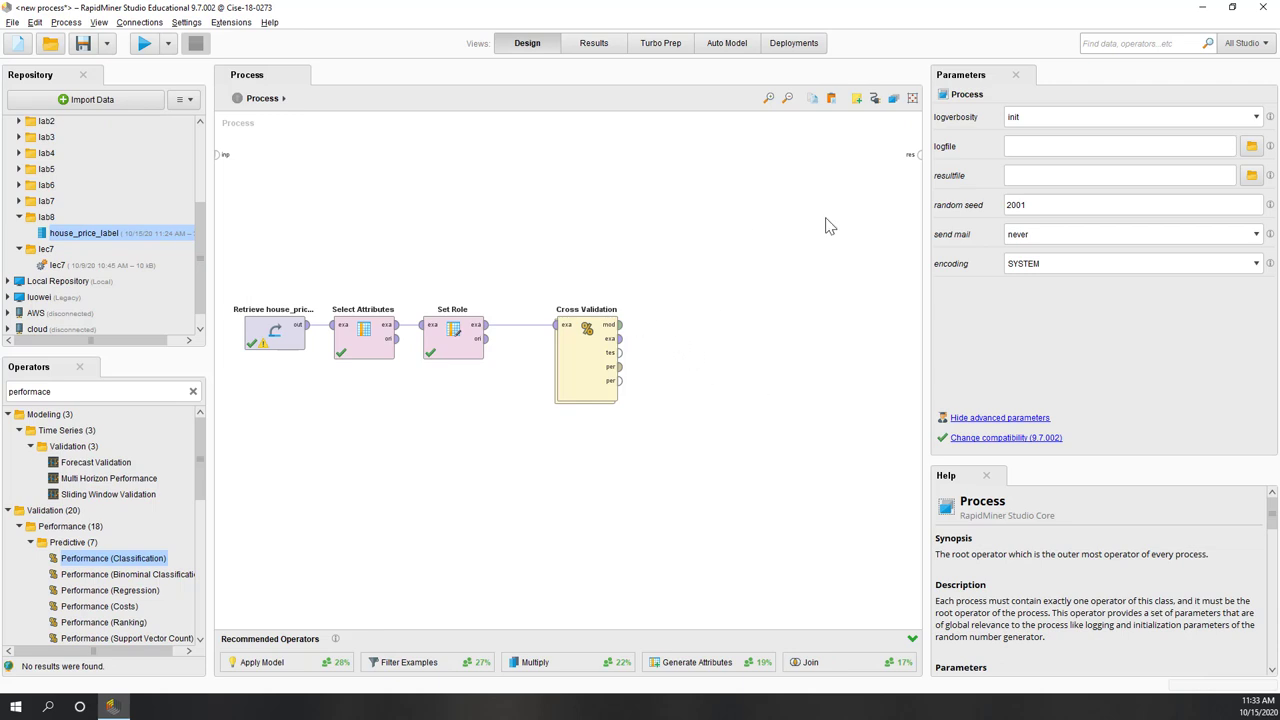
{"action": "left_click_drag", "start_coordinate": [622, 327], "coordinate": [919, 157]}
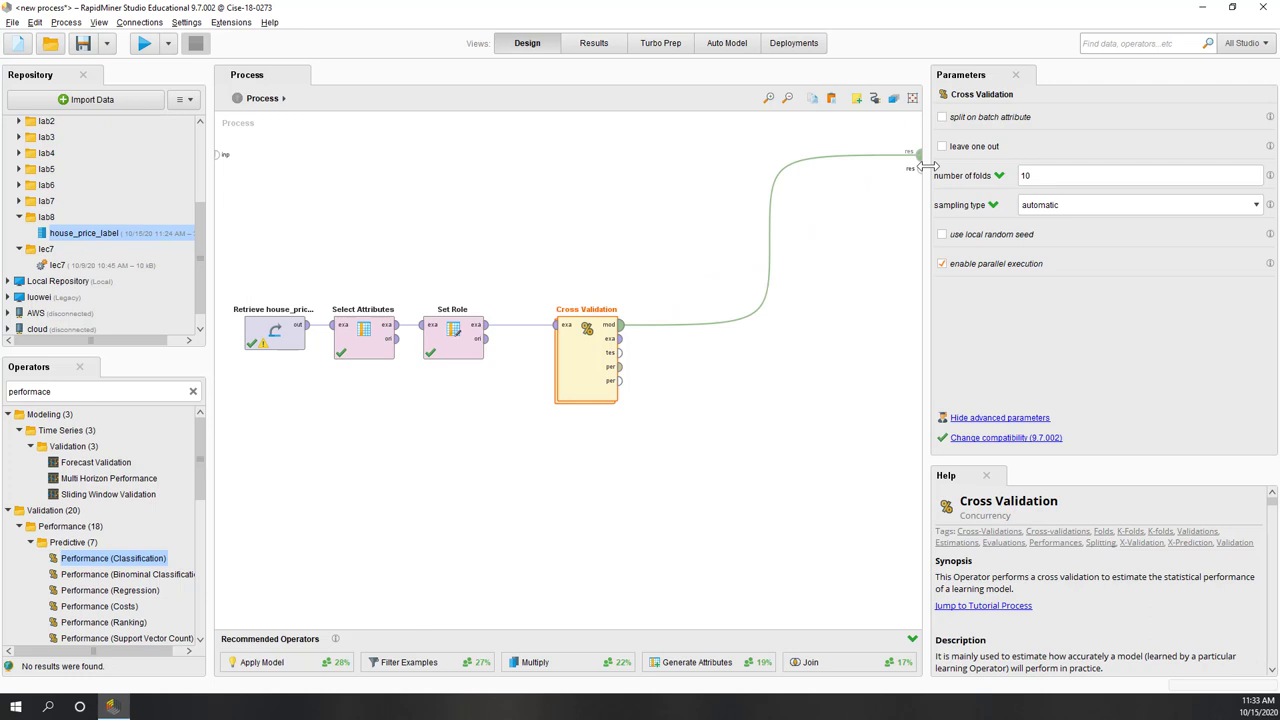
{"action": "left_click_drag", "start_coordinate": [619, 378], "coordinate": [919, 169]}
{"action": "left_click", "coordinate": [788, 416]}
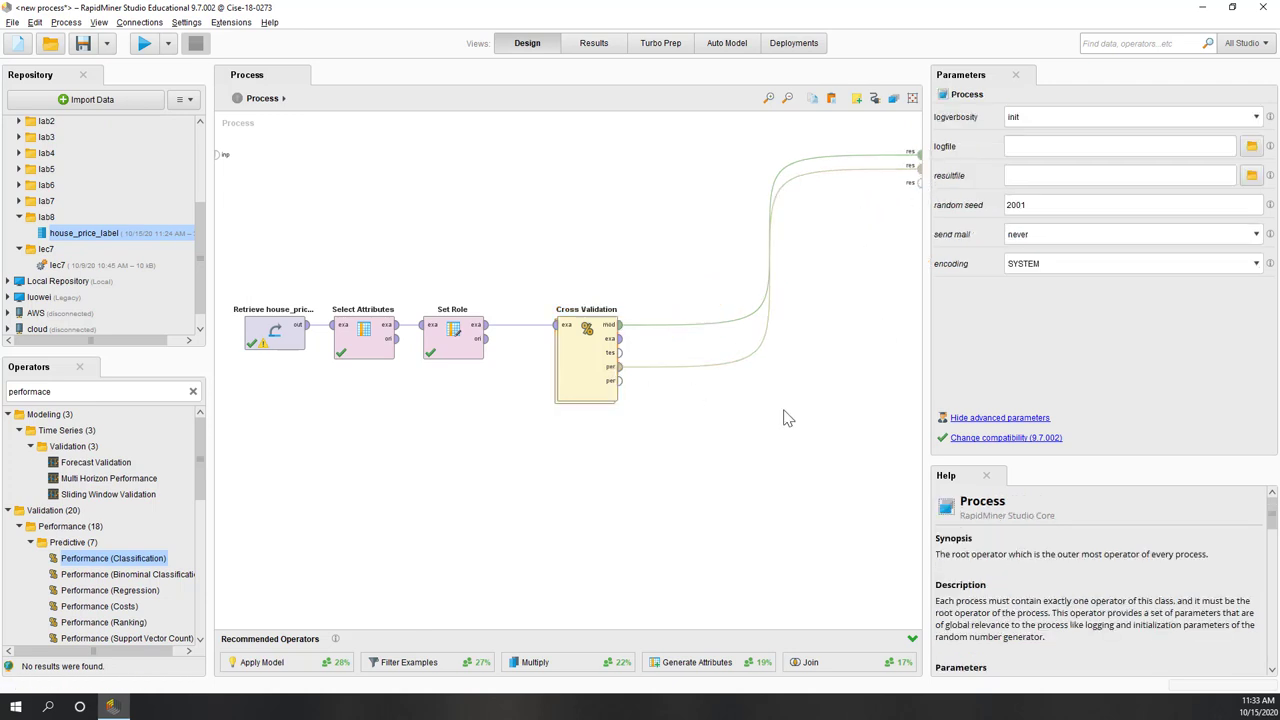
{"action": "left_click", "coordinate": [586, 380]}
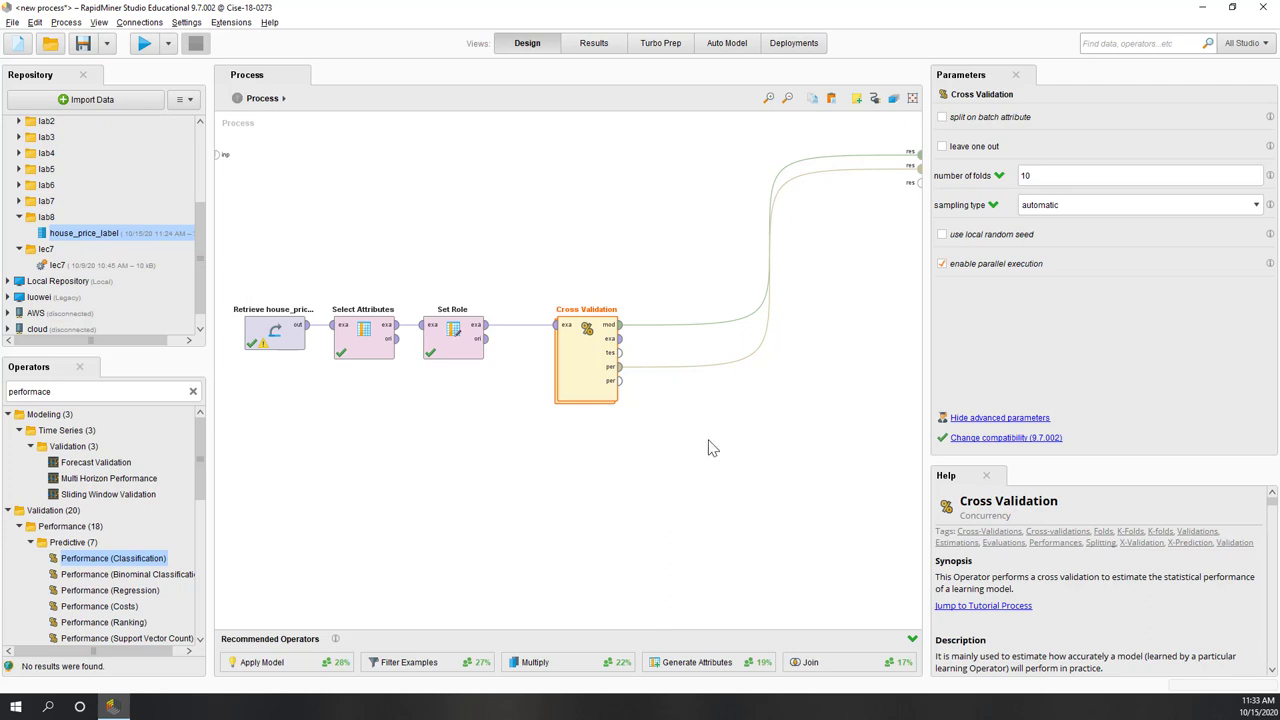
Run the process and examine the accuracy and kappa values with their deviations in the performance results.
{"action": "left_click", "coordinate": [145, 47]}
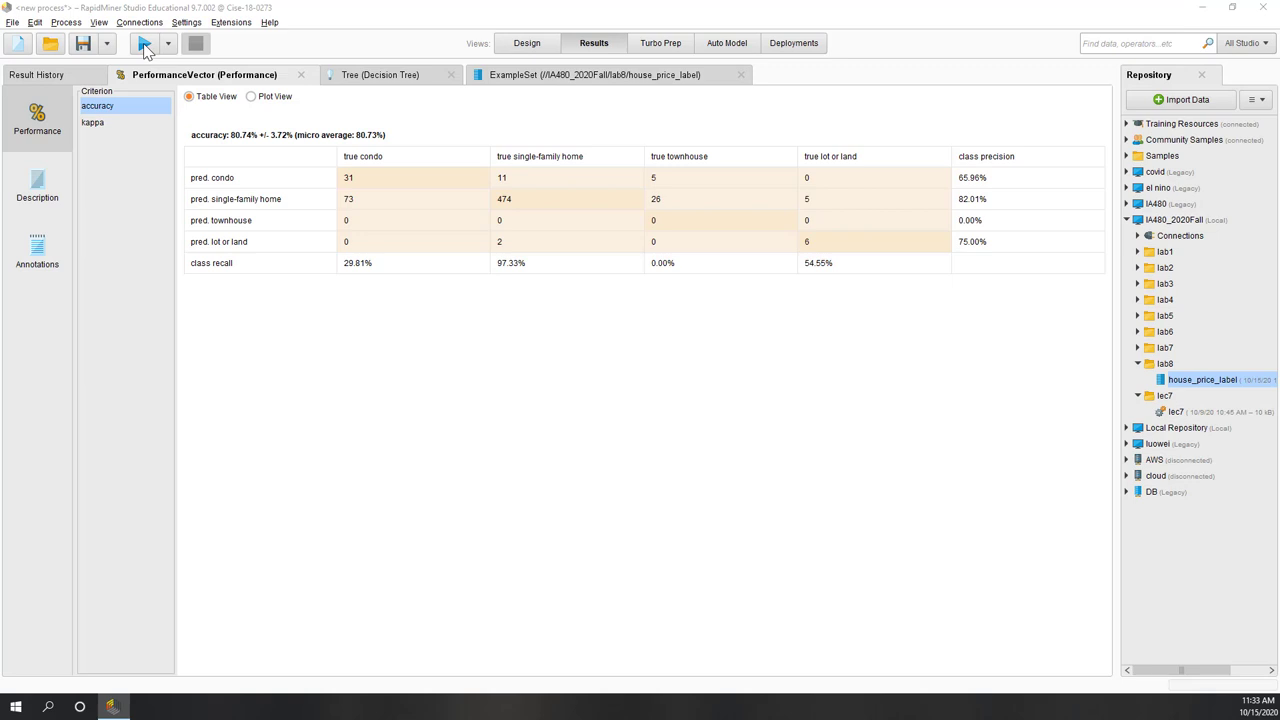
{"action": "left_click", "coordinate": [106, 120]}
{"action": "left_click", "coordinate": [142, 107]}
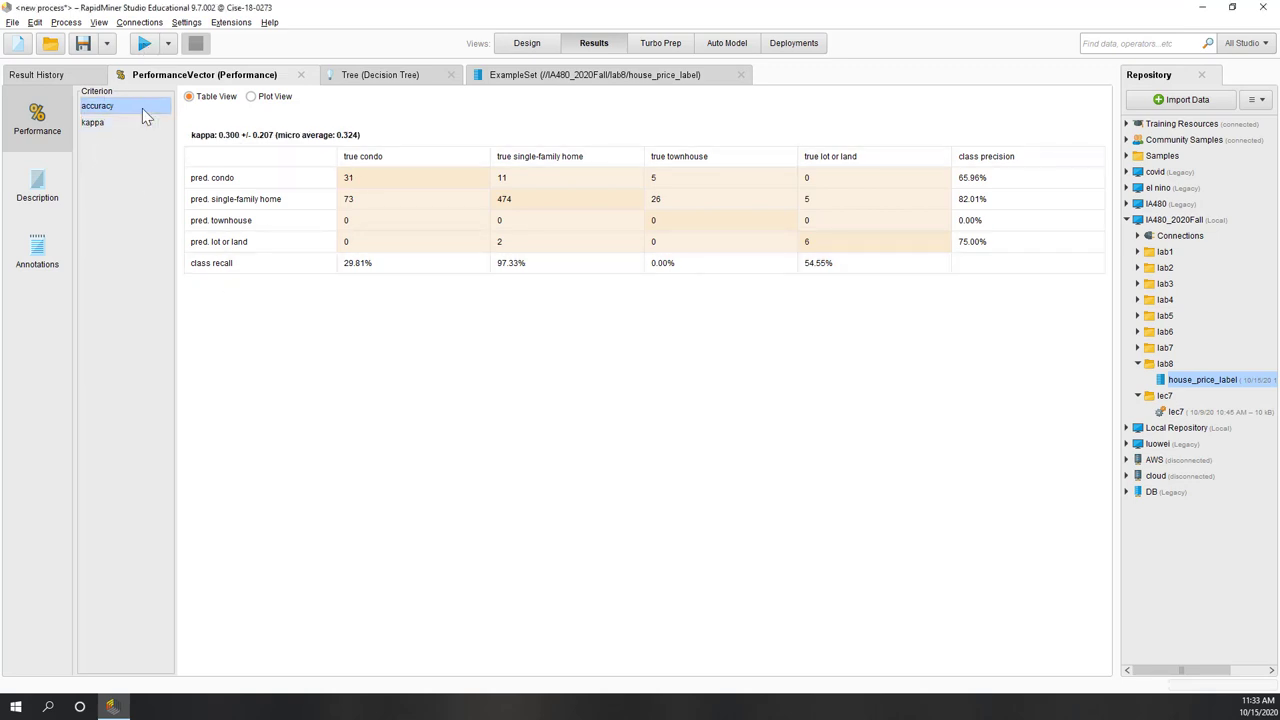
{"action": "left_click_drag", "start_coordinate": [232, 139], "coordinate": [239, 139]}
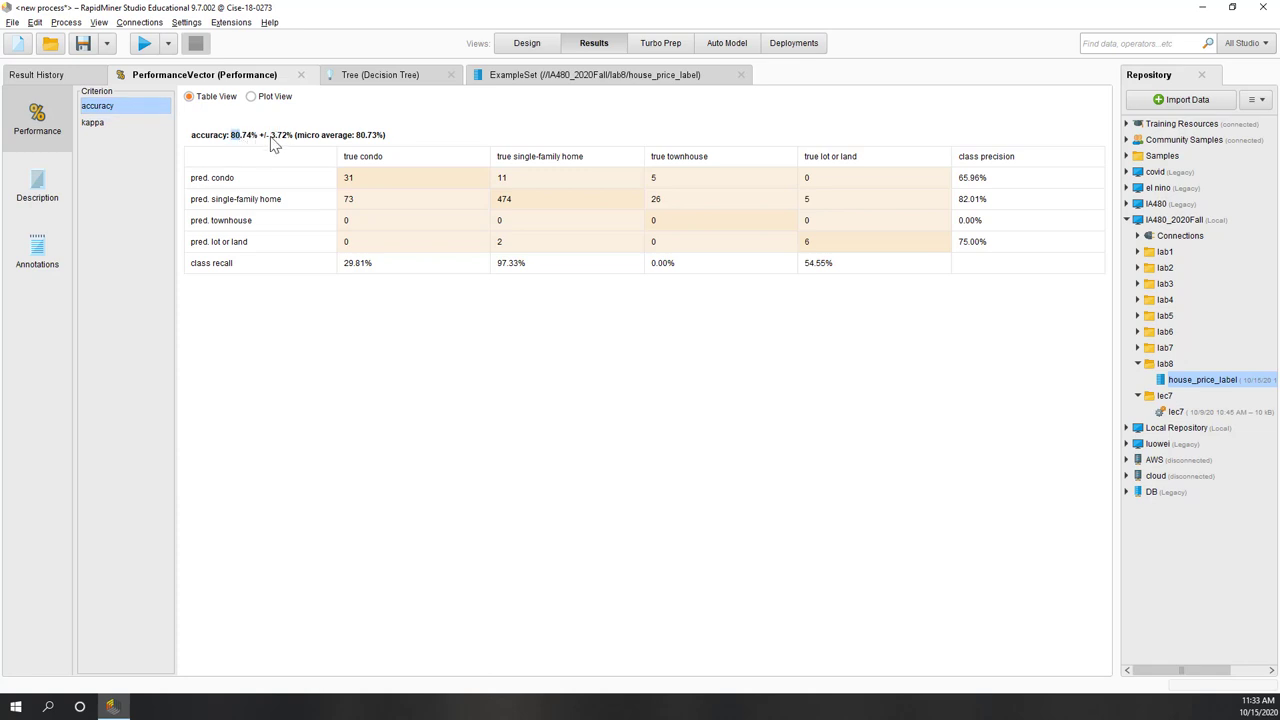
{"action": "left_click_drag", "start_coordinate": [270, 139], "coordinate": [276, 140]}
{"action": "left_click", "coordinate": [236, 143]}
{"action": "left_click_drag", "start_coordinate": [266, 140], "coordinate": [288, 143]}
{"action": "left_click", "coordinate": [138, 121]}
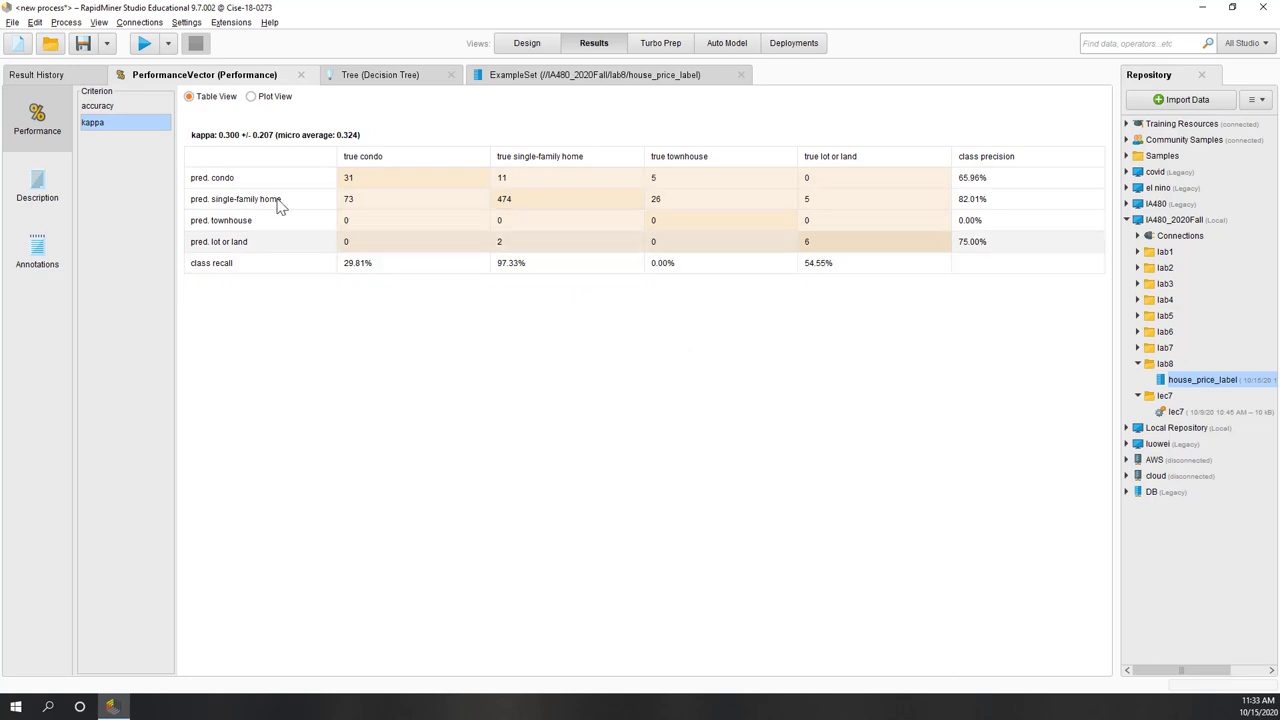
{"action": "left_click_drag", "start_coordinate": [221, 137], "coordinate": [274, 137]}
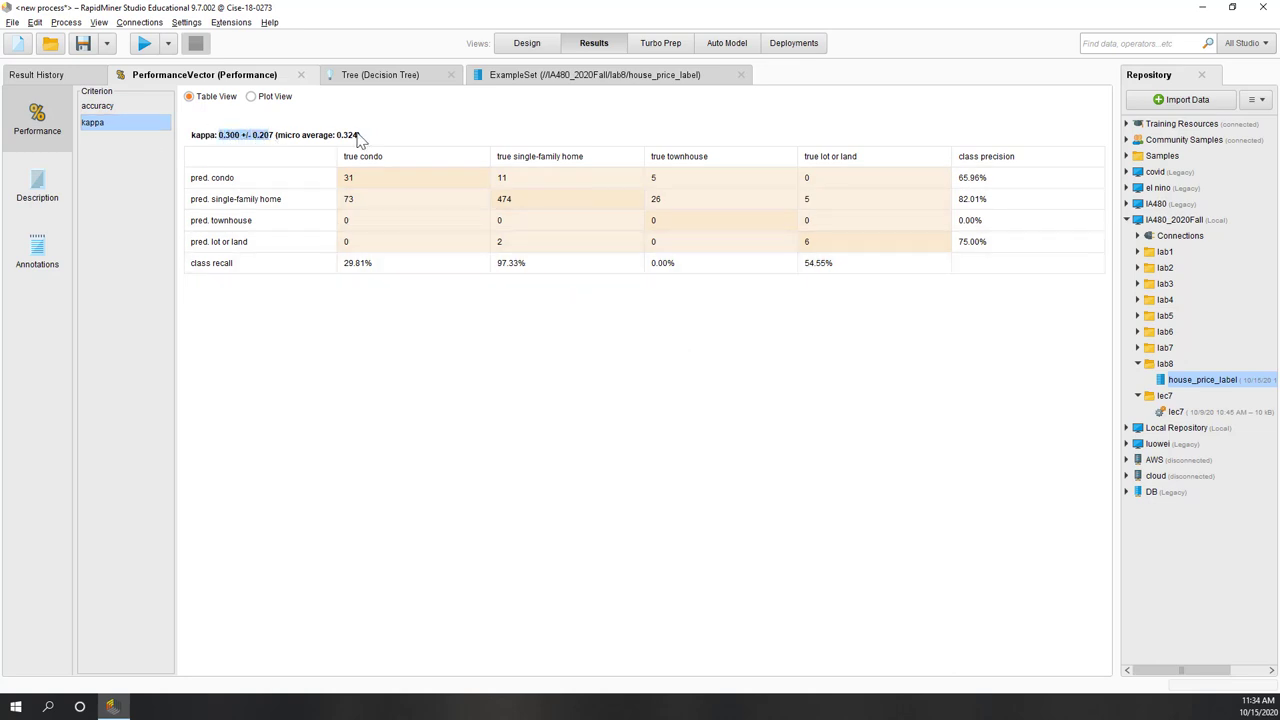
{"action": "left_click", "coordinate": [355, 141]}
Show the resulting decision tree graph and spread out the root and the nodes of its price > 73650 branch.
{"action": "left_click", "coordinate": [390, 78]}
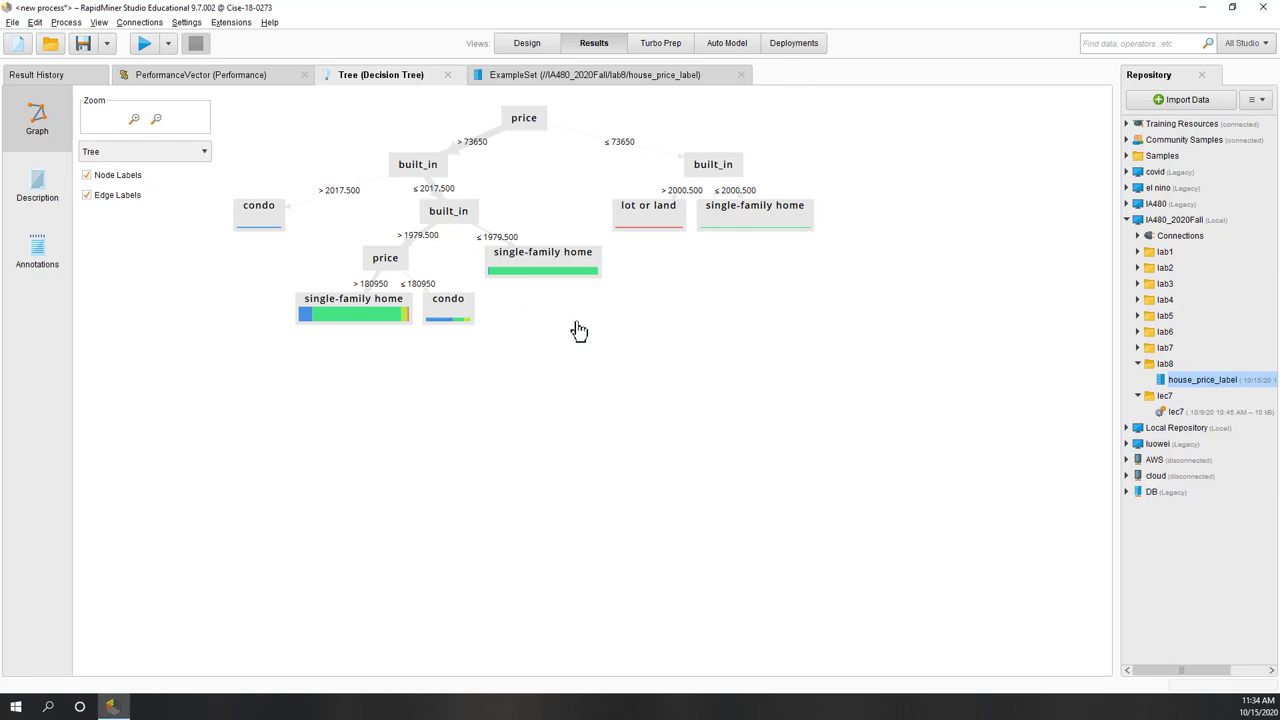
{"action": "left_click_drag", "start_coordinate": [306, 323], "coordinate": [224, 352]}
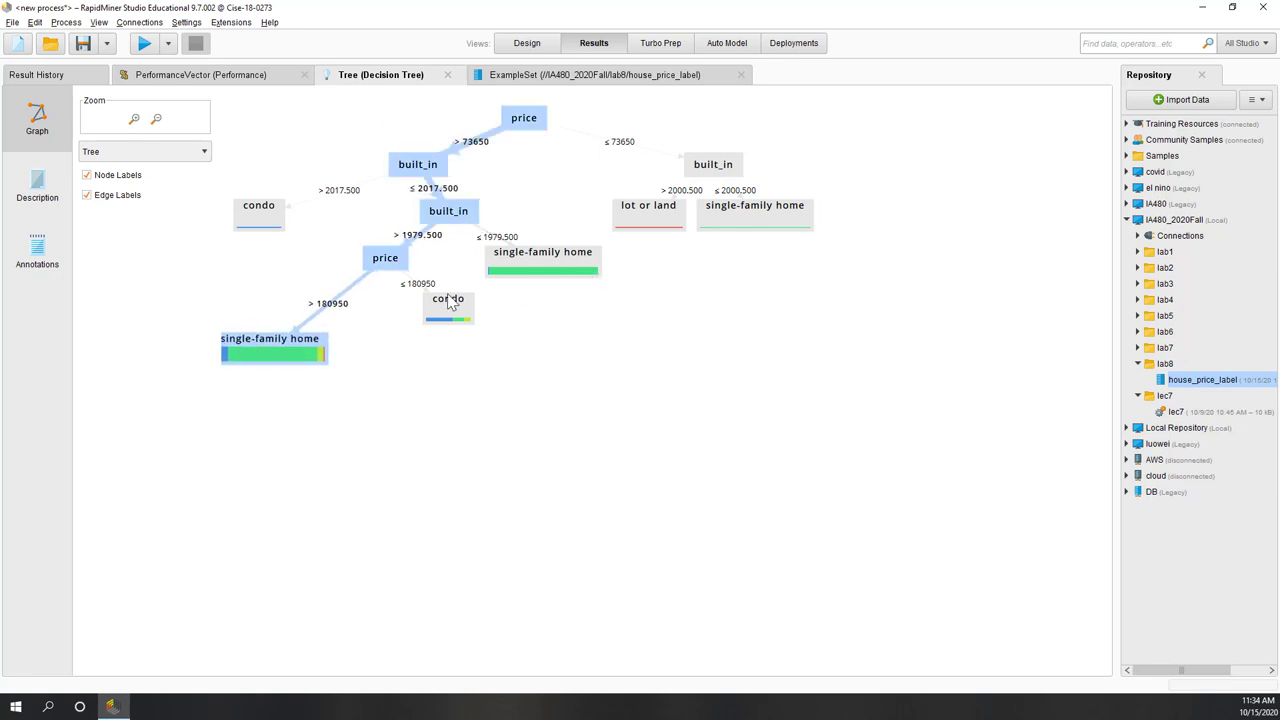
{"action": "left_click_drag", "start_coordinate": [443, 300], "coordinate": [438, 402]}
{"action": "left_click_drag", "start_coordinate": [527, 301], "coordinate": [548, 300]}
{"action": "left_click_drag", "start_coordinate": [385, 258], "coordinate": [327, 307]}
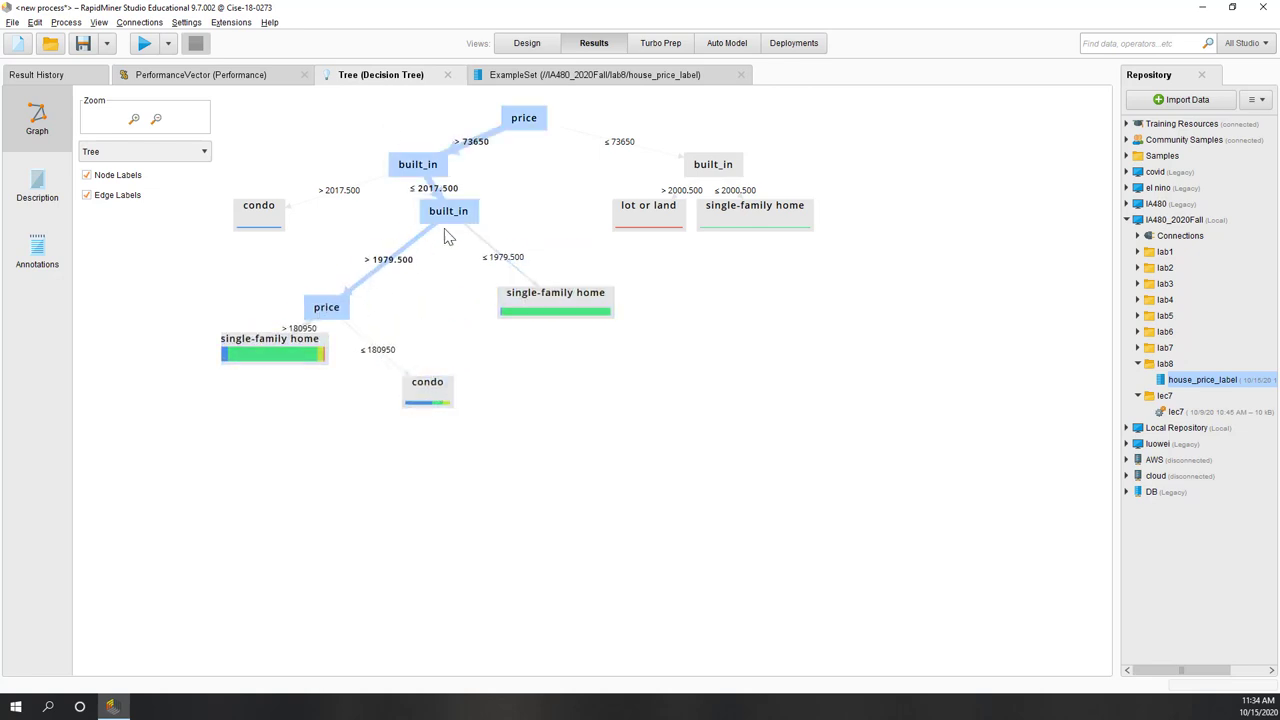
{"action": "left_click_drag", "start_coordinate": [446, 232], "coordinate": [423, 232]}
{"action": "left_click_drag", "start_coordinate": [425, 172], "coordinate": [418, 176]}
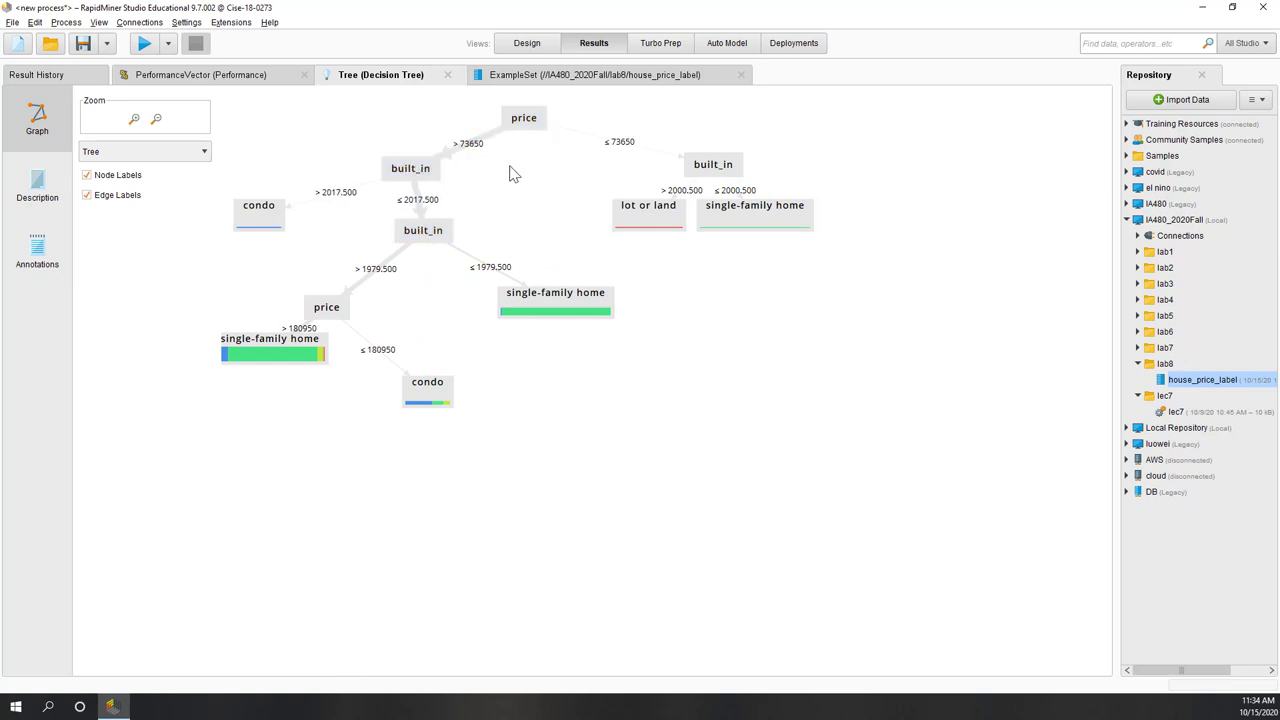
{"action": "left_click_drag", "start_coordinate": [531, 122], "coordinate": [558, 117]}
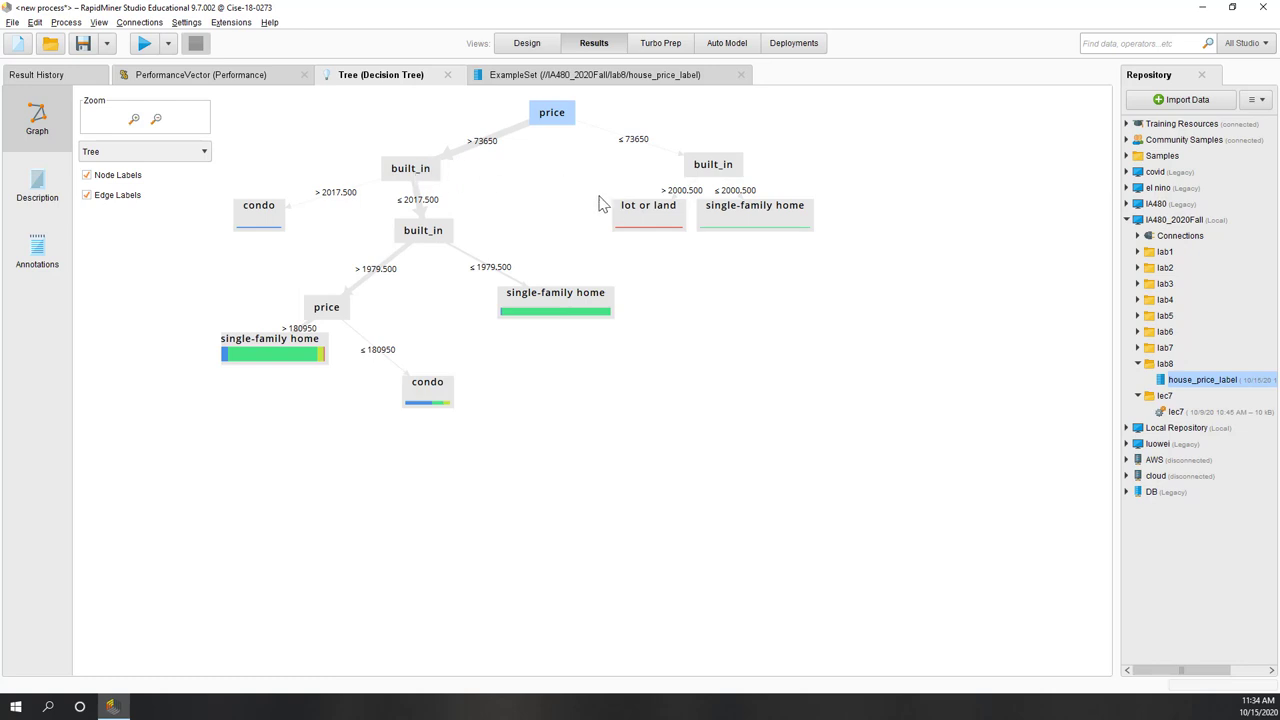
Separate the two leaves of the price ≤ 73650 branch and inspect the lot or land and single-family home paths.
{"action": "left_click", "coordinate": [630, 220]}
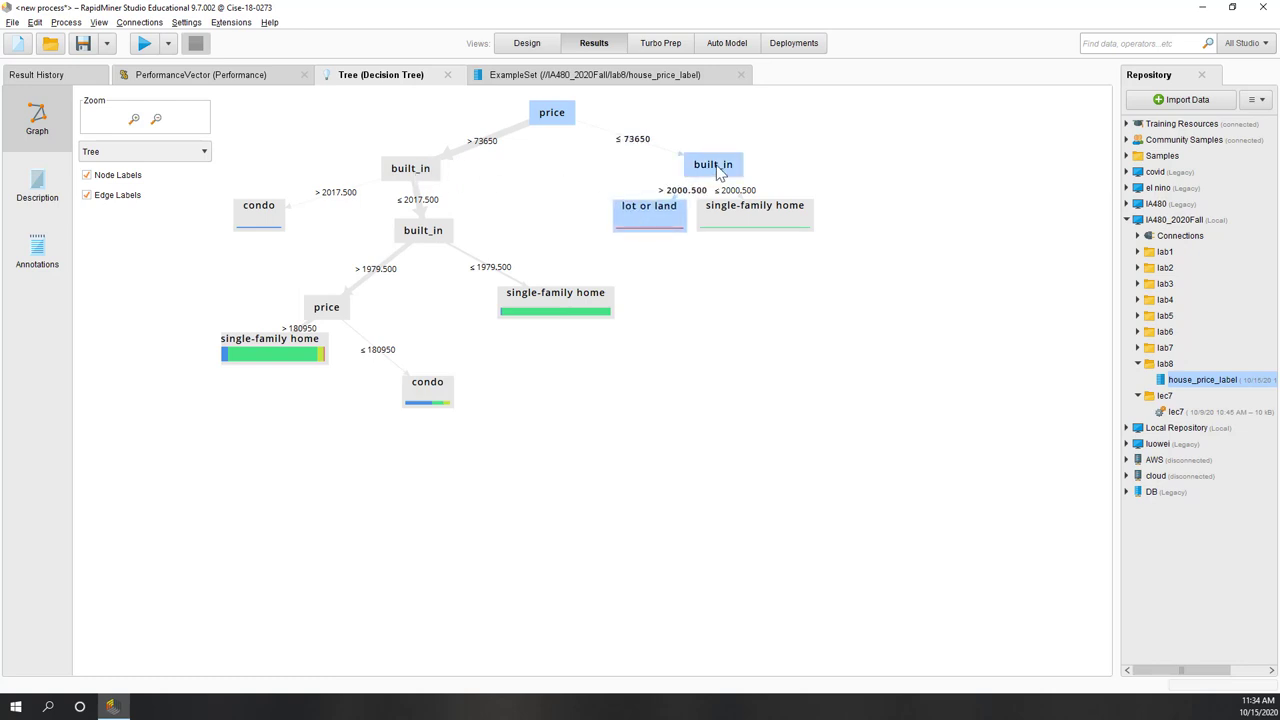
{"action": "left_click_drag", "start_coordinate": [737, 214], "coordinate": [815, 230]}
{"action": "left_click_drag", "start_coordinate": [686, 214], "coordinate": [674, 240]}
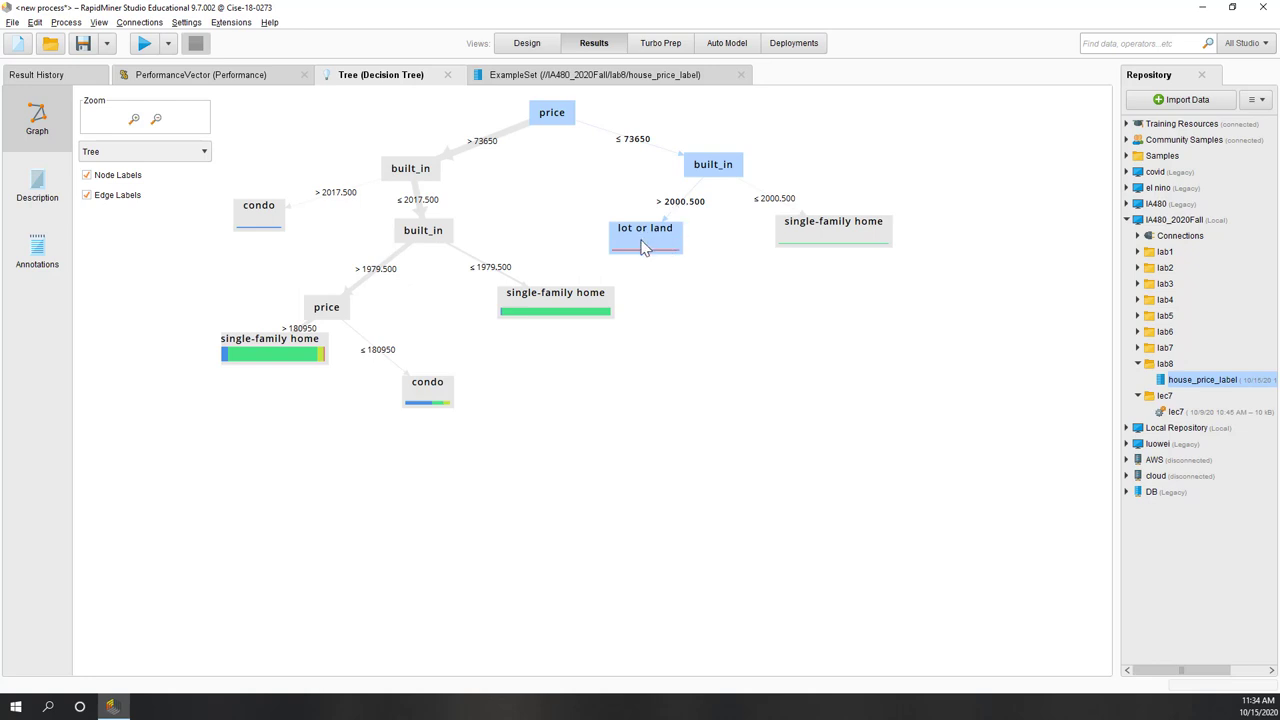
{"action": "mouse_move", "coordinate": [643, 248]}
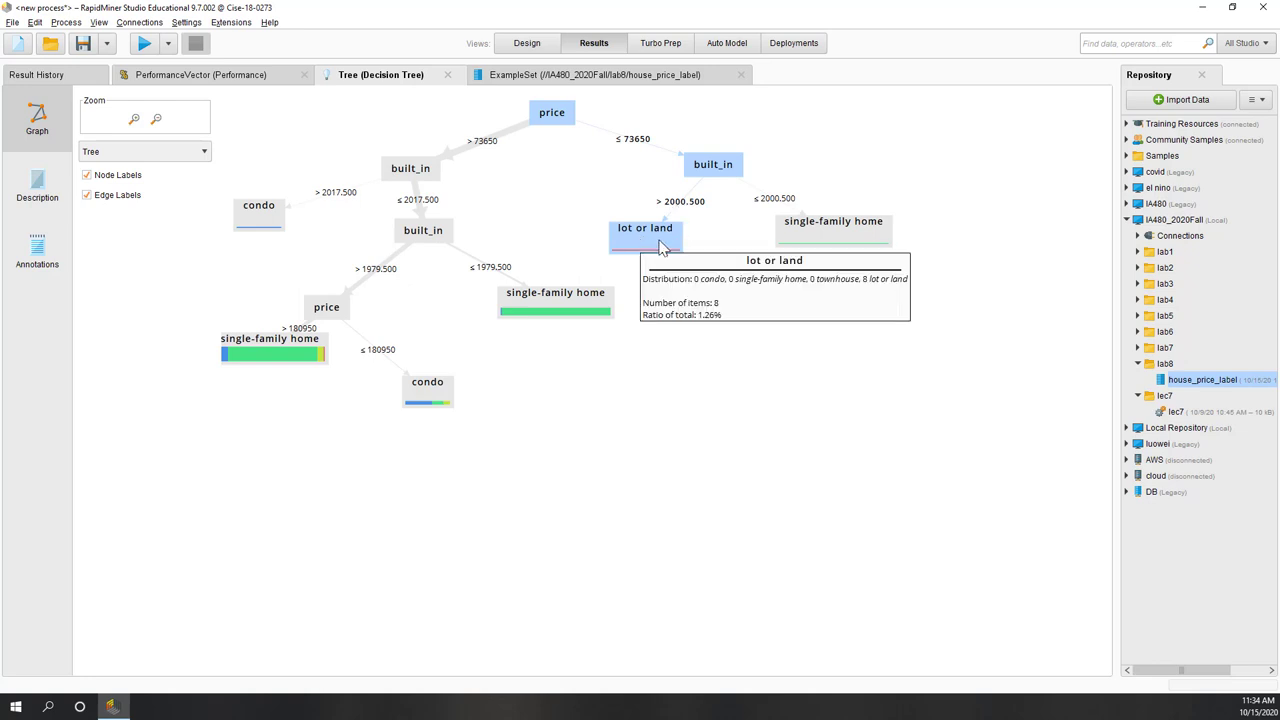
{"action": "left_click", "coordinate": [805, 233]}
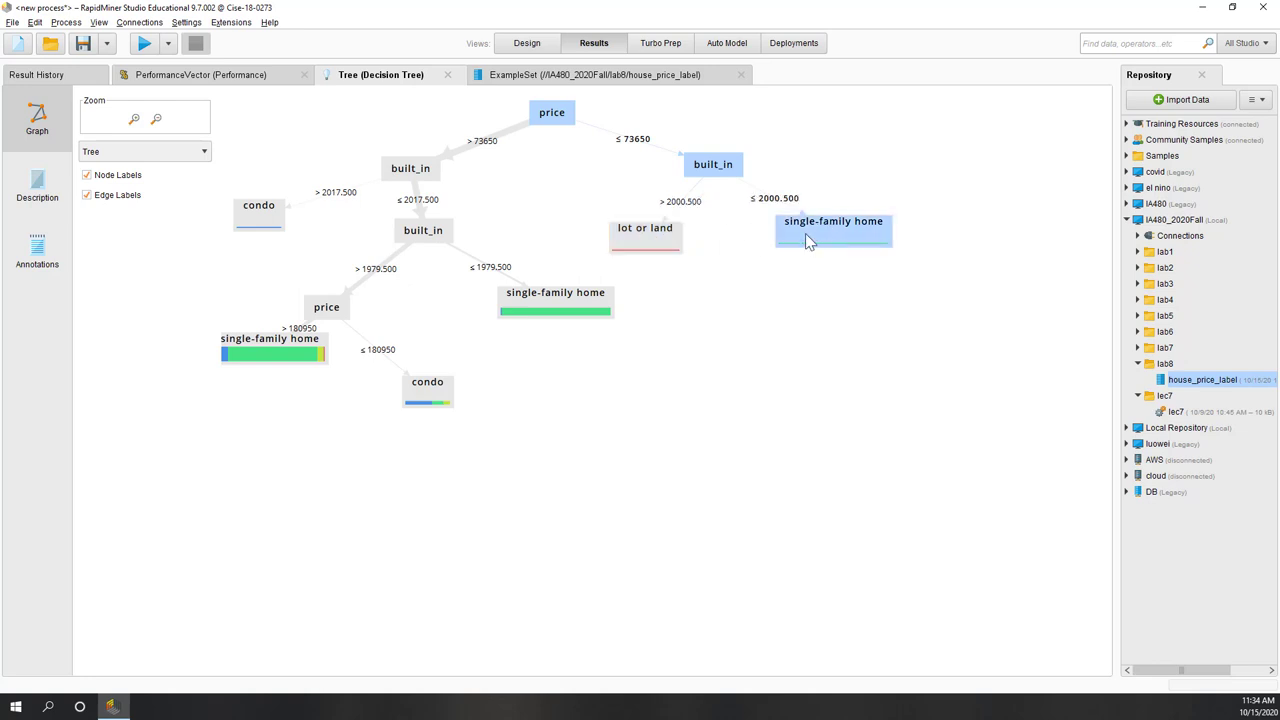
Spread out the two built_in nodes under price > 73650 with their condo (> 2017.500) and single-family home (≤ 1979.500) leaves.
{"action": "left_click", "coordinate": [410, 168]}
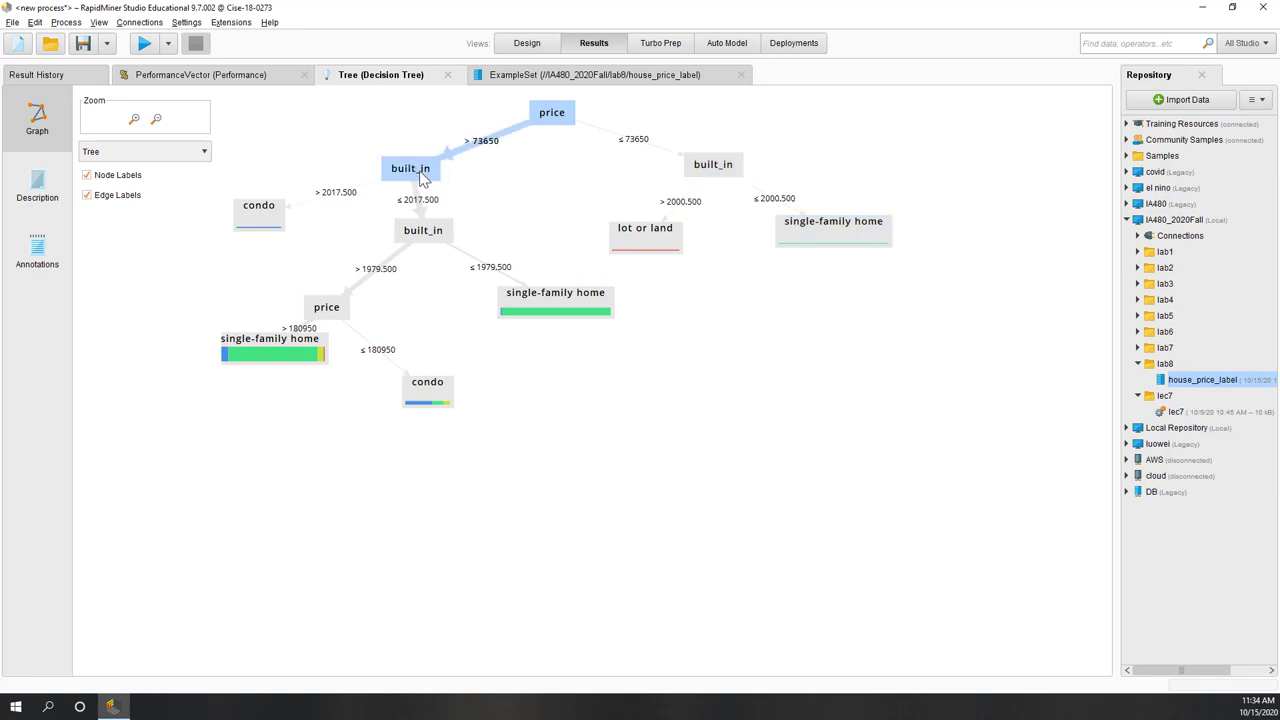
{"action": "mouse_move", "coordinate": [404, 180]}
{"action": "left_mouse_down"}
{"action": "mouse_move", "coordinate": [400, 196]}
{"action": "mouse_move", "coordinate": [408, 184]}
{"action": "left_mouse_up"}
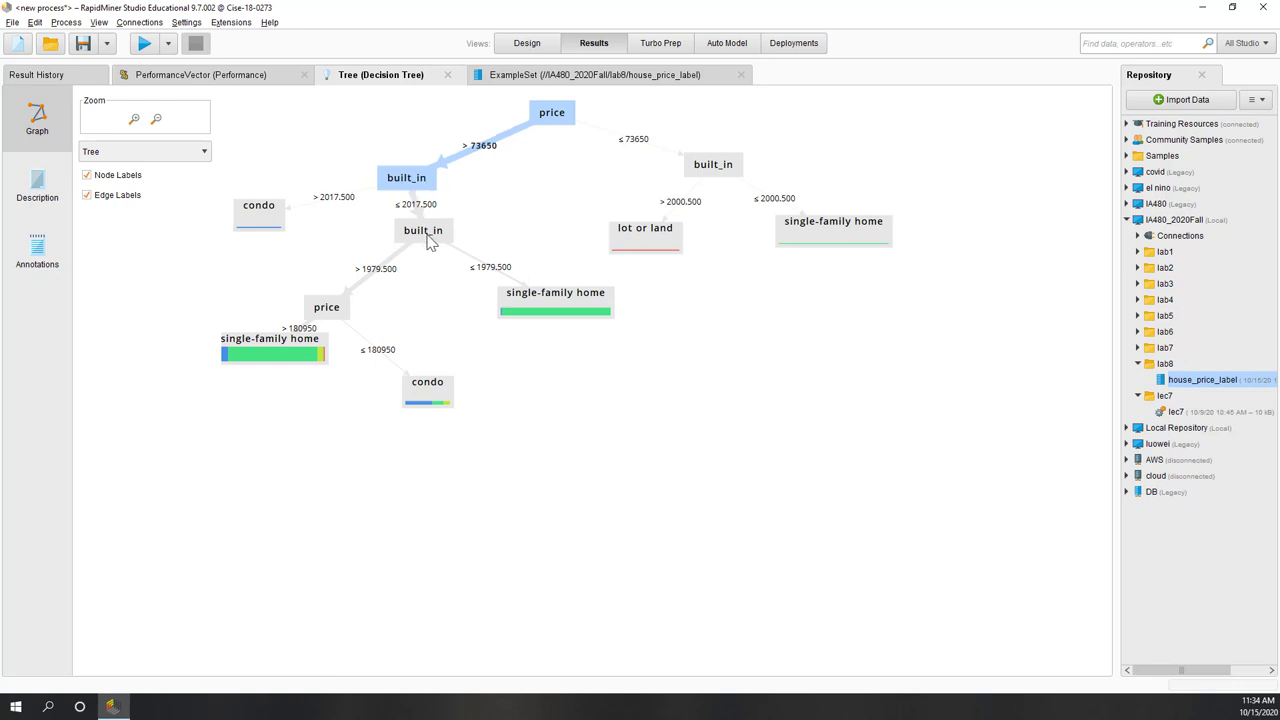
{"action": "left_click_drag", "start_coordinate": [425, 234], "coordinate": [478, 230]}
{"action": "left_click_drag", "start_coordinate": [262, 218], "coordinate": [240, 236]}
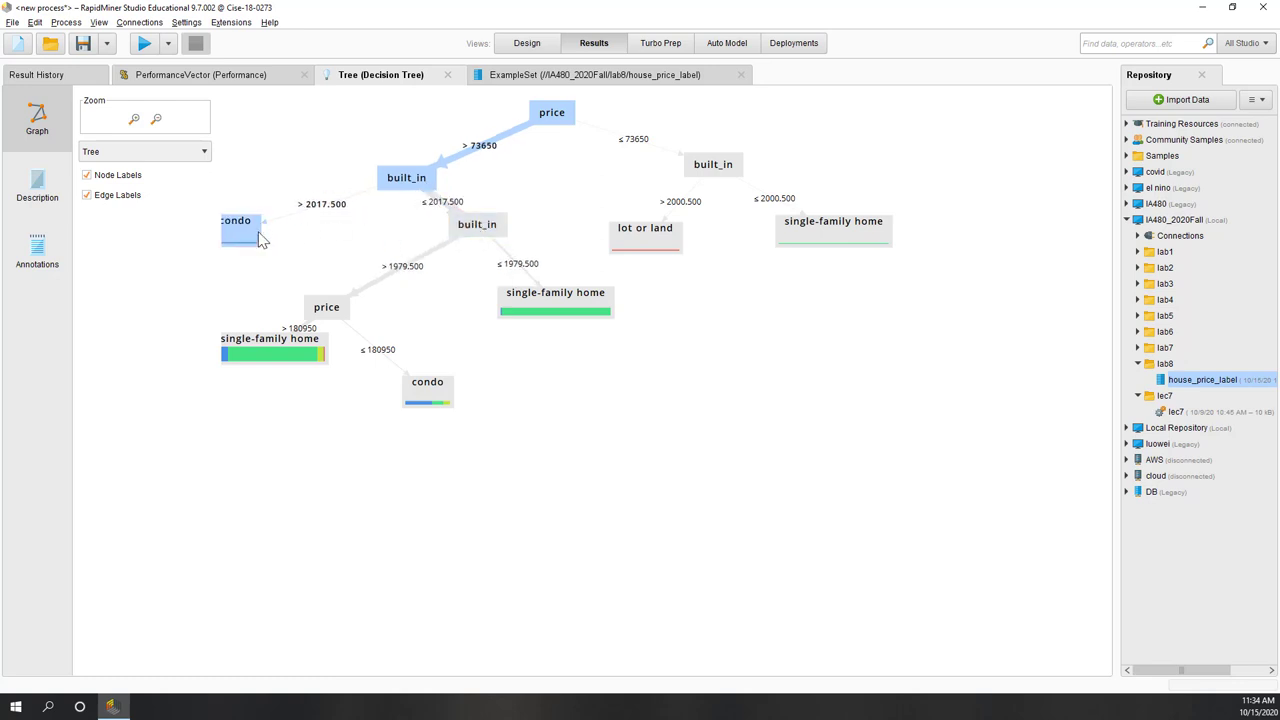
{"action": "left_click_drag", "start_coordinate": [480, 232], "coordinate": [449, 258]}
{"action": "left_click_drag", "start_coordinate": [548, 309], "coordinate": [614, 353]}
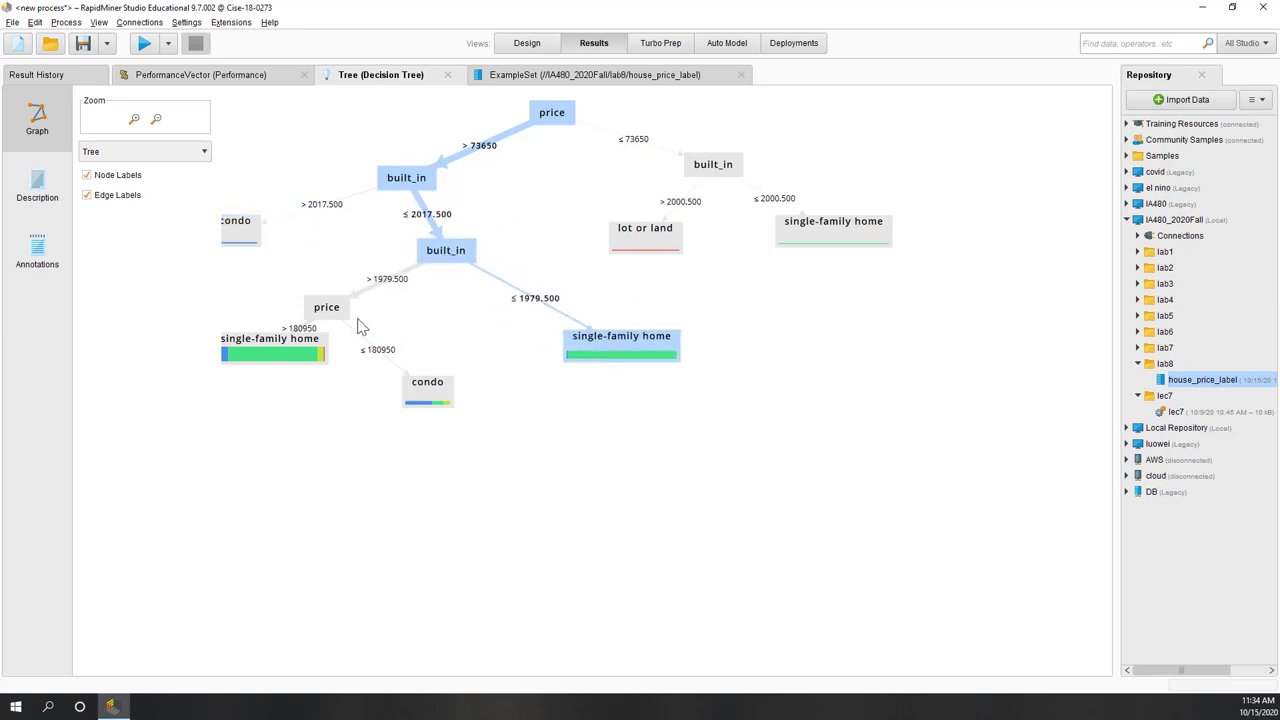
Move the leaves of the price node under built_in > 1979.500 farther apart and trace the paths on both sides of the 1979.500 split.
{"action": "left_click_drag", "start_coordinate": [280, 355], "coordinate": [245, 388]}
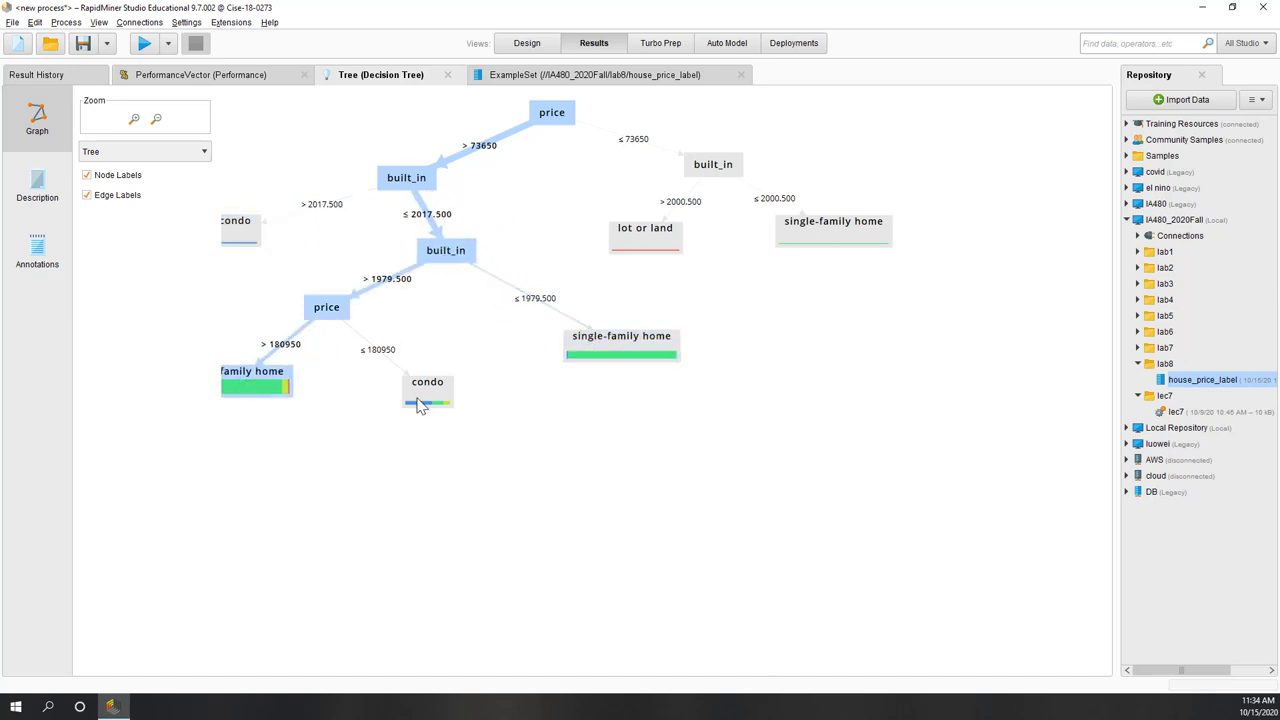
{"action": "left_click_drag", "start_coordinate": [420, 403], "coordinate": [405, 433]}
{"action": "left_click_drag", "start_coordinate": [437, 251], "coordinate": [448, 258]}
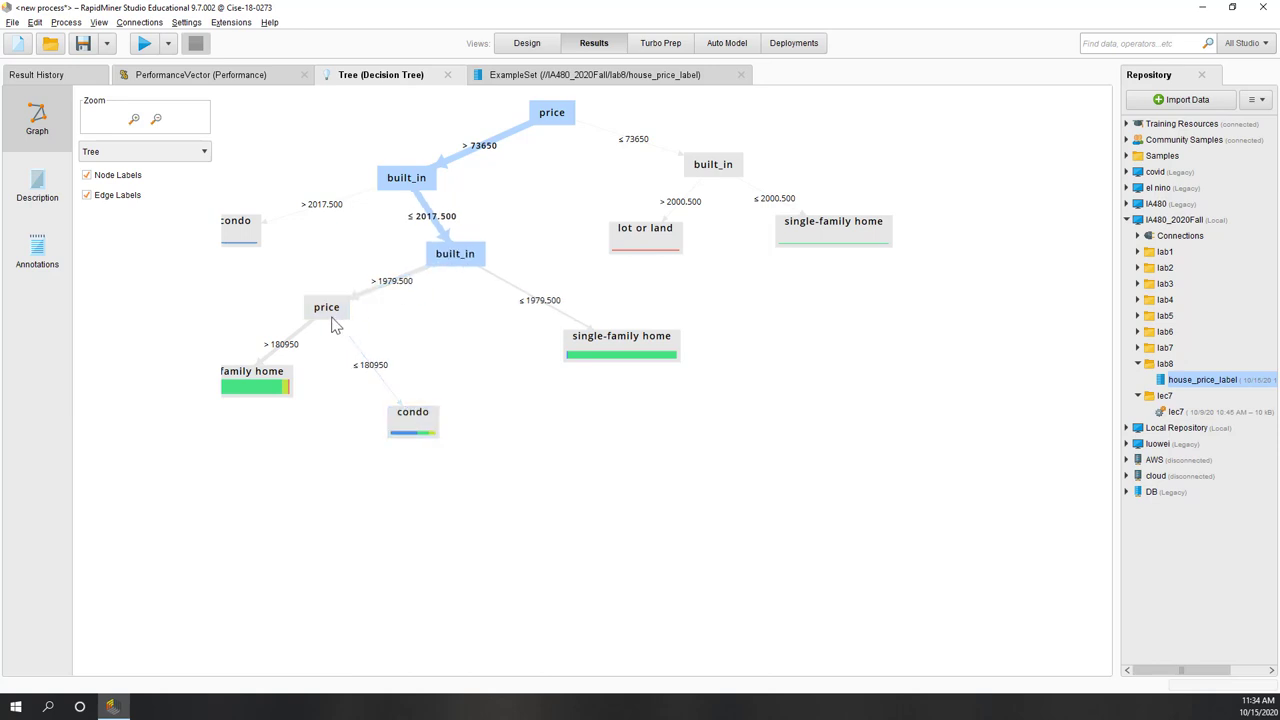
{"action": "left_click_drag", "start_coordinate": [335, 325], "coordinate": [336, 331]}
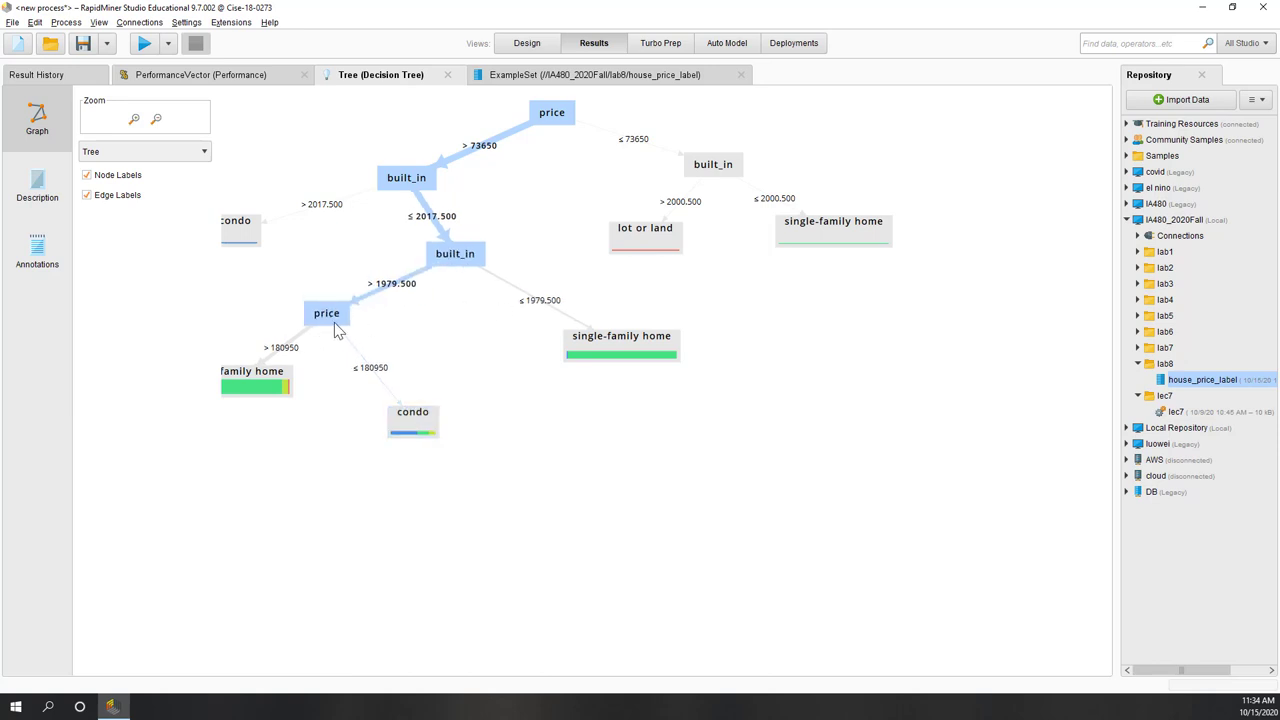
{"action": "left_click_drag", "start_coordinate": [231, 386], "coordinate": [195, 410]}
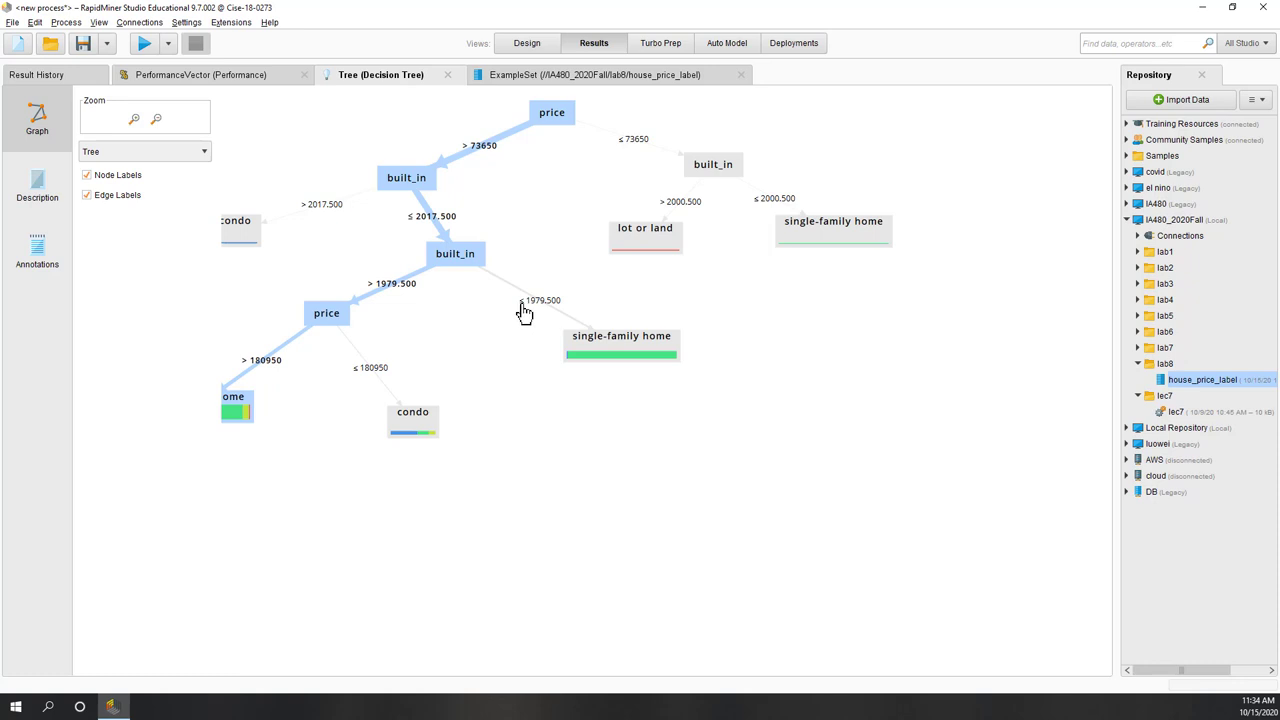
{"action": "left_click_drag", "start_coordinate": [620, 351], "coordinate": [626, 354]}
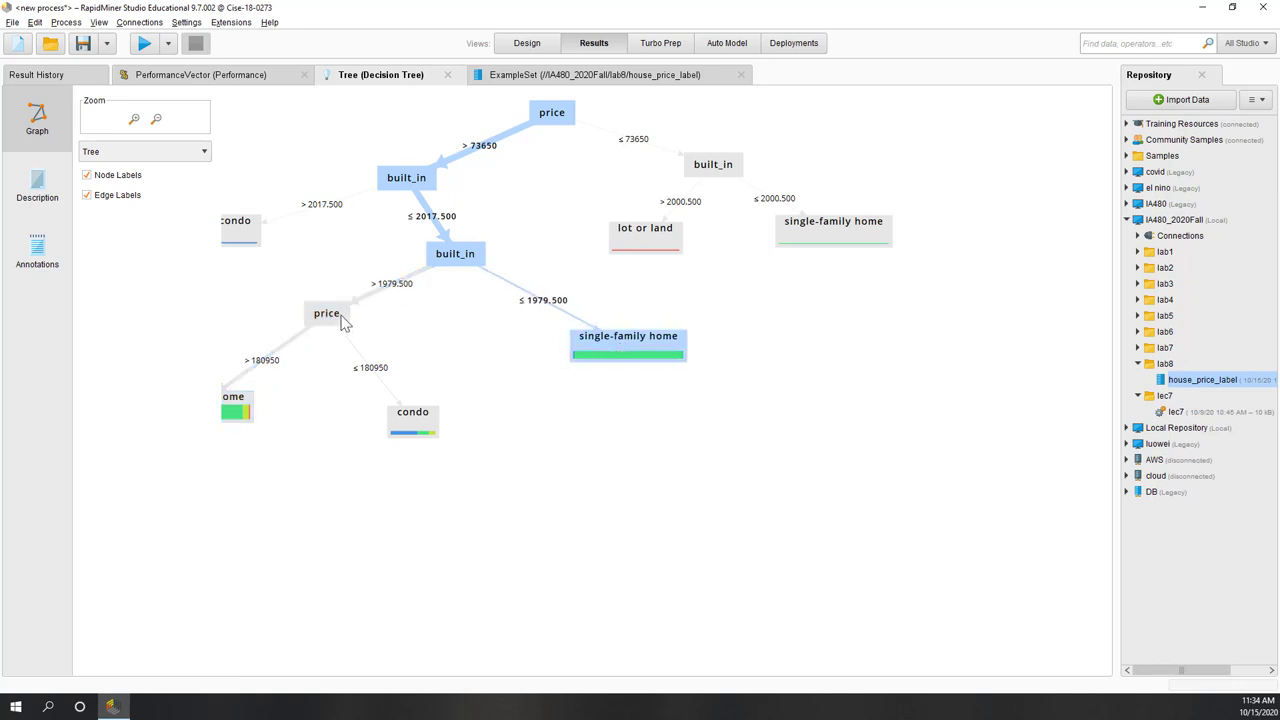
Lower the price node of the 180950 split, separate its single-family home and condo leaves, and bring the cut-off condo leaf into view.
{"action": "left_click_drag", "start_coordinate": [323, 320], "coordinate": [307, 362]}
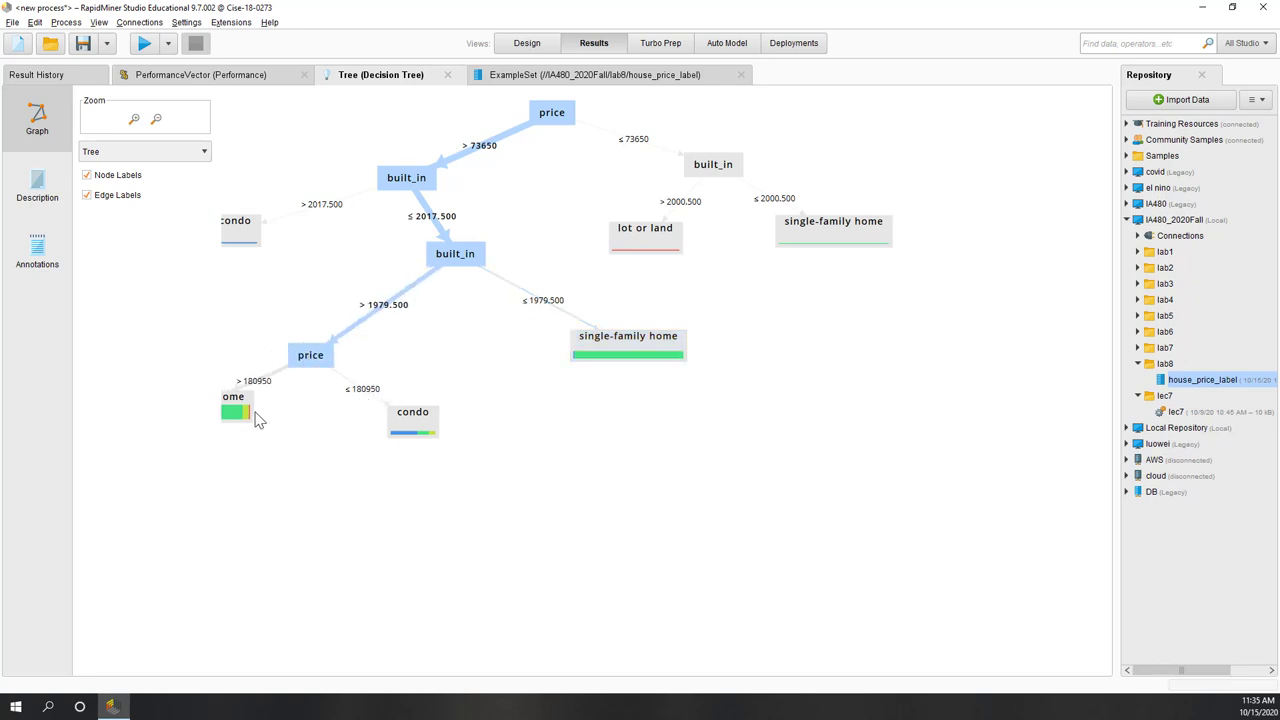
{"action": "left_click_drag", "start_coordinate": [234, 416], "coordinate": [304, 422]}
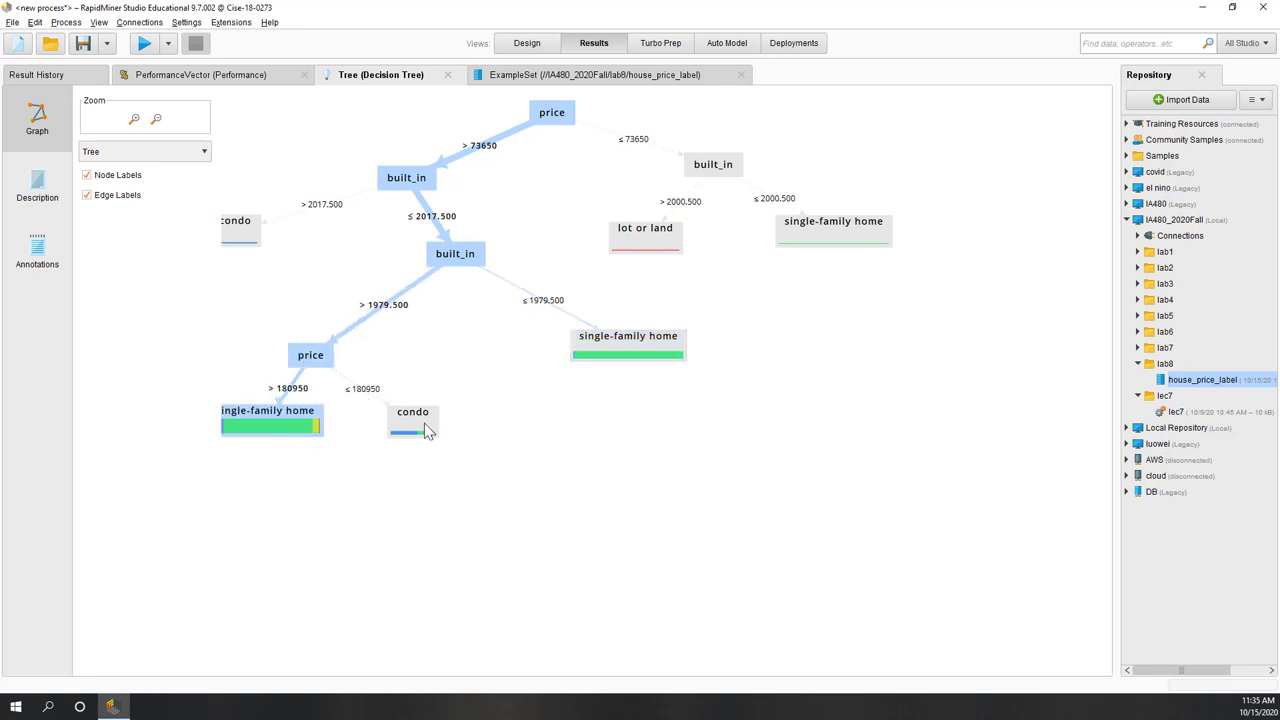
{"action": "left_click_drag", "start_coordinate": [424, 423], "coordinate": [546, 433]}
{"action": "left_click", "coordinate": [300, 420]}
{"action": "left_click_drag", "start_coordinate": [300, 420], "coordinate": [320, 455]}
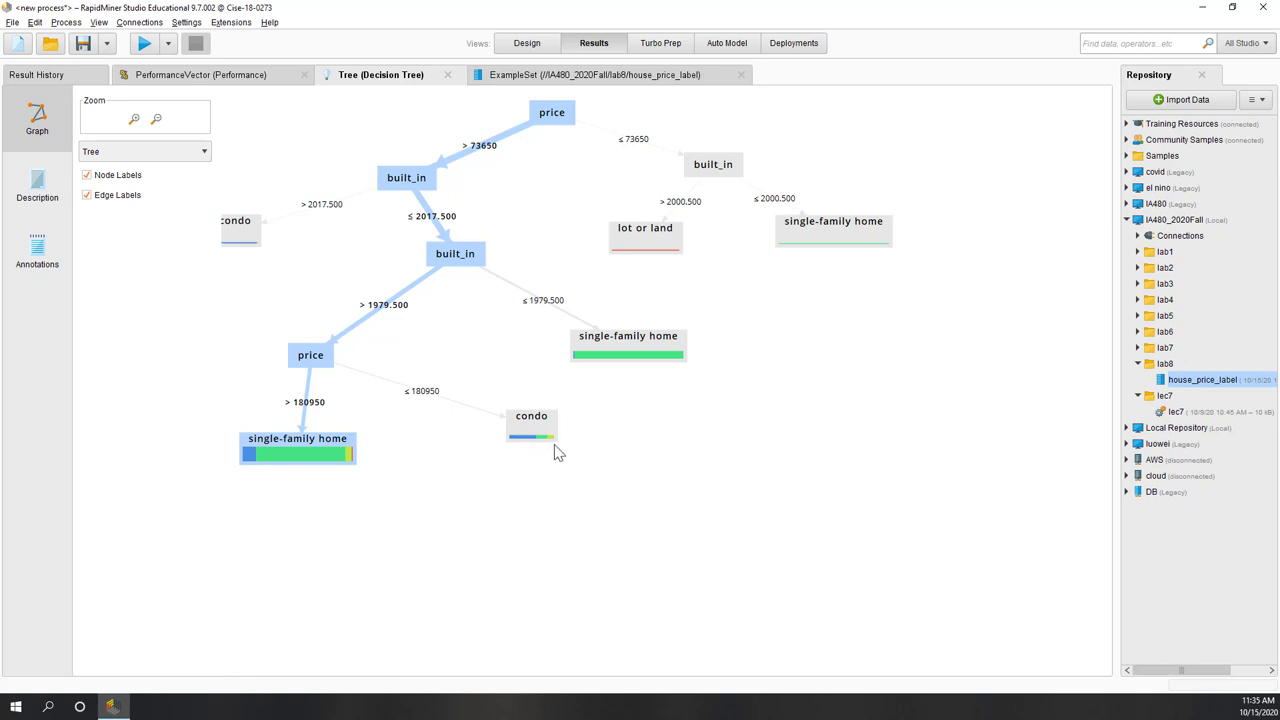
{"action": "left_click_drag", "start_coordinate": [234, 249], "coordinate": [277, 266]}
{"action": "left_click", "coordinate": [490, 340]}
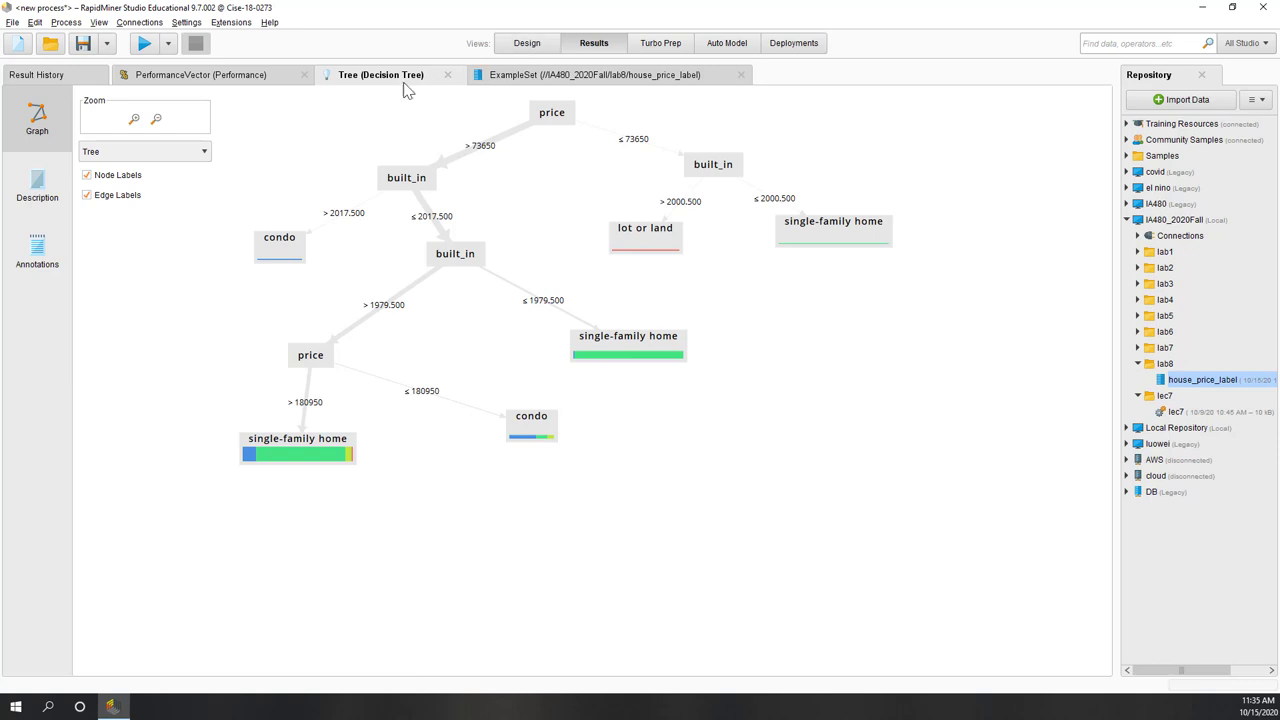
Recheck the accuracy and kappa criteria in the performance results of the current tree.
{"action": "left_click", "coordinate": [192, 80]}
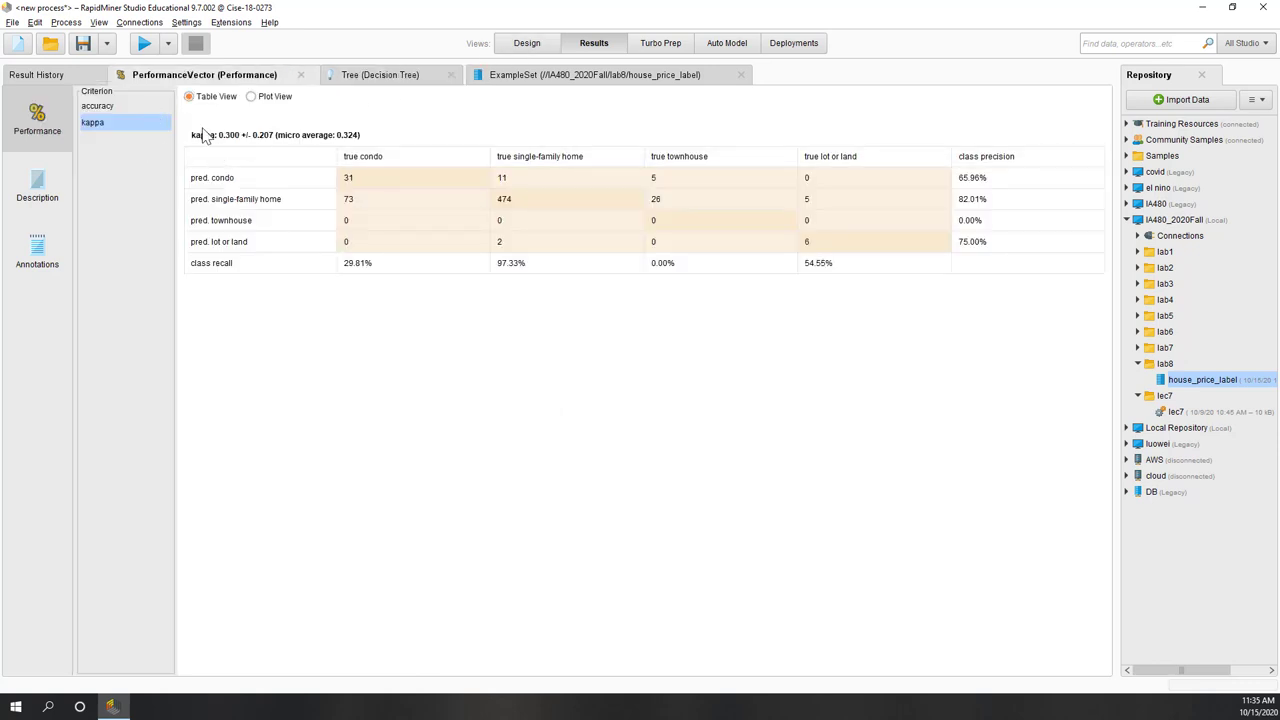
{"action": "left_click", "coordinate": [123, 106]}
{"action": "left_click", "coordinate": [108, 122]}
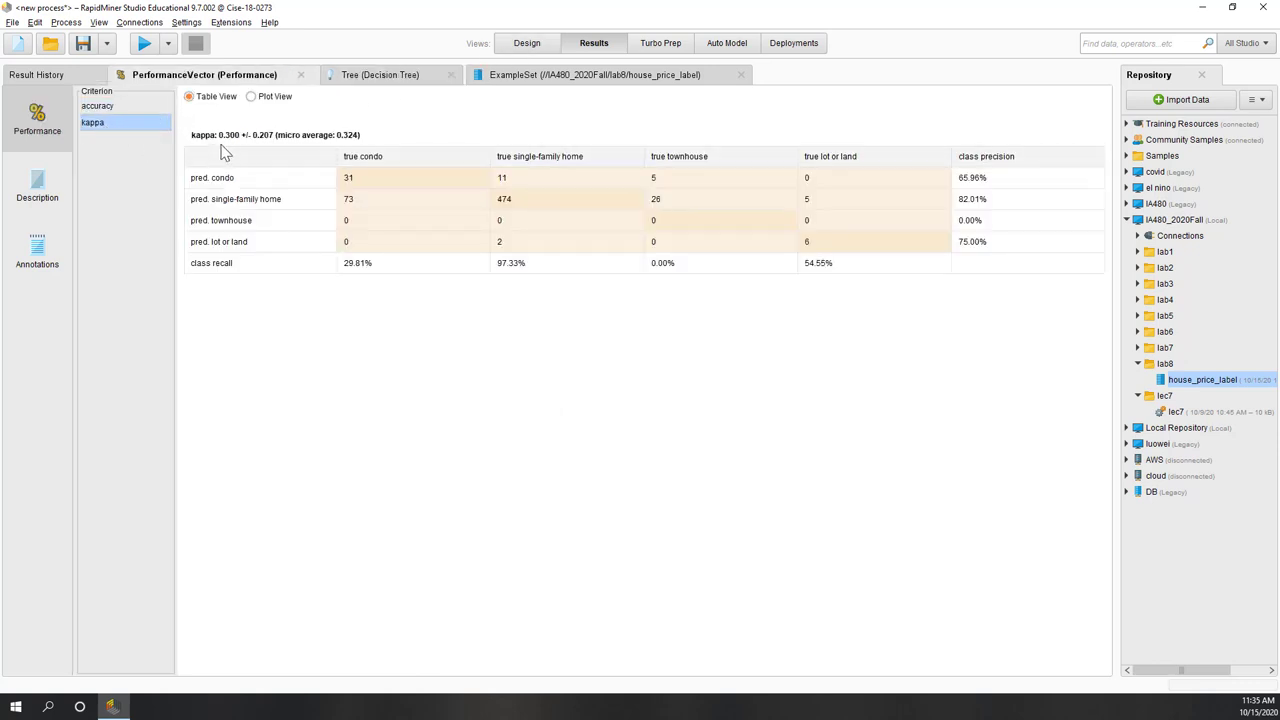
Set the maximal depth of the Decision Tree inside Cross Validation to 10 and return to the top-level process.
{"action": "left_click", "coordinate": [520, 45]}
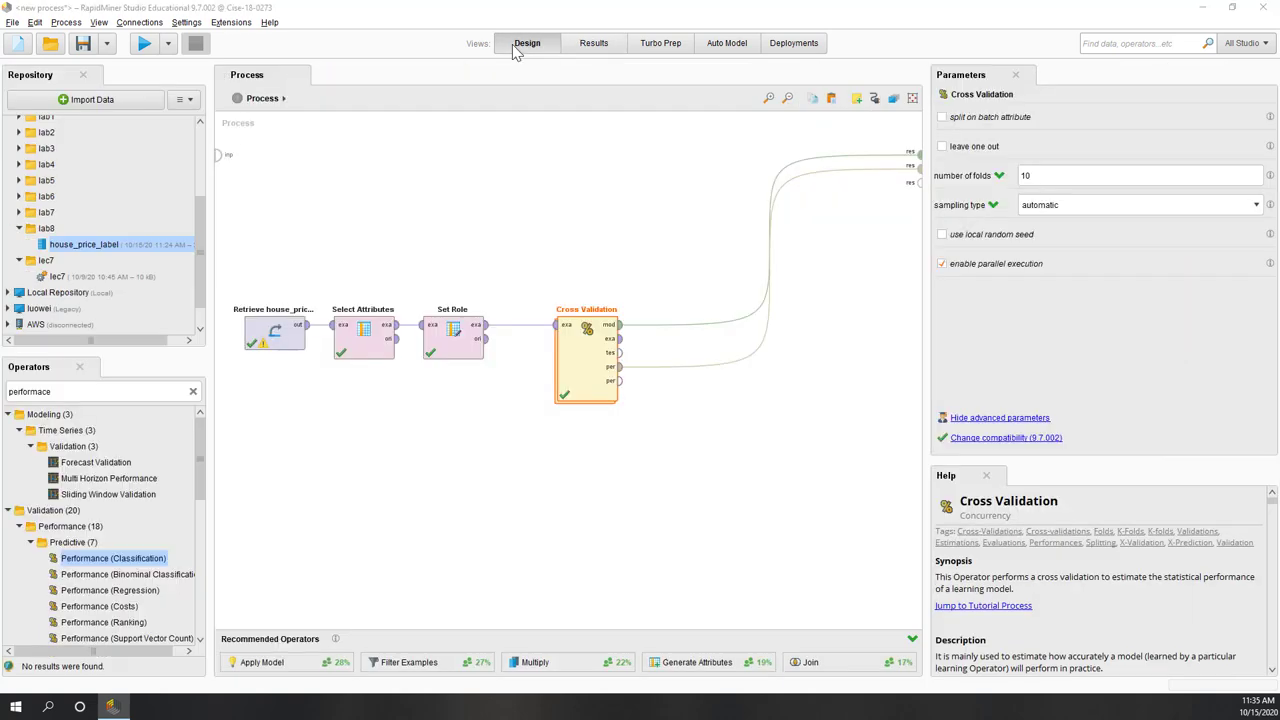
{"action": "double_click", "coordinate": [578, 372]}
{"action": "left_click", "coordinate": [338, 256]}
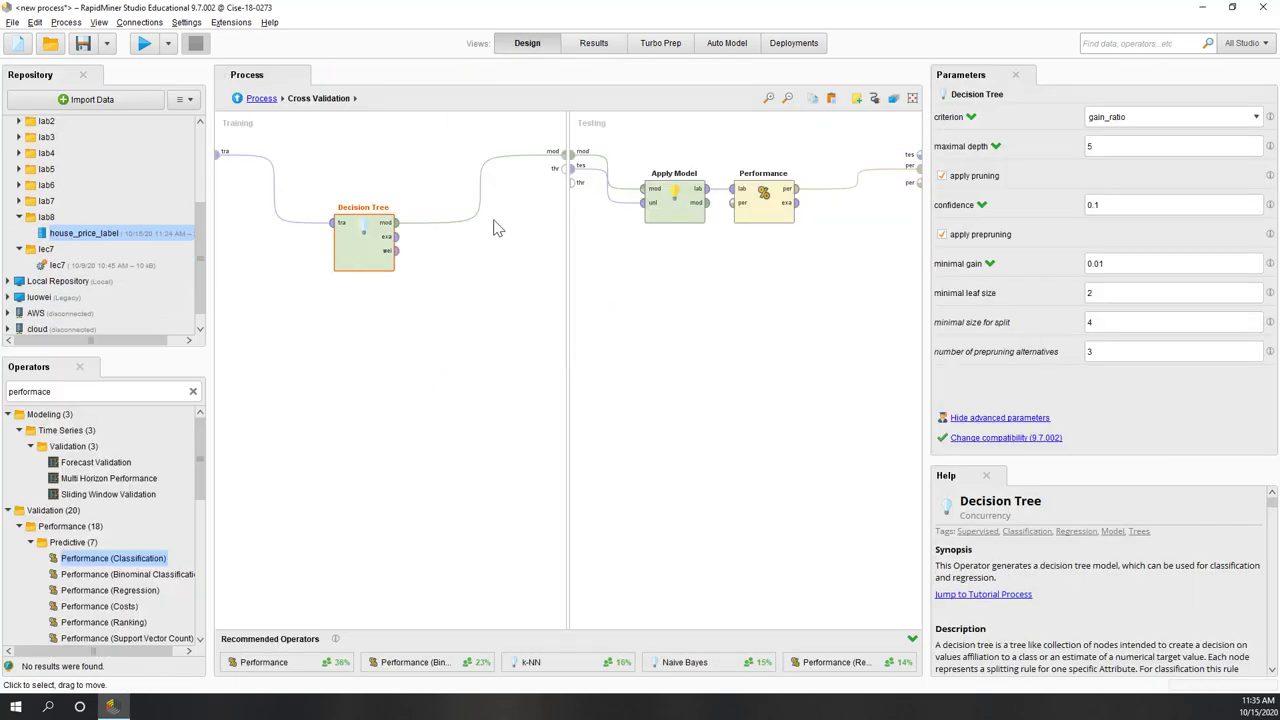
{"action": "double_click", "coordinate": [1113, 147]}
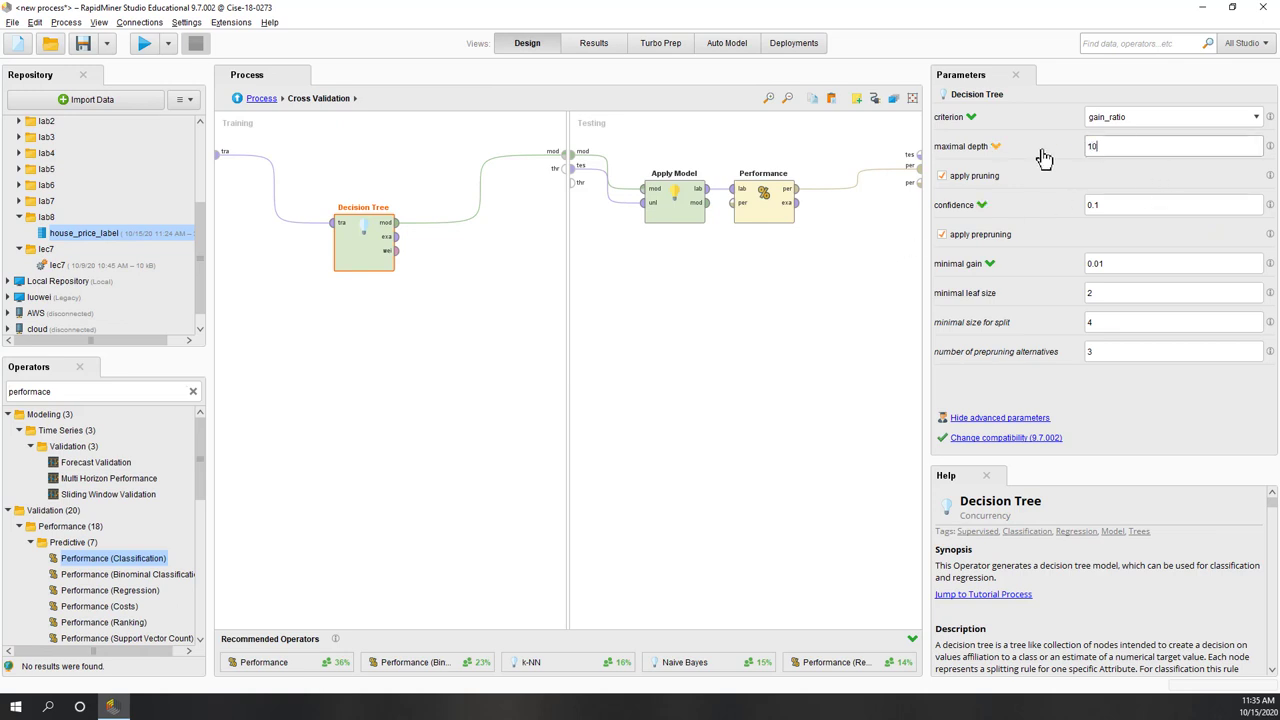
{"action": "left_click", "coordinate": [806, 386]}
{"action": "left_click", "coordinate": [261, 98]}
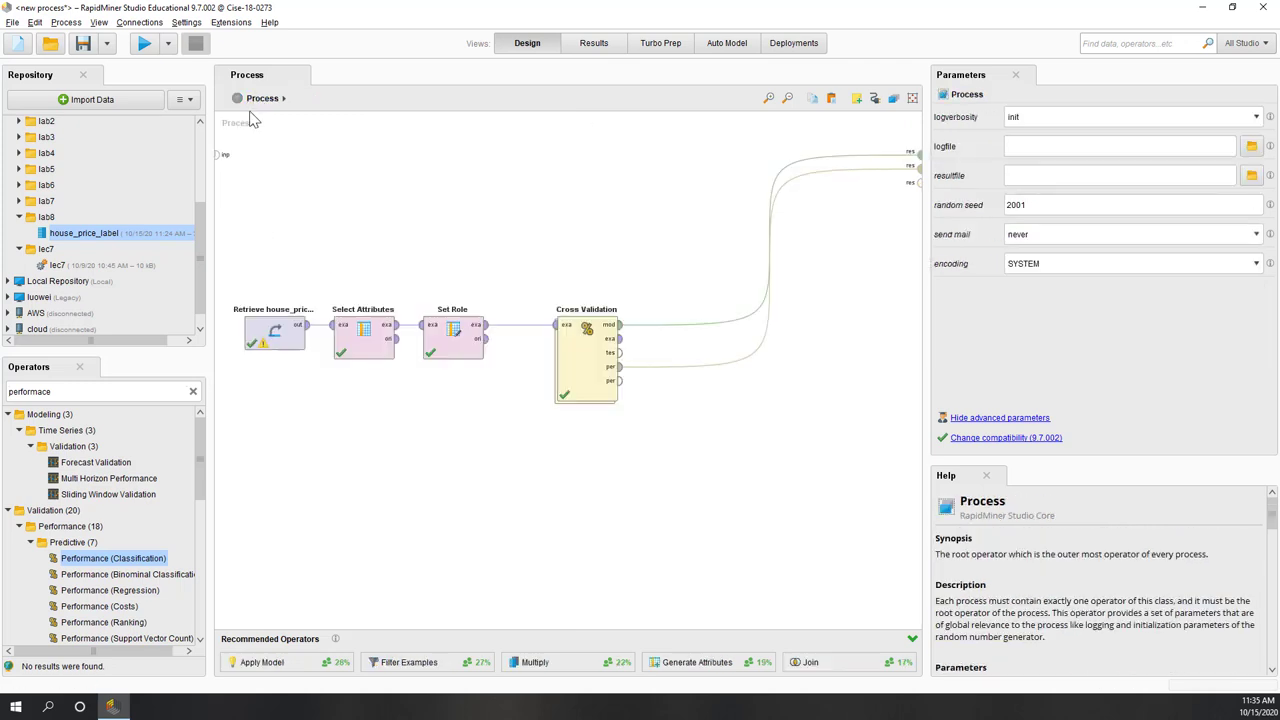
Run the process with the deeper tree and examine the accuracy and kappa values with their deviations.
{"action": "left_click", "coordinate": [144, 44]}
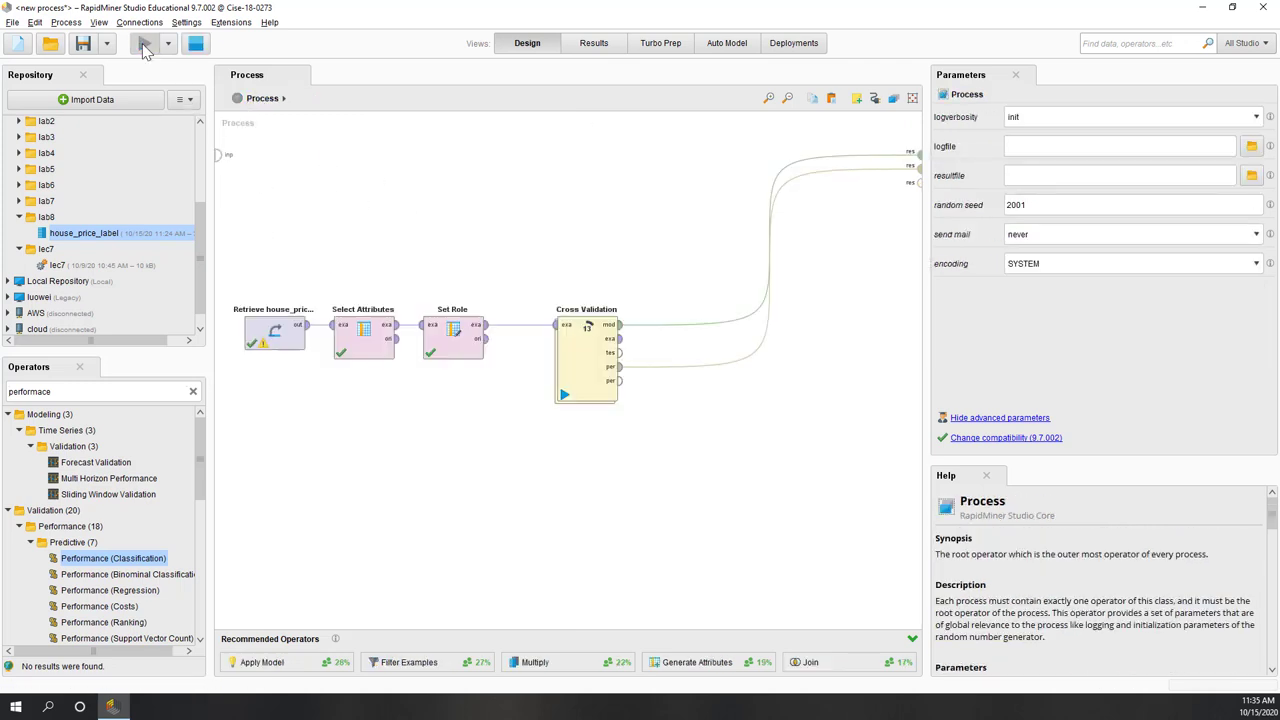
{"action": "left_click", "coordinate": [112, 125]}
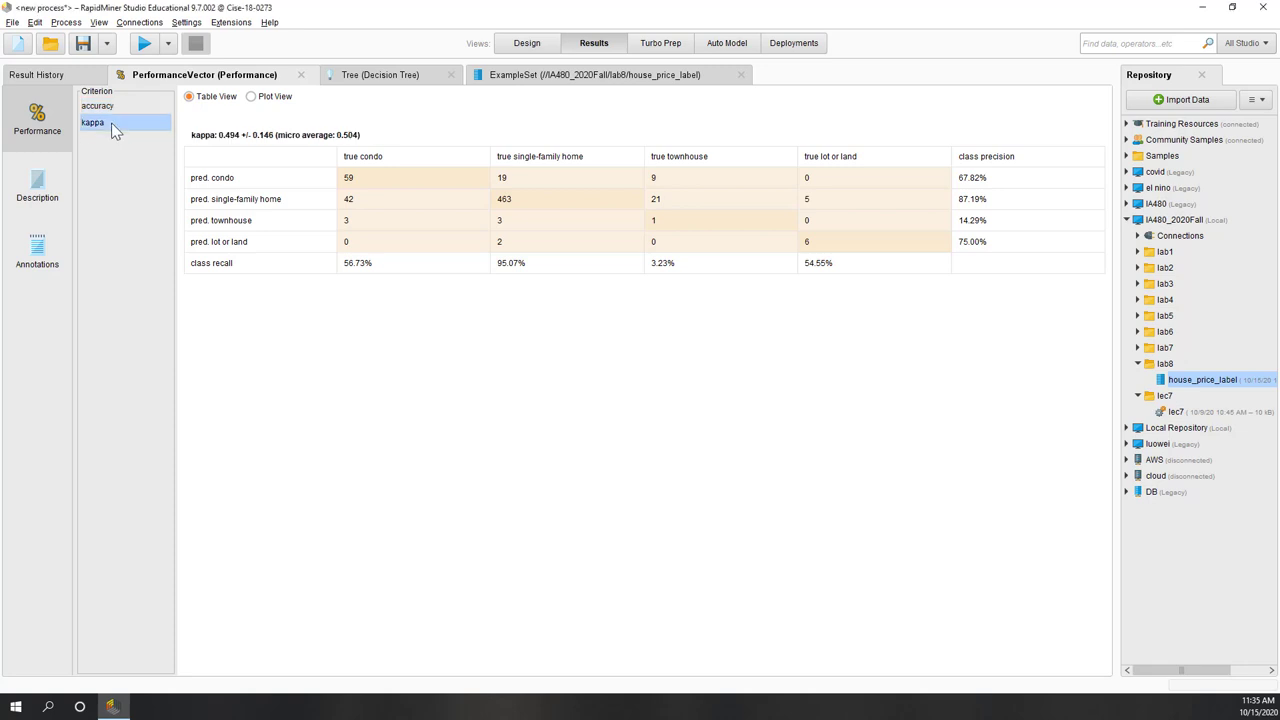
{"action": "left_click", "coordinate": [106, 102]}
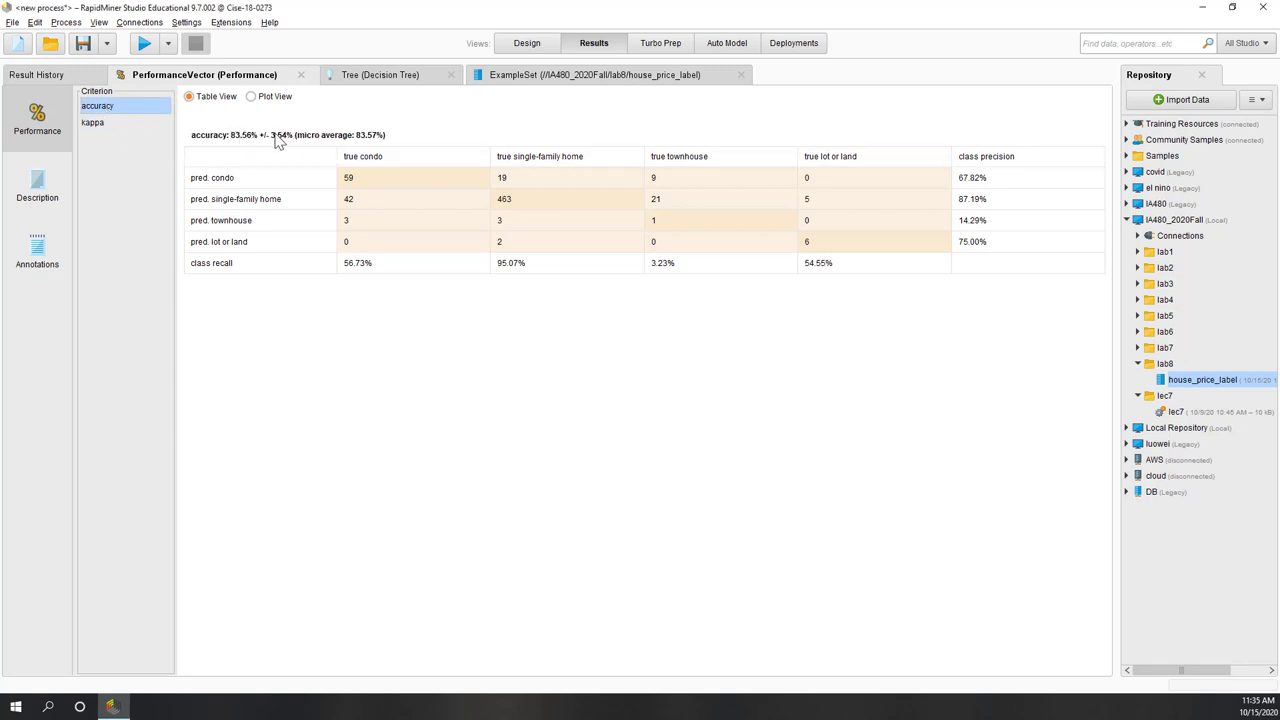
{"action": "left_click_drag", "start_coordinate": [271, 136], "coordinate": [291, 137]}
{"action": "left_click", "coordinate": [135, 124]}
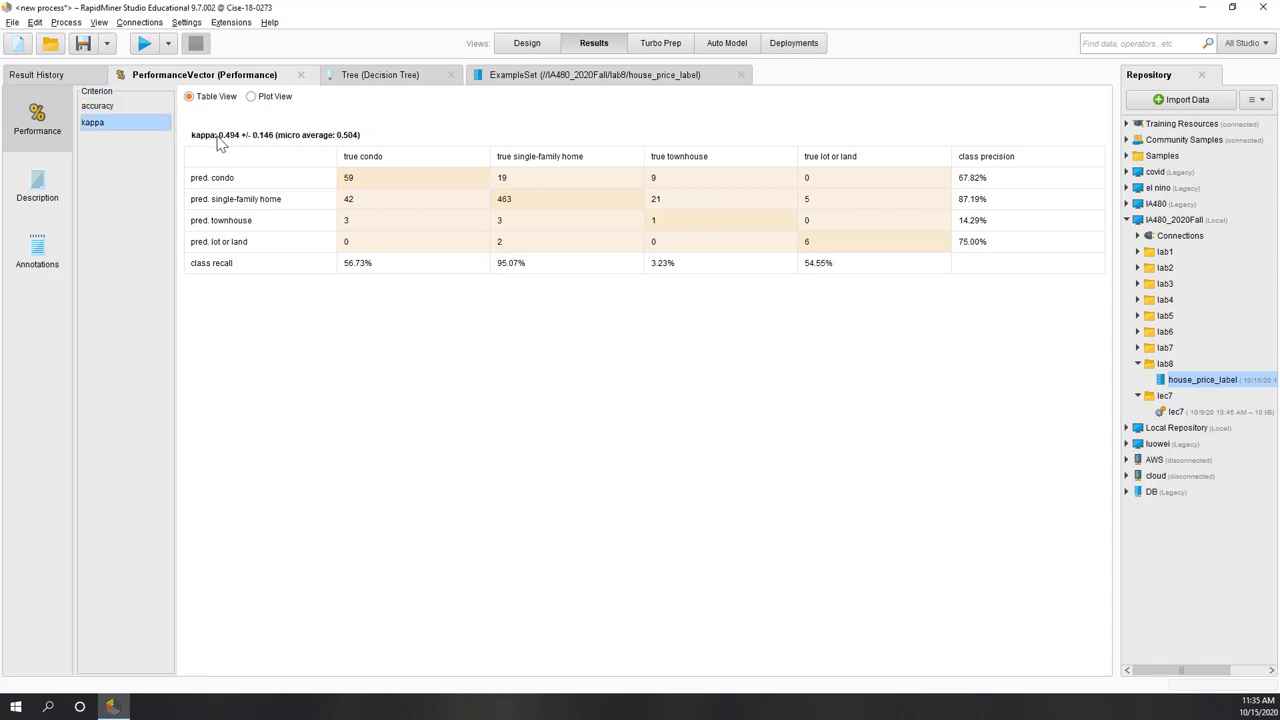
{"action": "left_click_drag", "start_coordinate": [222, 145], "coordinate": [241, 145]}
{"action": "left_click_drag", "start_coordinate": [242, 145], "coordinate": [262, 148]}
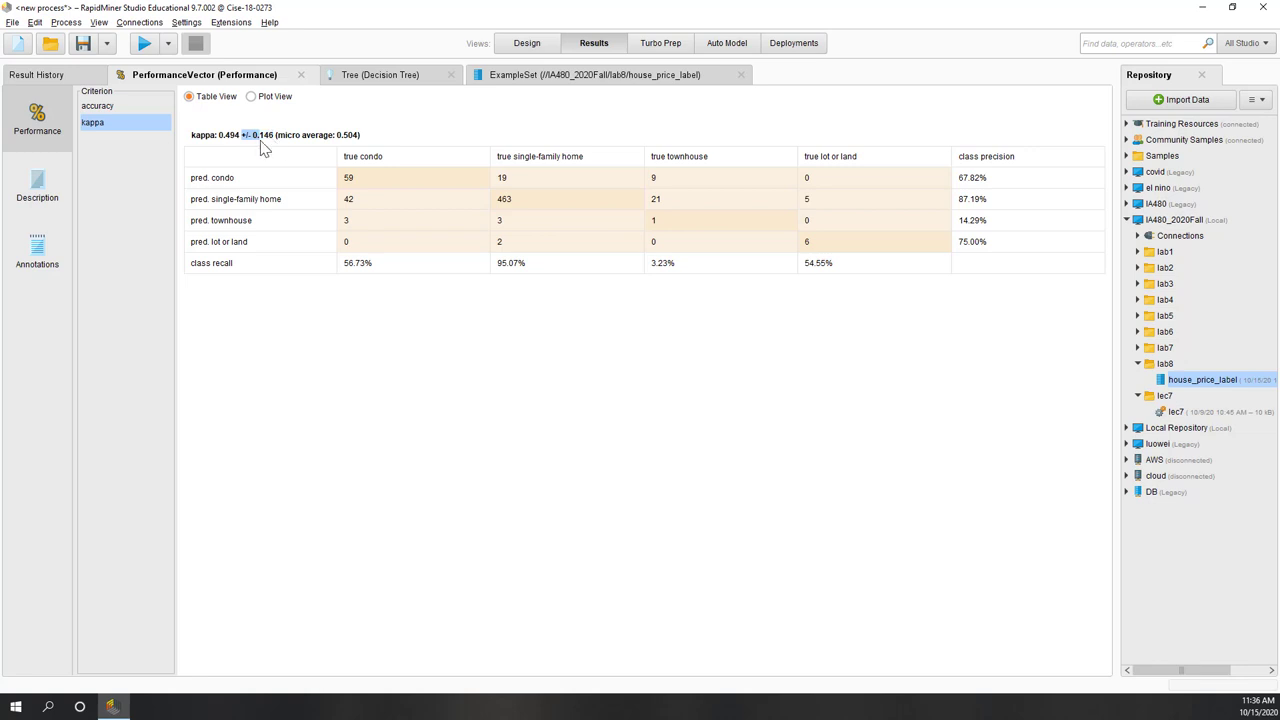
Show the new decision tree graph and spread out the upper built_in and price nodes along its price > 73650 branch.
{"action": "left_click", "coordinate": [370, 75]}
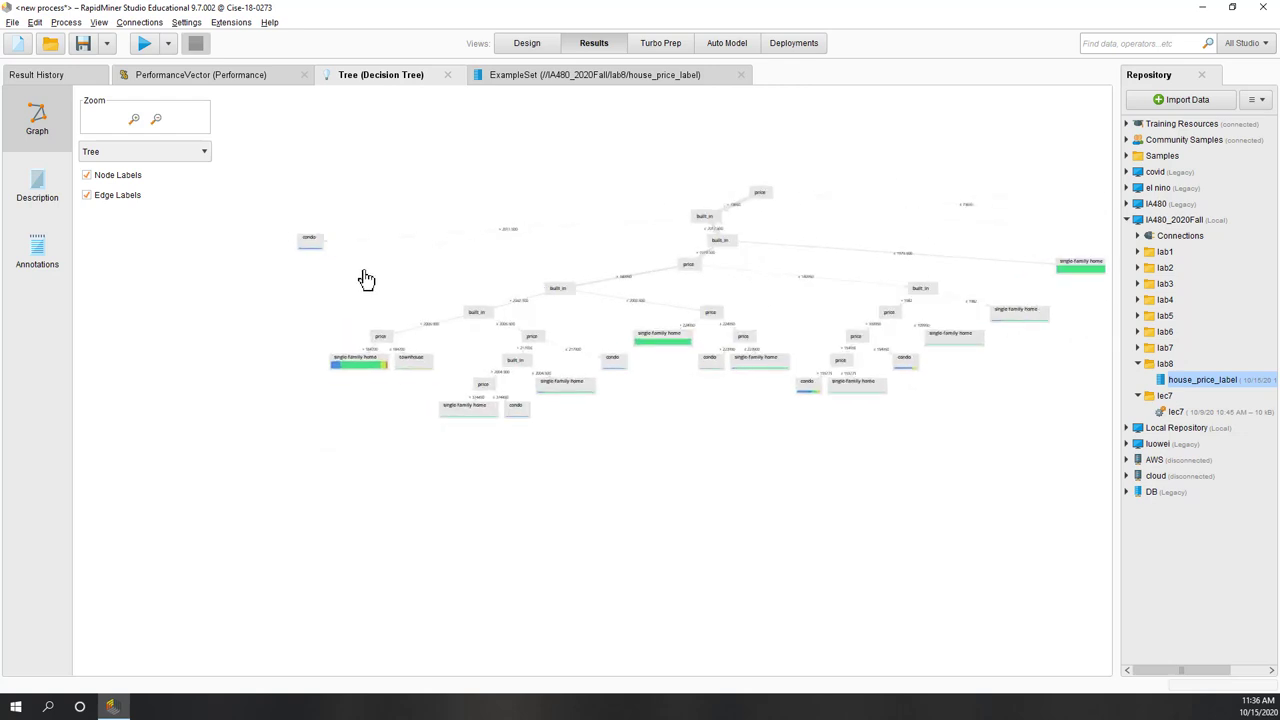
{"action": "left_click", "coordinate": [692, 203]}
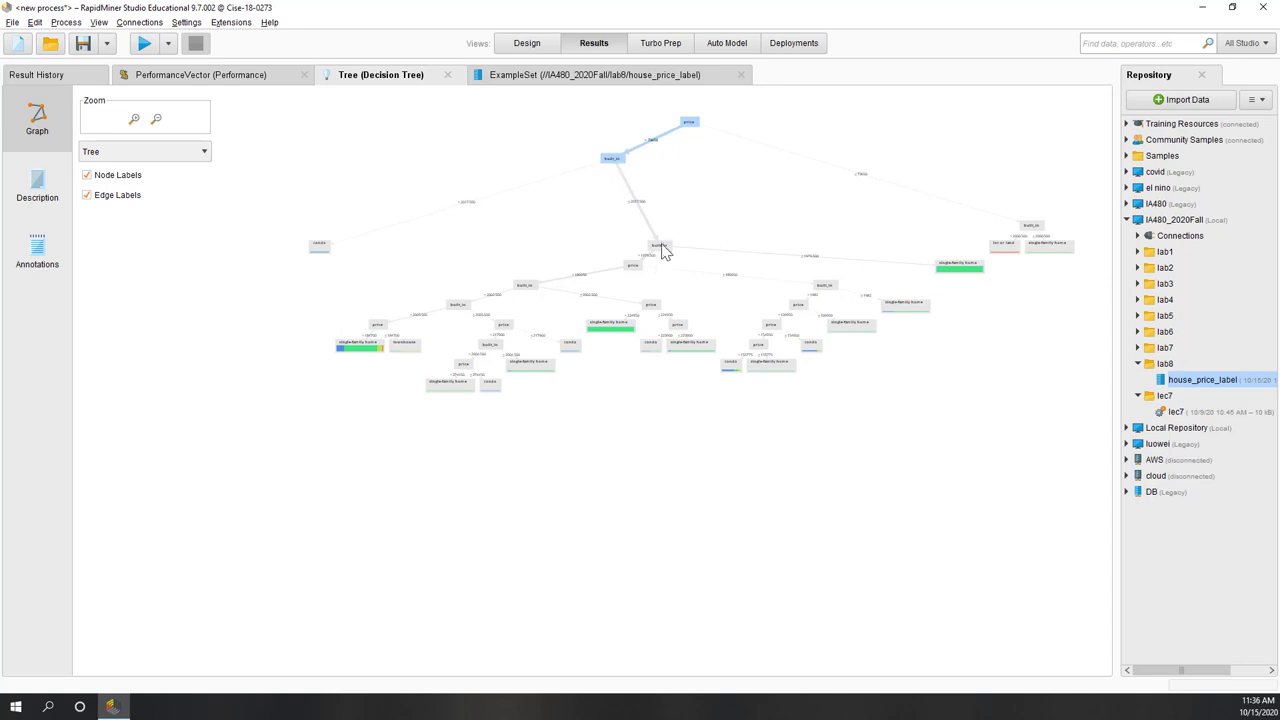
{"action": "left_click_drag", "start_coordinate": [657, 248], "coordinate": [609, 214]}
{"action": "scroll", "coordinate": [600, 258], "scroll_direction": "up", "scroll_amount": 5}
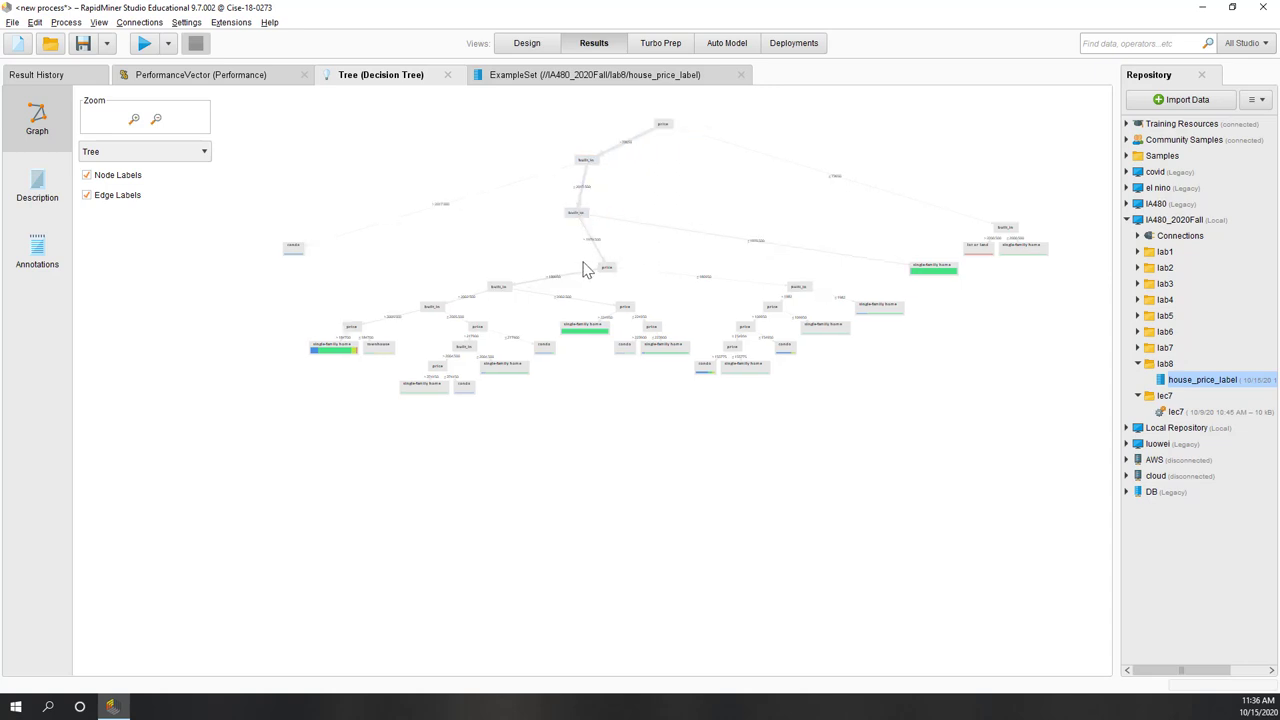
{"action": "left_click_drag", "start_coordinate": [587, 259], "coordinate": [568, 290]}
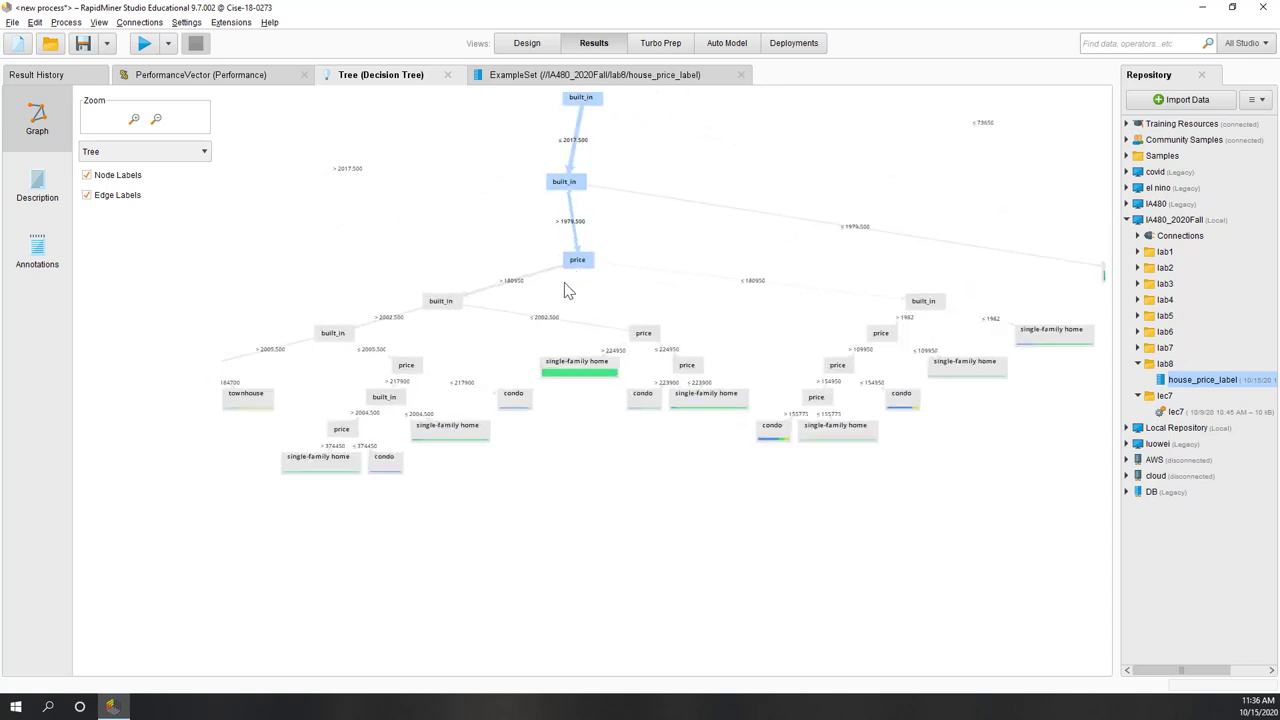
Rearrange the nodes under price > 180950, separating the single-family home and condo leaves on both sides of the 2002.500 split.
{"action": "left_click_drag", "start_coordinate": [451, 311], "coordinate": [465, 293]}
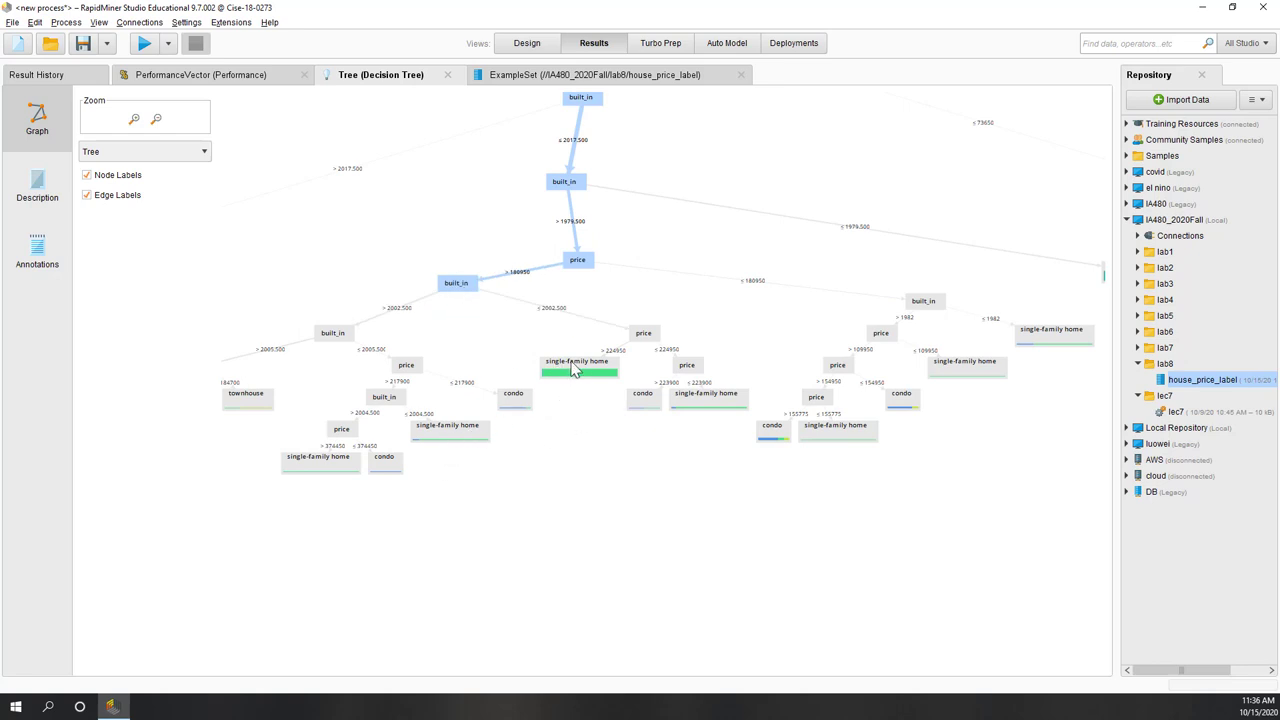
{"action": "left_click_drag", "start_coordinate": [643, 336], "coordinate": [601, 319]}
{"action": "left_click_drag", "start_coordinate": [590, 372], "coordinate": [579, 359]}
{"action": "left_click_drag", "start_coordinate": [313, 478], "coordinate": [293, 501]}
{"action": "left_click_drag", "start_coordinate": [380, 470], "coordinate": [384, 498]}
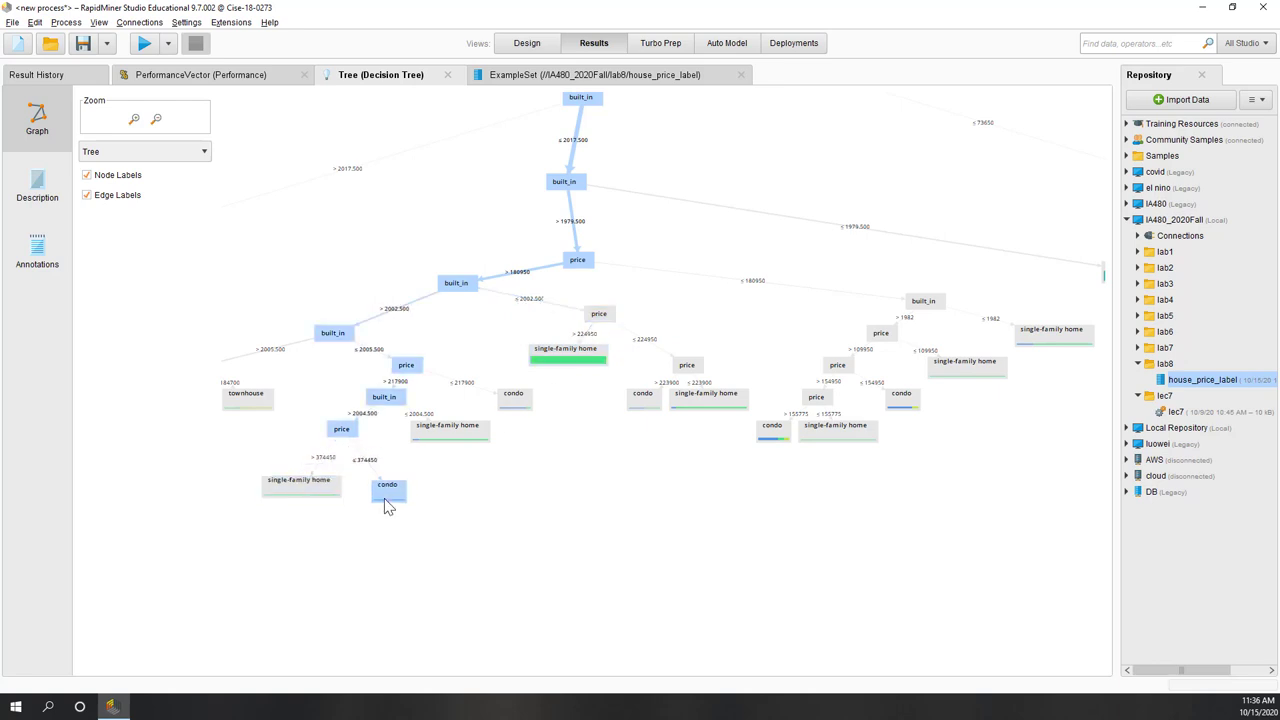
{"action": "left_click_drag", "start_coordinate": [440, 443], "coordinate": [468, 478]}
{"action": "left_click_drag", "start_coordinate": [515, 405], "coordinate": [536, 424]}
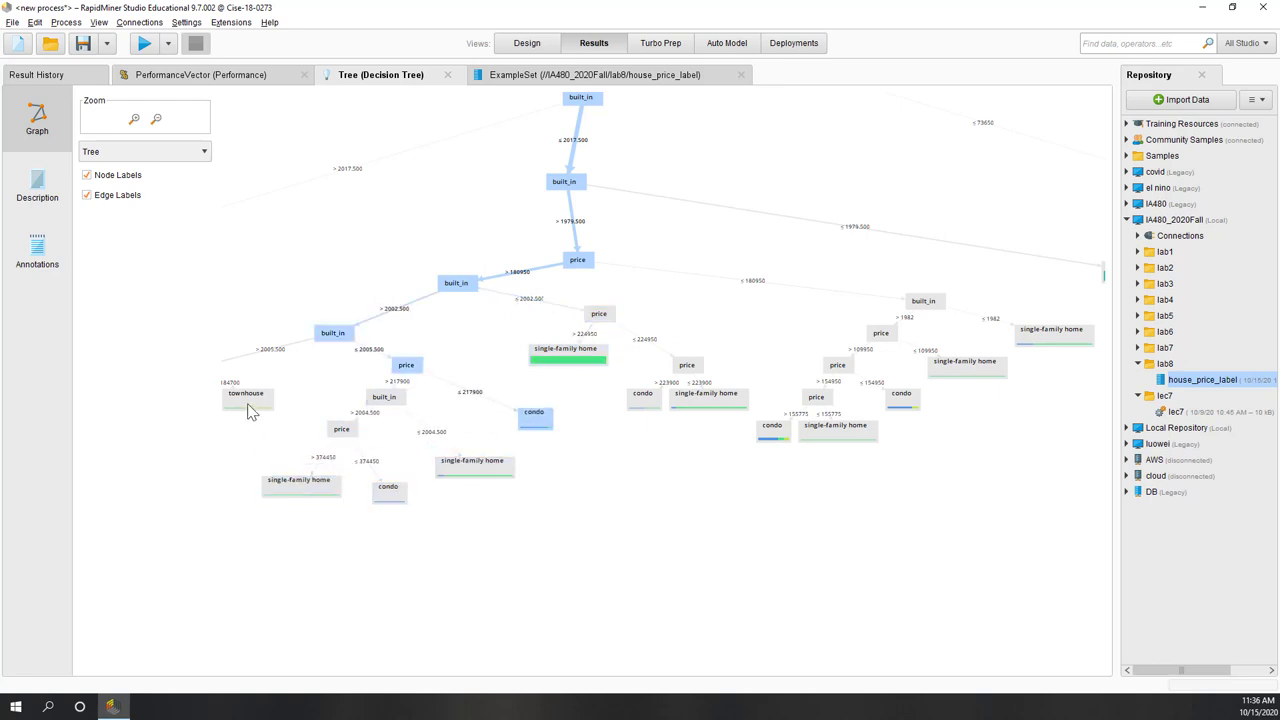
Highlight the path to the single-family home leaf under price > 224950 and inspect it within the whole tree.
{"action": "left_click", "coordinate": [587, 413]}
{"action": "scroll", "coordinate": [557, 360], "scroll_direction": "up", "scroll_amount": 1}
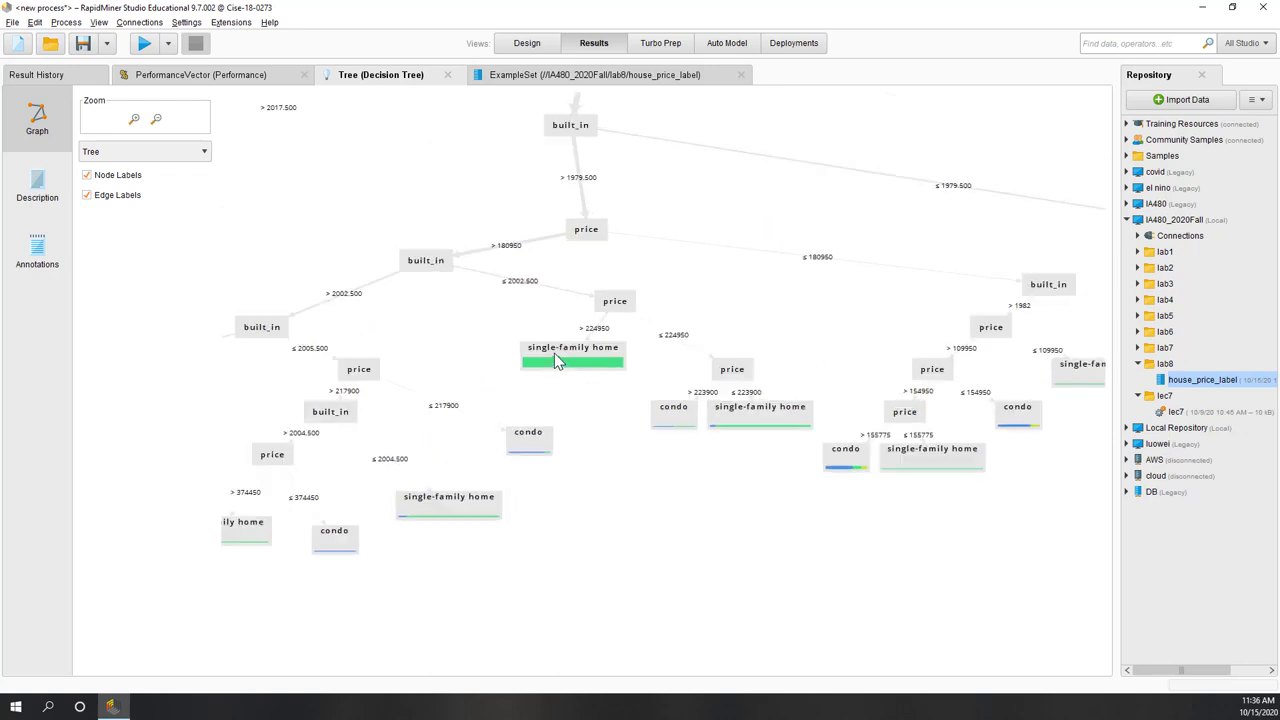
{"action": "left_click", "coordinate": [570, 367]}
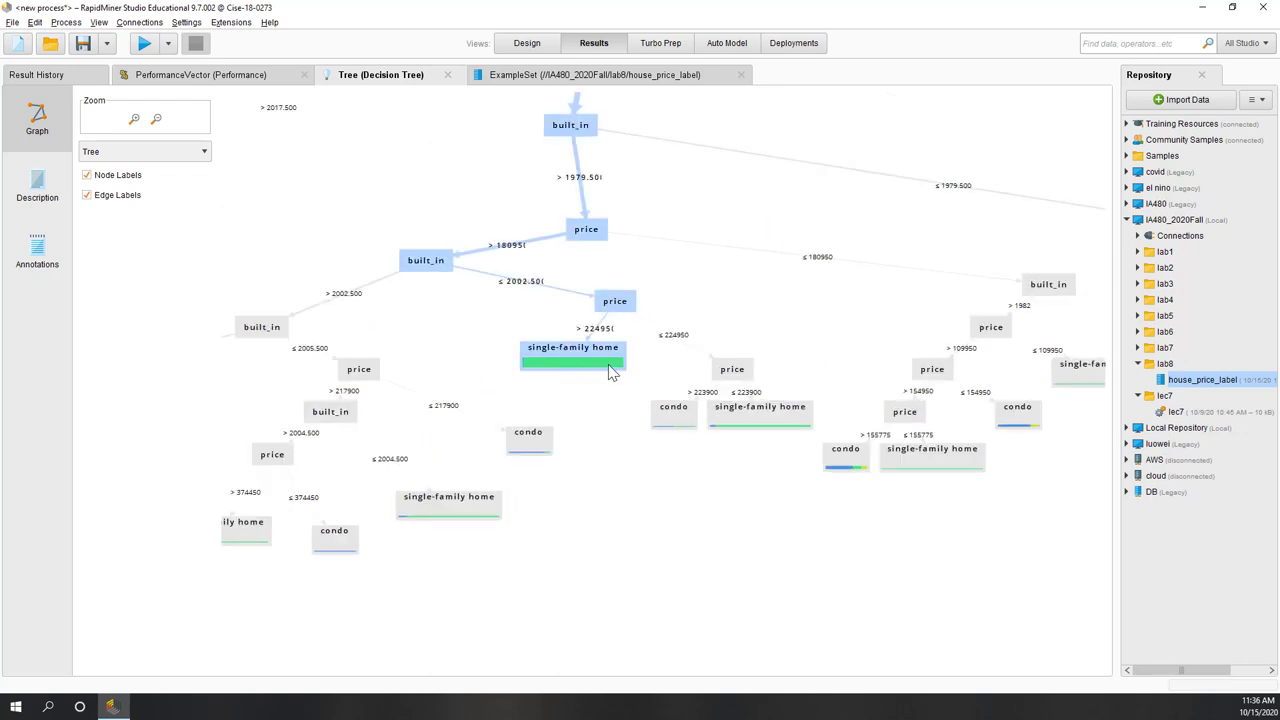
{"action": "left_click_drag", "start_coordinate": [563, 396], "coordinate": [561, 397]}
{"action": "scroll", "coordinate": [595, 388], "scroll_direction": "down", "scroll_amount": 2}
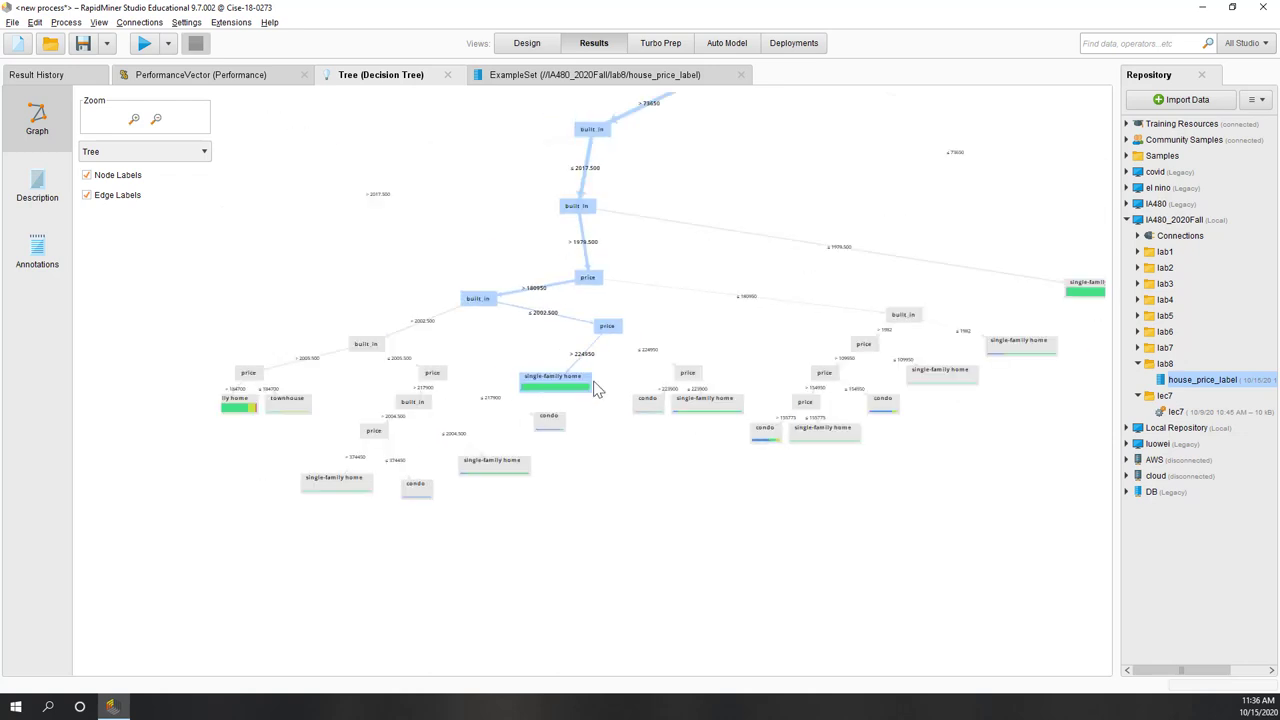
{"action": "scroll", "coordinate": [575, 386], "scroll_direction": "up", "scroll_amount": 2}
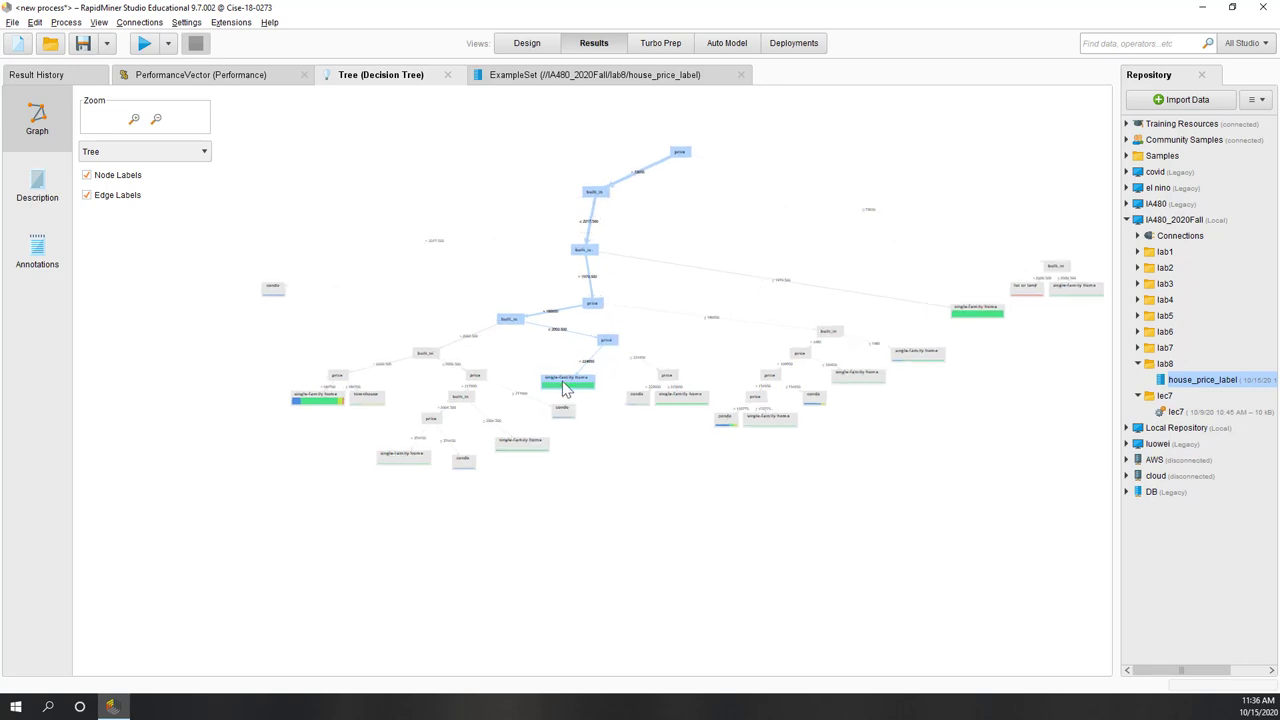
Inspect the large single-family home leaf branching off the second built_in node and survey the whole decision tree.
{"action": "left_click", "coordinate": [638, 525]}
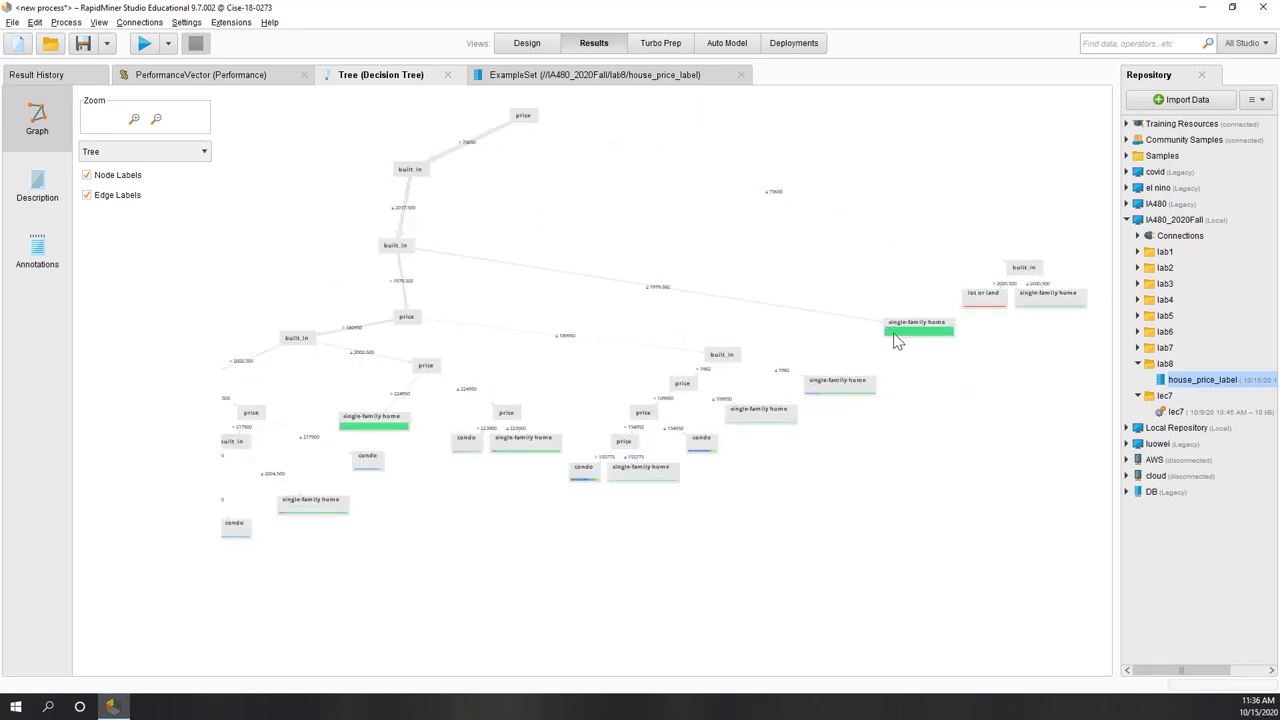
{"action": "left_click", "coordinate": [895, 335]}
{"action": "left_click", "coordinate": [690, 524]}
{"action": "left_click", "coordinate": [701, 443]}
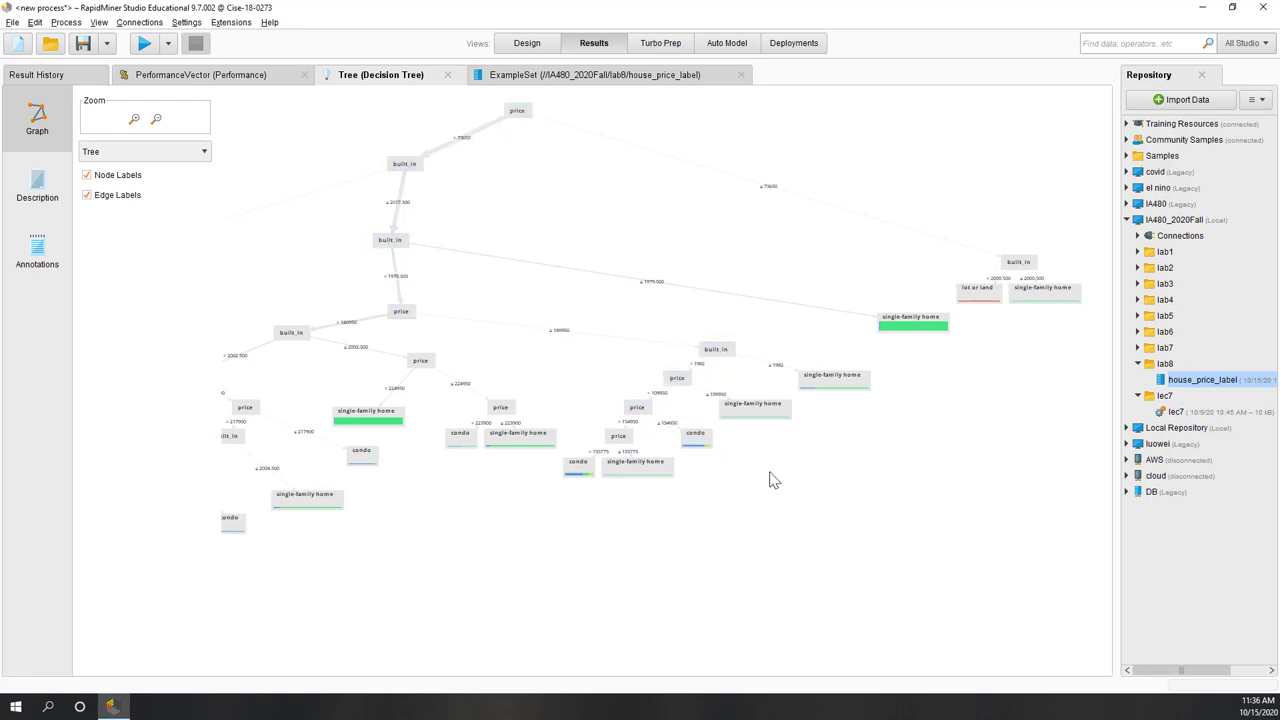
{"action": "scroll", "coordinate": [771, 480], "scroll_direction": "down", "scroll_amount": 2}
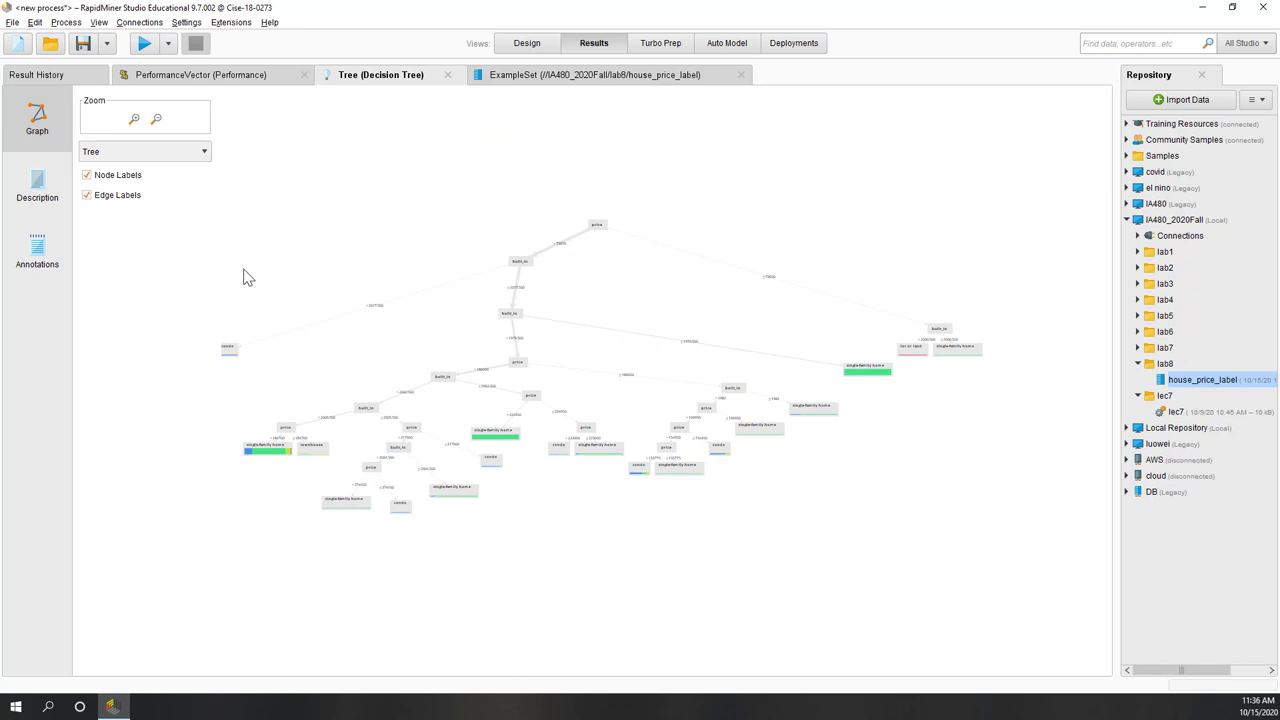
Review the decision tree's kappa and accuracy values, focusing on the accuracy deviation.
{"action": "left_click", "coordinate": [266, 78]}
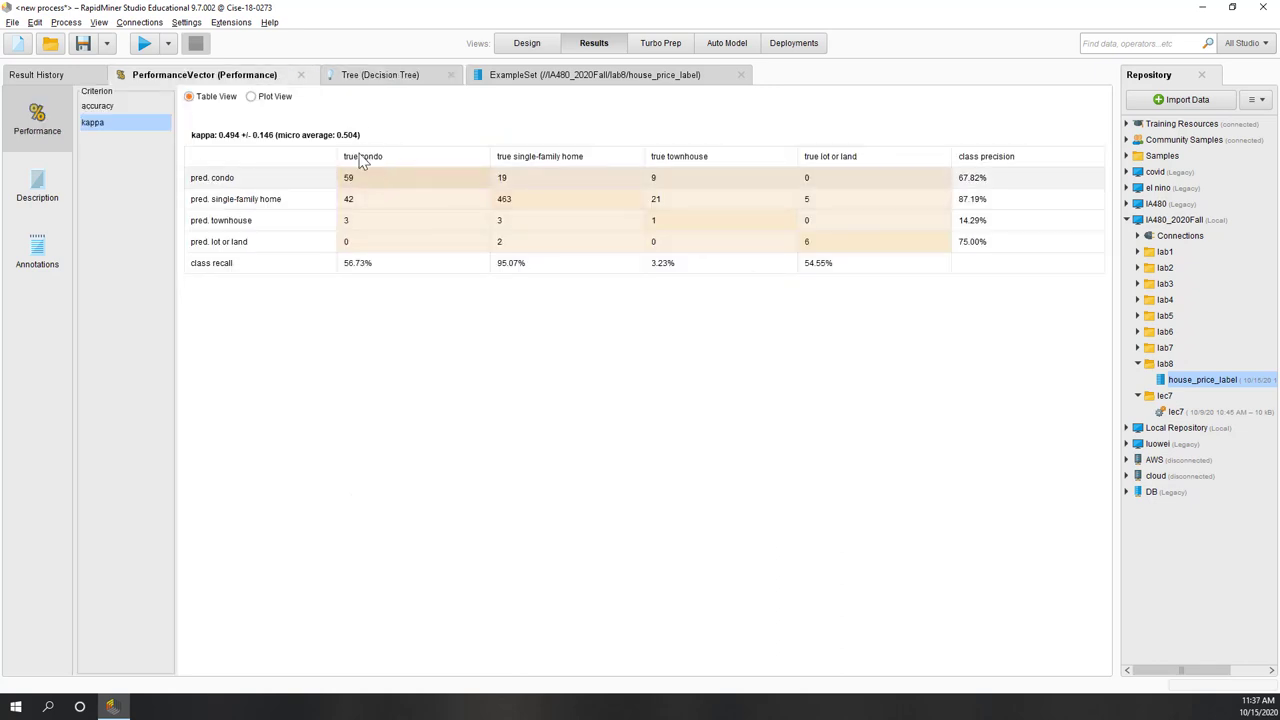
{"action": "left_click", "coordinate": [126, 109]}
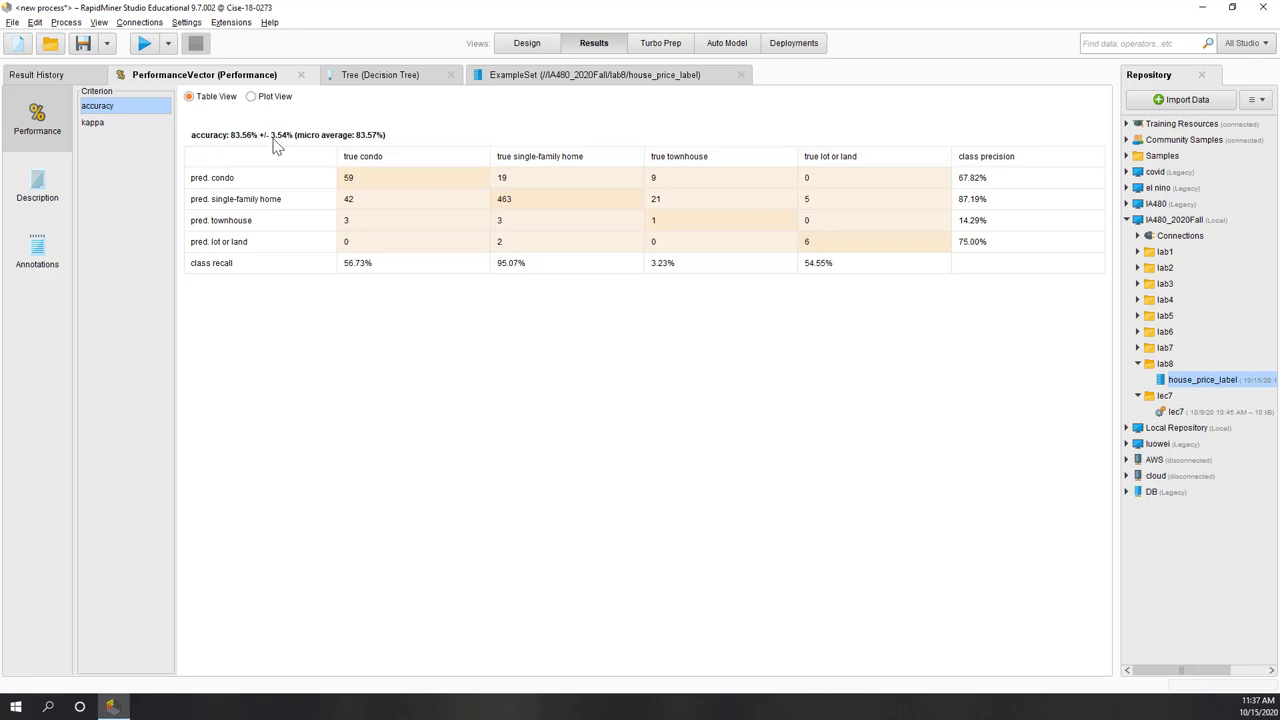
{"action": "left_click_drag", "start_coordinate": [270, 138], "coordinate": [283, 138]}
Find the Random Forest operator and add it below Decision Tree in the training part of Cross Validation.
{"action": "left_click", "coordinate": [525, 44]}
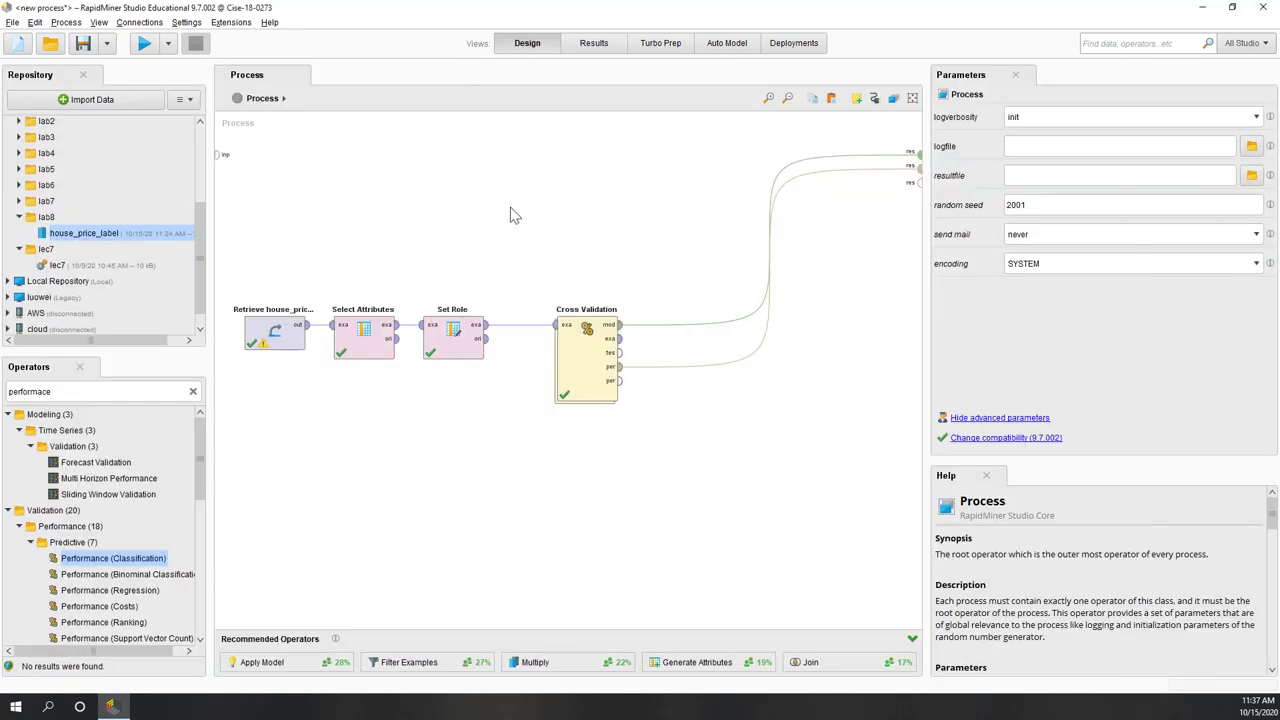
{"action": "double_click", "coordinate": [590, 374]}
{"action": "left_click", "coordinate": [368, 263]}
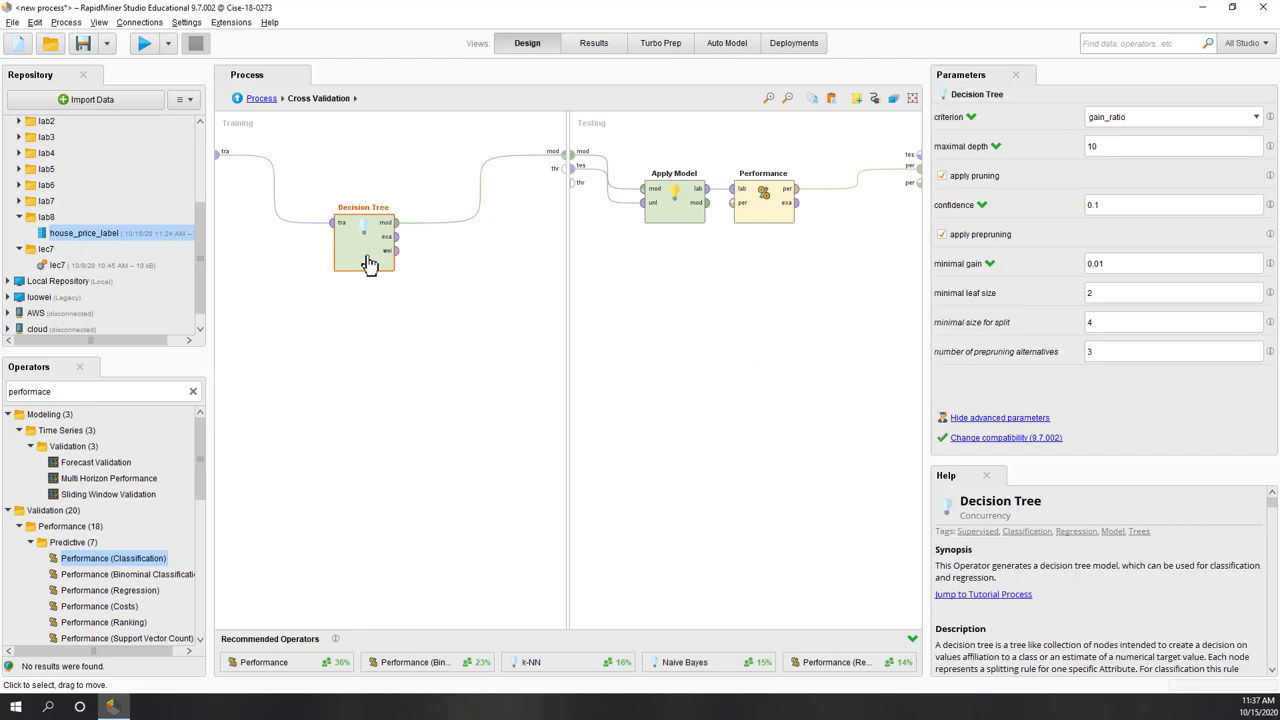
{"action": "left_click", "coordinate": [16, 391]}
{"action": "double_click", "coordinate": [105, 391]}
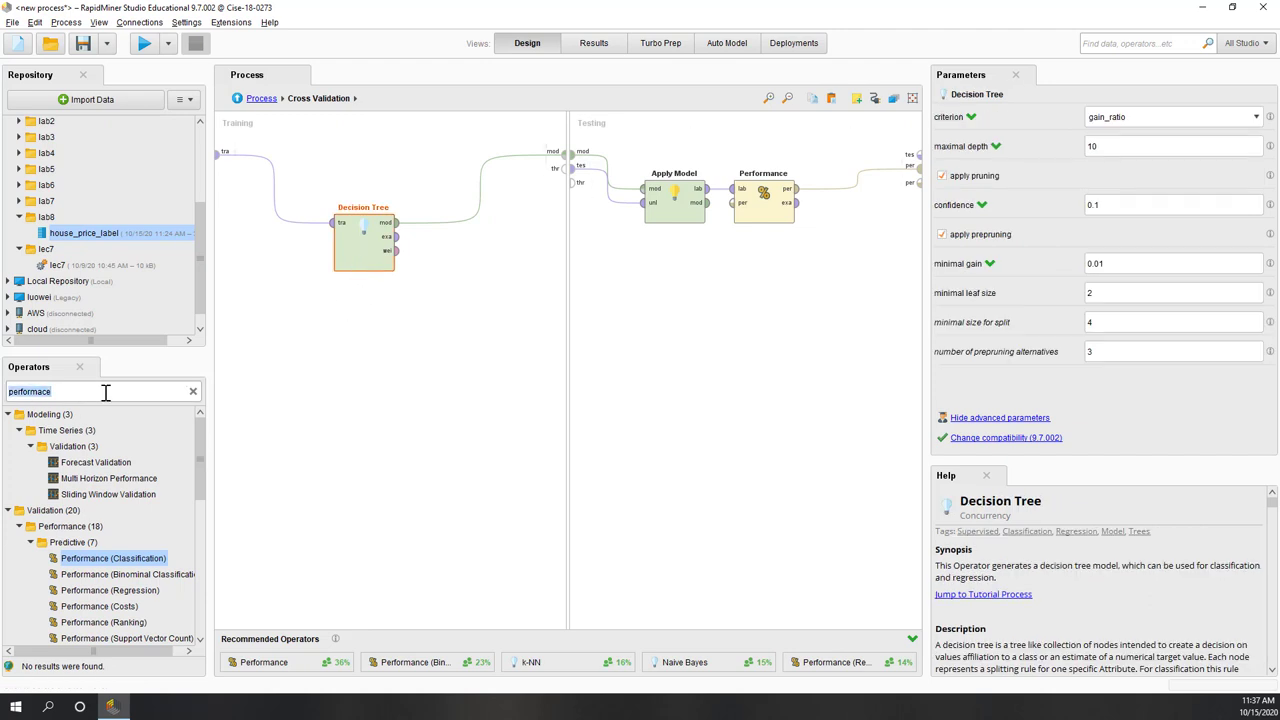
{"action": "type", "text": "tree"}
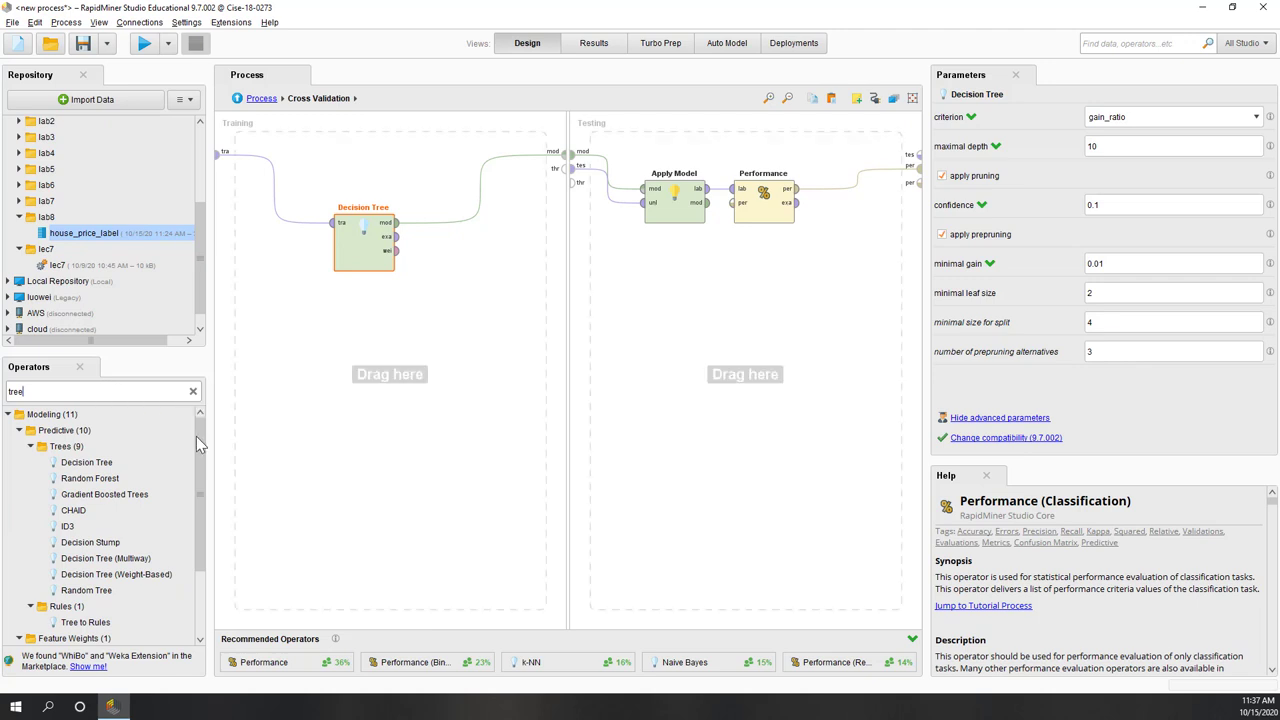
{"action": "left_click_drag", "start_coordinate": [115, 479], "coordinate": [381, 332]}
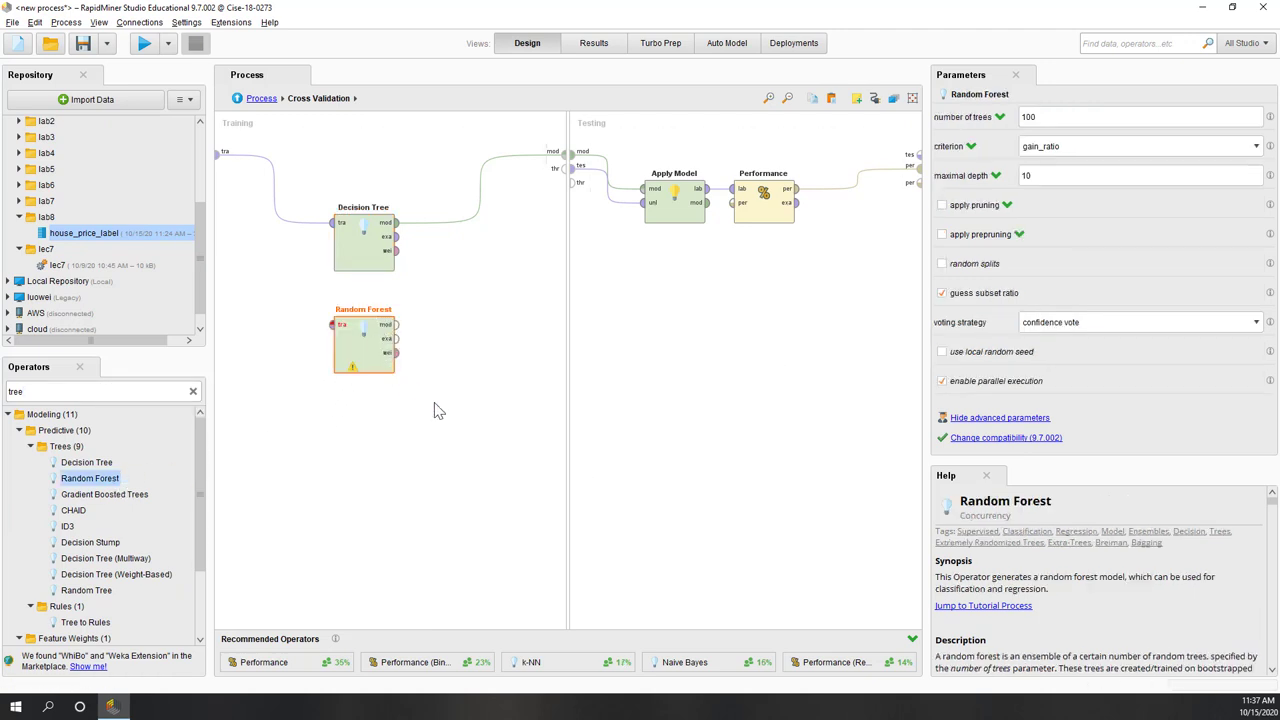
Disable the Decision Tree operator and move it down out of the way.
{"action": "left_click", "coordinate": [354, 255]}
{"action": "right_click", "coordinate": [352, 258]}
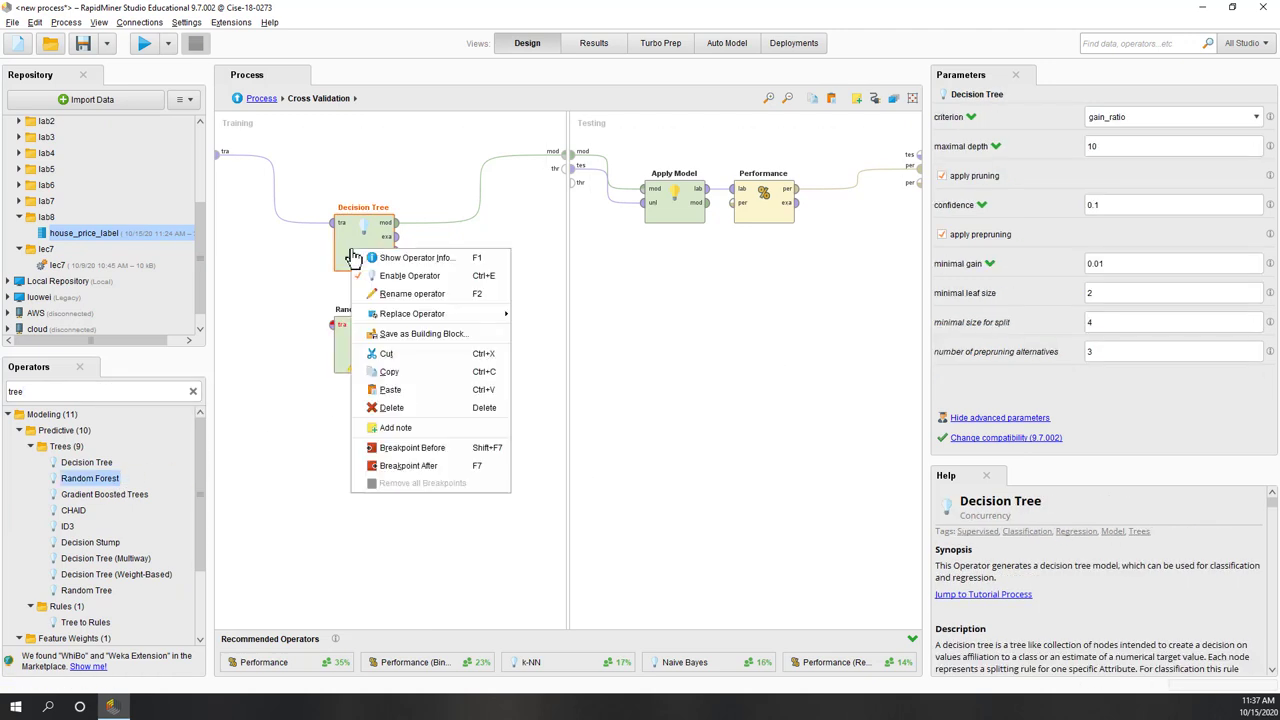
{"action": "left_click", "coordinate": [405, 275]}
{"action": "left_click_drag", "start_coordinate": [378, 257], "coordinate": [423, 497]}
Move Random Forest into the decision tree's former place and connect it between the training input and the model output.
{"action": "left_click_drag", "start_coordinate": [336, 352], "coordinate": [336, 216]}
{"action": "left_click", "coordinate": [218, 154]}
{"action": "left_click", "coordinate": [332, 189]}
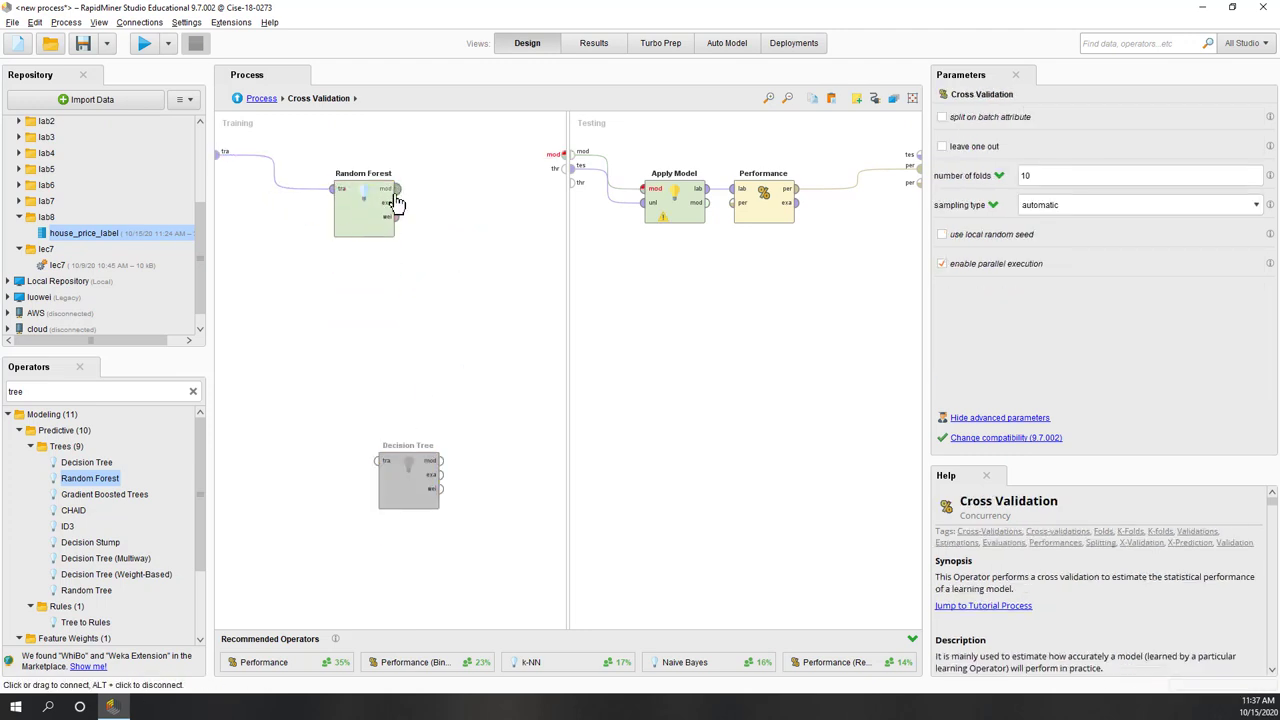
{"action": "left_click", "coordinate": [396, 189]}
{"action": "left_click", "coordinate": [563, 155]}
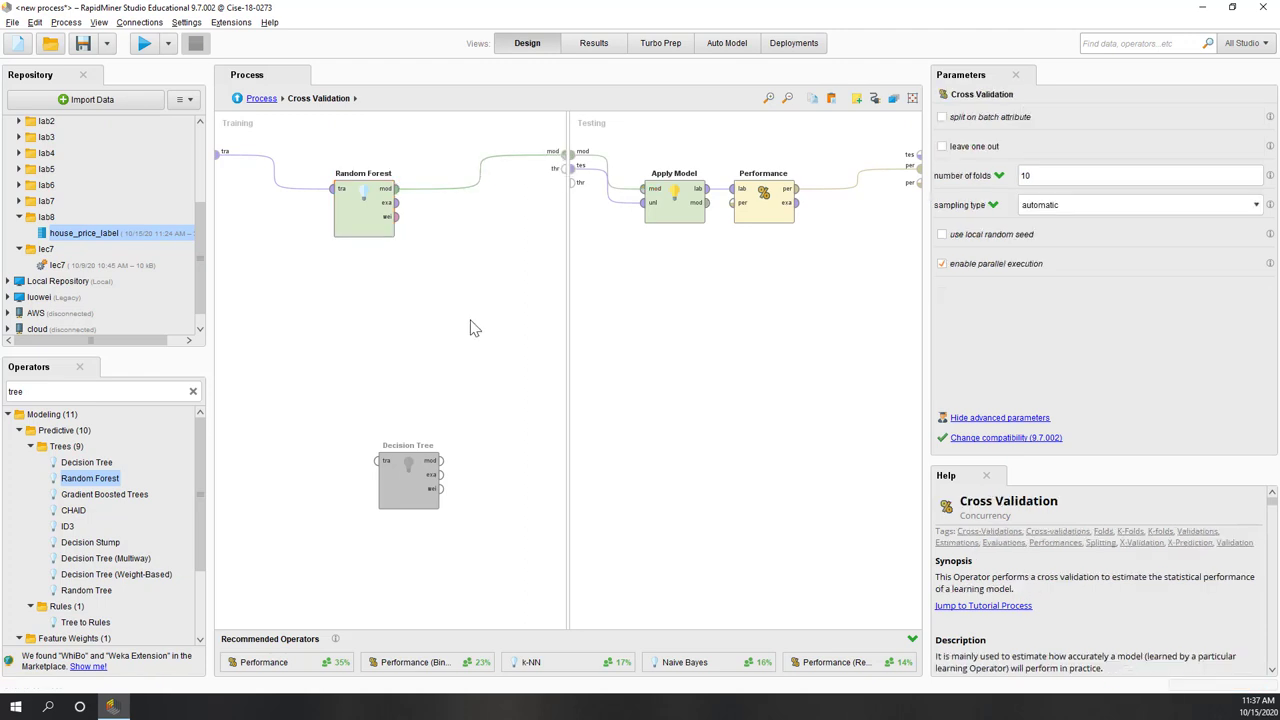
Review the Random Forest parameters and the number of folds and sampling type of Cross Validation.
{"action": "left_click", "coordinate": [360, 235]}
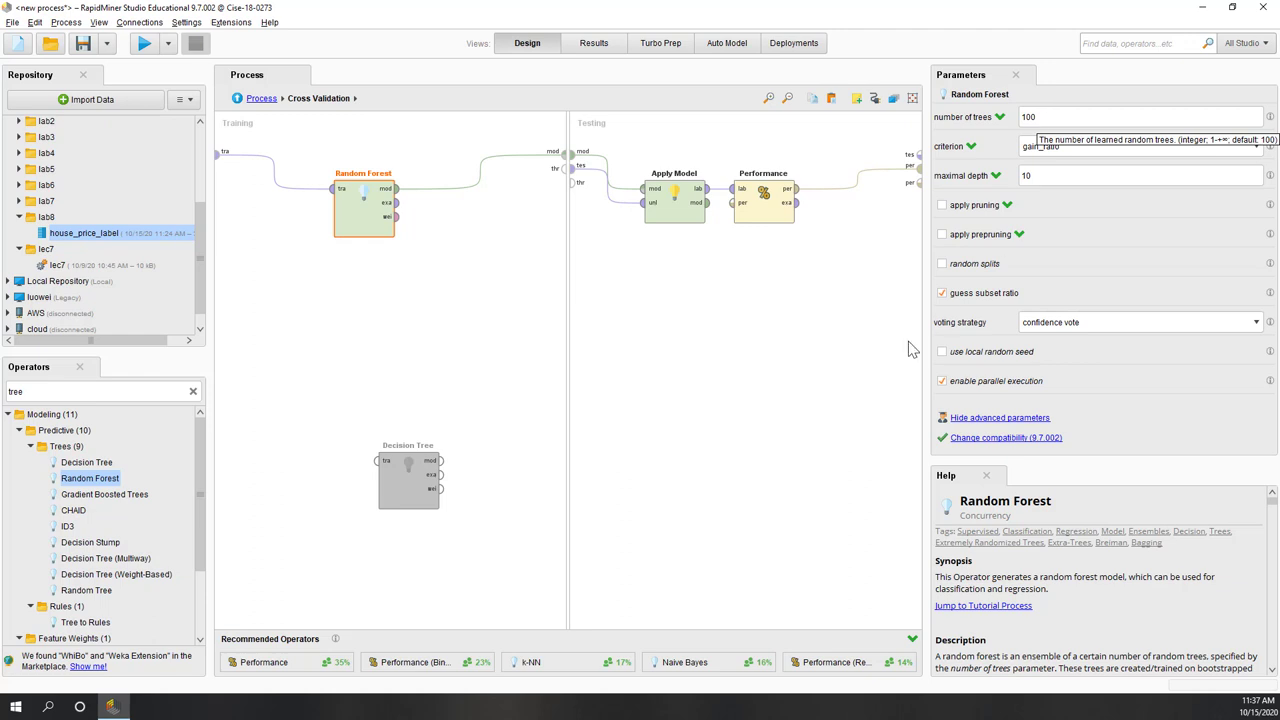
{"action": "left_click", "coordinate": [857, 414]}
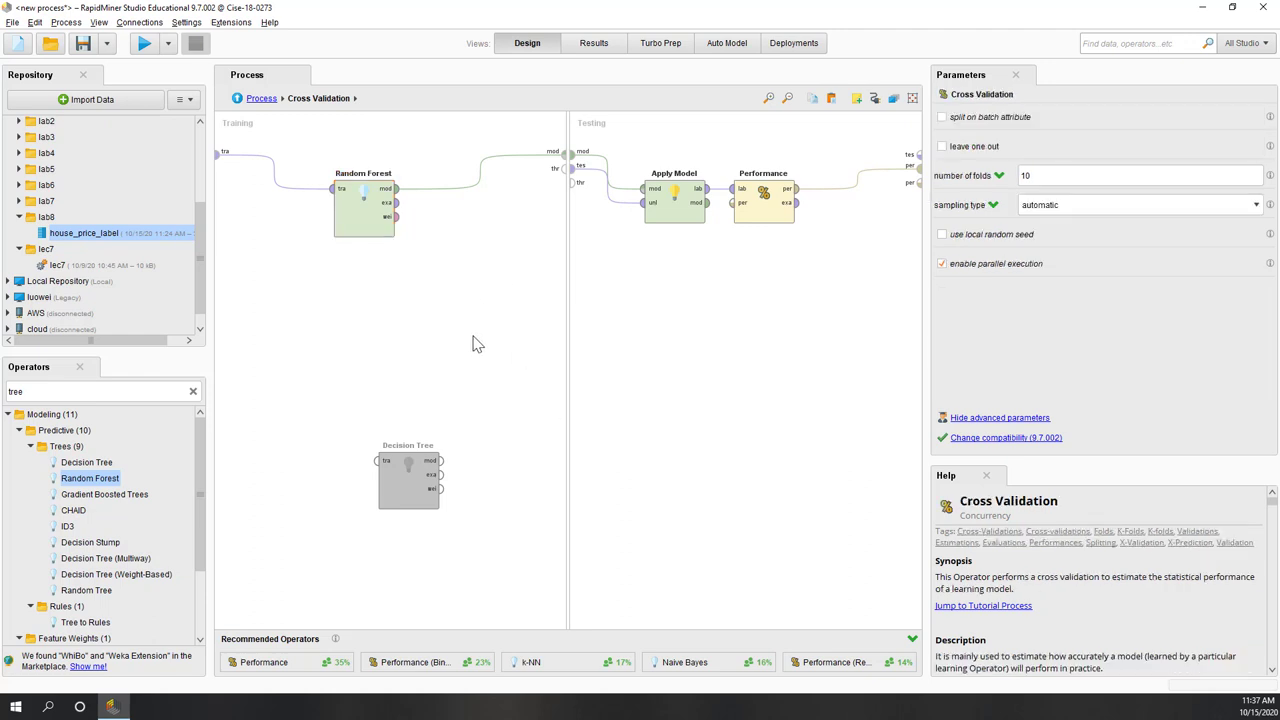
{"action": "left_click_drag", "start_coordinate": [1047, 175], "coordinate": [1003, 177]}
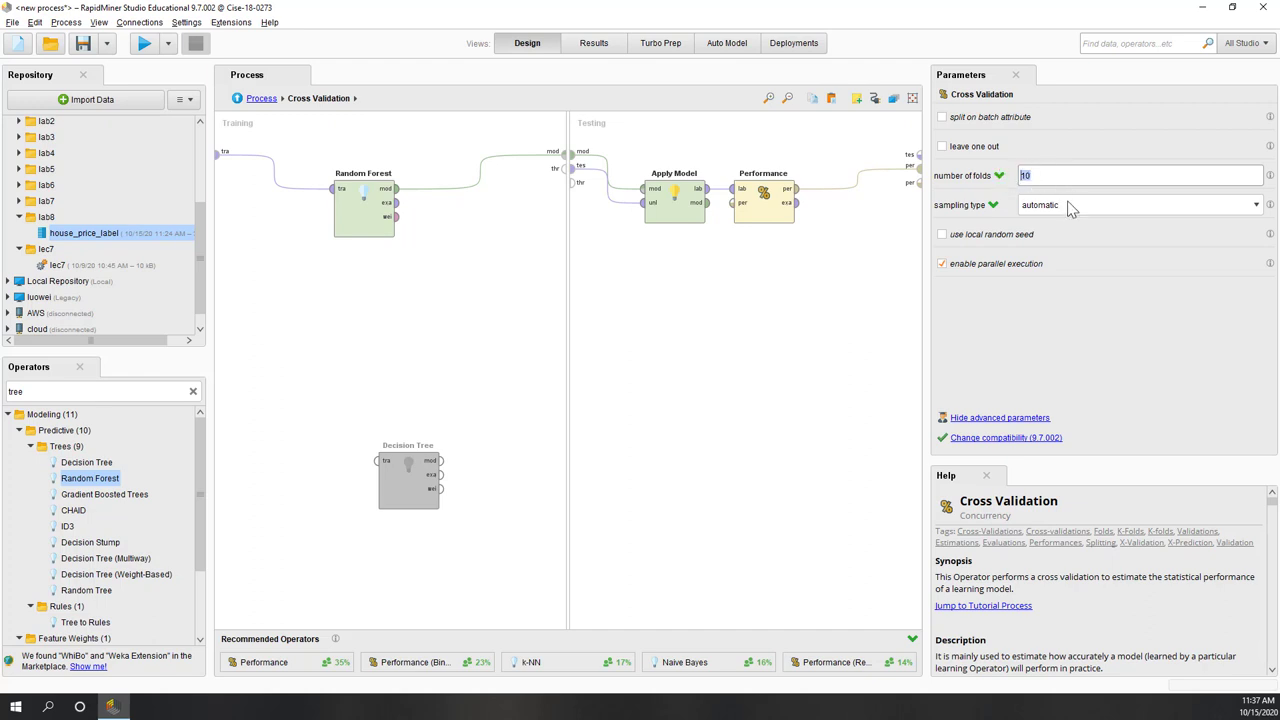
{"action": "left_click", "coordinate": [826, 440]}
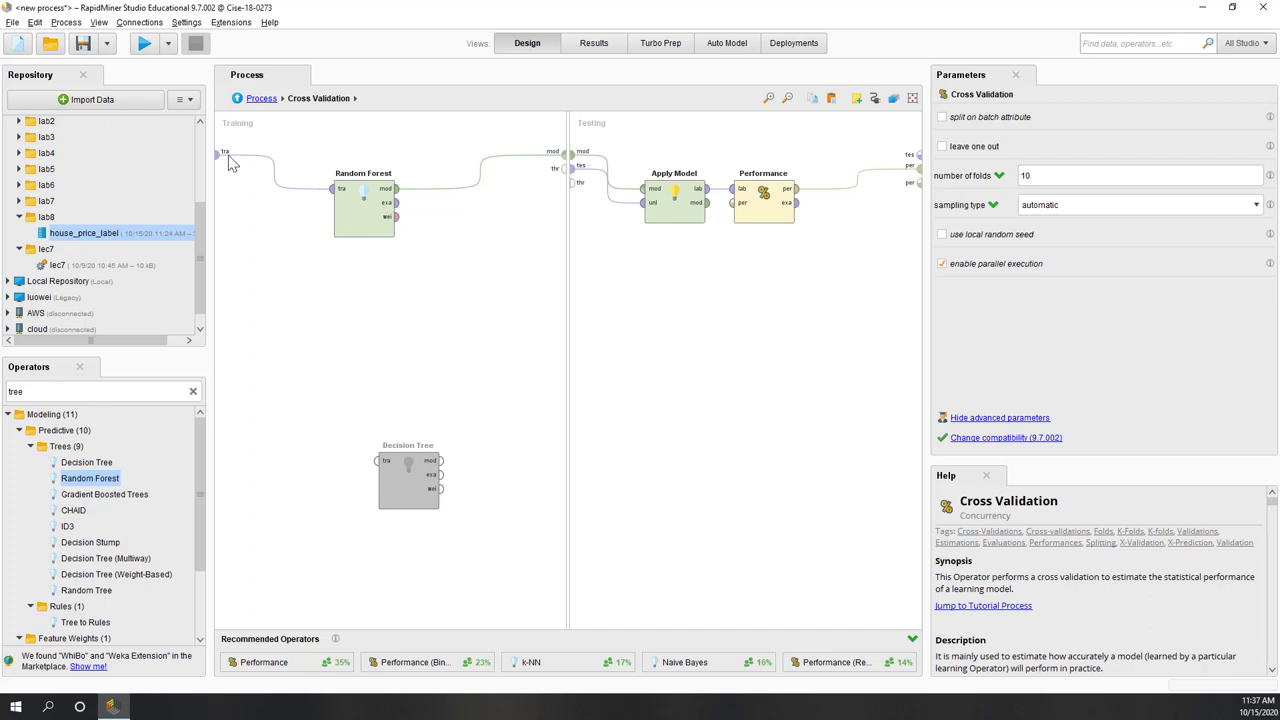
Run the main process with the random forest and examine the accuracy and kappa values with their deviations.
{"action": "left_click", "coordinate": [256, 100]}
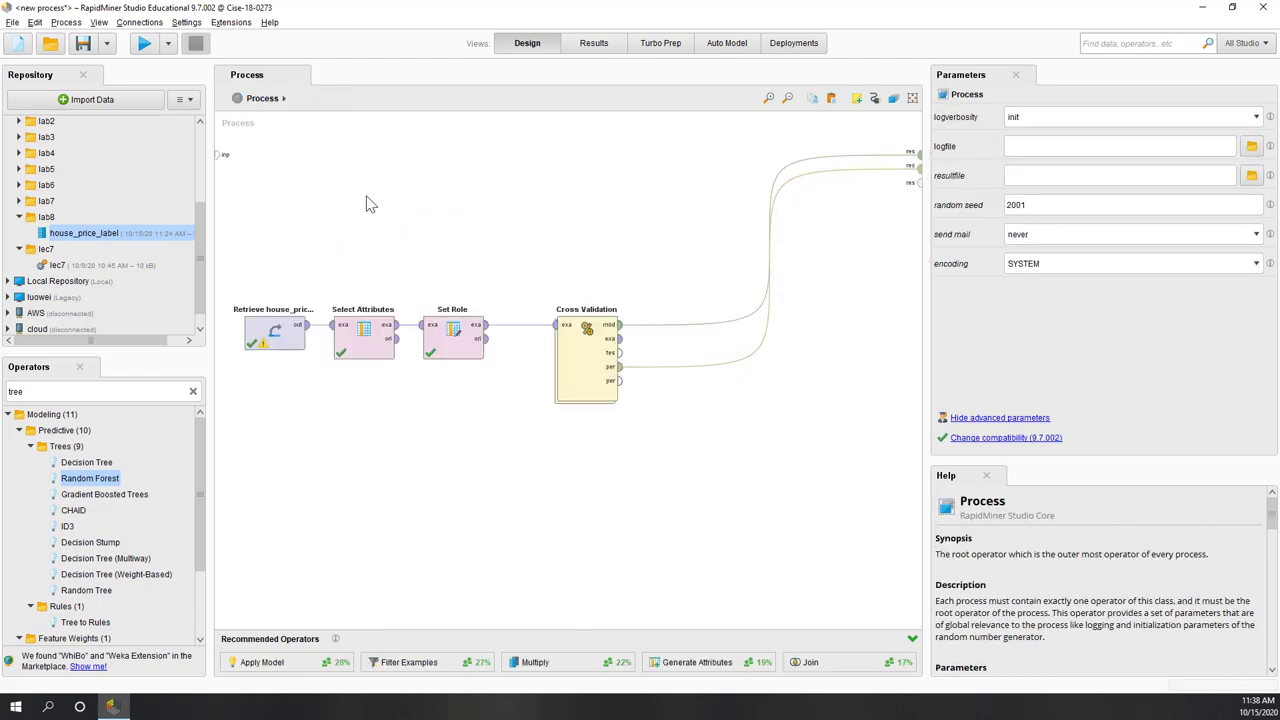
{"action": "left_click", "coordinate": [142, 48]}
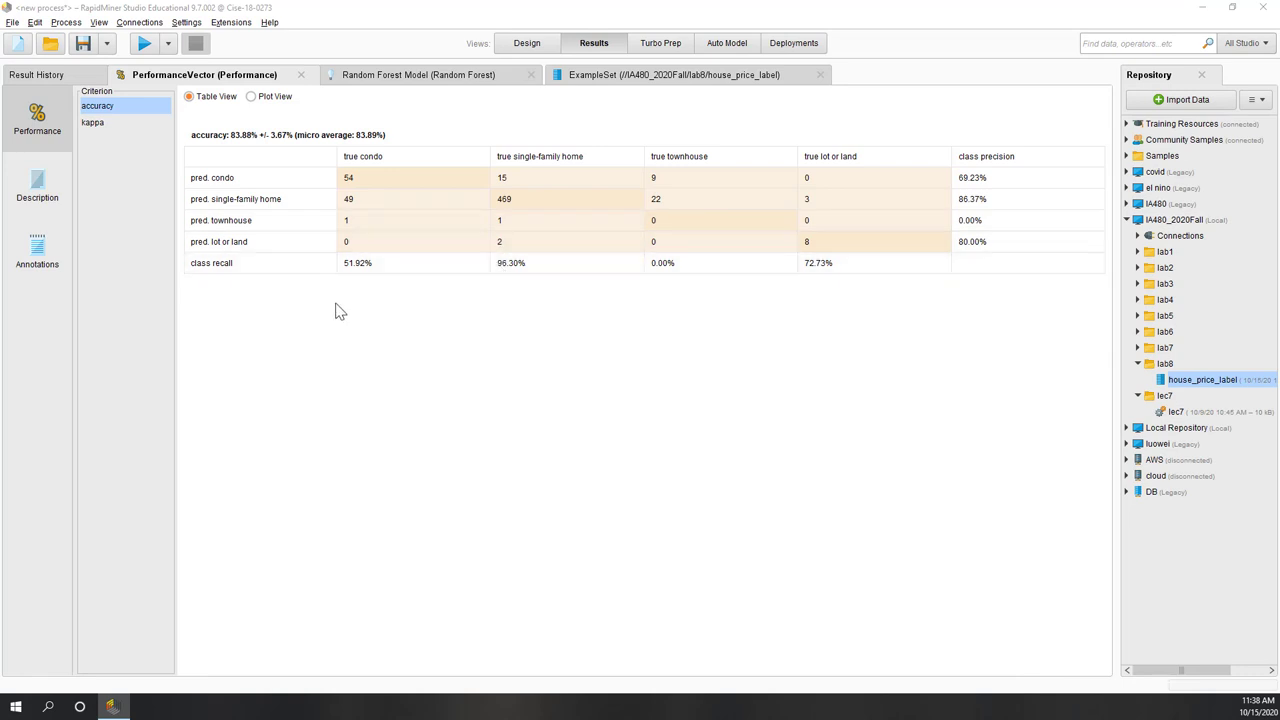
{"action": "left_click", "coordinate": [95, 123]}
{"action": "left_click", "coordinate": [98, 106]}
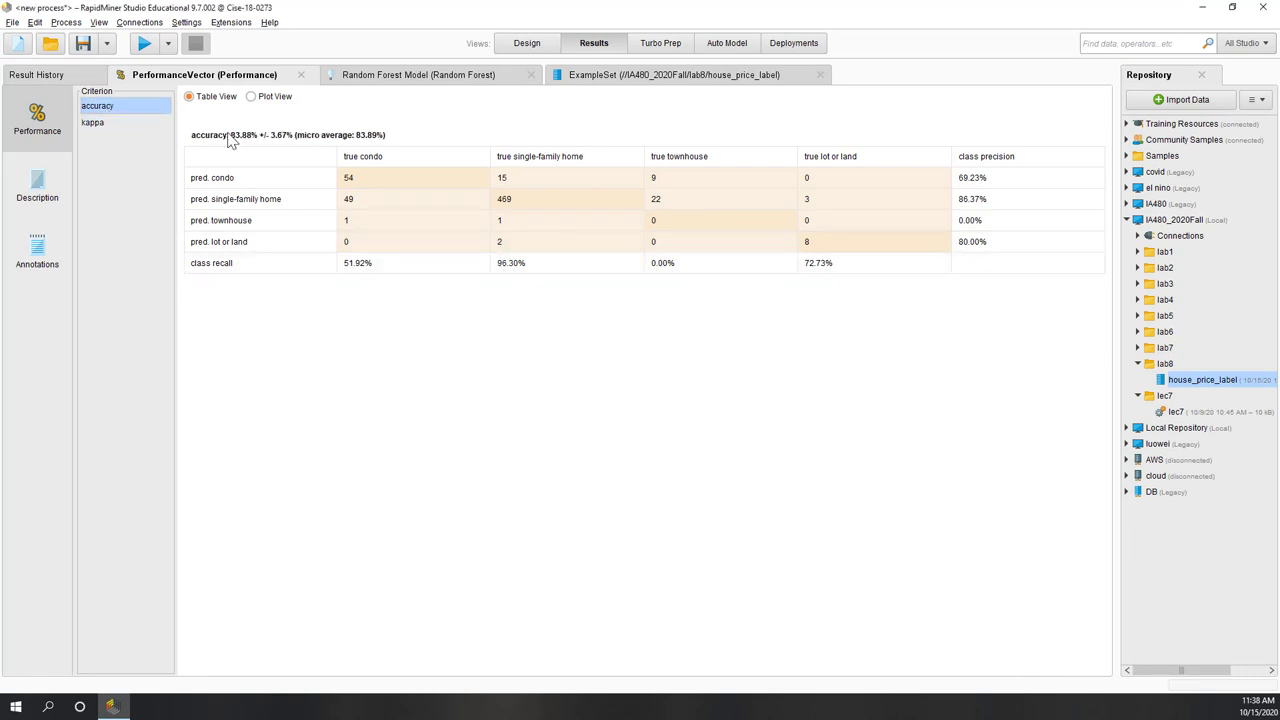
{"action": "left_click_drag", "start_coordinate": [231, 136], "coordinate": [268, 140]}
{"action": "left_click", "coordinate": [243, 150]}
{"action": "left_click", "coordinate": [140, 125]}
{"action": "left_click_drag", "start_coordinate": [226, 140], "coordinate": [276, 140]}
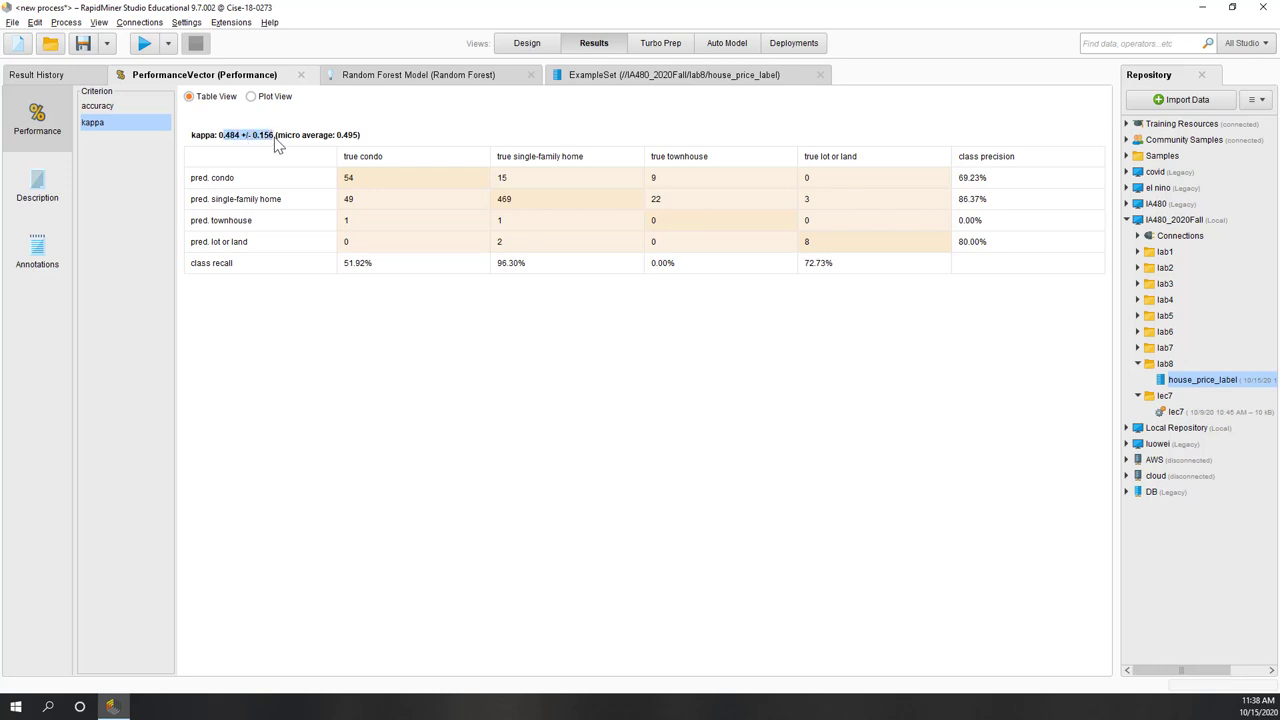
{"action": "left_click", "coordinate": [224, 146]}
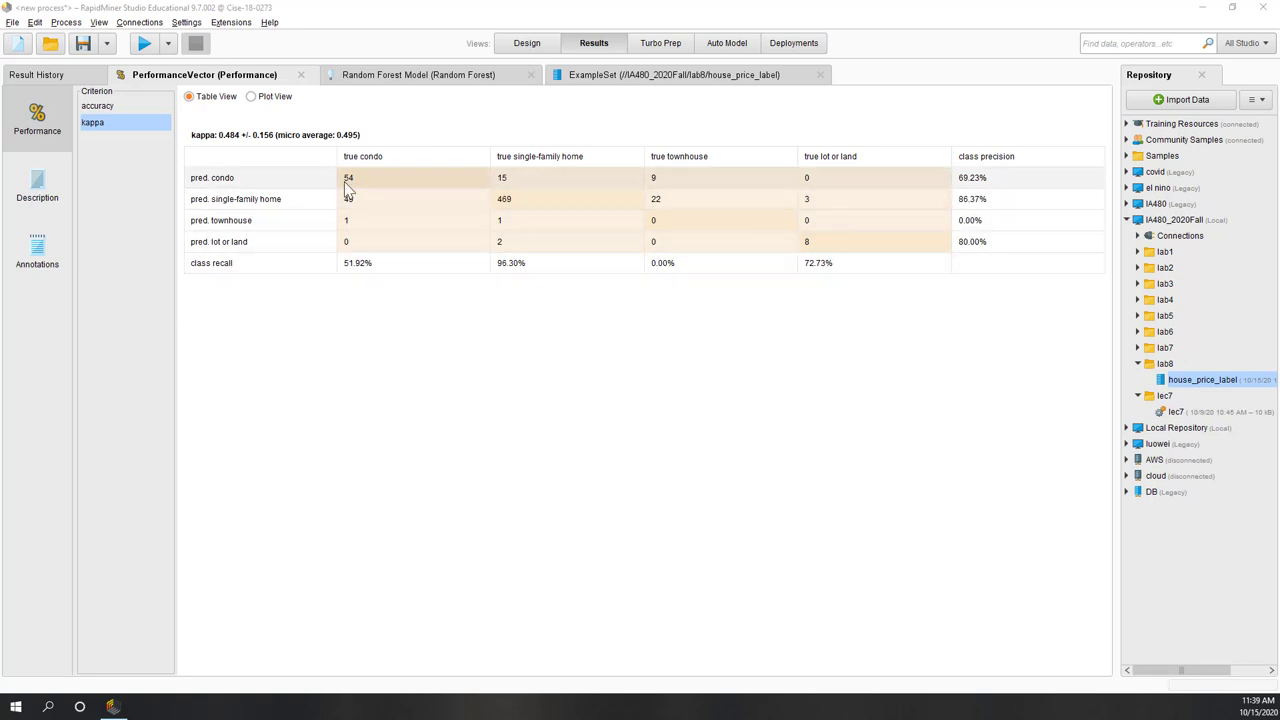
Open the Random Forest Model result and examine the graphs of several individual trees from across its list.
{"action": "left_click", "coordinate": [380, 76]}
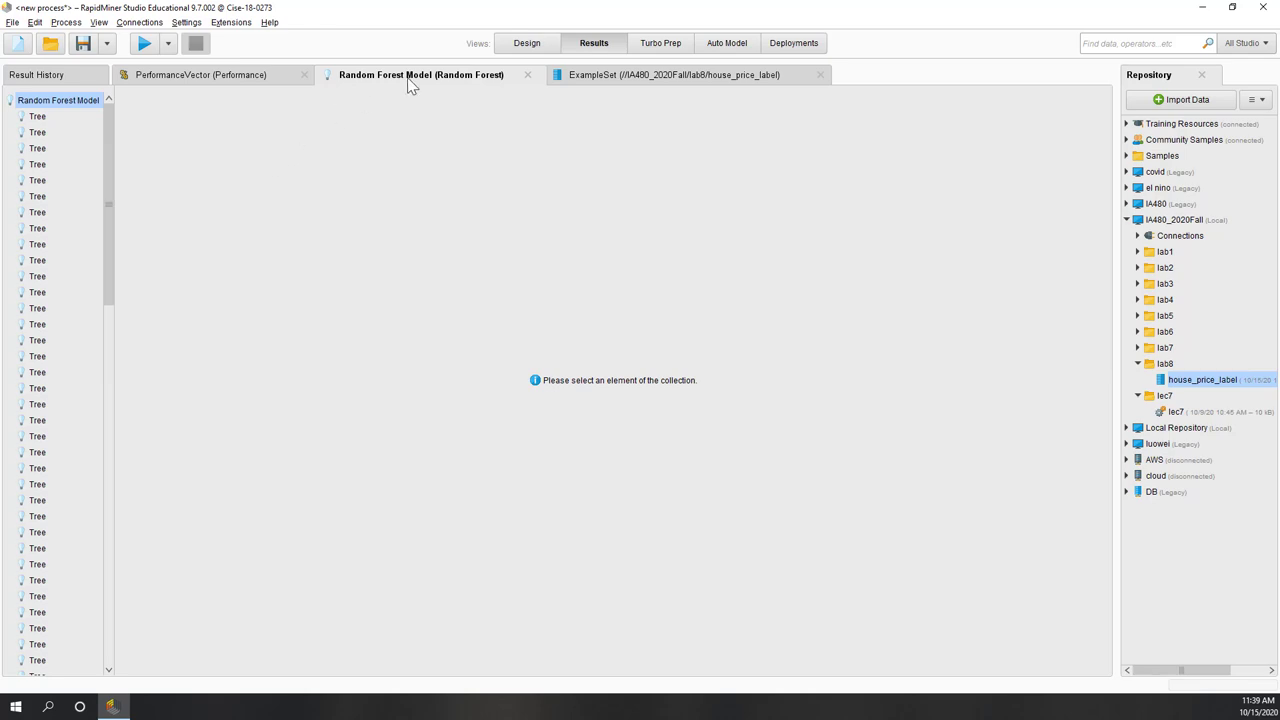
{"action": "left_click", "coordinate": [37, 118]}
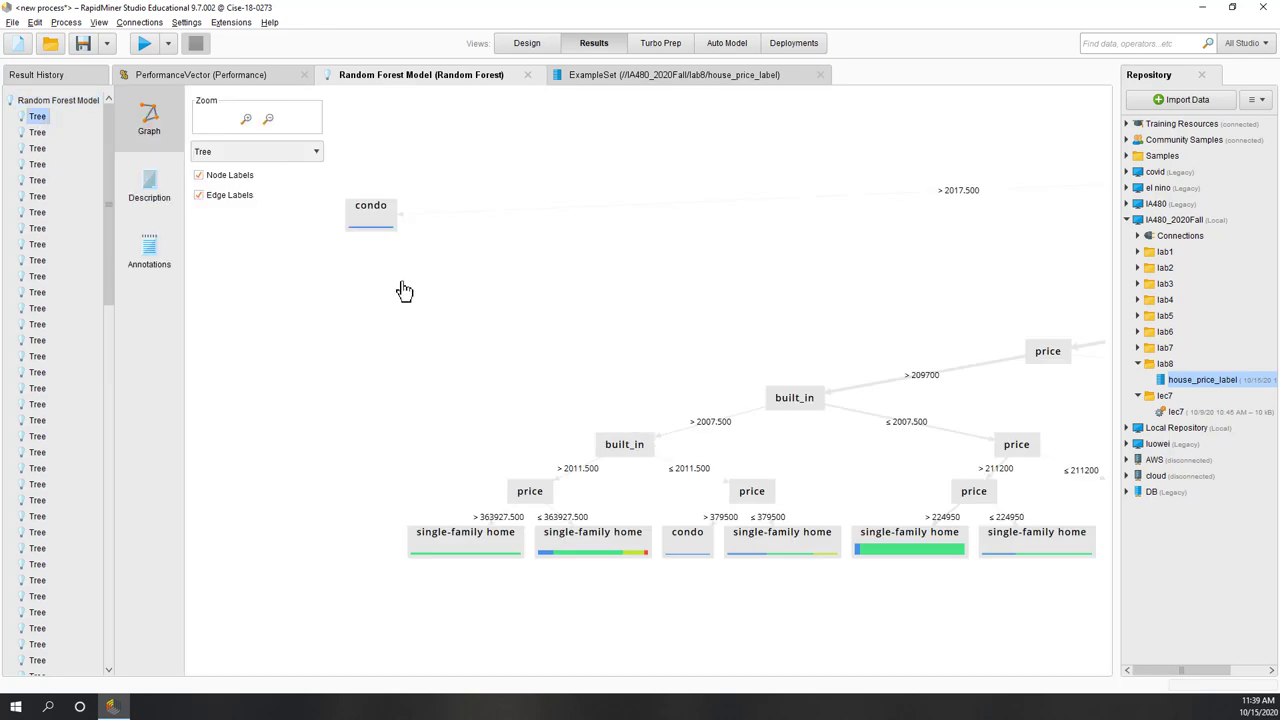
{"action": "scroll", "coordinate": [404, 290], "scroll_direction": "down", "scroll_amount": 5}
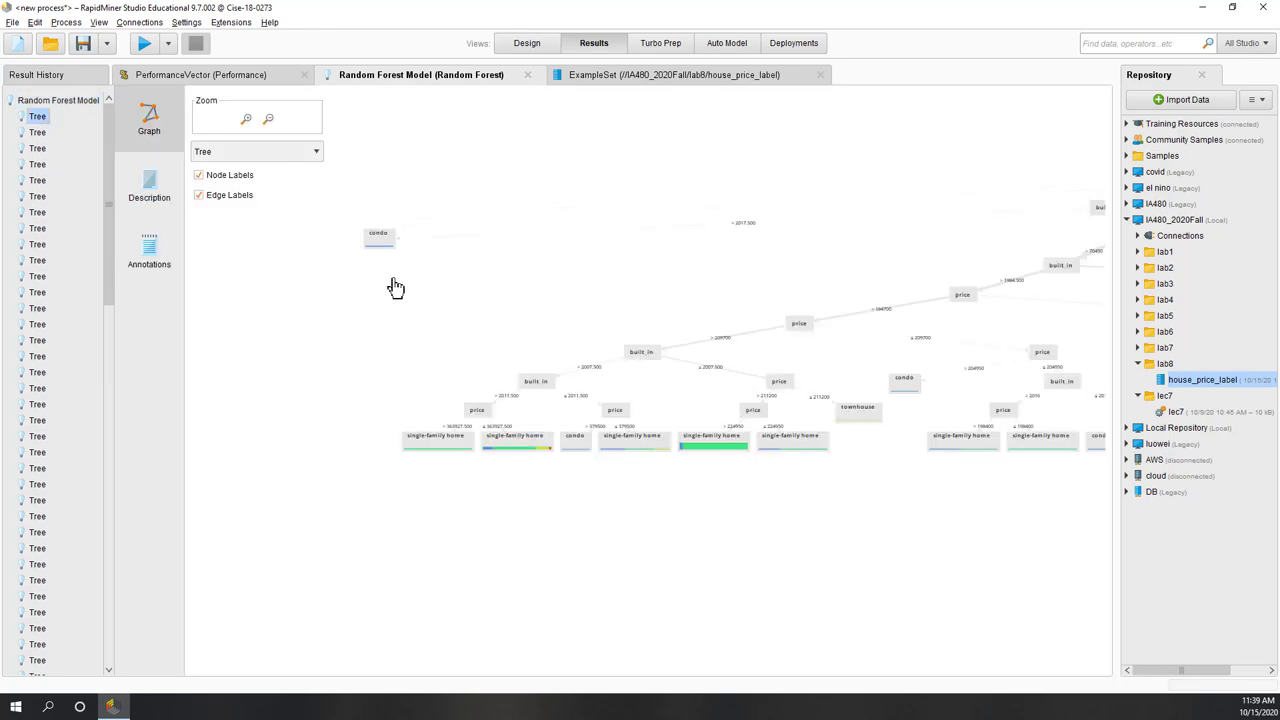
{"action": "left_click", "coordinate": [36, 245]}
{"action": "left_click", "coordinate": [37, 337]}
{"action": "scroll", "coordinate": [36, 340], "scroll_direction": "down", "scroll_amount": 5}
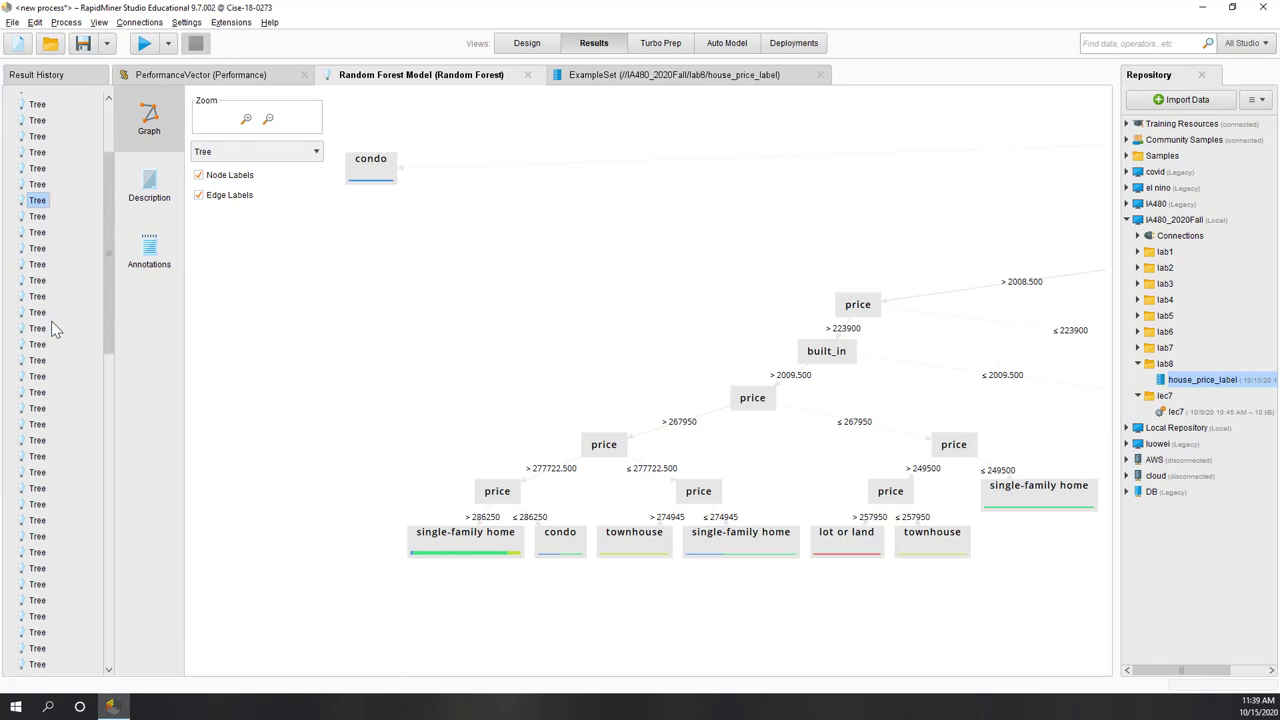
{"action": "scroll", "coordinate": [40, 397], "scroll_direction": "down", "scroll_amount": 5}
{"action": "left_click", "coordinate": [36, 398]}
{"action": "scroll", "coordinate": [30, 430], "scroll_direction": "down", "scroll_amount": 5}
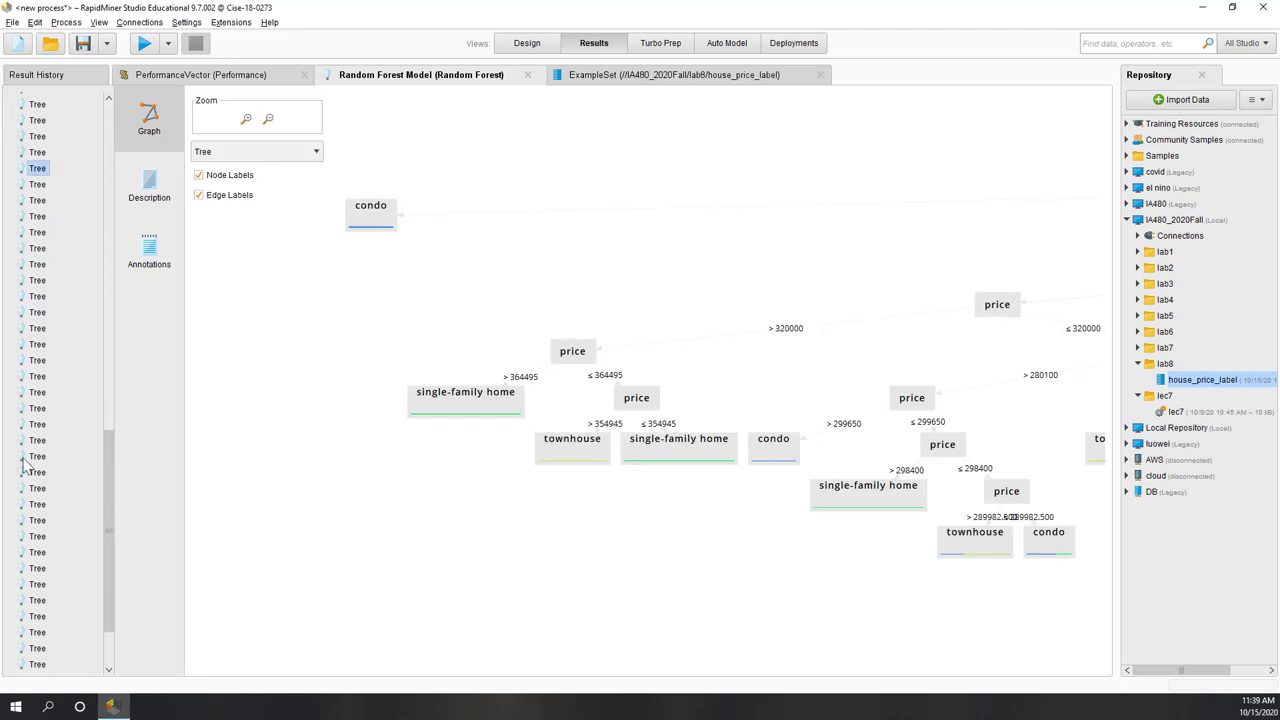
{"action": "left_click", "coordinate": [37, 568]}
{"action": "scroll", "coordinate": [45, 515], "scroll_direction": "down", "scroll_amount": 1}
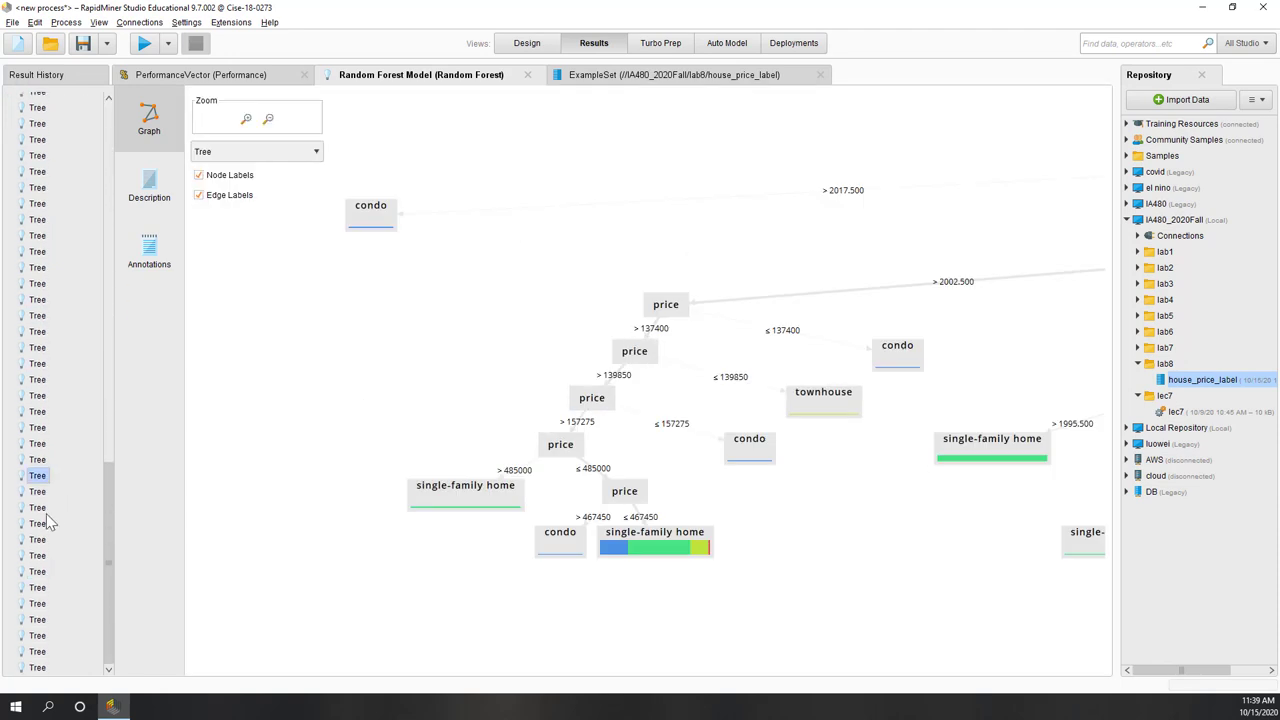
{"action": "left_click", "coordinate": [40, 619]}
{"action": "scroll", "coordinate": [480, 371], "scroll_direction": "down", "scroll_amount": 10}
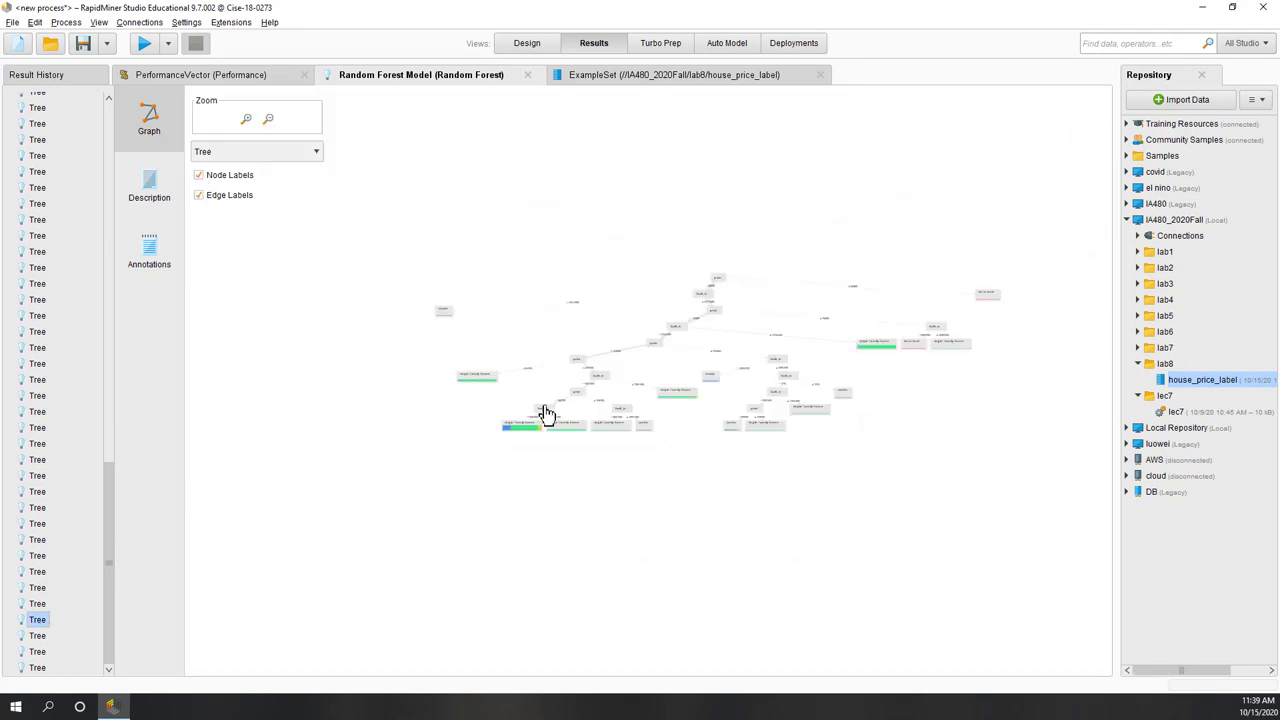
Recheck the random forest's kappa and accuracy results in the PerformanceVector.
{"action": "left_click", "coordinate": [257, 80]}
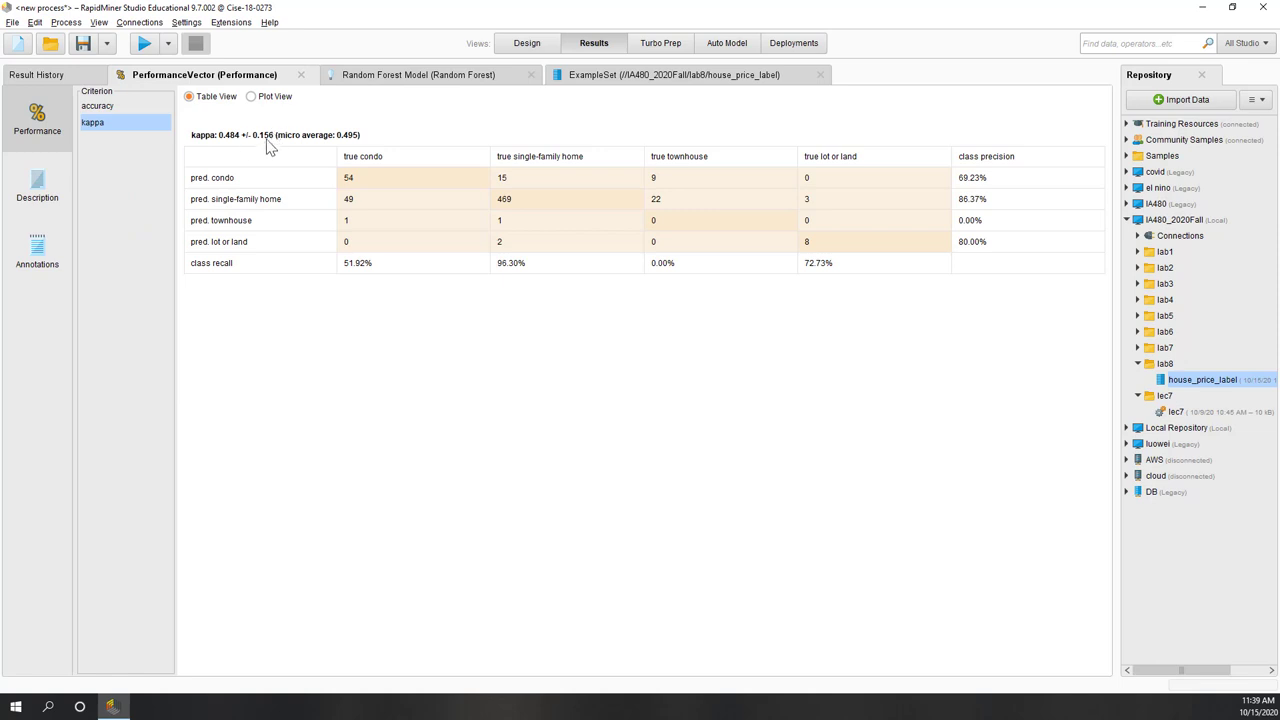
{"action": "left_click", "coordinate": [101, 109]}
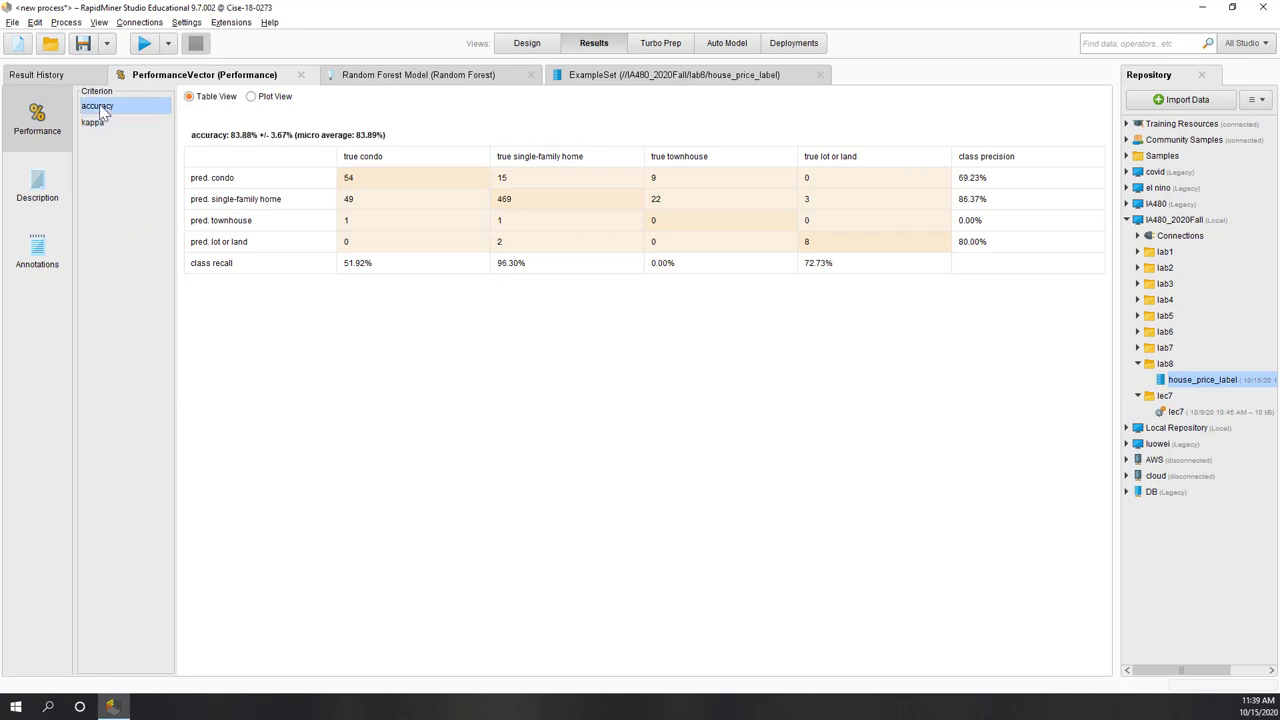
Add a Gradient Boosted Trees operator to the training part of Cross Validation, and disable Random Forest and move it aside.
{"action": "left_click", "coordinate": [527, 45]}
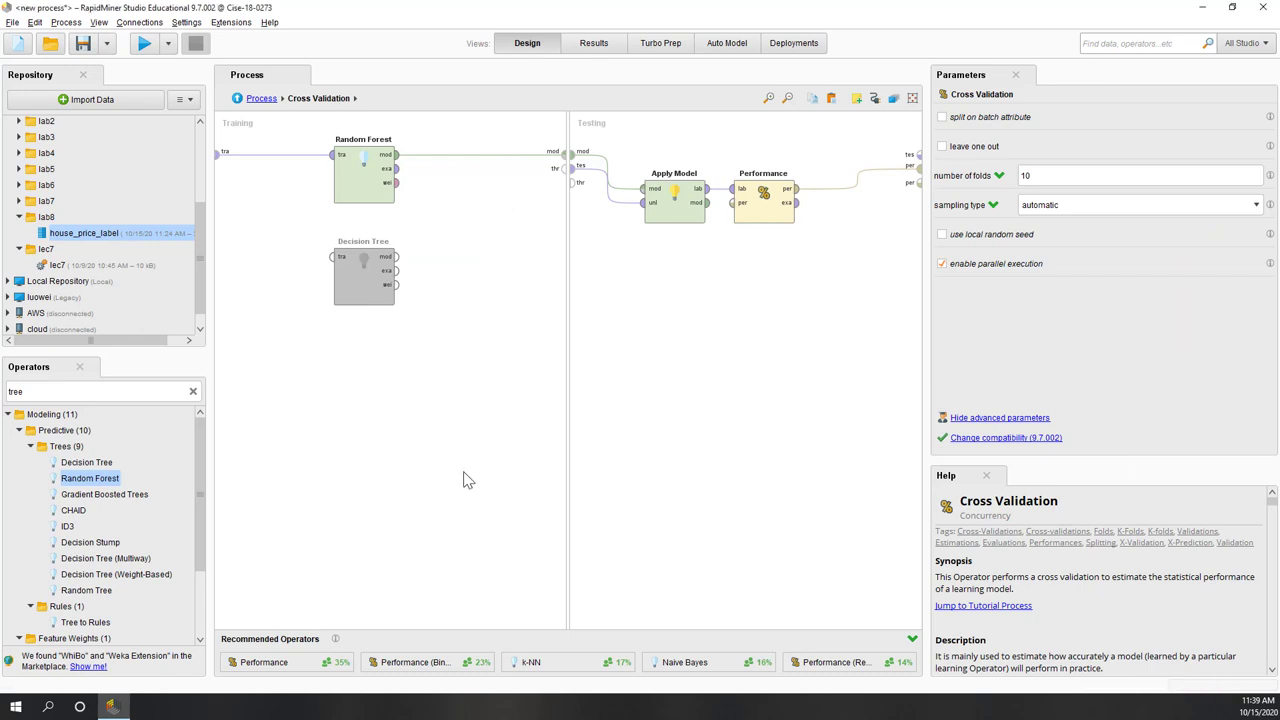
{"action": "left_click_drag", "start_coordinate": [122, 495], "coordinate": [343, 436]}
{"action": "left_click", "coordinate": [362, 193]}
{"action": "right_click", "coordinate": [362, 193]}
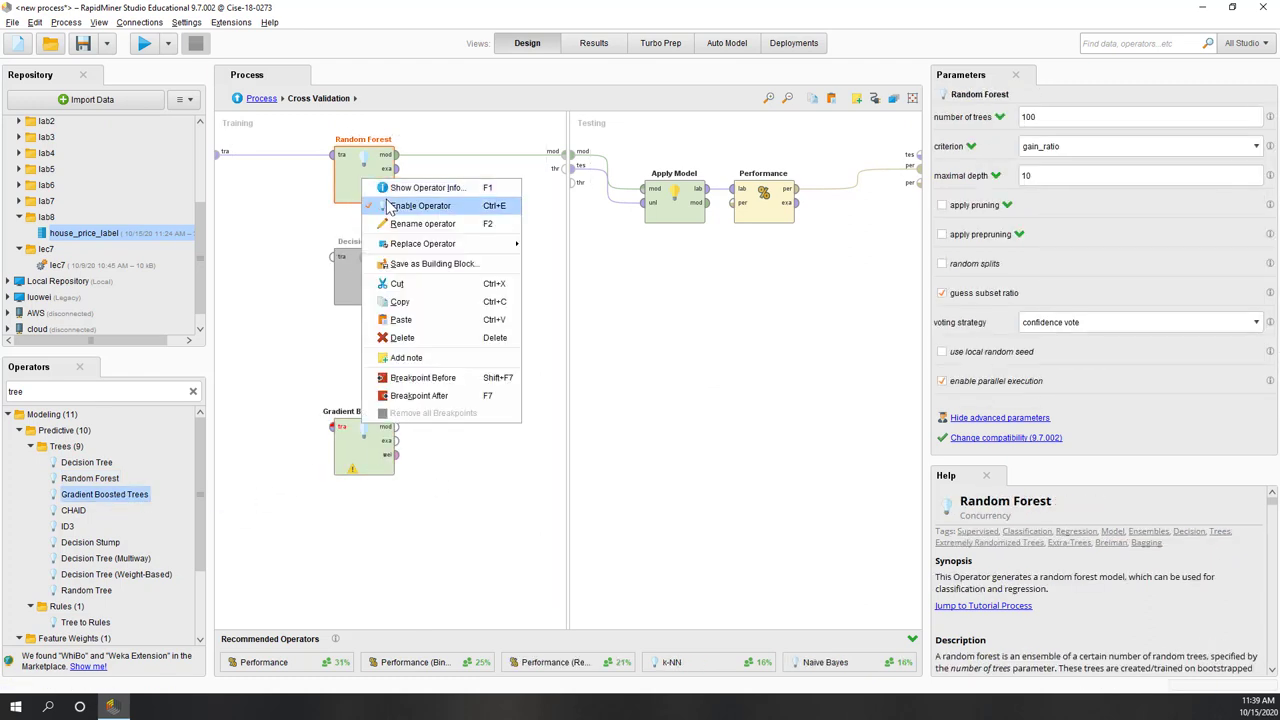
{"action": "left_click", "coordinate": [400, 203]}
{"action": "left_click_drag", "start_coordinate": [354, 189], "coordinate": [238, 432]}
Move Gradient Boosted Trees to the start of the training area and connect it between the training input and the model output.
{"action": "left_click_drag", "start_coordinate": [365, 458], "coordinate": [365, 188]}
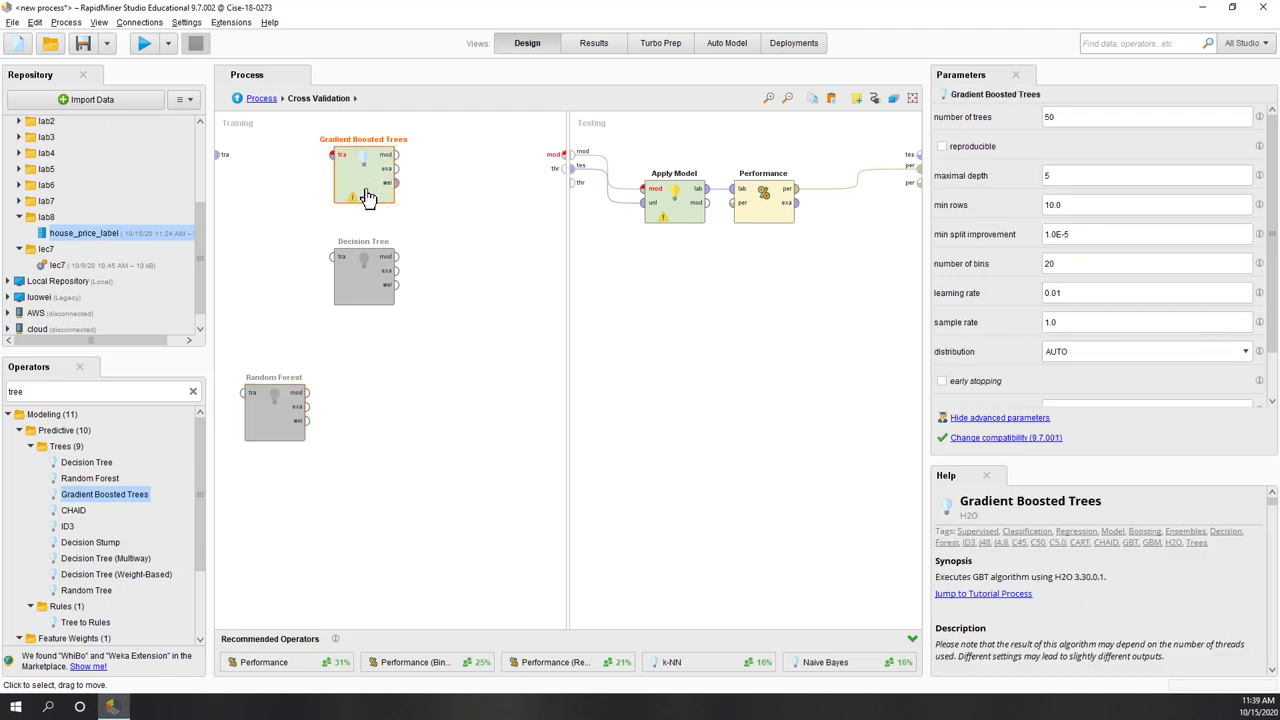
{"action": "left_click", "coordinate": [220, 165]}
{"action": "left_click", "coordinate": [218, 156]}
{"action": "left_click", "coordinate": [336, 155]}
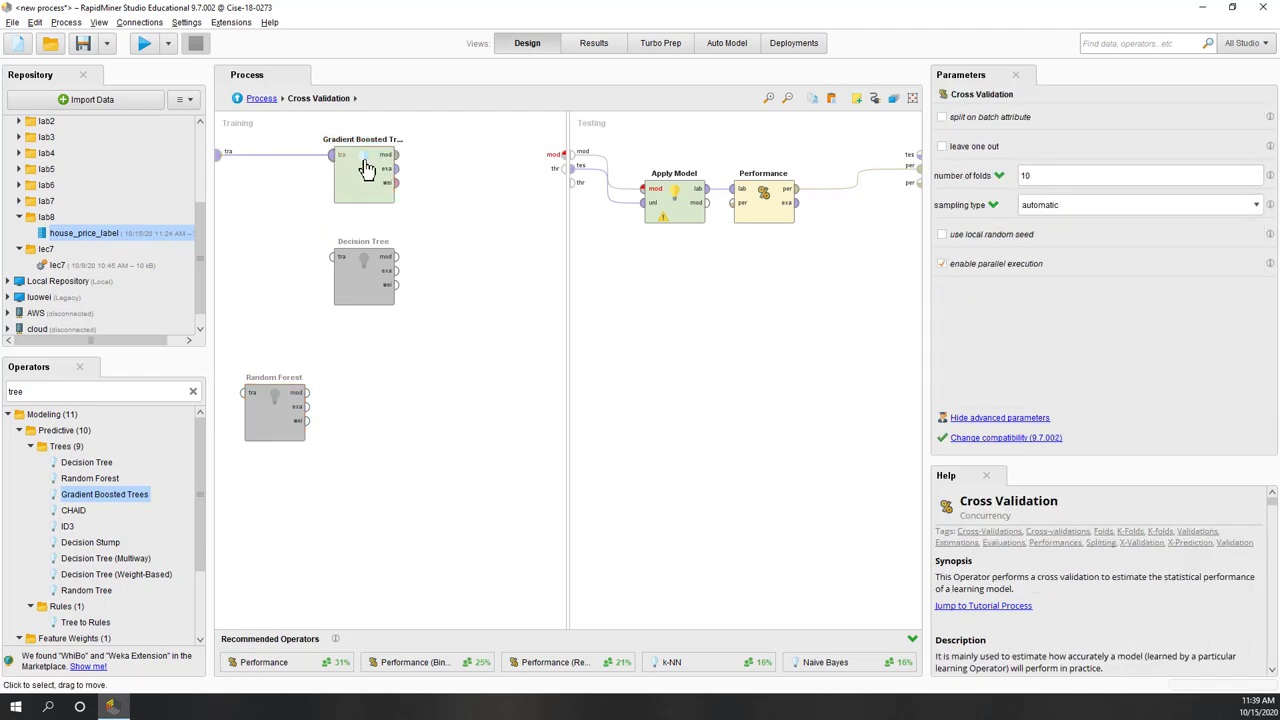
{"action": "left_click", "coordinate": [396, 154]}
{"action": "left_click", "coordinate": [566, 153]}
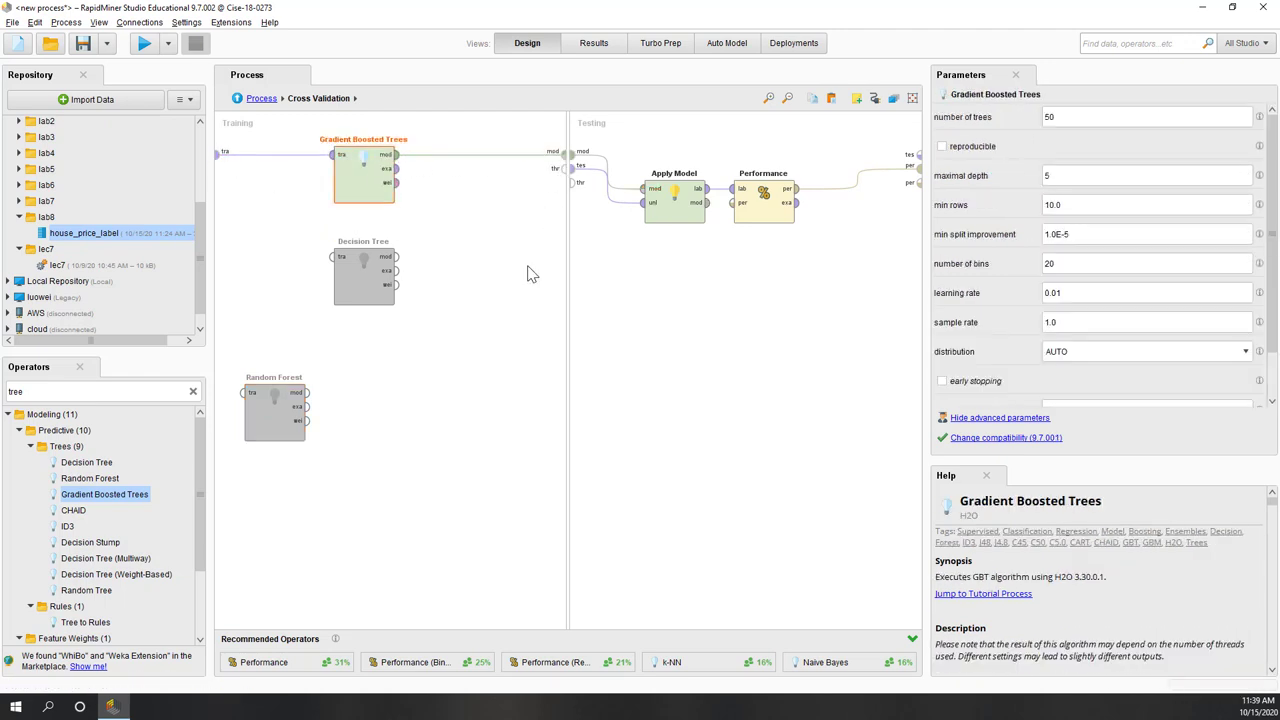
{"action": "left_click", "coordinate": [526, 274]}
Set the number of trees of Gradient Boosted Trees to 20.
{"action": "left_click", "coordinate": [362, 200]}
{"action": "left_click_drag", "start_coordinate": [1069, 117], "coordinate": [1018, 118]}
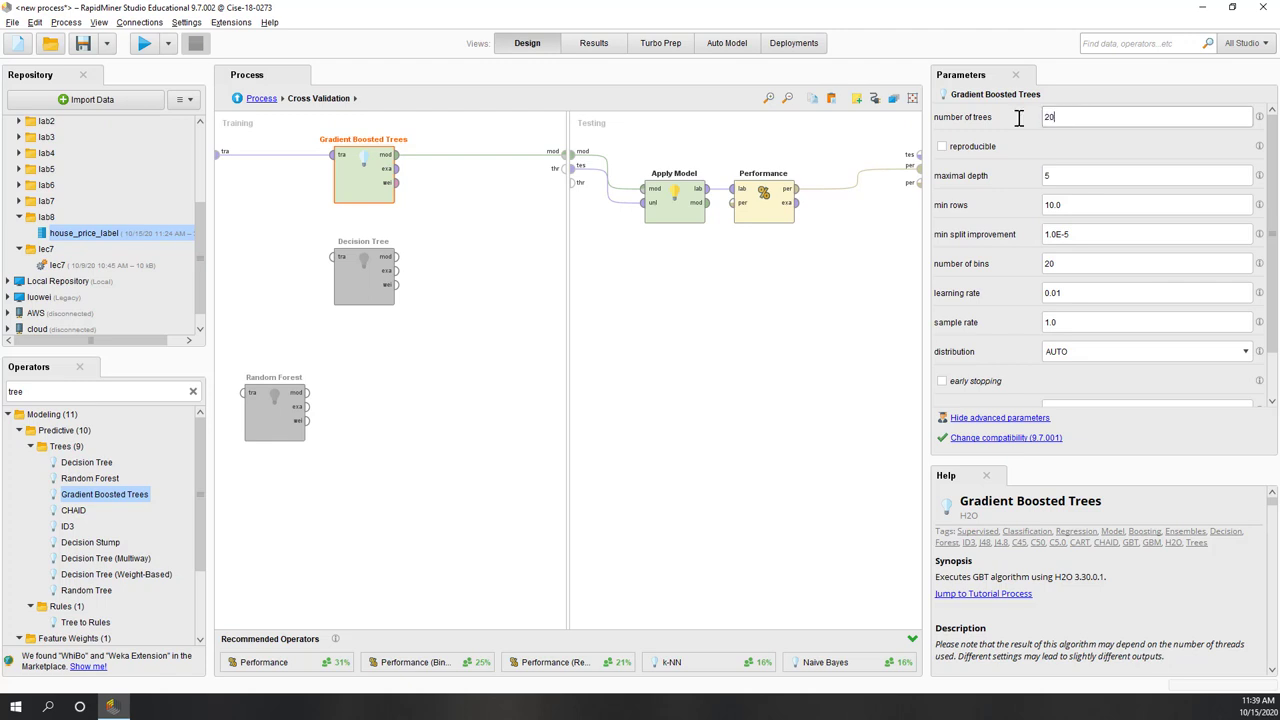
{"action": "left_click", "coordinate": [1077, 175]}
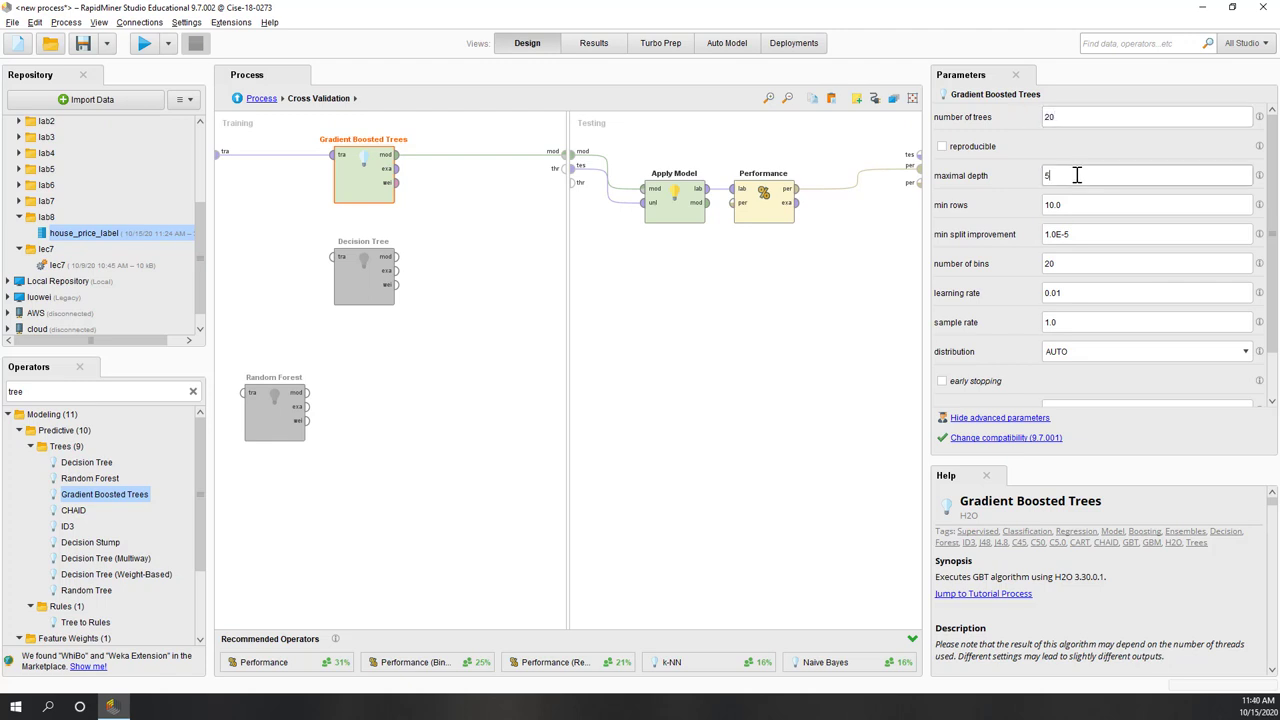
{"action": "left_click", "coordinate": [869, 430]}
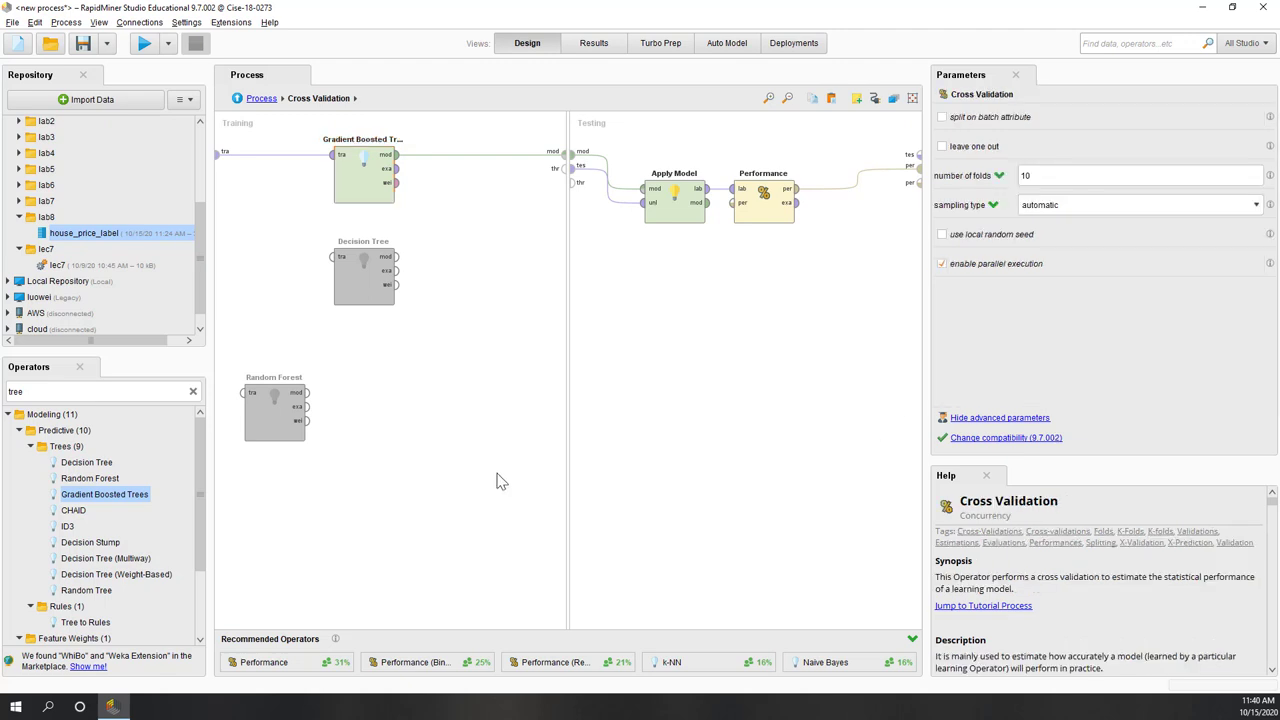
Run the main process with Gradient Boosted Trees and examine the resulting accuracy and kappa with their deviations.
{"action": "left_click", "coordinate": [262, 99]}
{"action": "left_click", "coordinate": [144, 45]}
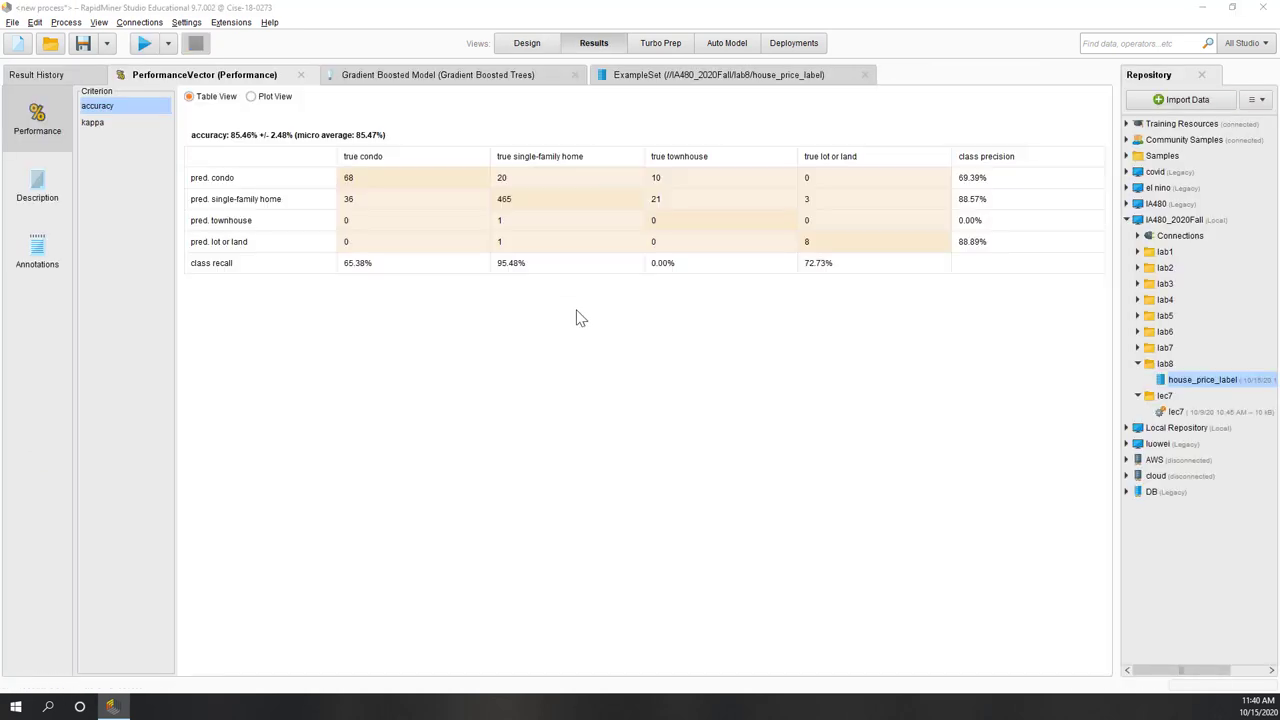
{"action": "left_click", "coordinate": [113, 122]}
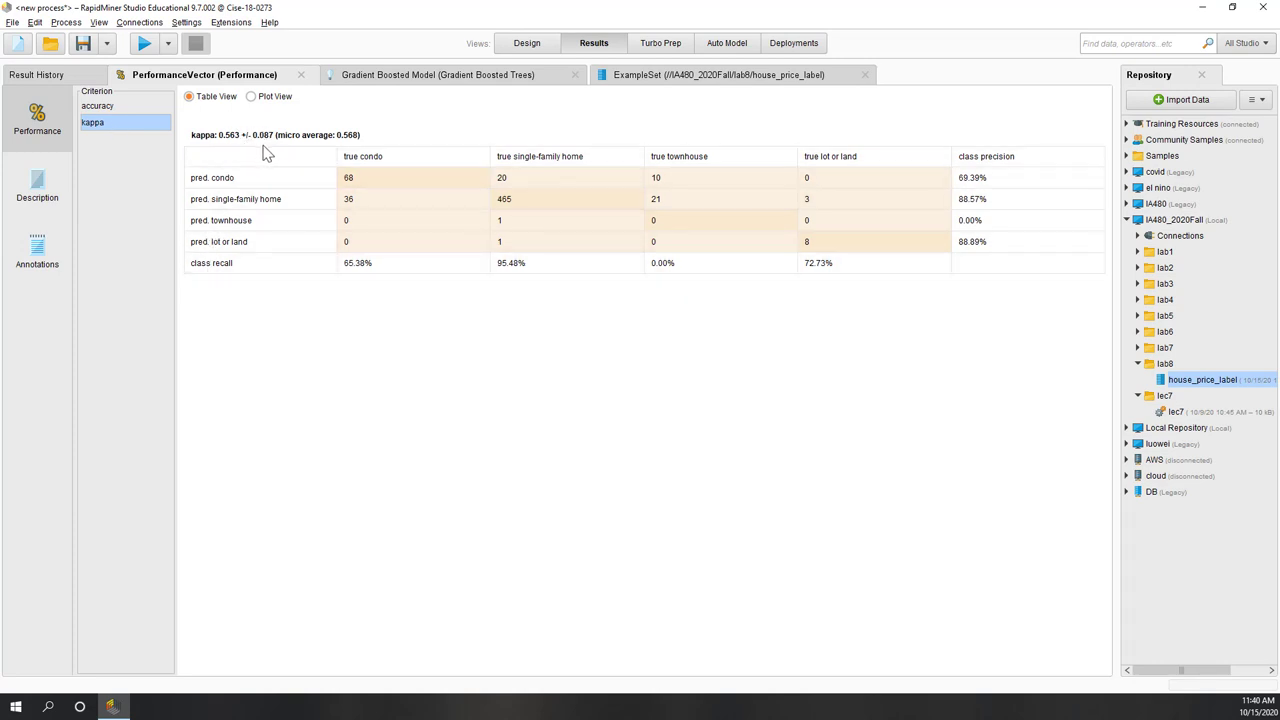
{"action": "left_click_drag", "start_coordinate": [227, 138], "coordinate": [270, 139]}
{"action": "left_click", "coordinate": [141, 108]}
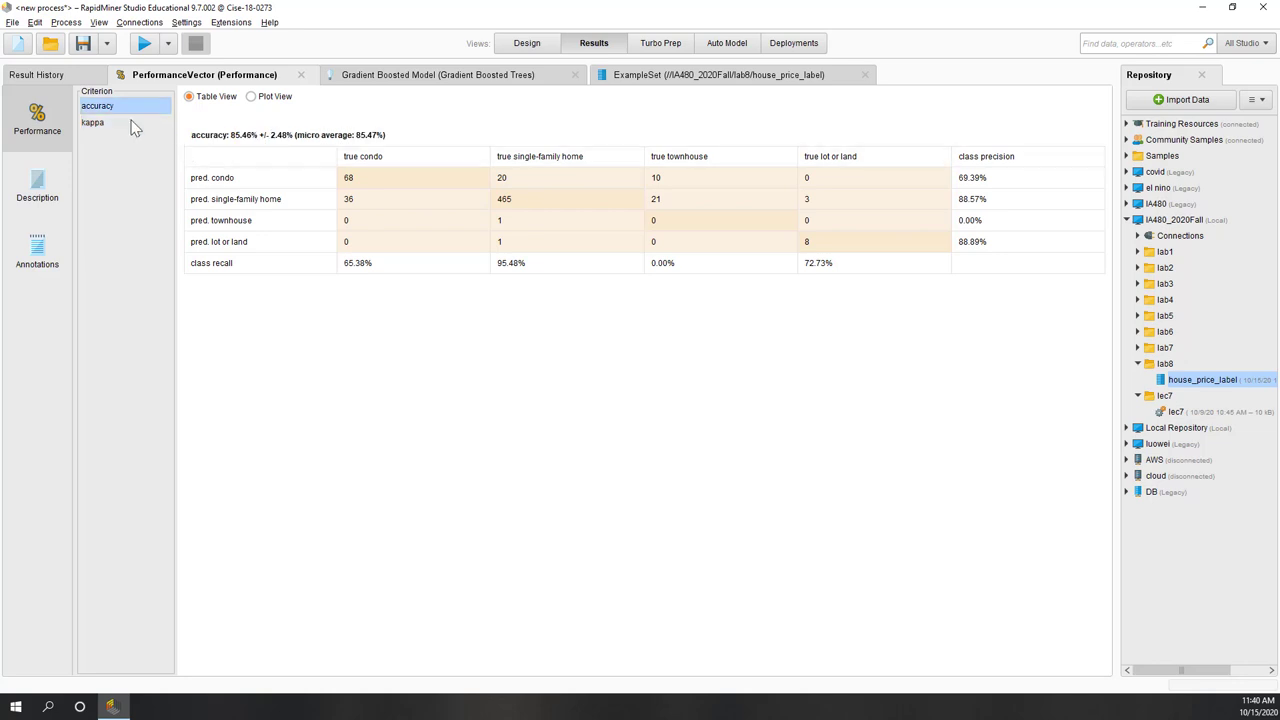
{"action": "left_click", "coordinate": [133, 123]}
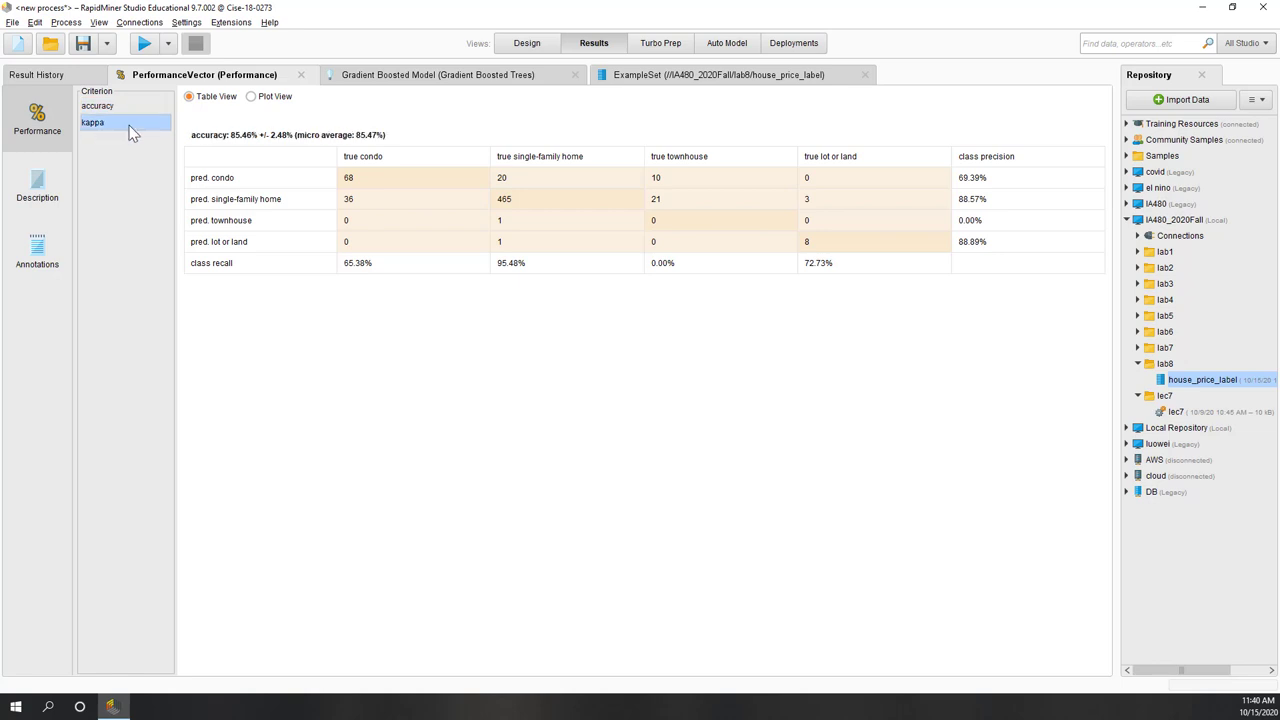
Open the Gradient Boosted Model result and examine the graphs of several class-specific trees from Tree 1 through Tree 18.
{"action": "left_click", "coordinate": [376, 78]}
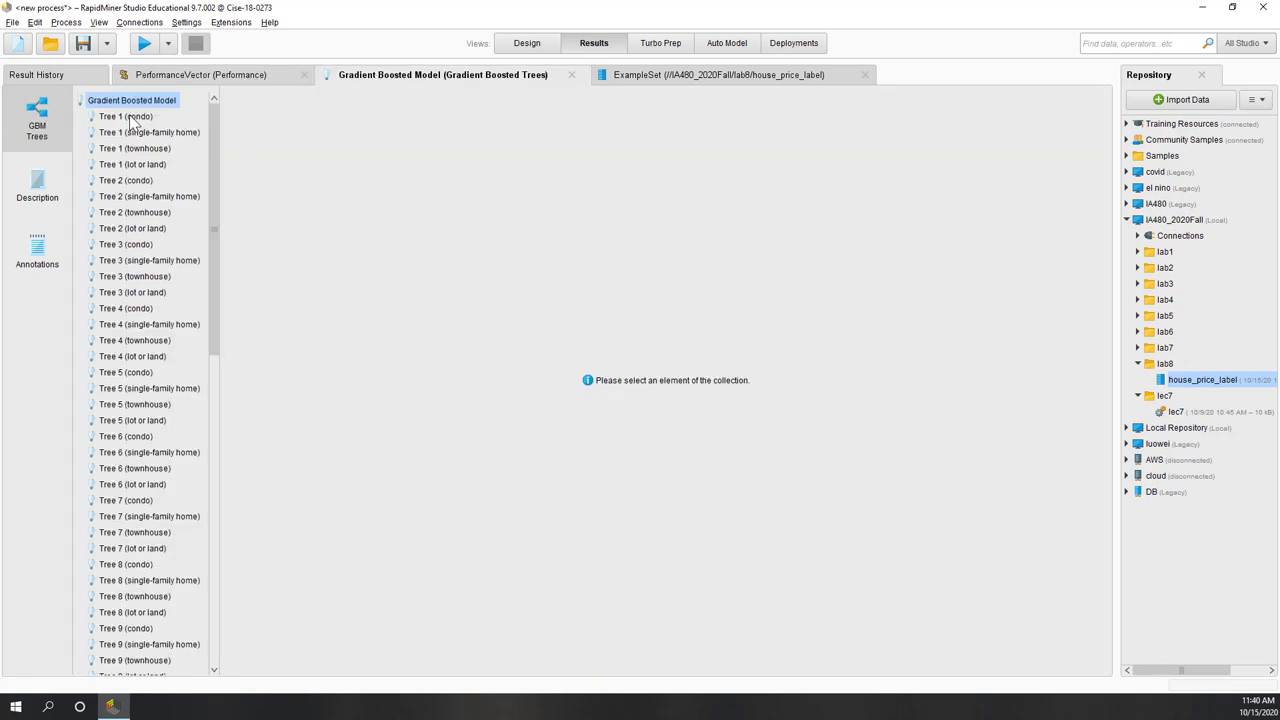
{"action": "left_click", "coordinate": [133, 117]}
{"action": "left_click", "coordinate": [140, 228]}
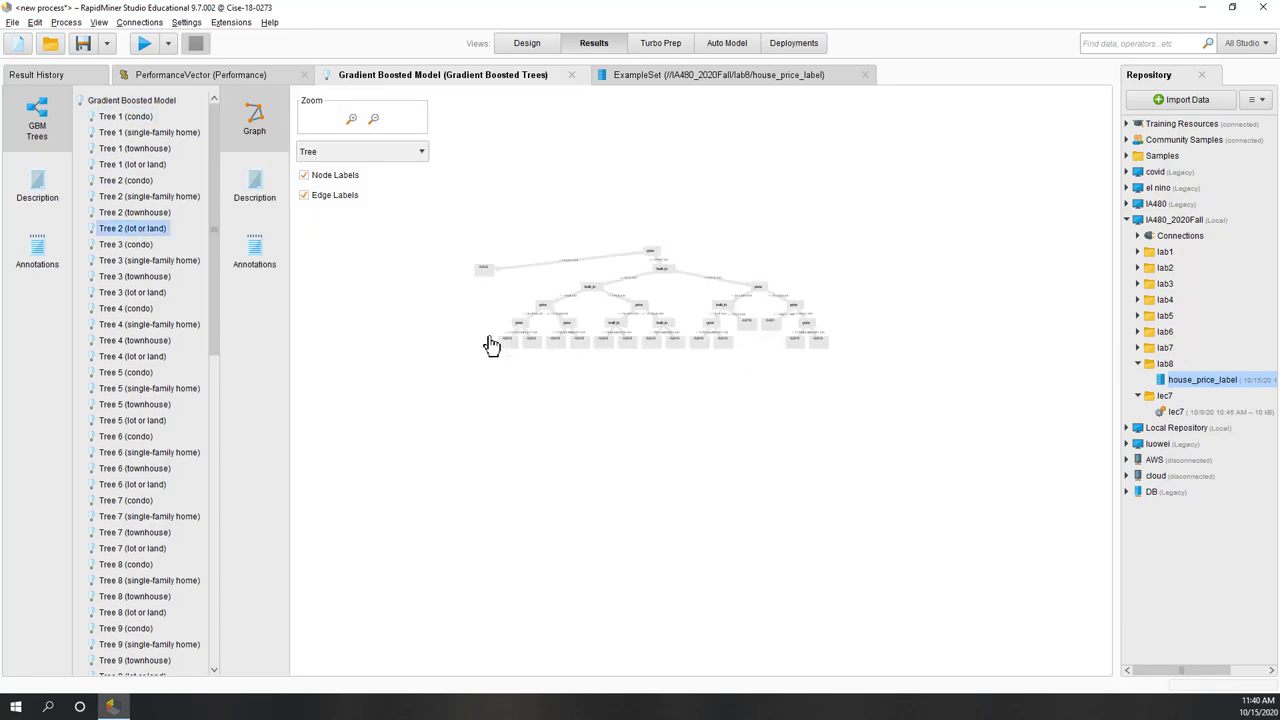
{"action": "left_click", "coordinate": [160, 324]}
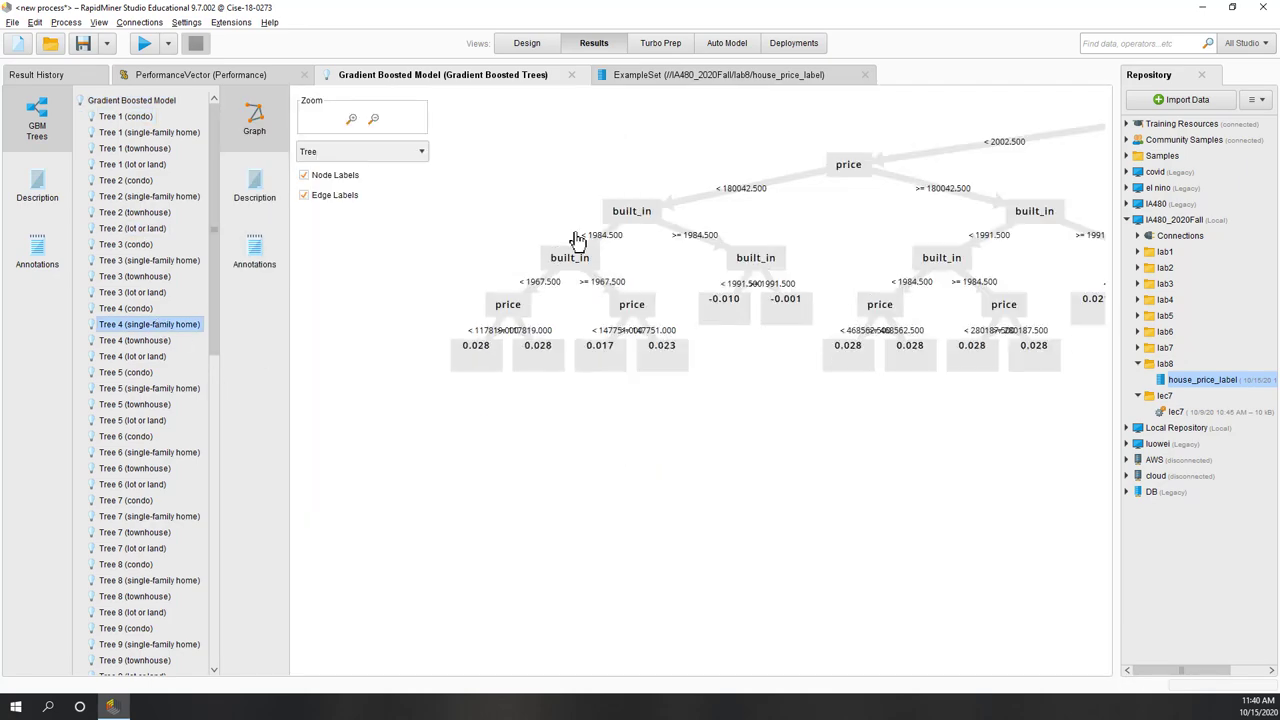
{"action": "scroll", "coordinate": [577, 240], "scroll_direction": "down", "scroll_amount": 10}
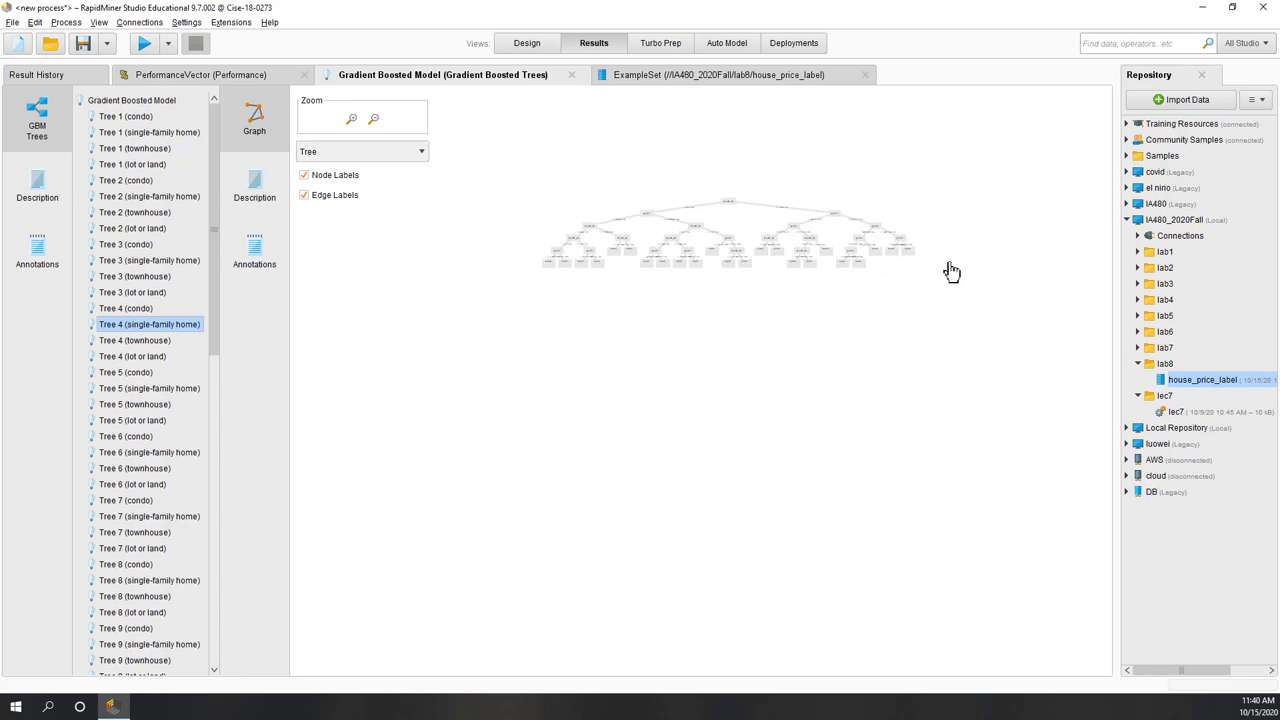
{"action": "scroll", "coordinate": [823, 195], "scroll_direction": "up", "scroll_amount": 3}
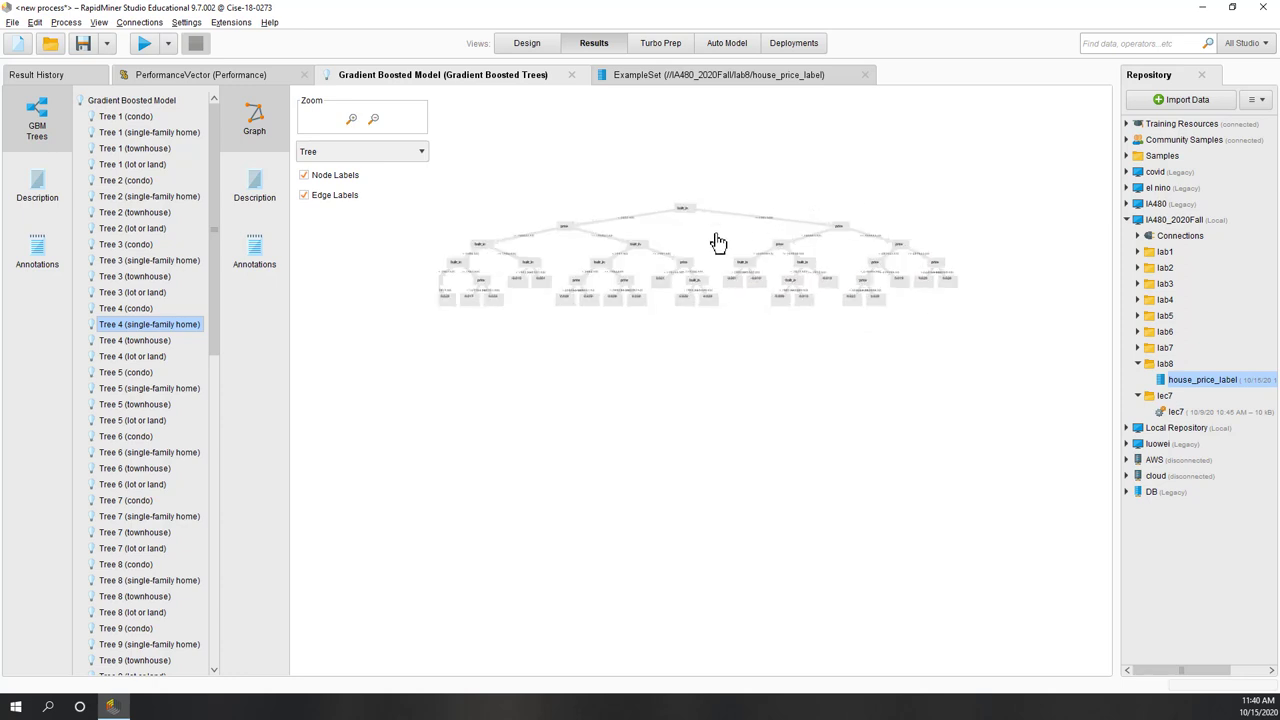
{"action": "scroll", "coordinate": [150, 415], "scroll_direction": "down", "scroll_amount": 2}
{"action": "left_click", "coordinate": [150, 416]}
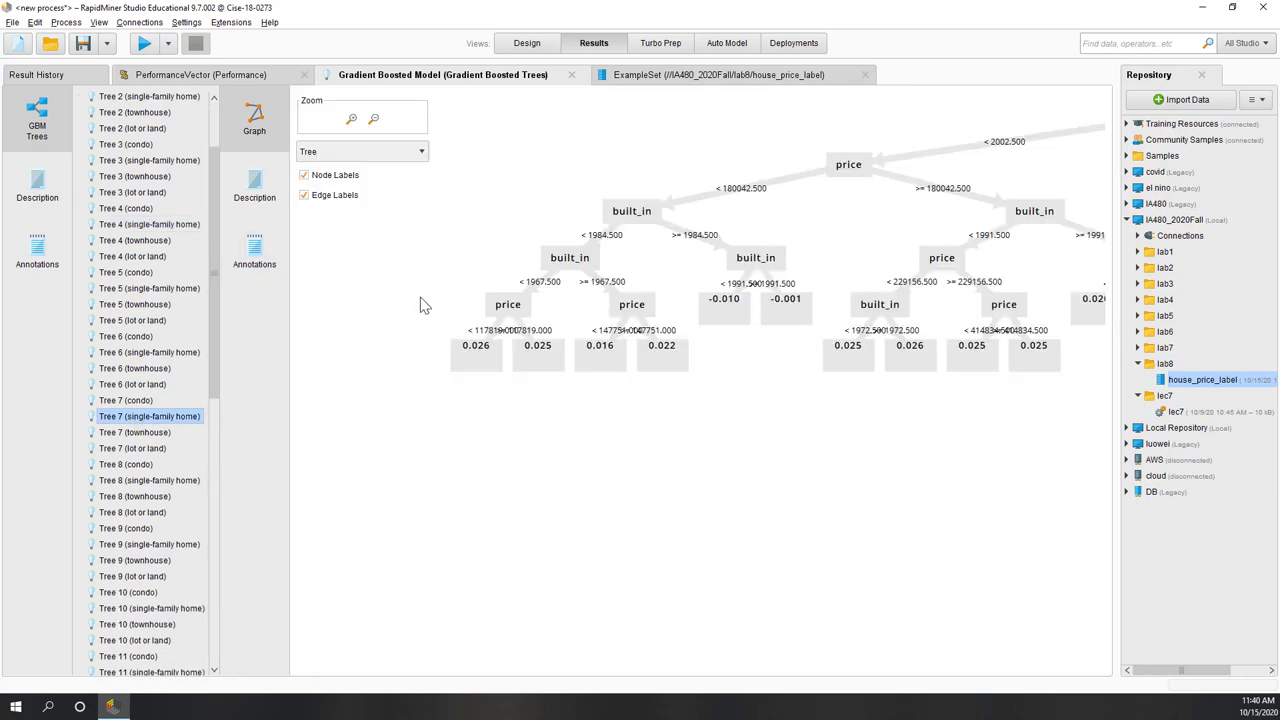
{"action": "scroll", "coordinate": [563, 280], "scroll_direction": "down", "scroll_amount": 2}
{"action": "scroll", "coordinate": [106, 523], "scroll_direction": "down", "scroll_amount": 5}
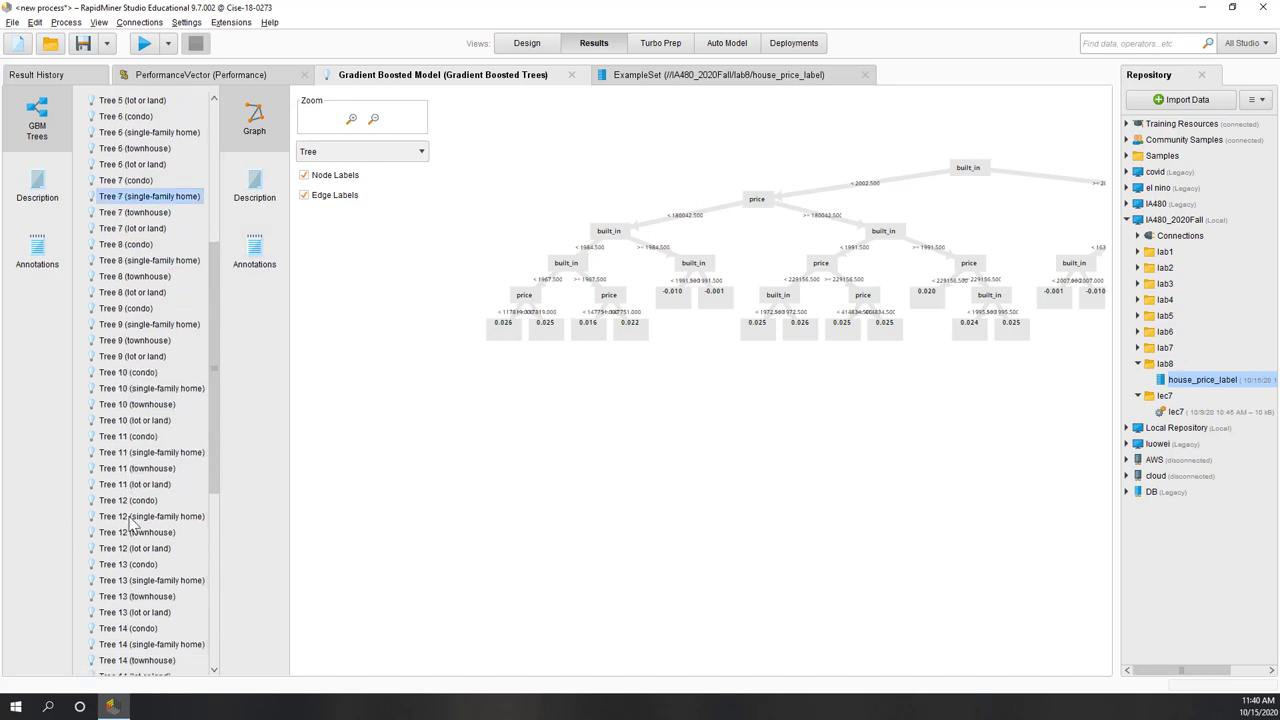
{"action": "scroll", "coordinate": [133, 524], "scroll_direction": "down", "scroll_amount": 1}
{"action": "left_click", "coordinate": [128, 520]}
{"action": "scroll", "coordinate": [150, 520], "scroll_direction": "down", "scroll_amount": 6}
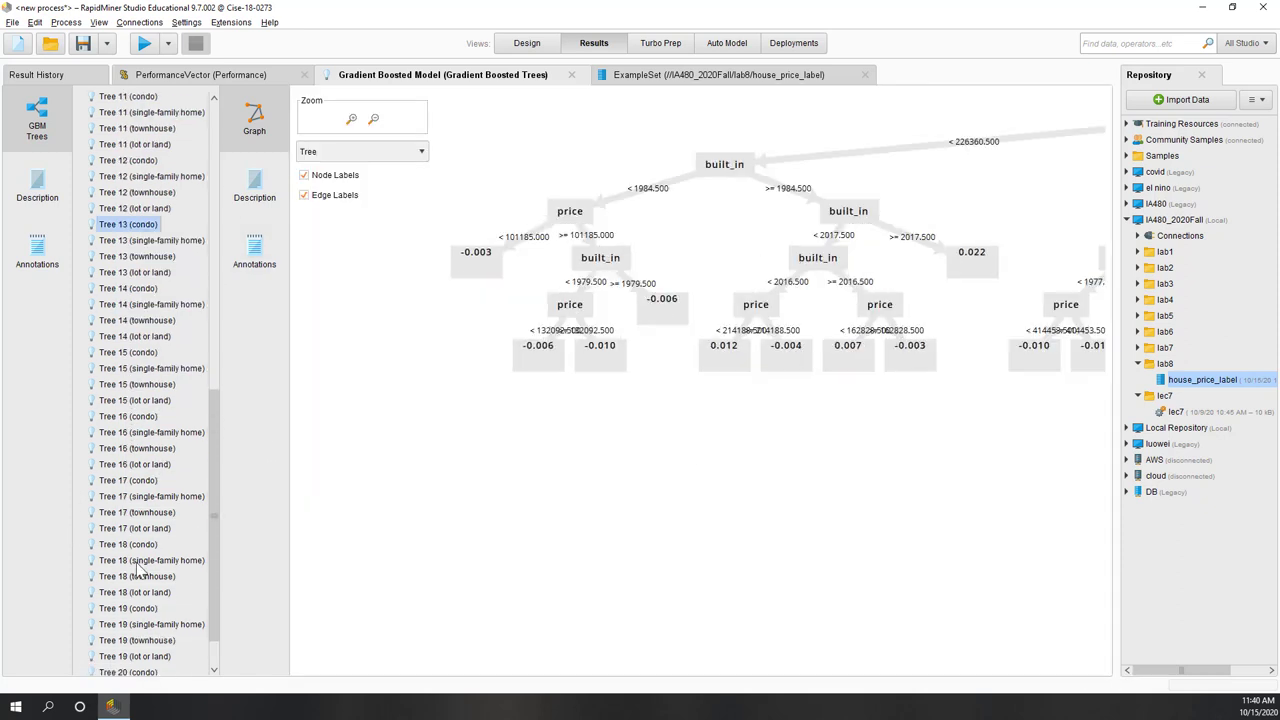
{"action": "left_click", "coordinate": [139, 562]}
{"action": "scroll", "coordinate": [144, 549], "scroll_direction": "down", "scroll_amount": 1}
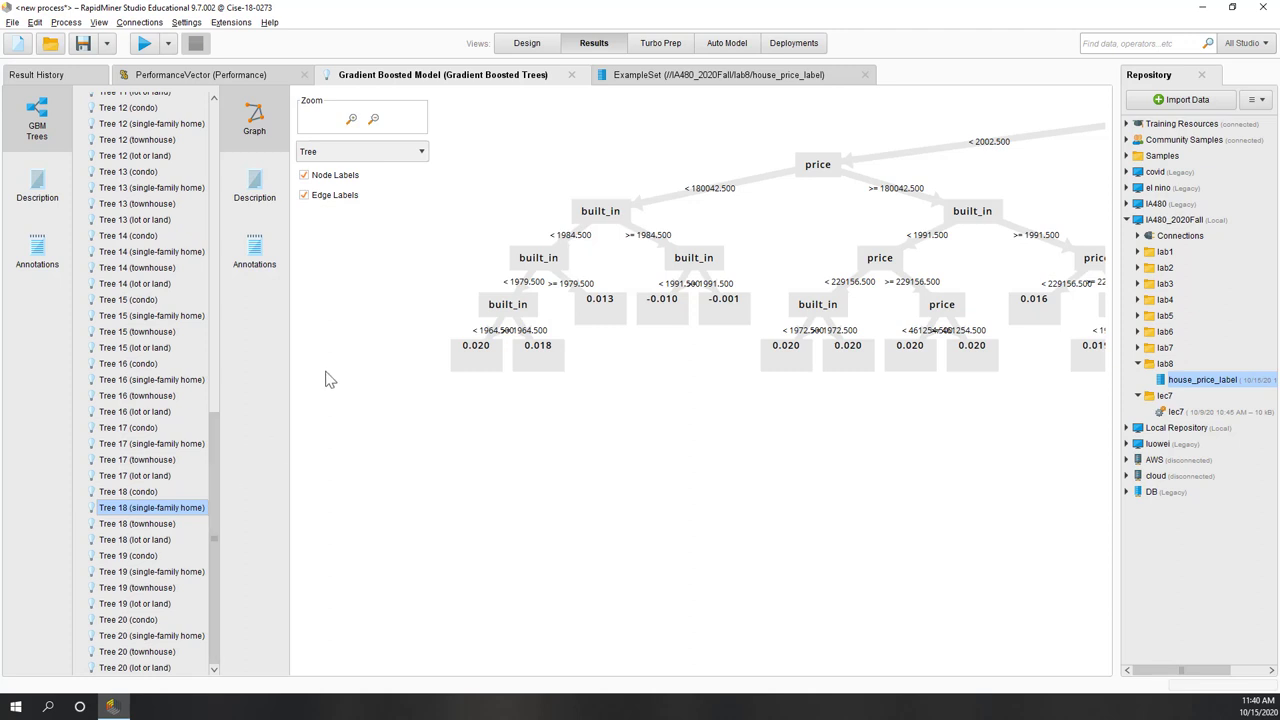
Review the training and testing setup inside Cross Validation and recheck the gradient boosted trees' kappa and accuracy in the PerformanceVector.
{"action": "left_click", "coordinate": [254, 78]}
{"action": "left_click", "coordinate": [520, 44]}
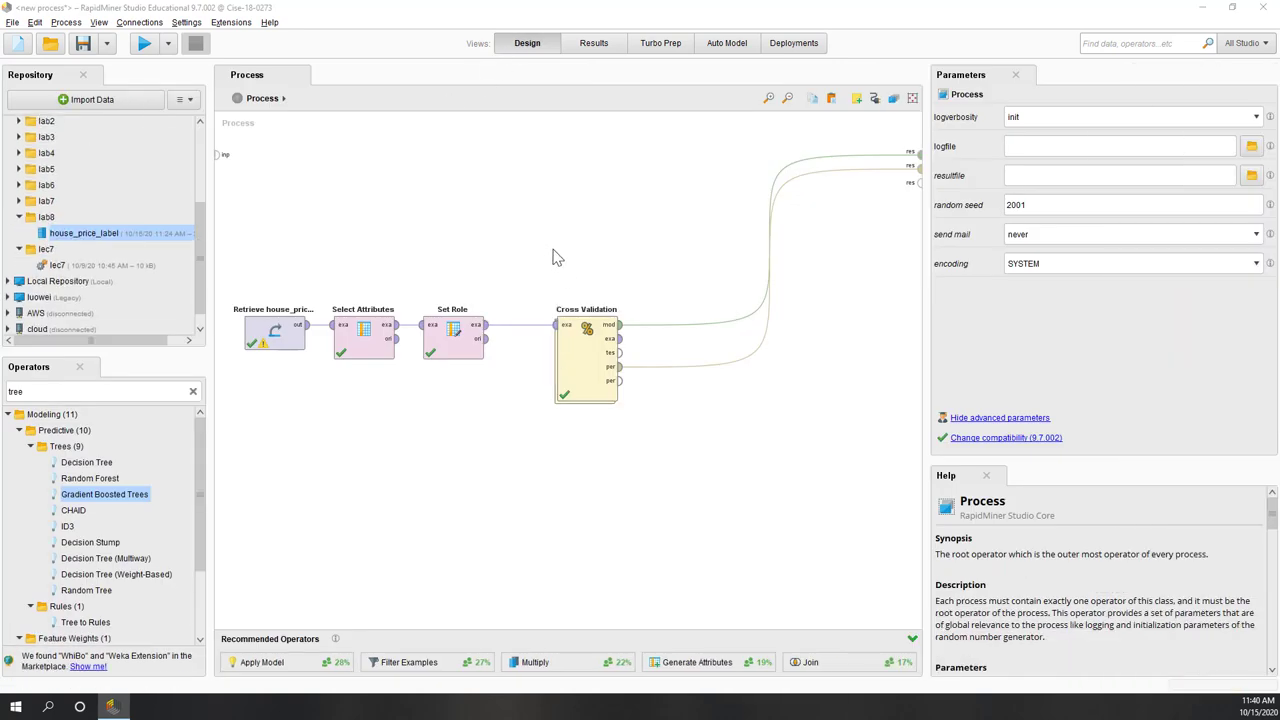
{"action": "double_click", "coordinate": [590, 362]}
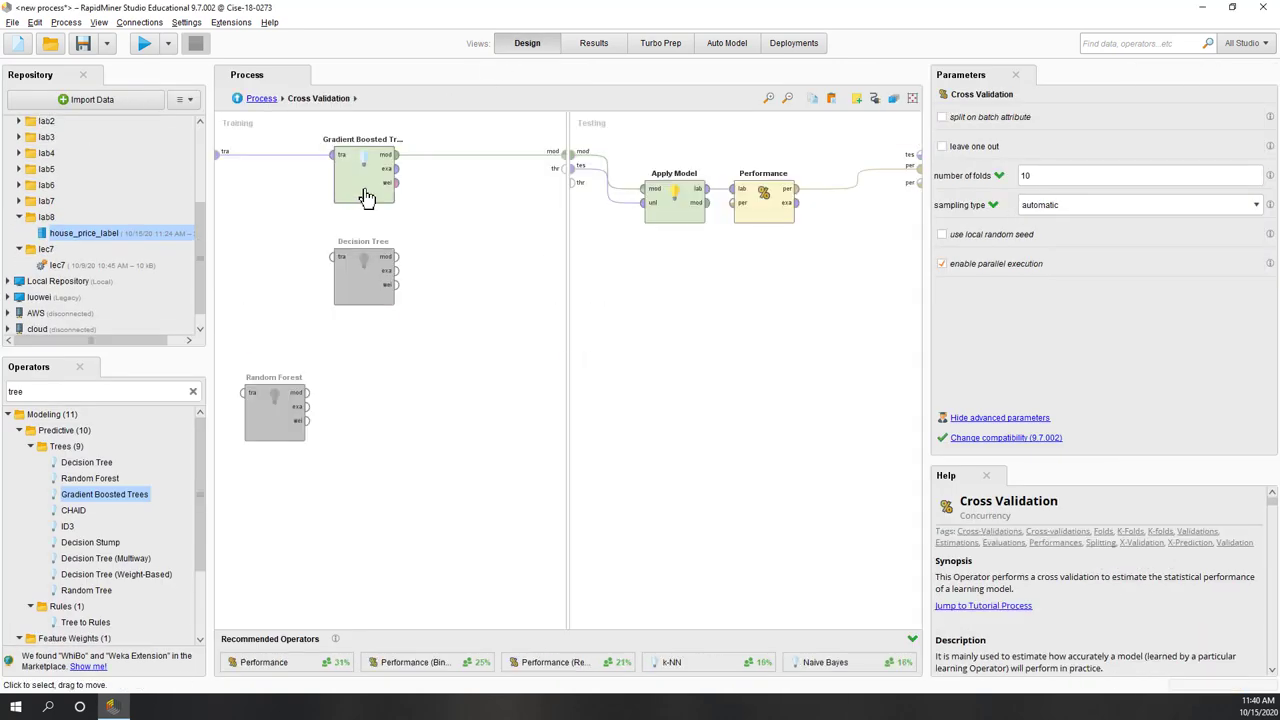
{"action": "left_click", "coordinate": [590, 44]}
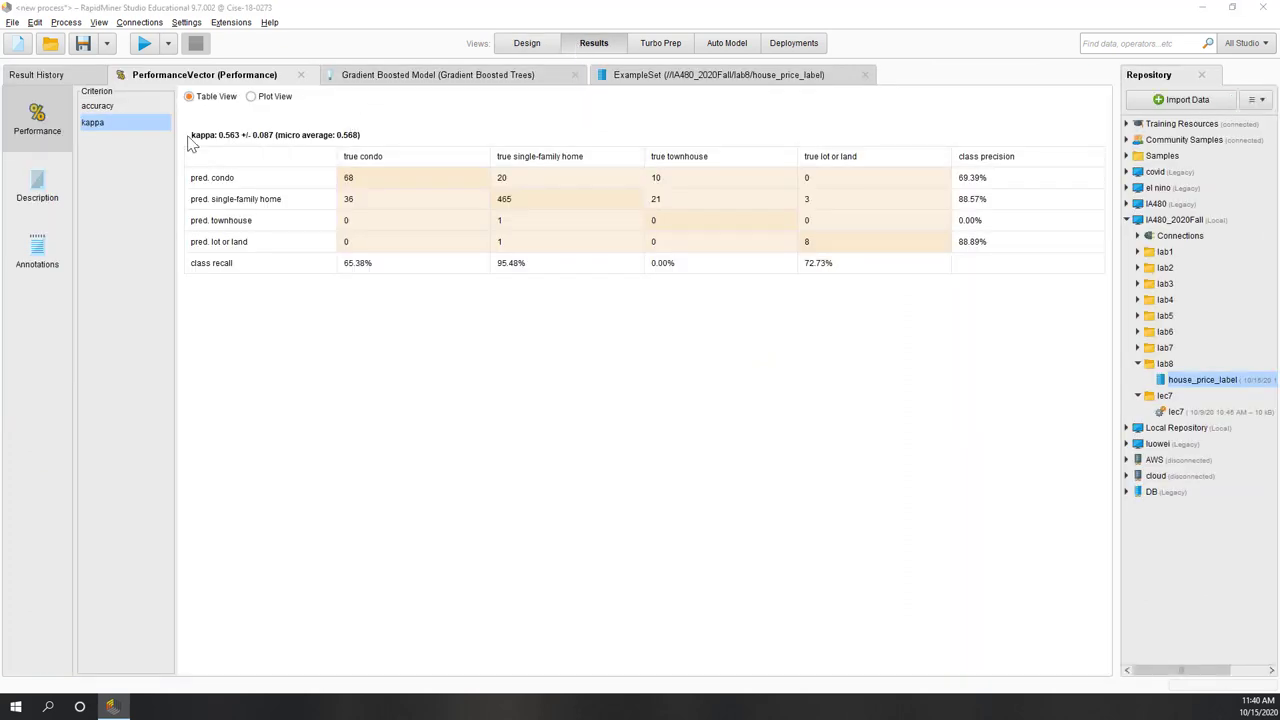
{"action": "mouse_move", "coordinate": [242, 138]}
{"action": "left_mouse_down"}
{"action": "mouse_move", "coordinate": [220, 138]}
{"action": "mouse_move", "coordinate": [277, 140]}
{"action": "mouse_move", "coordinate": [248, 139]}
{"action": "left_mouse_up"}
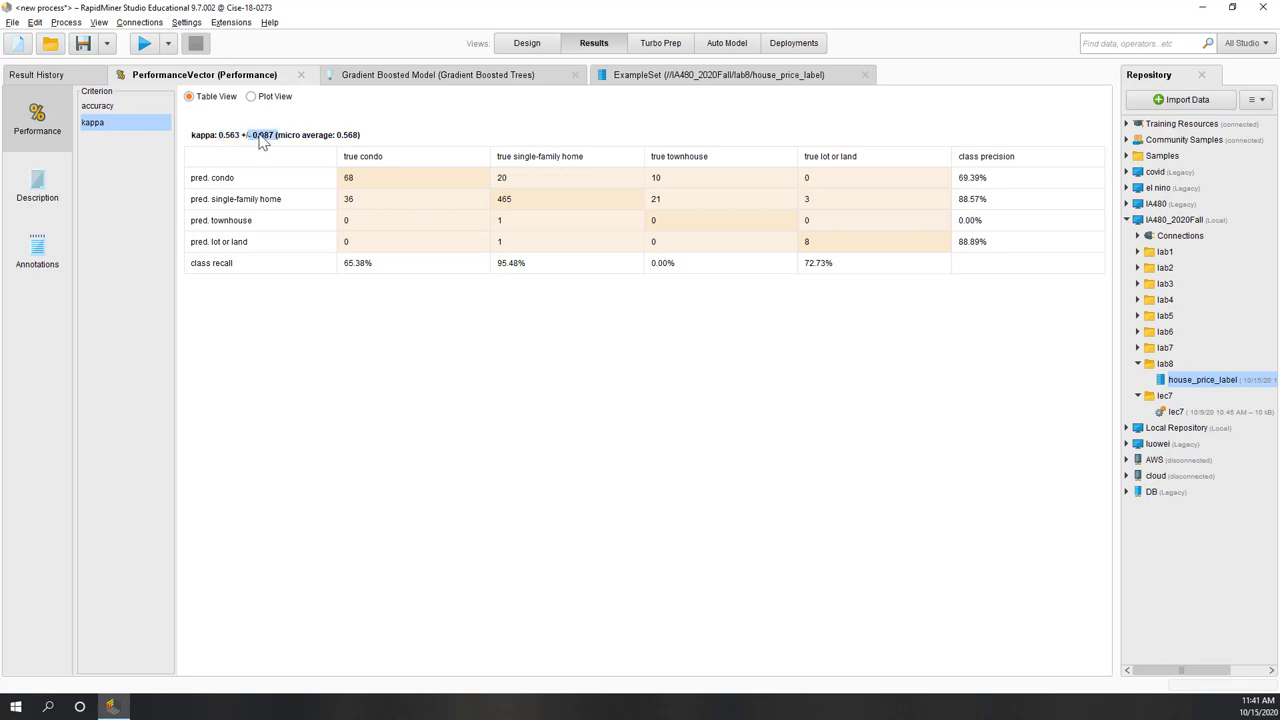
{"action": "left_click", "coordinate": [277, 146]}
{"action": "left_click_drag", "start_coordinate": [277, 144], "coordinate": [203, 143]}
{"action": "left_click", "coordinate": [97, 107]}
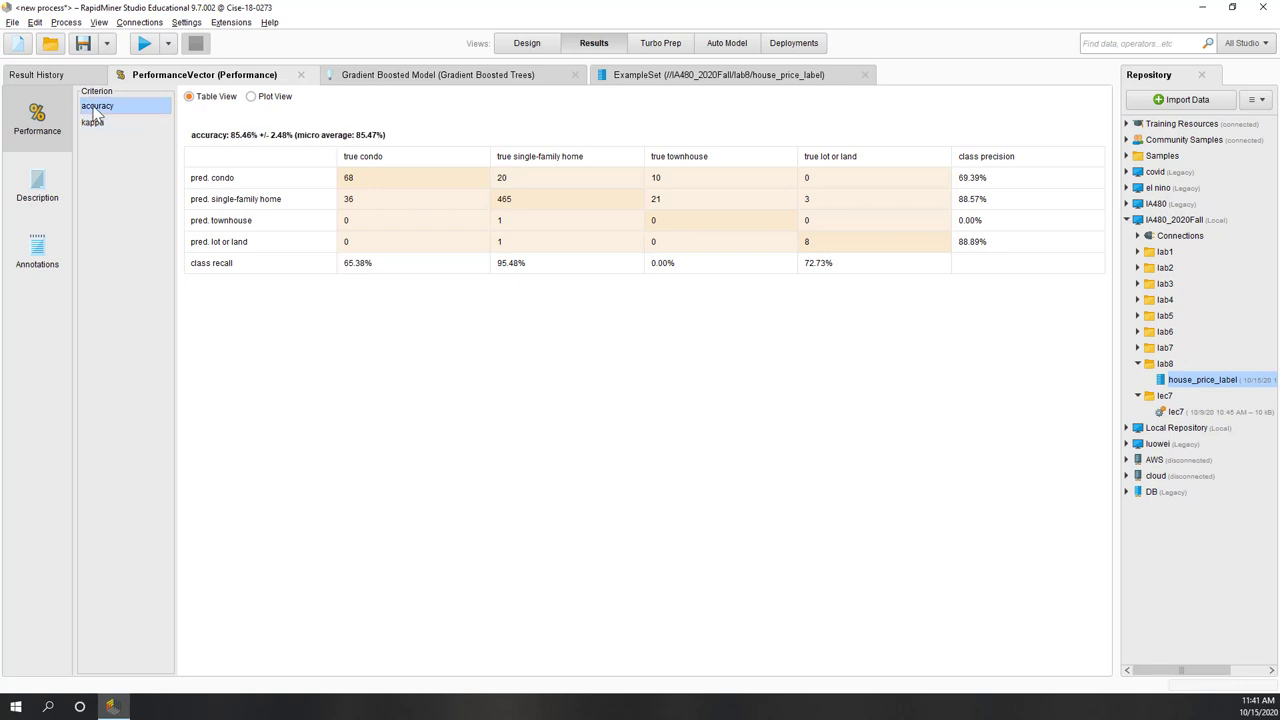
{"action": "left_click", "coordinate": [112, 124]}
{"action": "left_click", "coordinate": [128, 108]}
In the main process, add area, bathroom, bedroom and lot_size to the Select Attributes subset, and check the Set Role settings.
{"action": "left_click", "coordinate": [524, 43]}
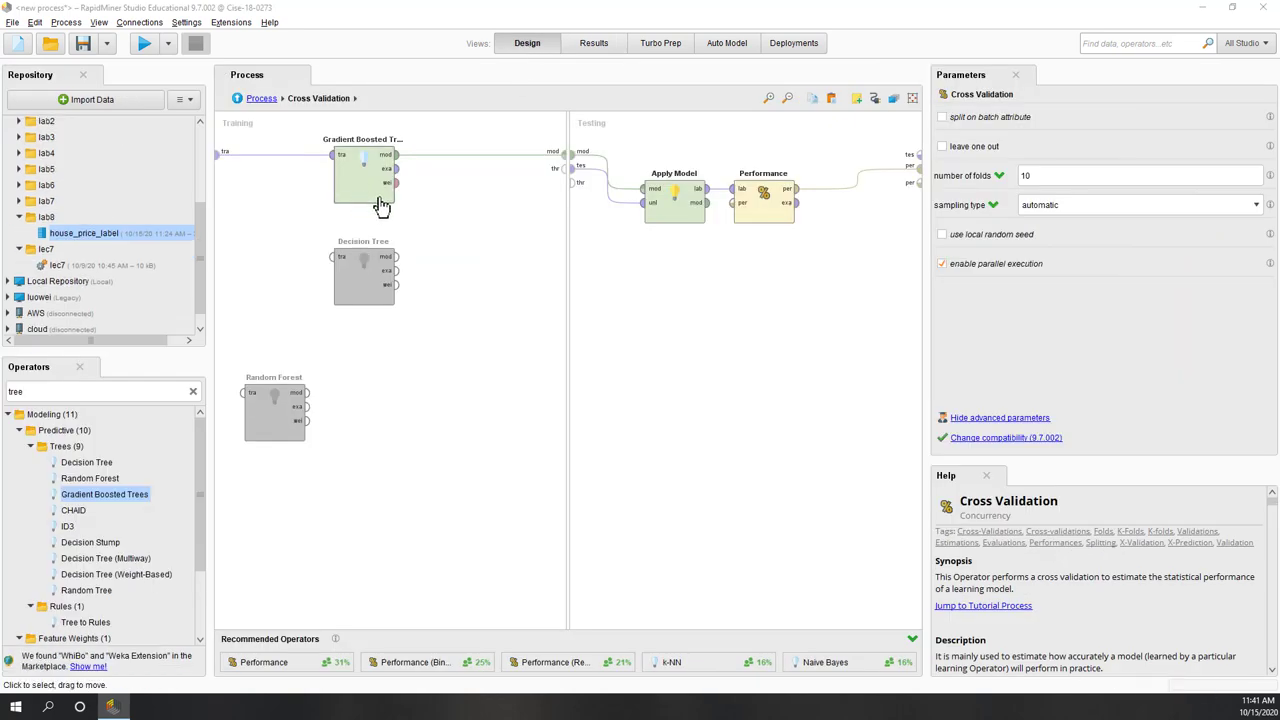
{"action": "key", "text": "alt+Up"}
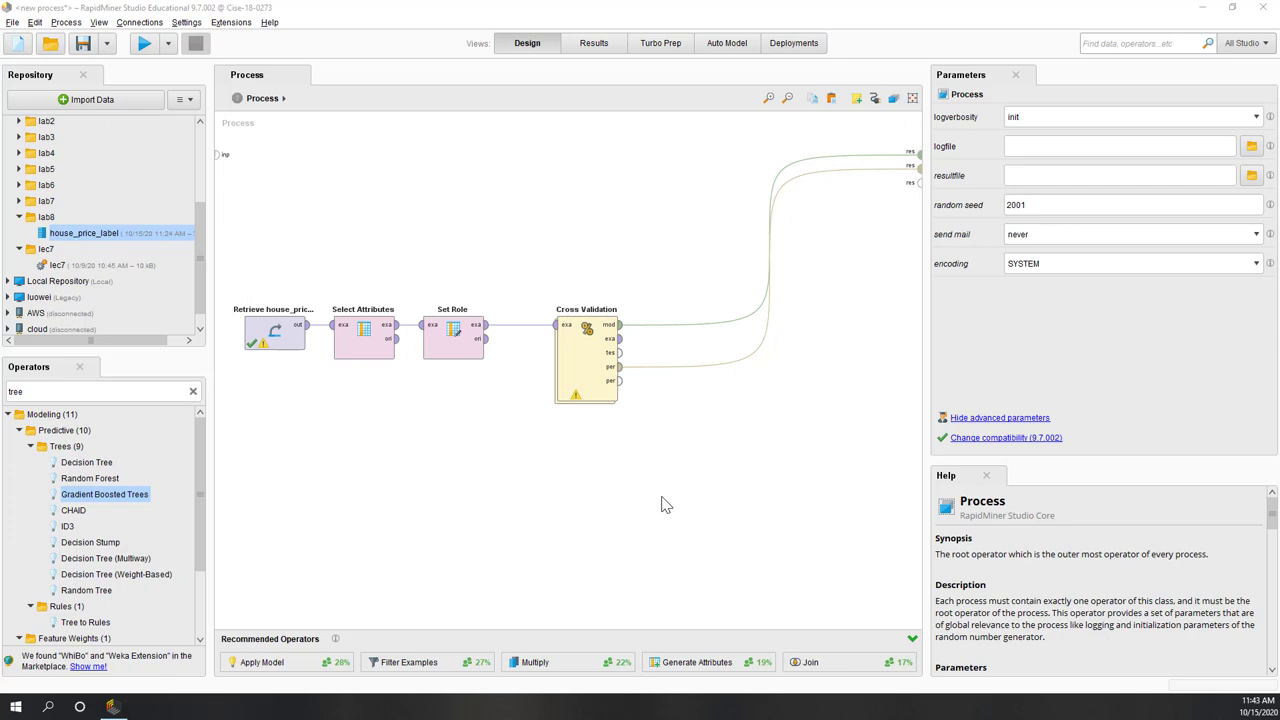
{"action": "left_click", "coordinate": [351, 358]}
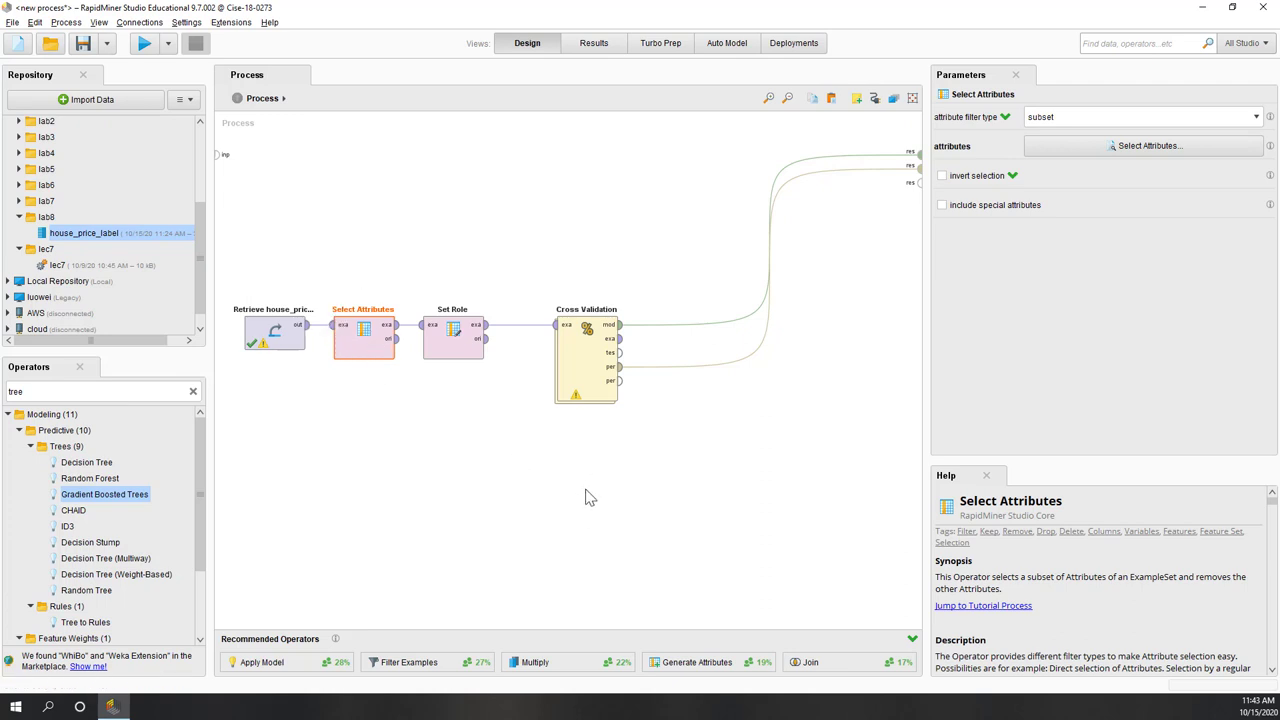
{"action": "left_click", "coordinate": [1092, 155]}
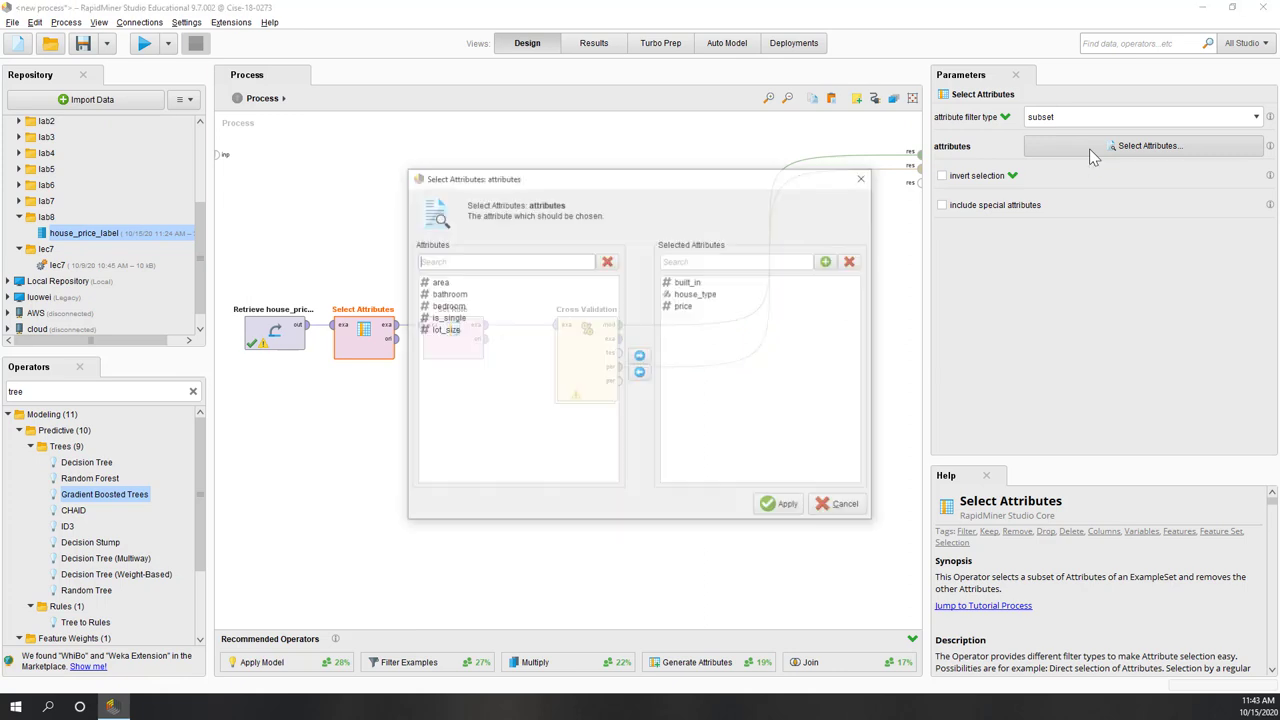
{"action": "left_click", "coordinate": [452, 285]}
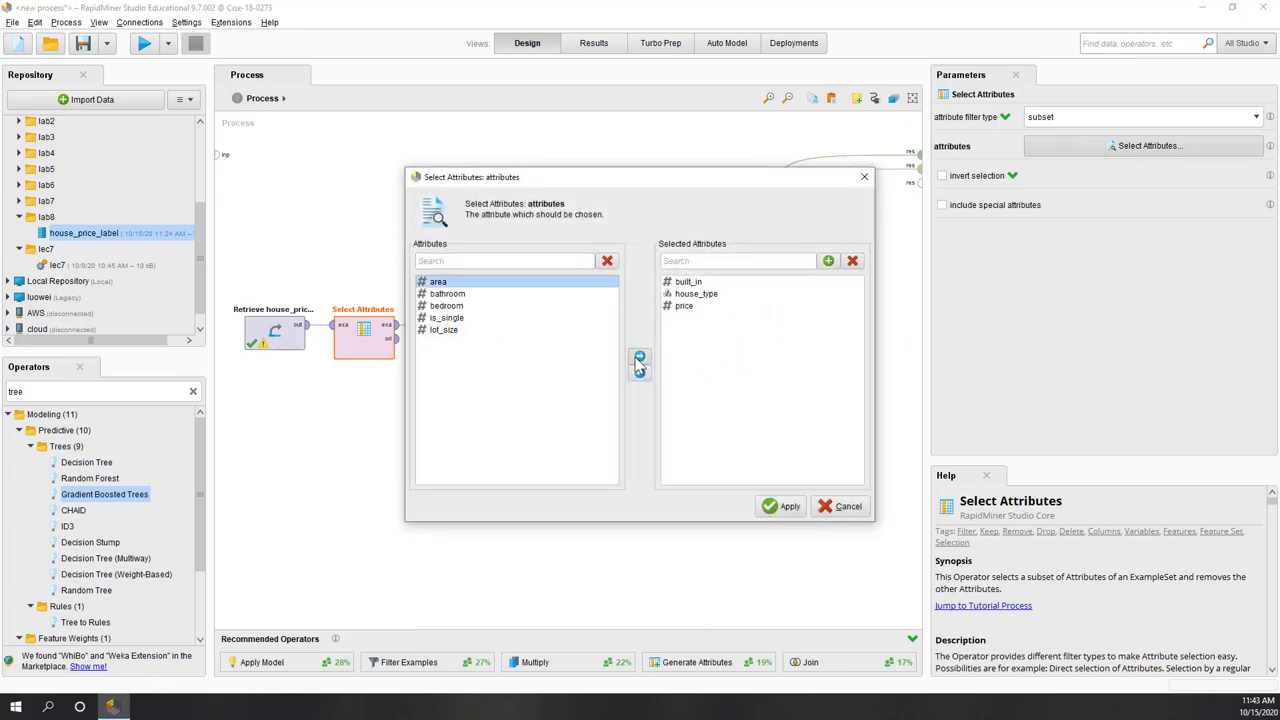
{"action": "left_click", "coordinate": [639, 356]}
{"action": "left_click", "coordinate": [466, 283]}
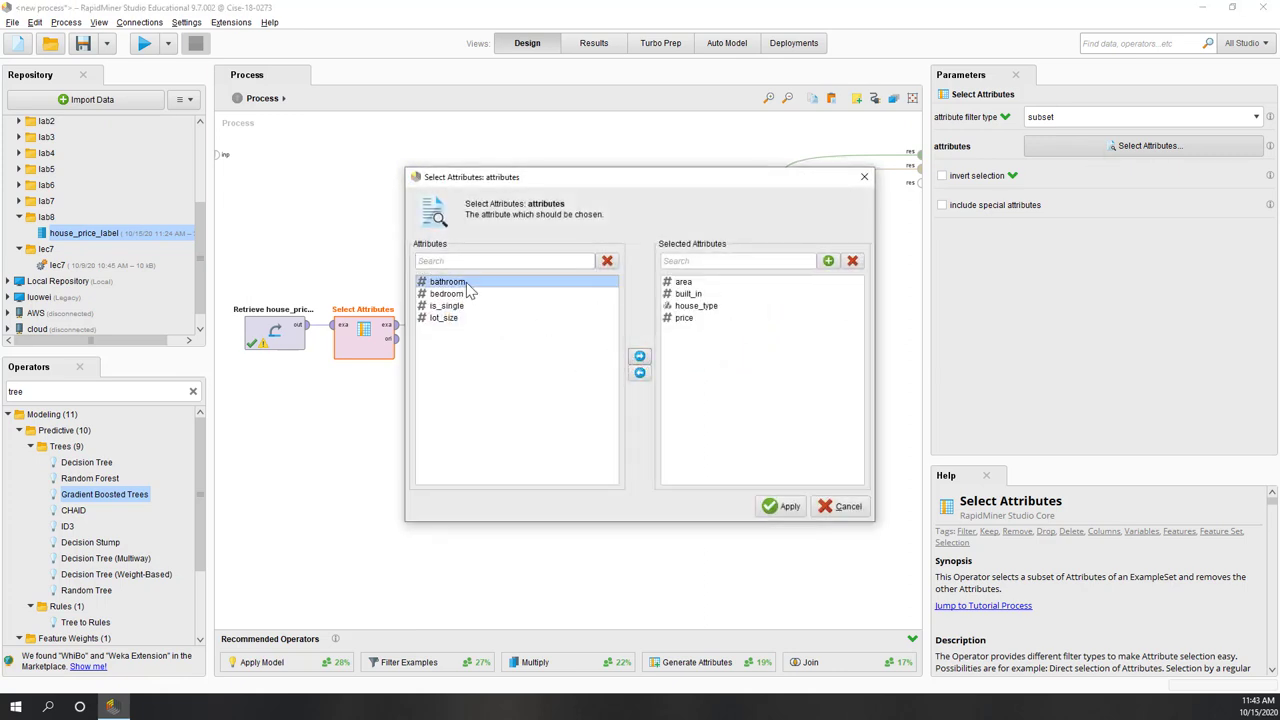
{"action": "left_click", "coordinate": [640, 357]}
{"action": "left_click", "coordinate": [640, 357]}
{"action": "left_click", "coordinate": [527, 325]}
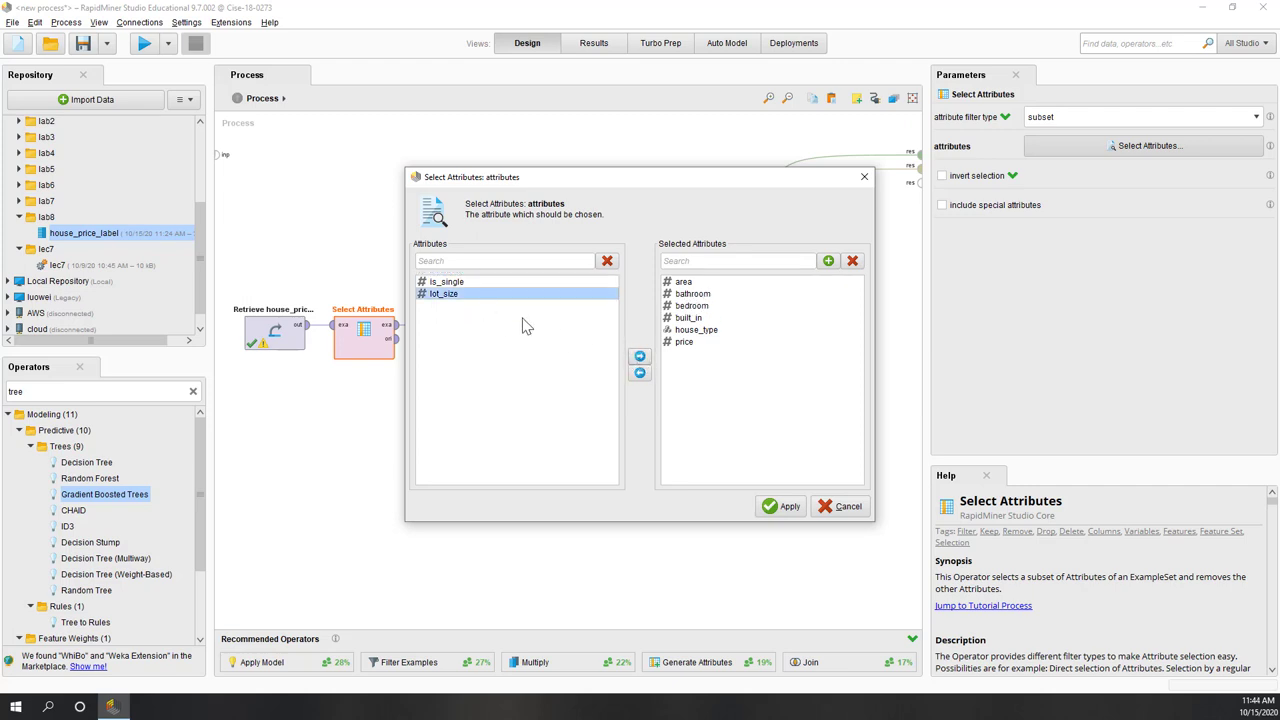
{"action": "left_click", "coordinate": [640, 357]}
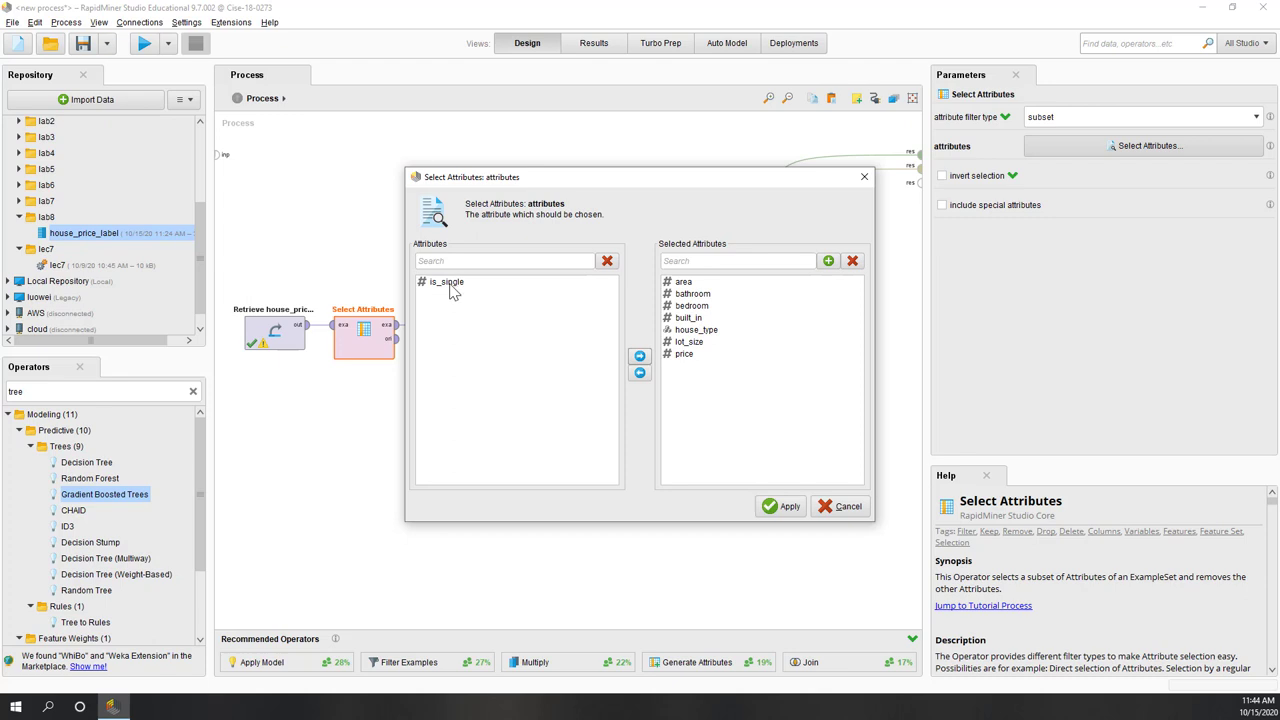
{"action": "left_click_drag", "start_coordinate": [556, 187], "coordinate": [566, 229]}
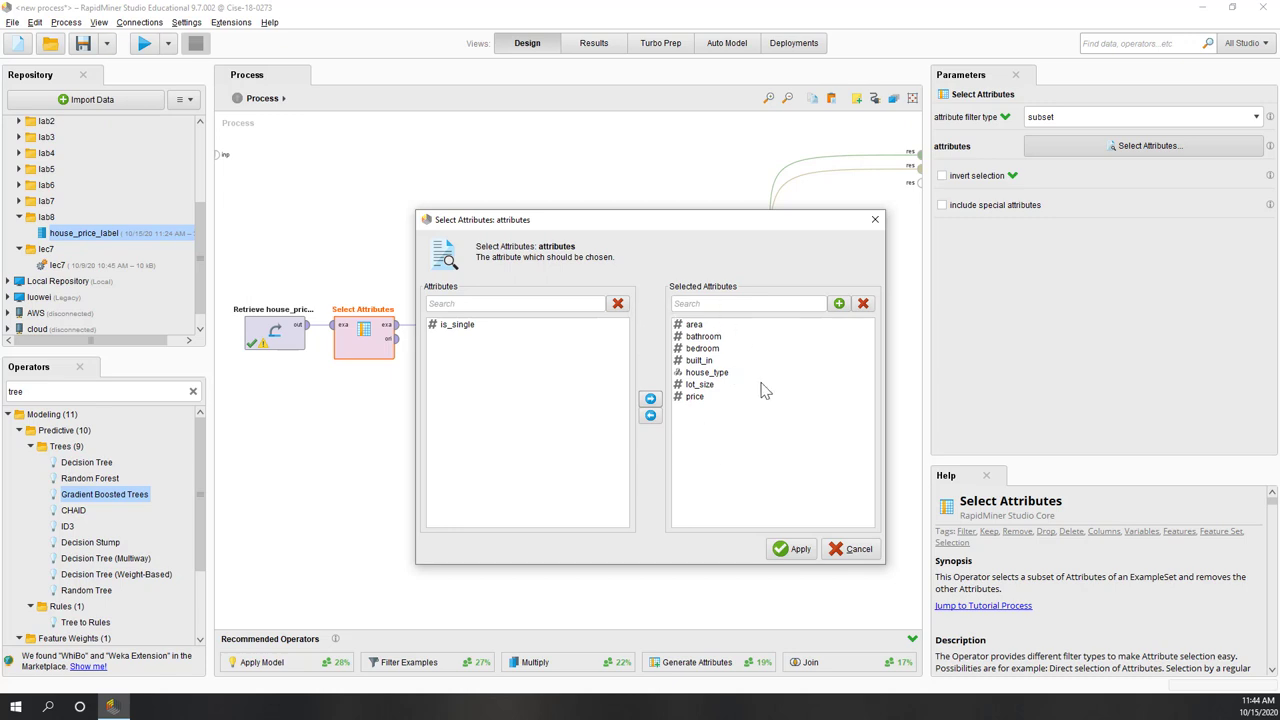
{"action": "left_click", "coordinate": [795, 549]}
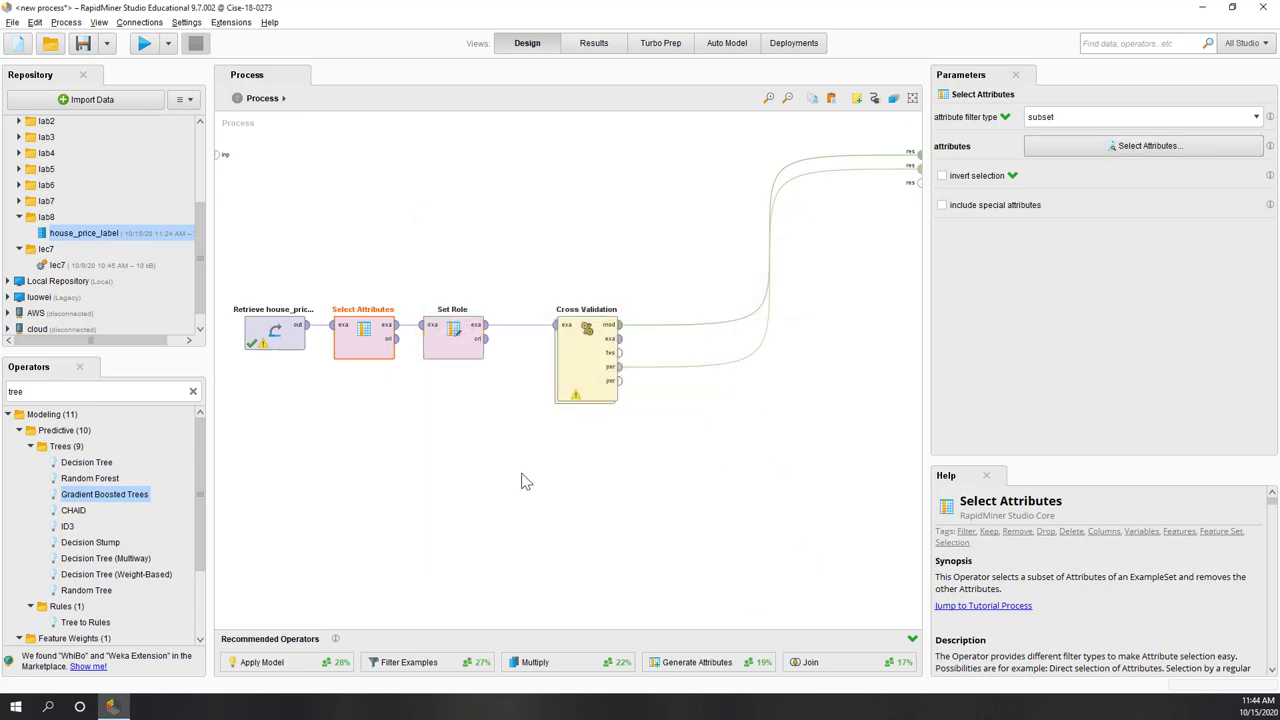
{"action": "left_click", "coordinate": [449, 355]}
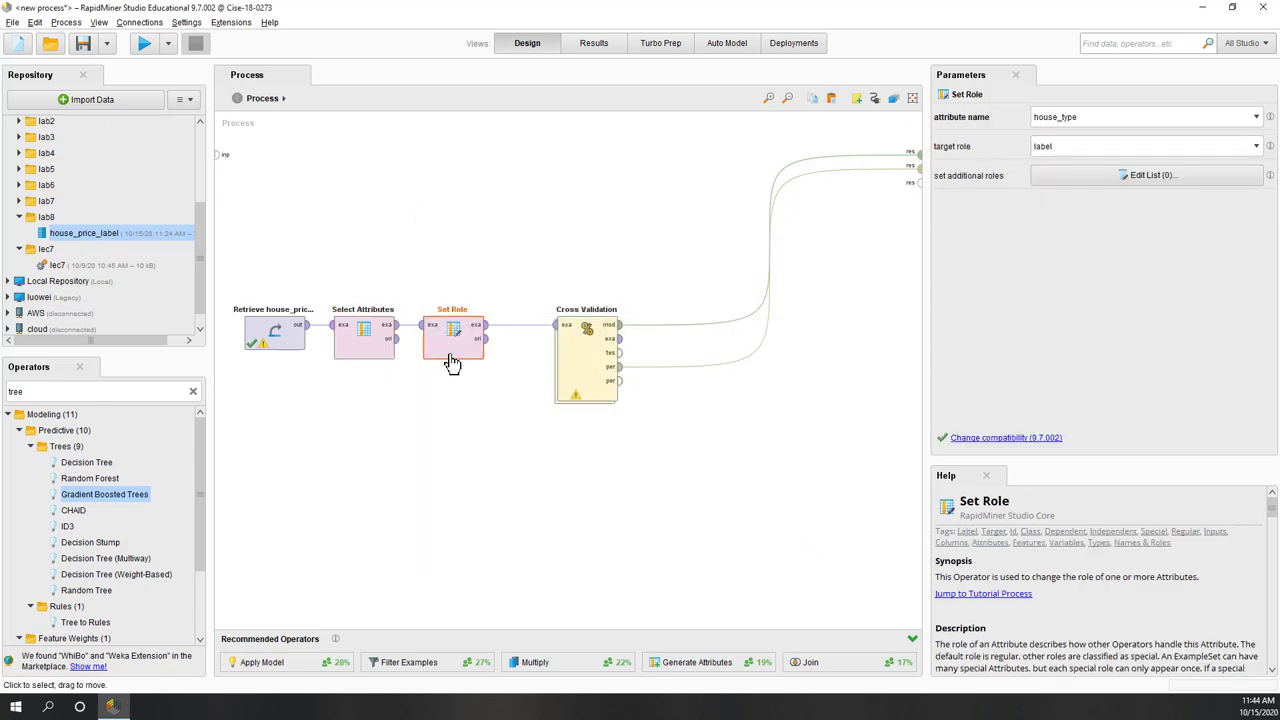
Inside Cross Validation, connect the Decision Tree between the training data input and the model output.
{"action": "left_click", "coordinate": [706, 486]}
{"action": "double_click", "coordinate": [572, 373]}
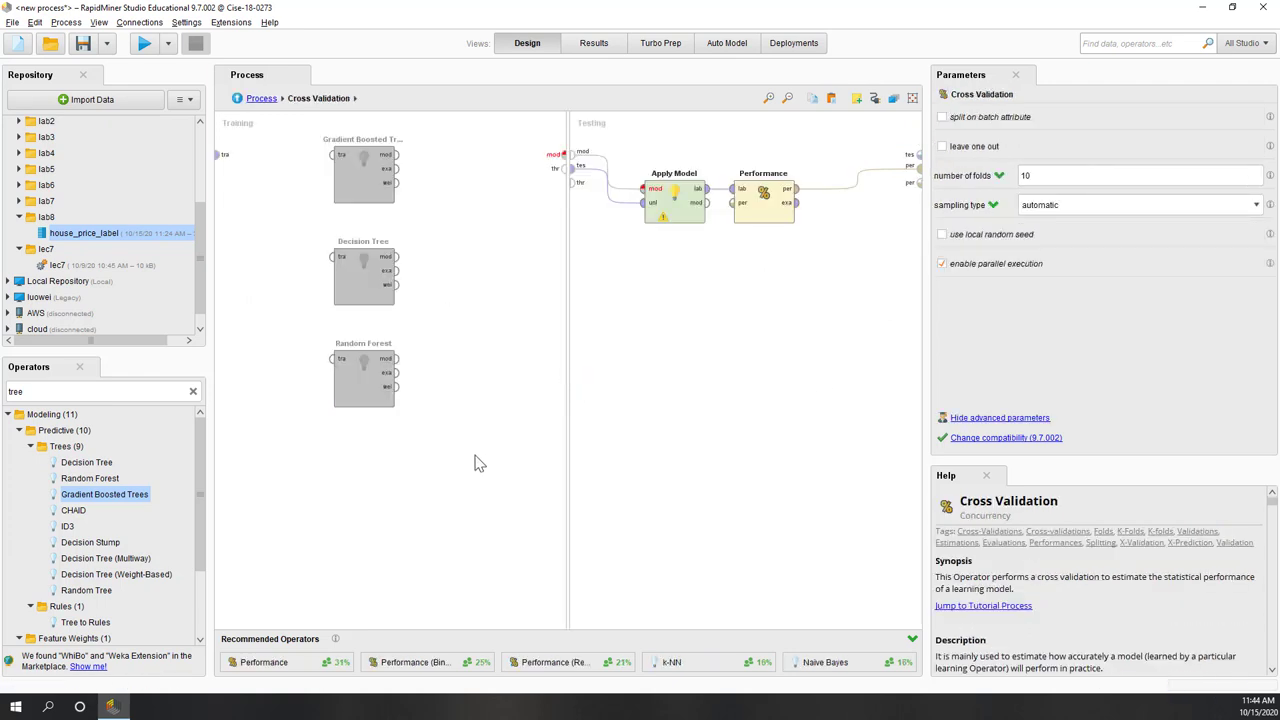
{"action": "left_click", "coordinate": [368, 292]}
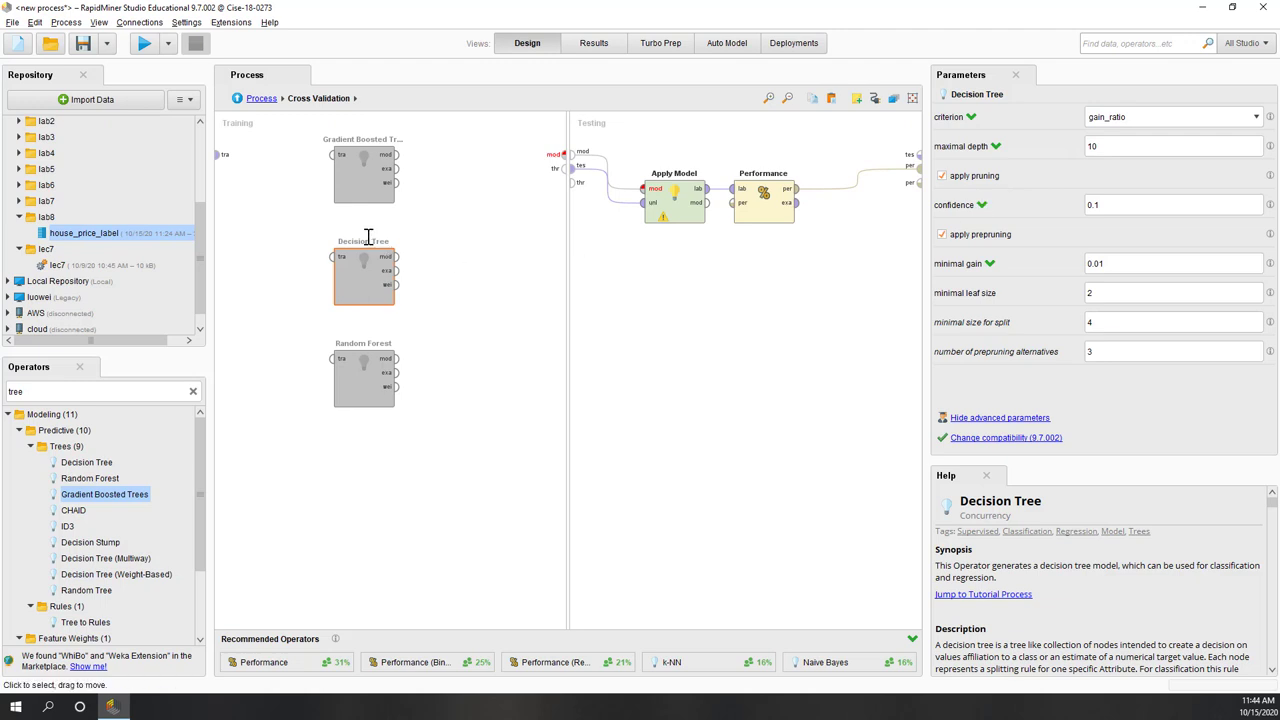
{"action": "left_click", "coordinate": [219, 153]}
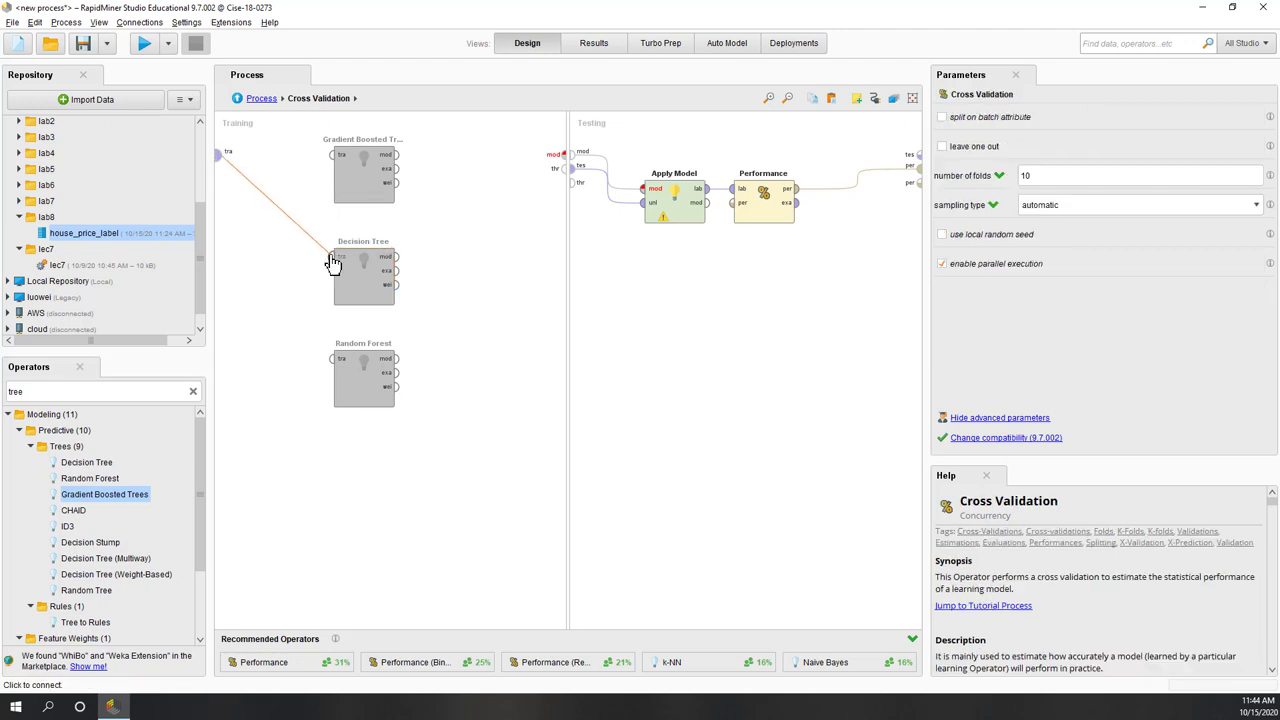
{"action": "left_click", "coordinate": [336, 257]}
{"action": "left_click", "coordinate": [396, 257]}
{"action": "left_click", "coordinate": [563, 158]}
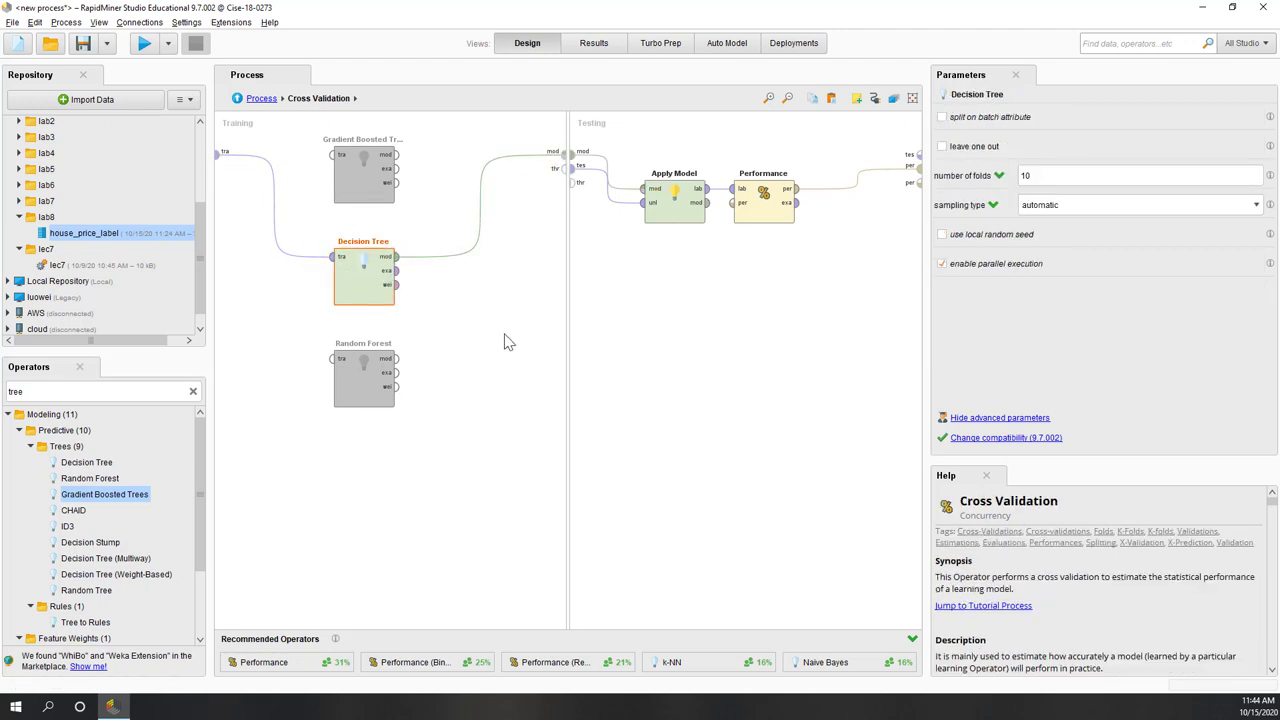
Run the process with the Decision Tree and examine its accuracy and kappa with their deviations.
{"action": "left_click", "coordinate": [144, 43]}
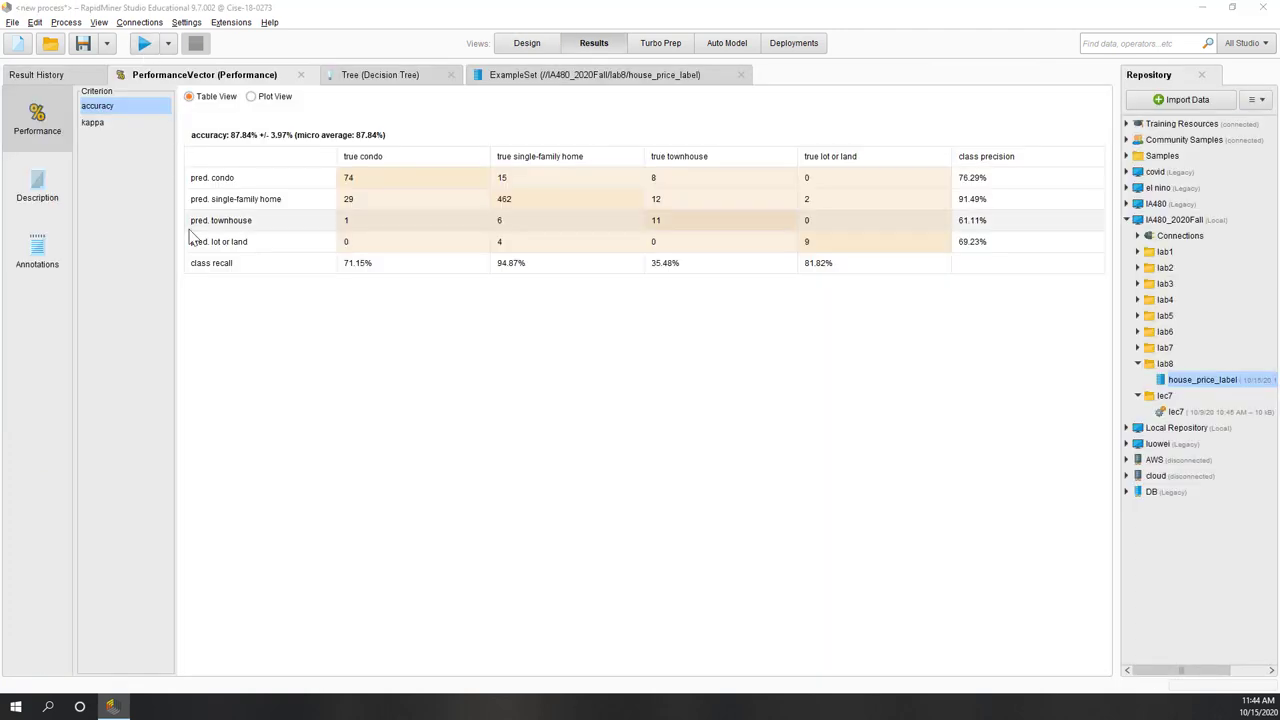
{"action": "left_click", "coordinate": [104, 122]}
{"action": "left_click", "coordinate": [101, 106]}
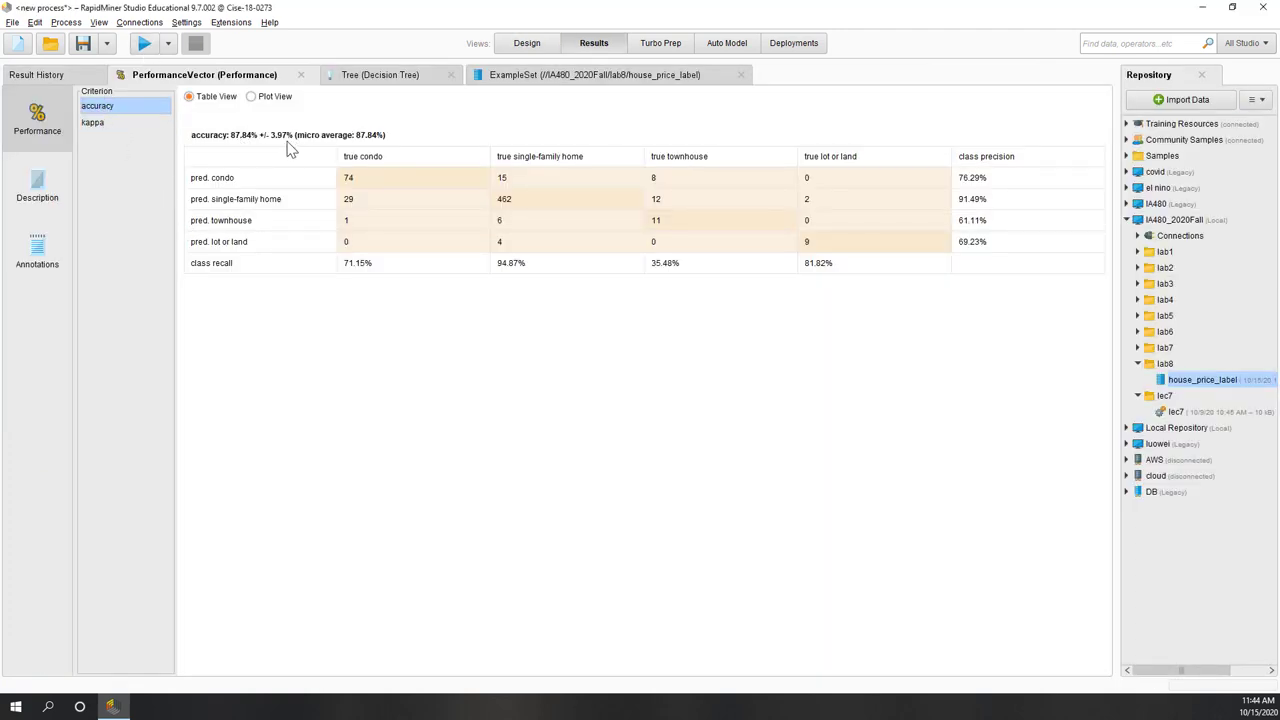
{"action": "left_click", "coordinate": [114, 128]}
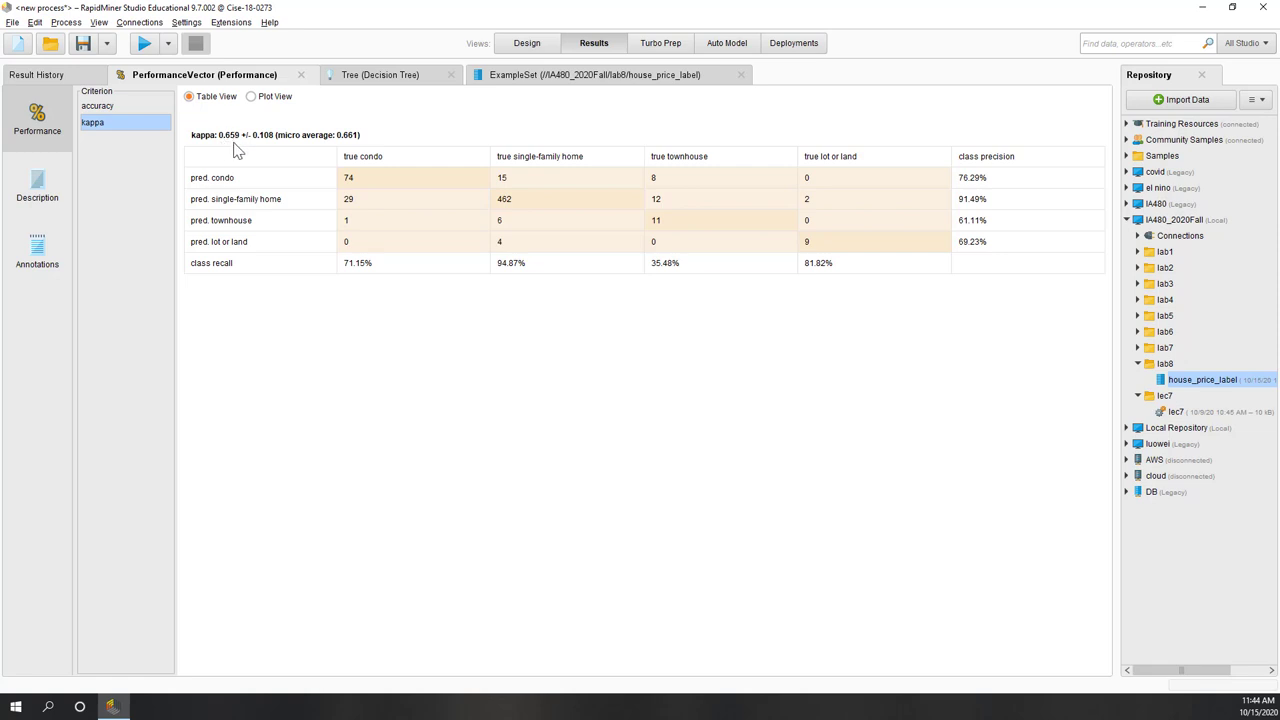
Examine the Decision Tree graph, tracing the branches that lead to the lower area and bedroom nodes.
{"action": "left_click", "coordinate": [363, 79]}
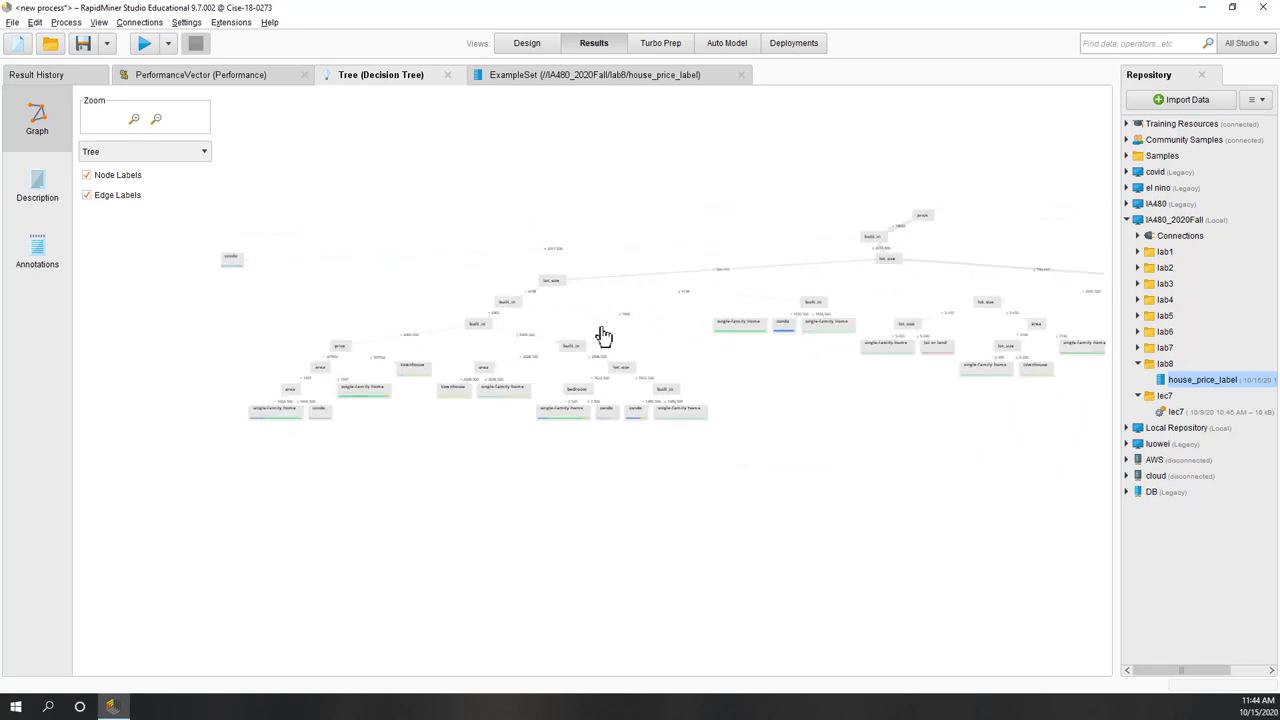
{"action": "scroll", "coordinate": [729, 286], "scroll_direction": "up", "scroll_amount": 5}
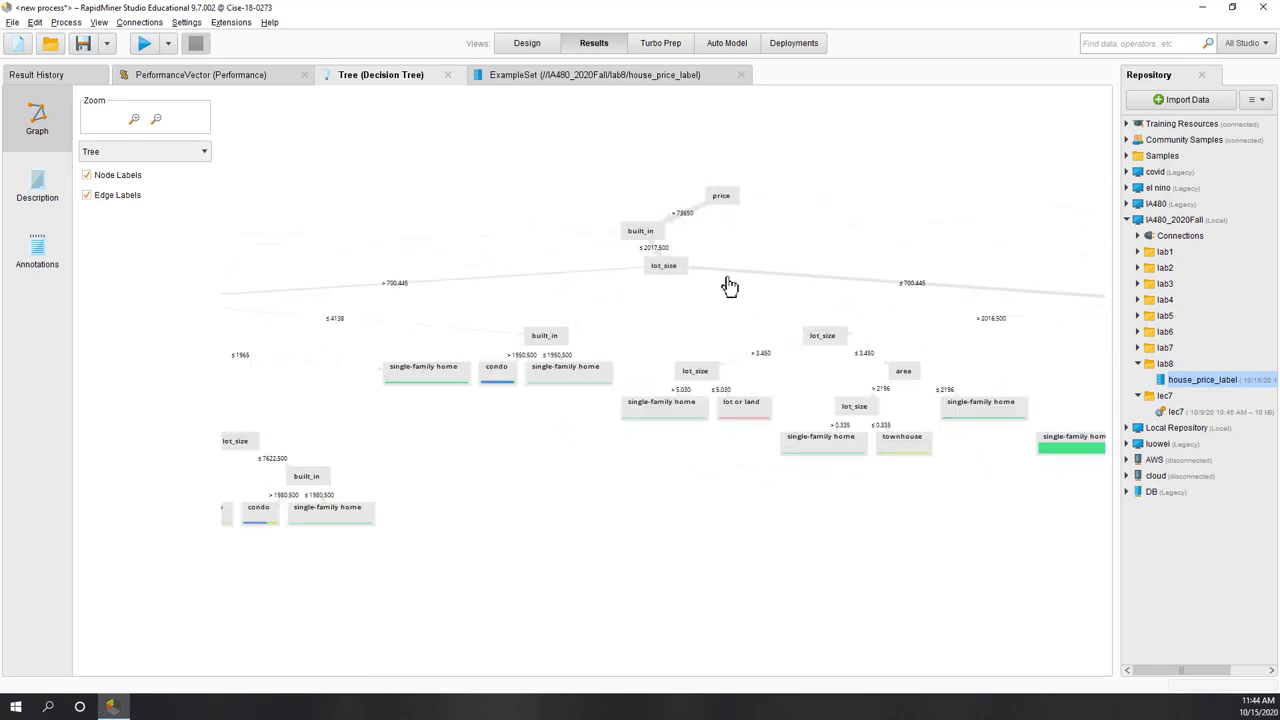
{"action": "scroll", "coordinate": [618, 297], "scroll_direction": "down", "scroll_amount": 3}
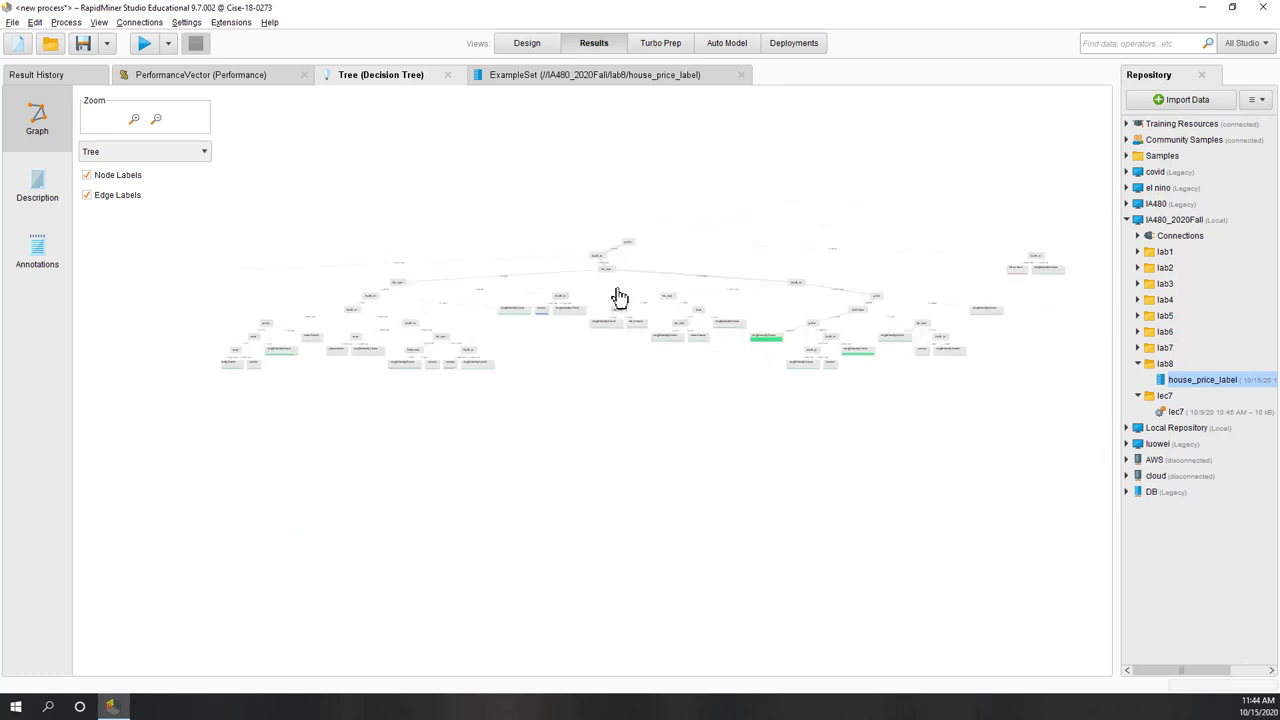
{"action": "scroll", "coordinate": [955, 290], "scroll_direction": "up", "scroll_amount": 1}
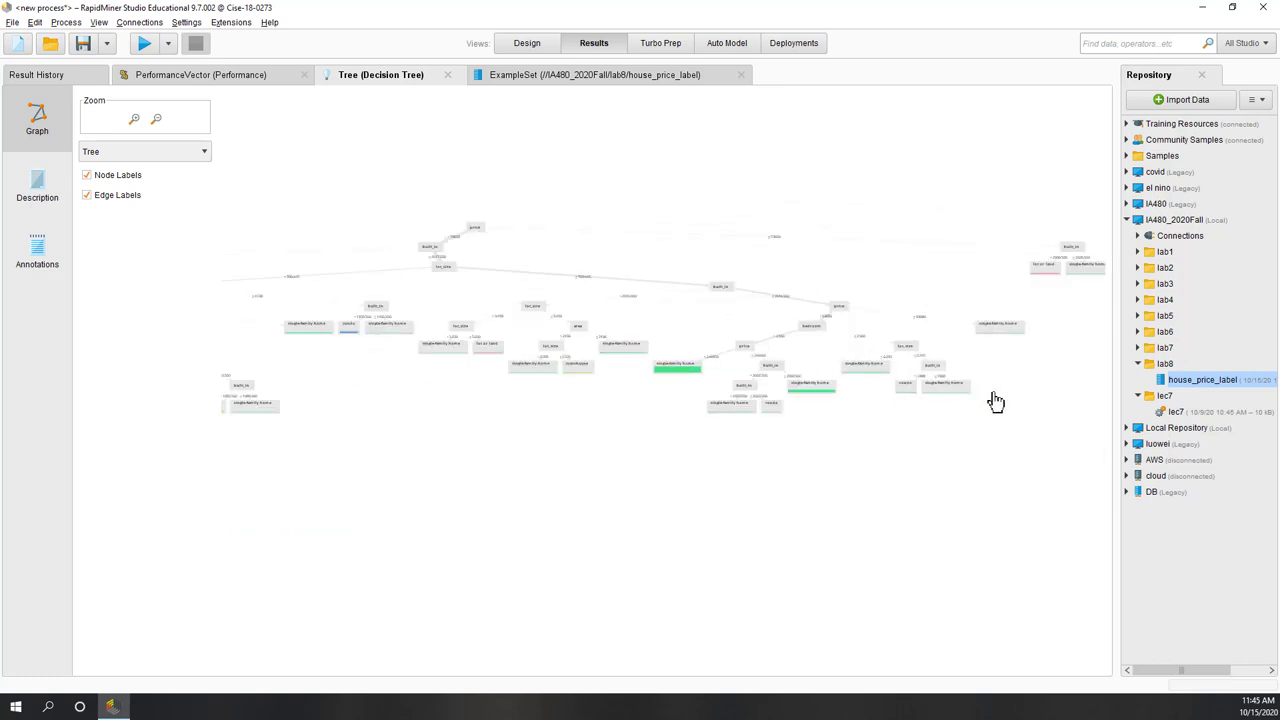
{"action": "scroll", "coordinate": [994, 400], "scroll_direction": "down", "scroll_amount": 2}
{"action": "scroll", "coordinate": [390, 365], "scroll_direction": "up", "scroll_amount": 4}
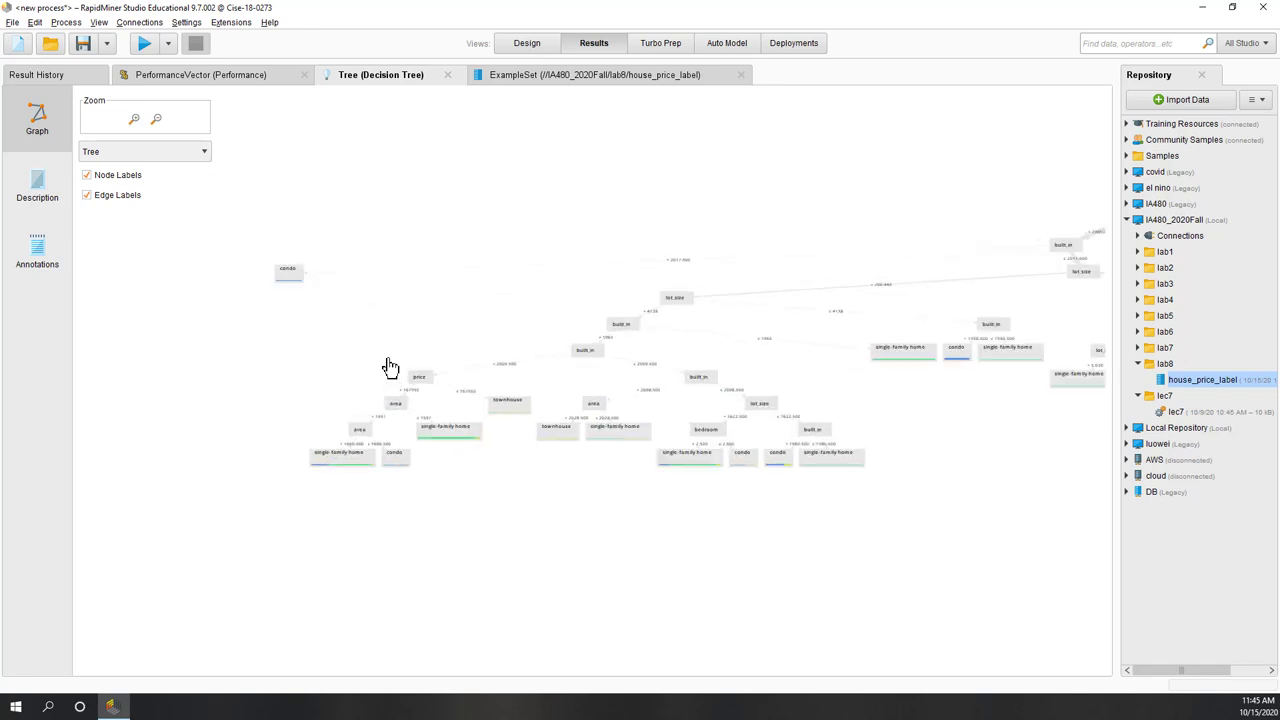
{"action": "left_click", "coordinate": [401, 428]}
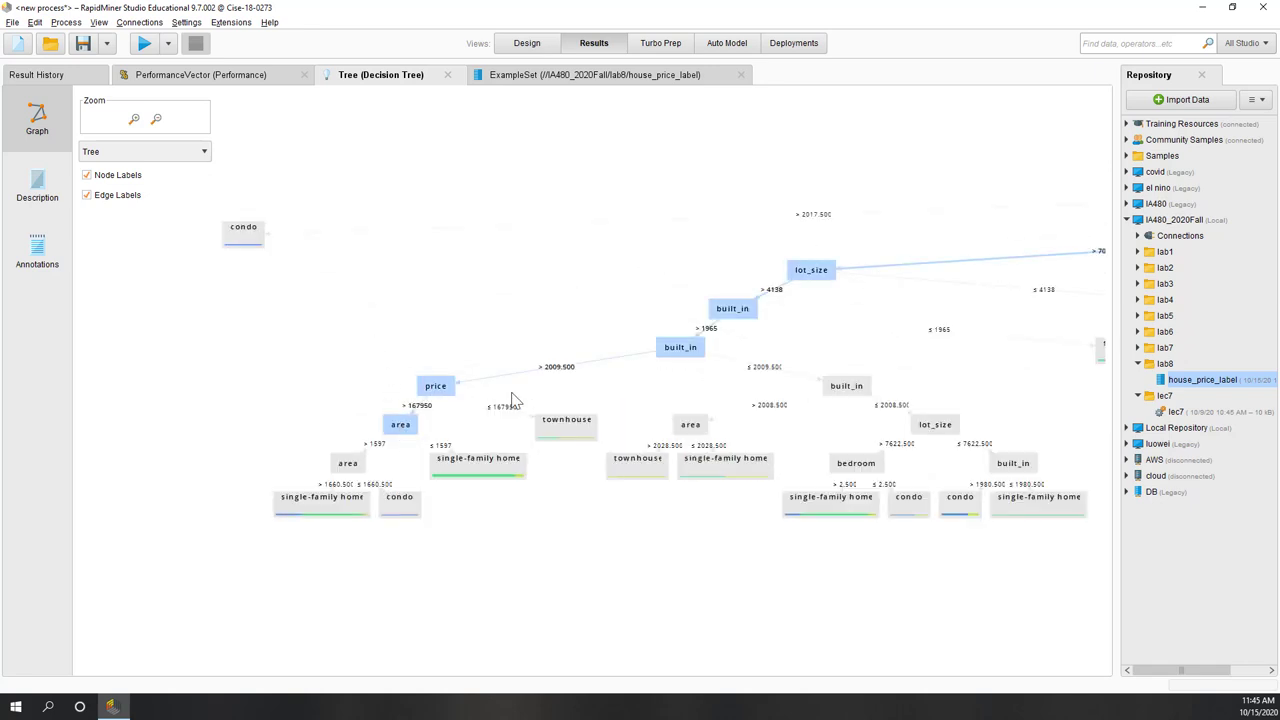
{"action": "left_click", "coordinate": [866, 469]}
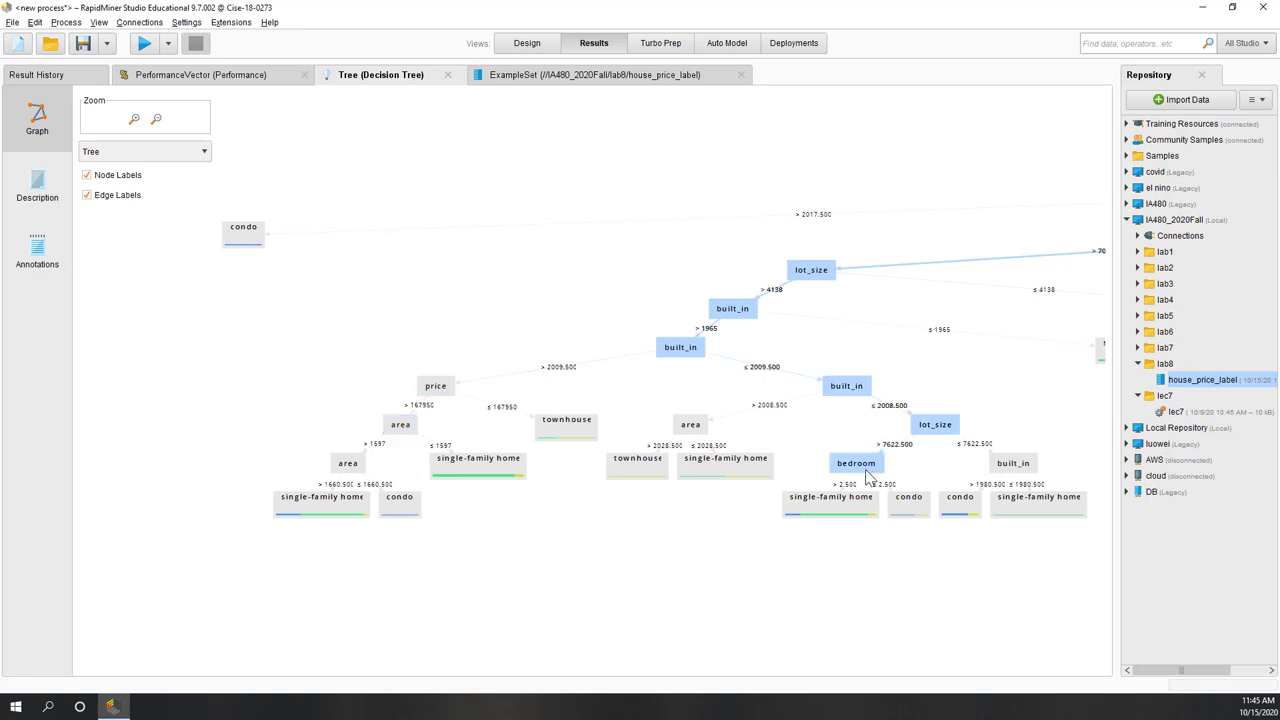
{"action": "left_click", "coordinate": [449, 290]}
In the Cross Validation training area, rewire the training data and model output through Random Forest and disable the Decision Tree.
{"action": "left_click", "coordinate": [526, 45]}
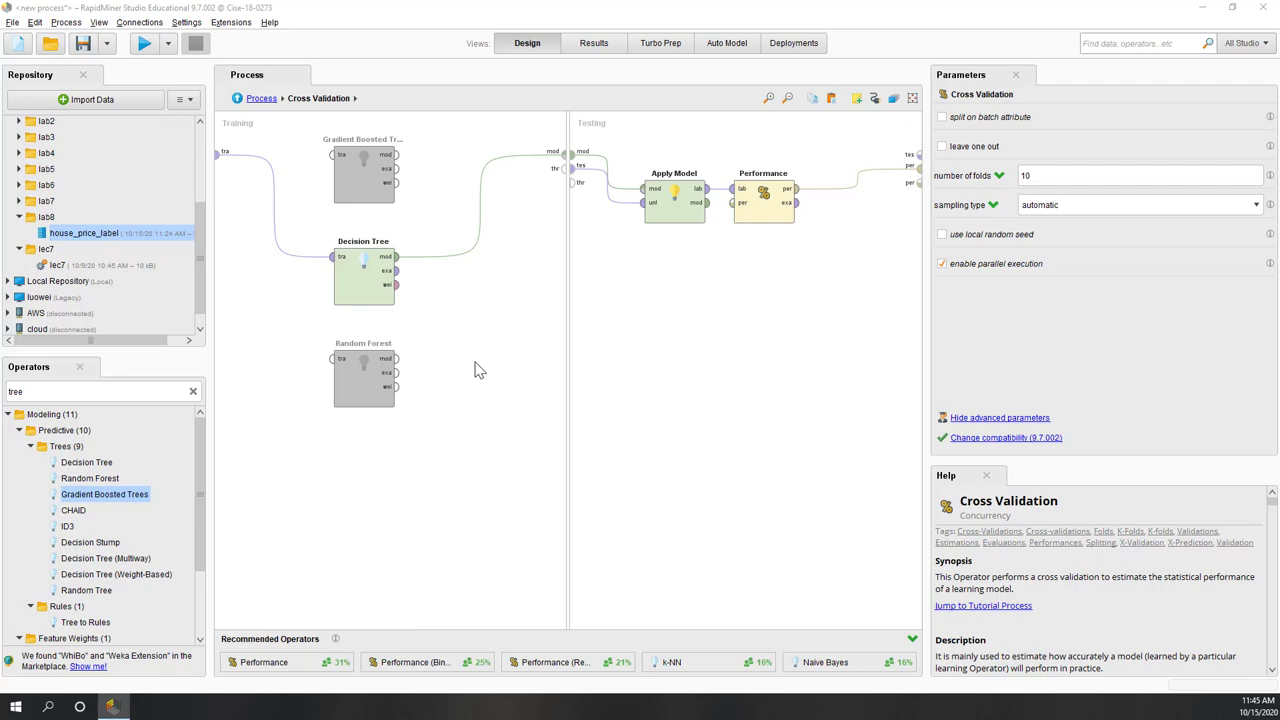
{"action": "left_click", "coordinate": [364, 397]}
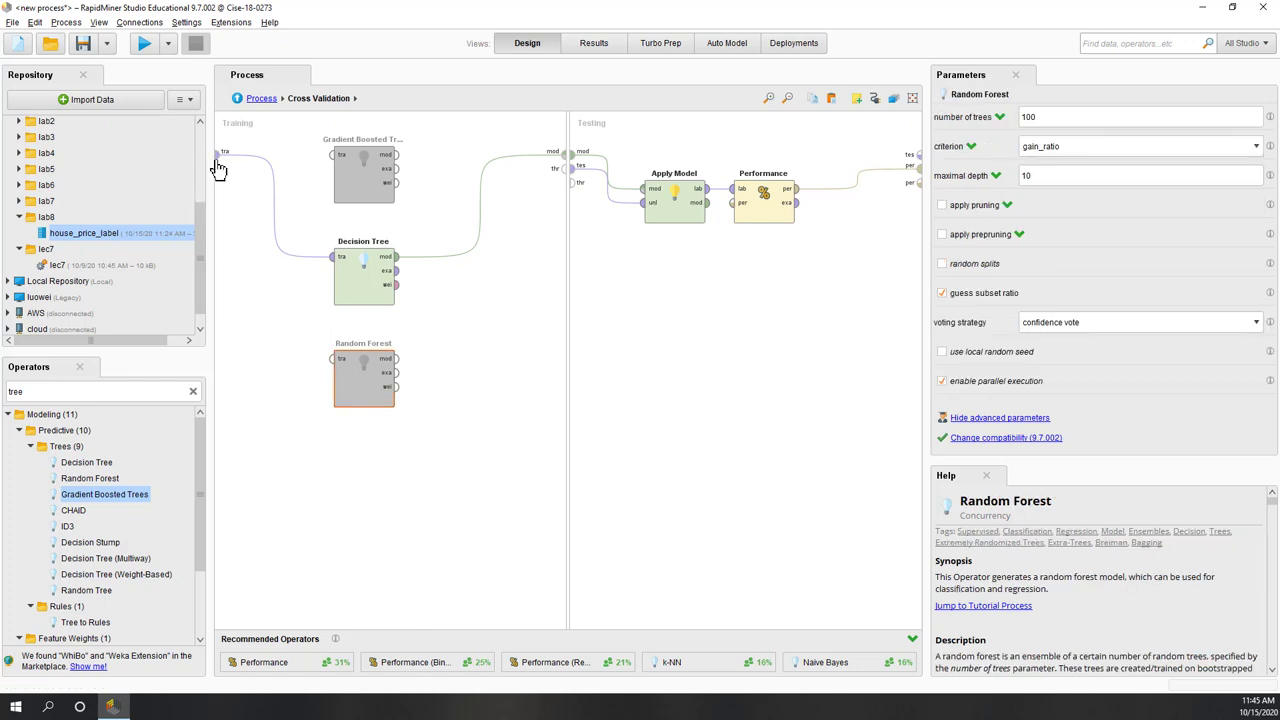
{"action": "left_click_drag", "start_coordinate": [218, 154], "coordinate": [566, 152]}
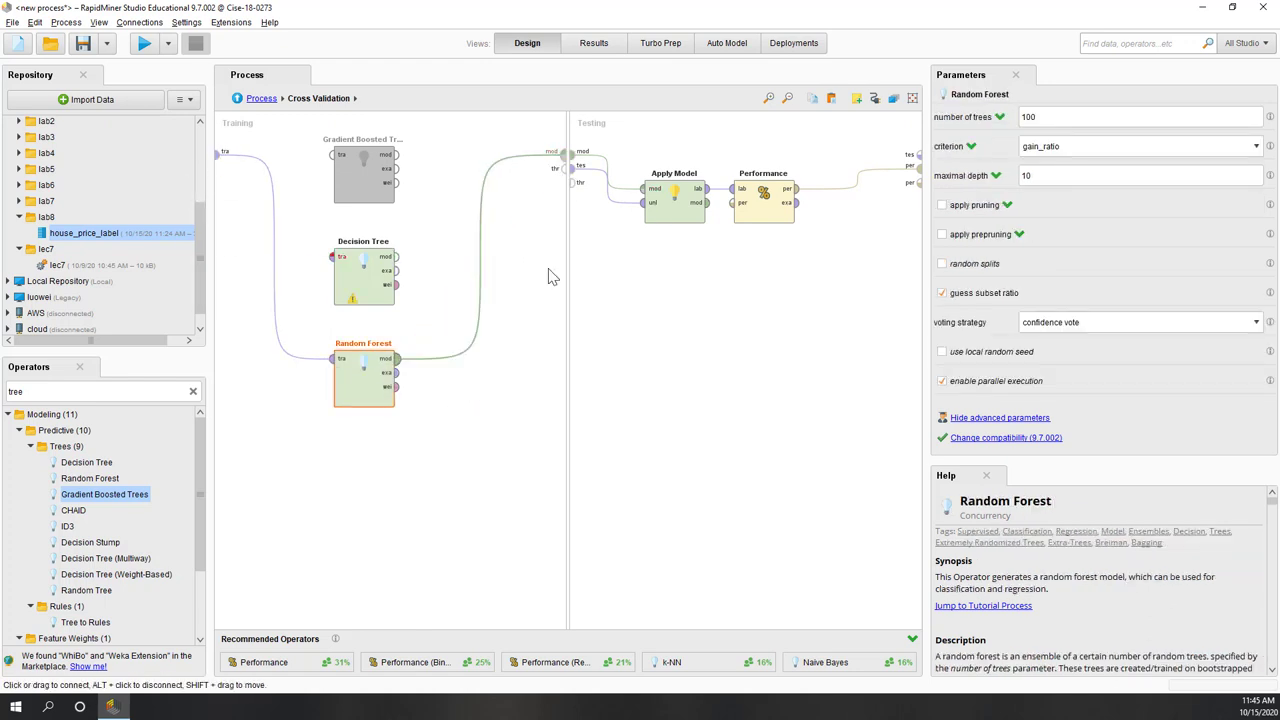
{"action": "left_click", "coordinate": [377, 287]}
{"action": "right_click", "coordinate": [361, 270]}
{"action": "left_click", "coordinate": [388, 299]}
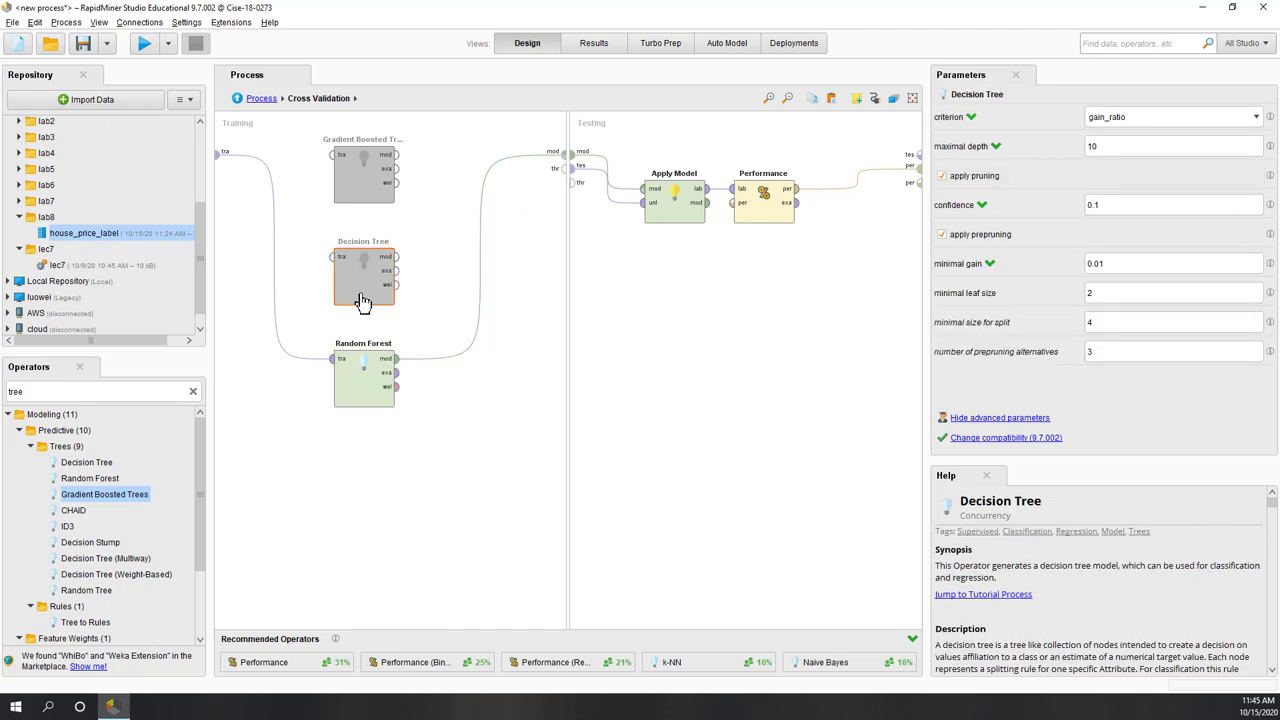
Run the process with Random Forest and examine its accuracy and kappa with their deviations.
{"action": "left_click", "coordinate": [144, 44]}
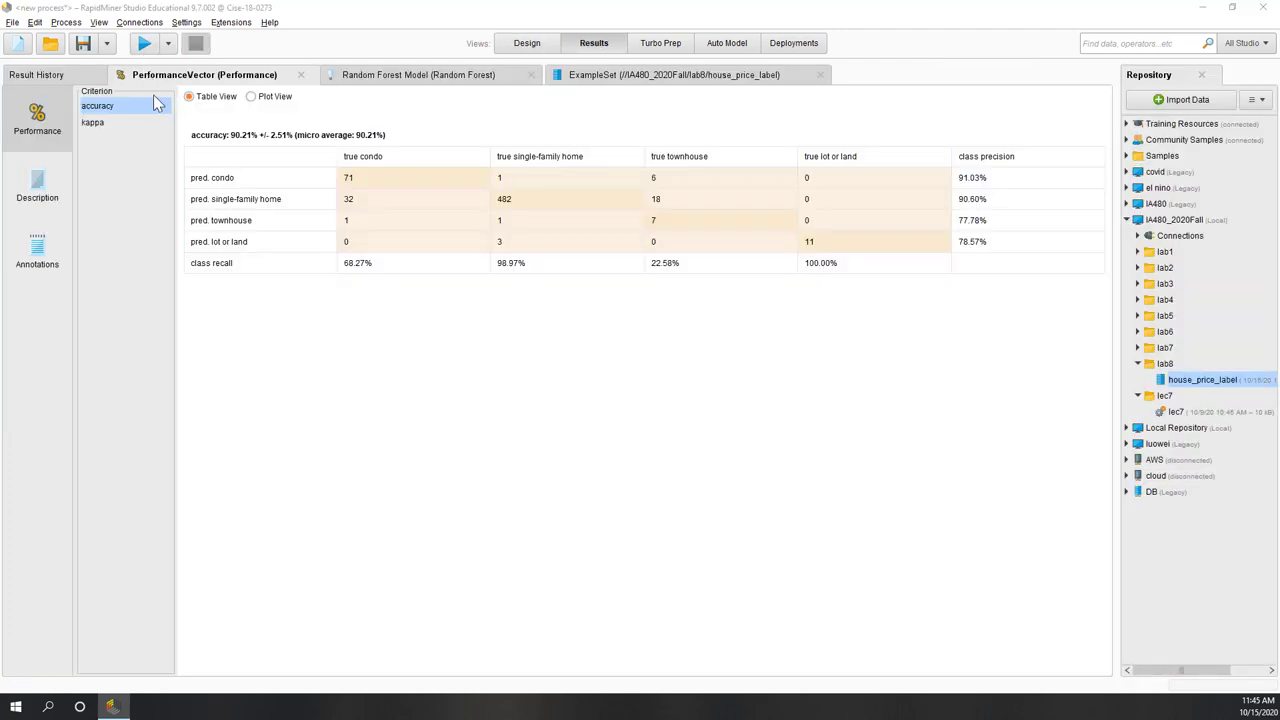
{"action": "left_click", "coordinate": [125, 124]}
{"action": "left_click", "coordinate": [111, 104]}
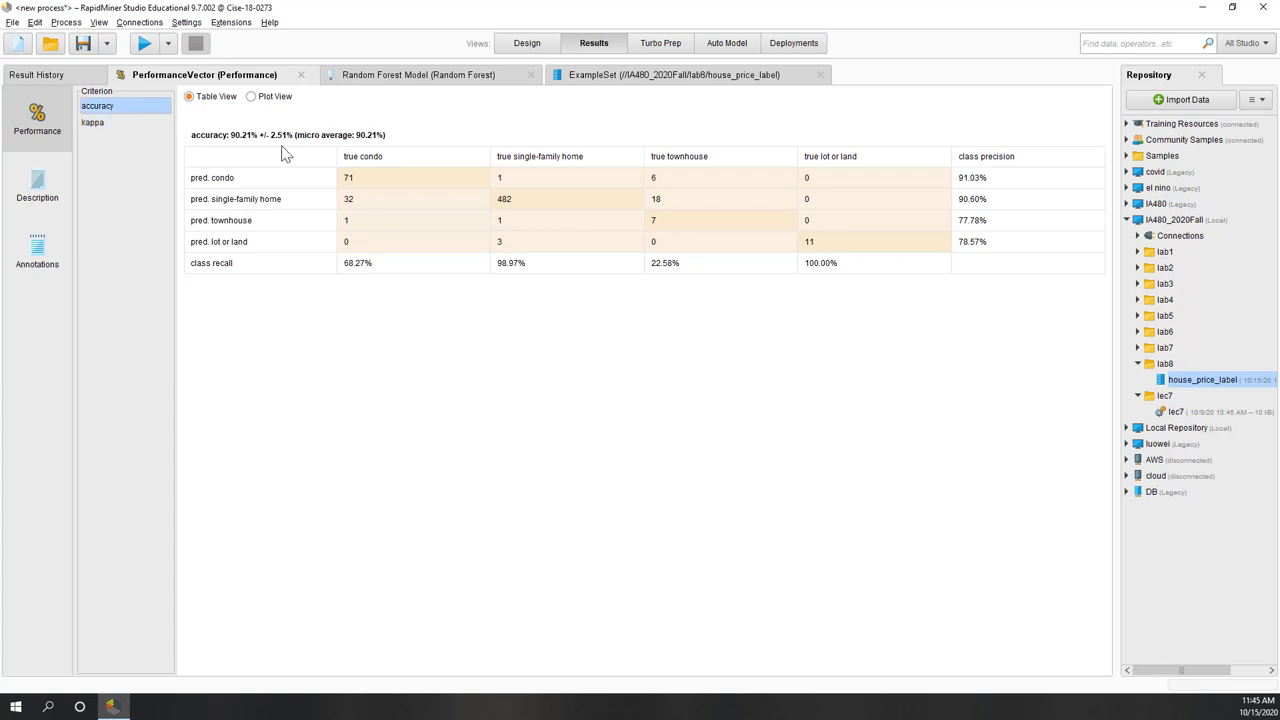
{"action": "left_click", "coordinate": [117, 123]}
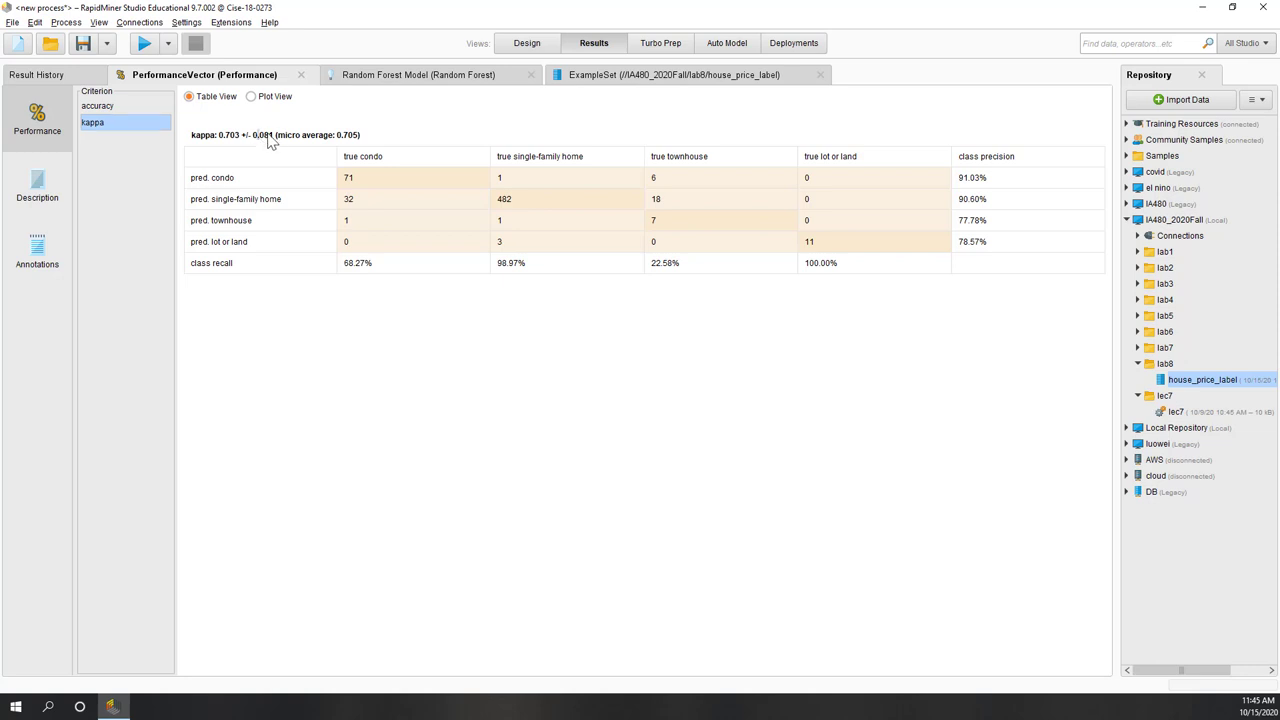
{"action": "double_click", "coordinate": [264, 136]}
Open the Random Forest Model result and examine the graphs of several of its individual trees.
{"action": "left_click", "coordinate": [368, 80]}
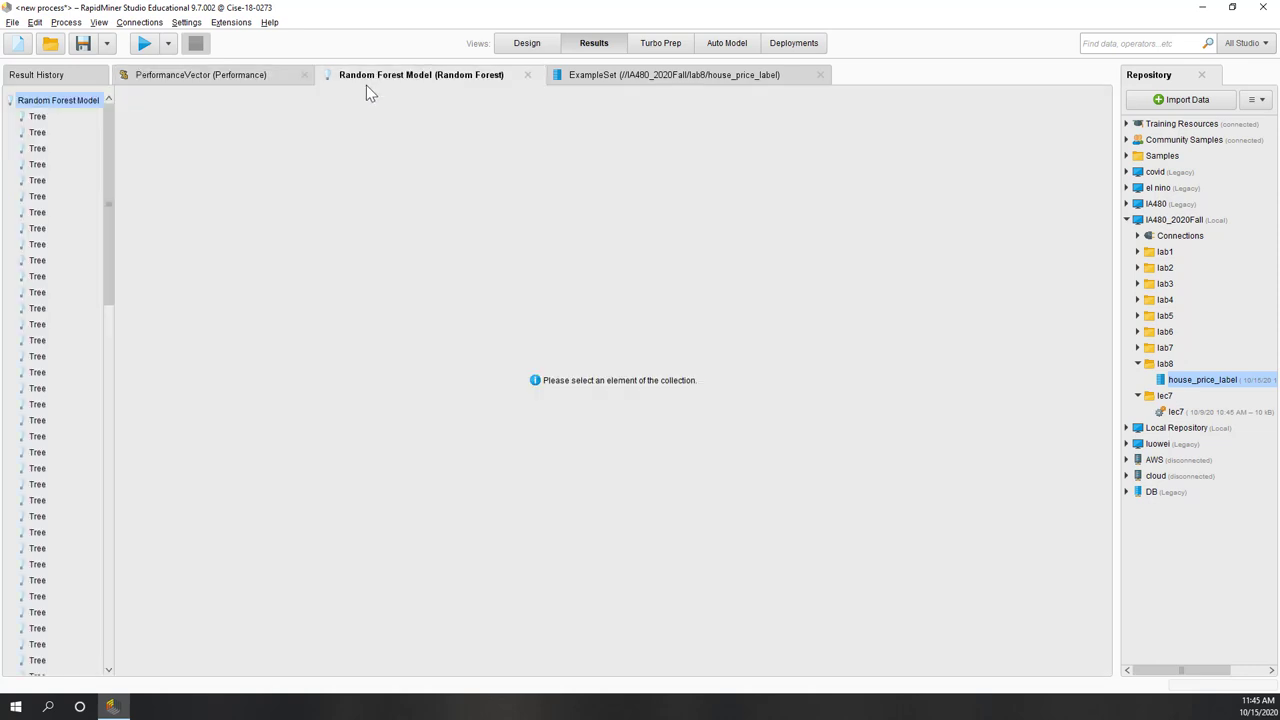
{"action": "left_click", "coordinate": [48, 137]}
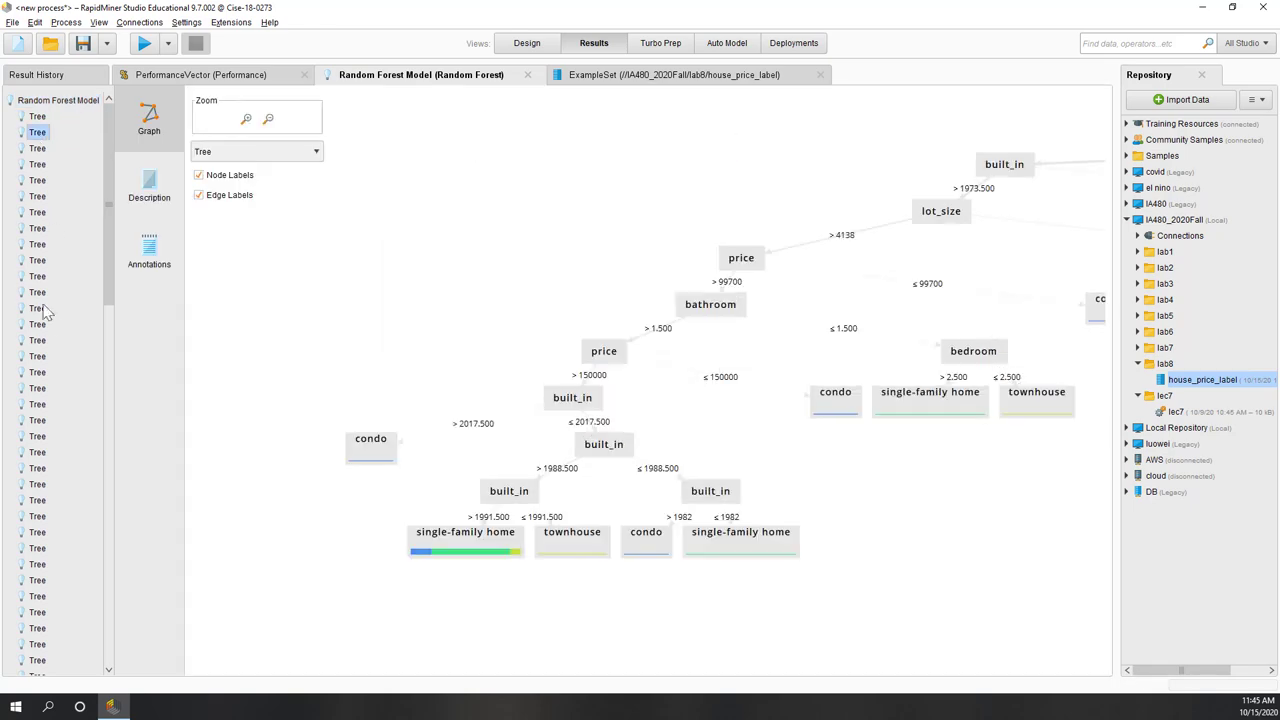
{"action": "left_click", "coordinate": [37, 324]}
{"action": "scroll", "coordinate": [30, 500], "scroll_direction": "down", "scroll_amount": 2}
{"action": "left_click", "coordinate": [37, 512]}
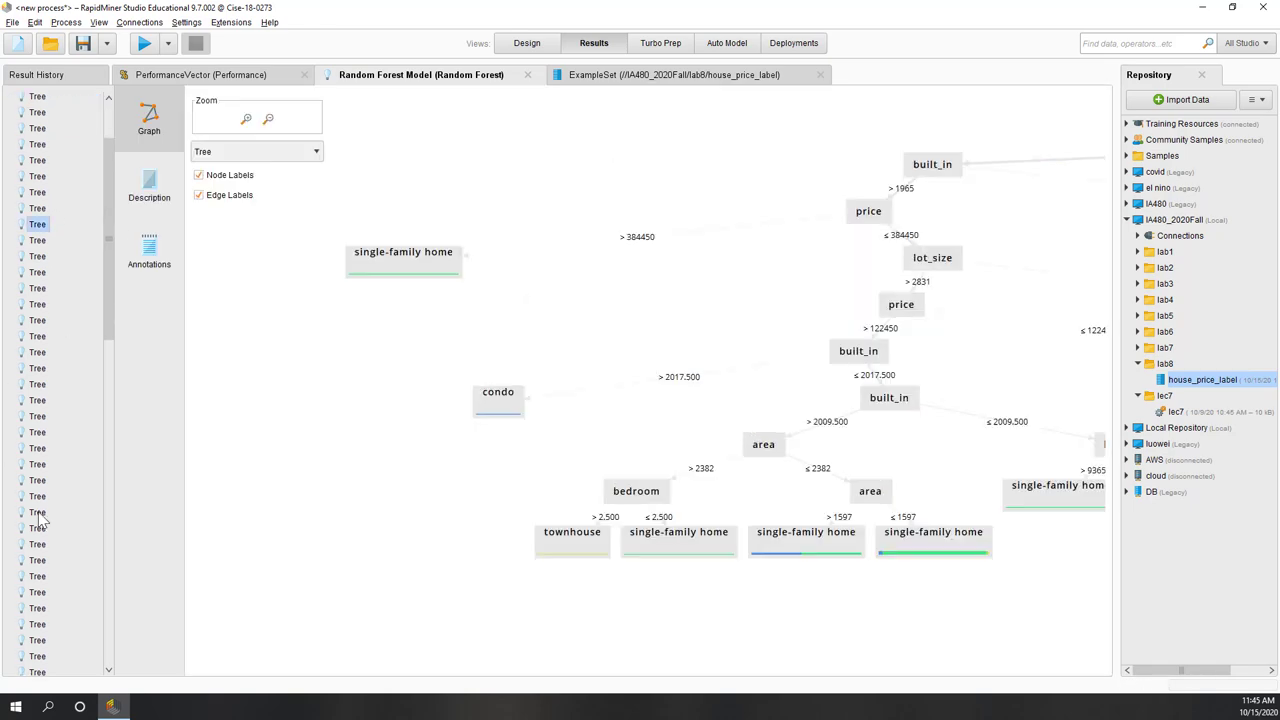
{"action": "left_click", "coordinate": [32, 596]}
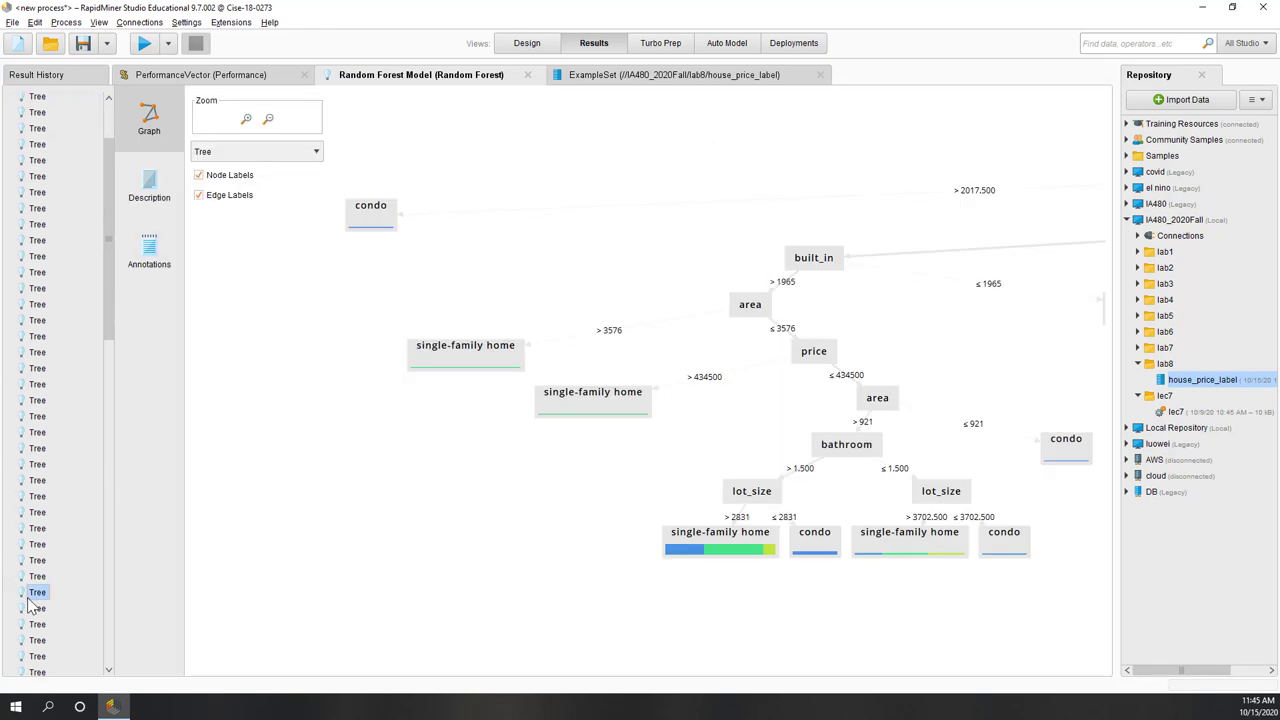
In the training area, disable Random Forest and connect Gradient Boosted Trees between the training data input and the model output.
{"action": "left_click", "coordinate": [527, 43]}
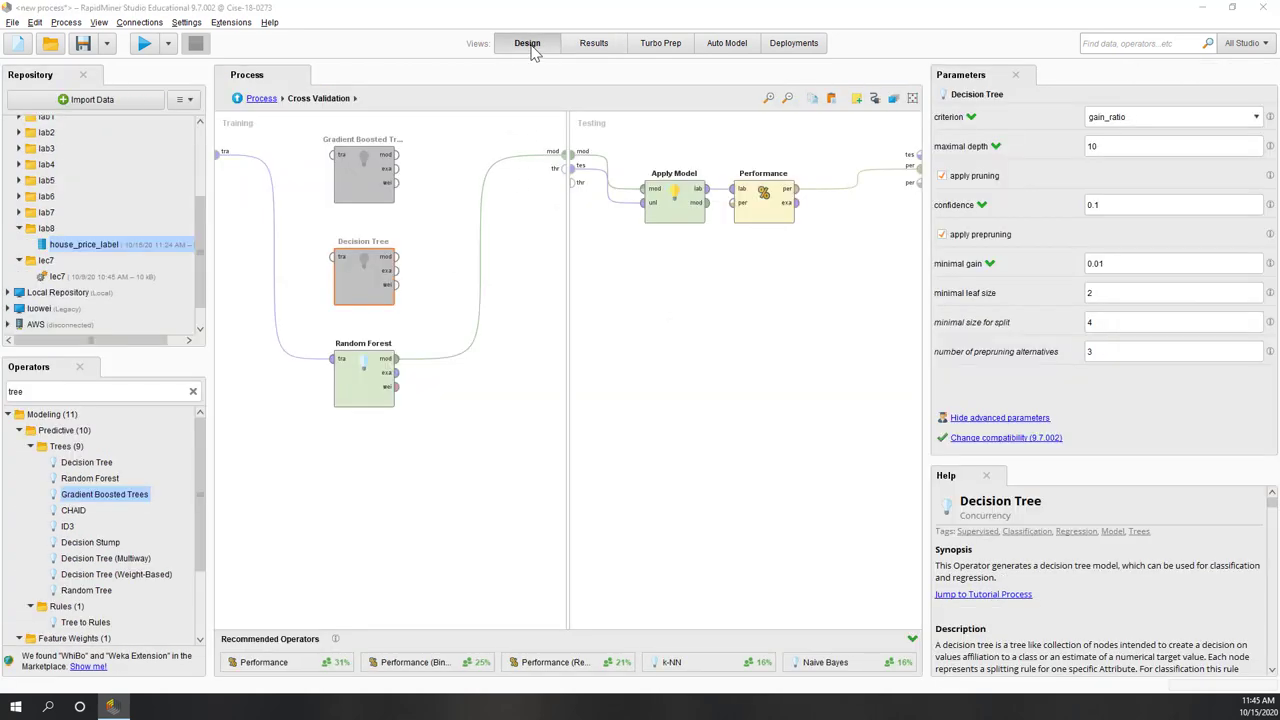
{"action": "right_click", "coordinate": [357, 398]}
{"action": "left_click", "coordinate": [390, 417]}
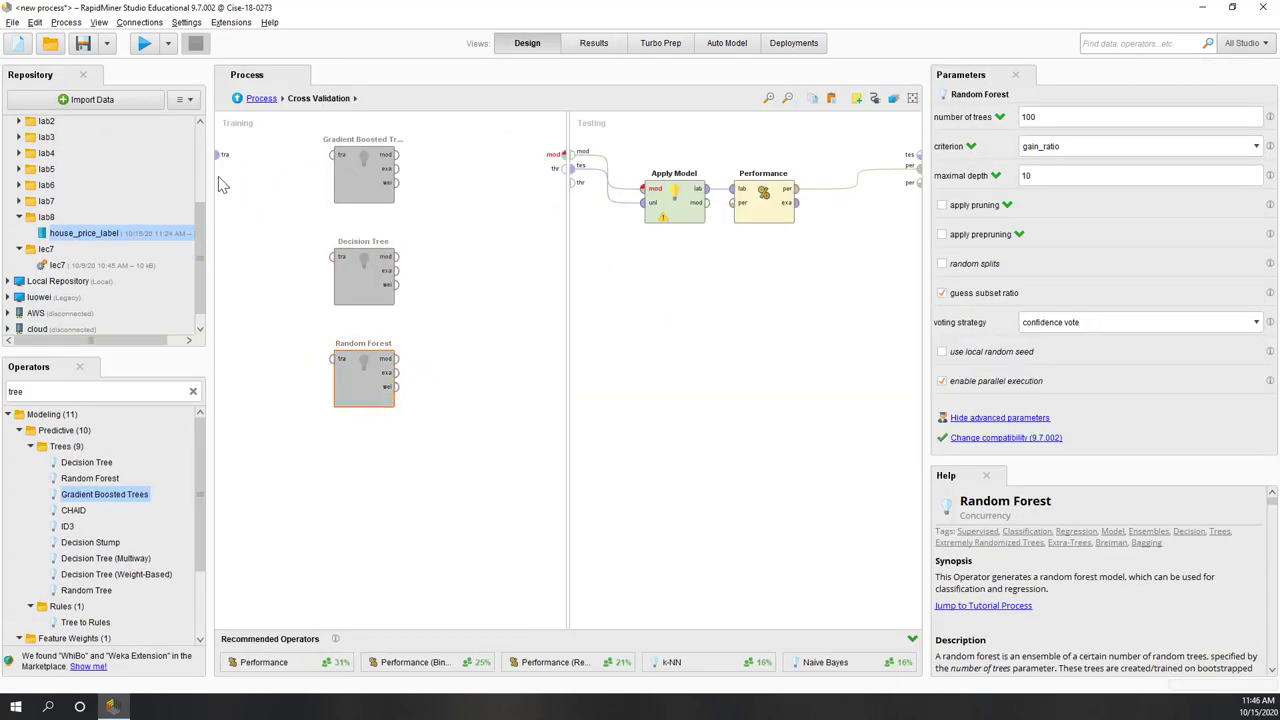
{"action": "left_click_drag", "start_coordinate": [220, 160], "coordinate": [338, 155]}
{"action": "left_click", "coordinate": [396, 162]}
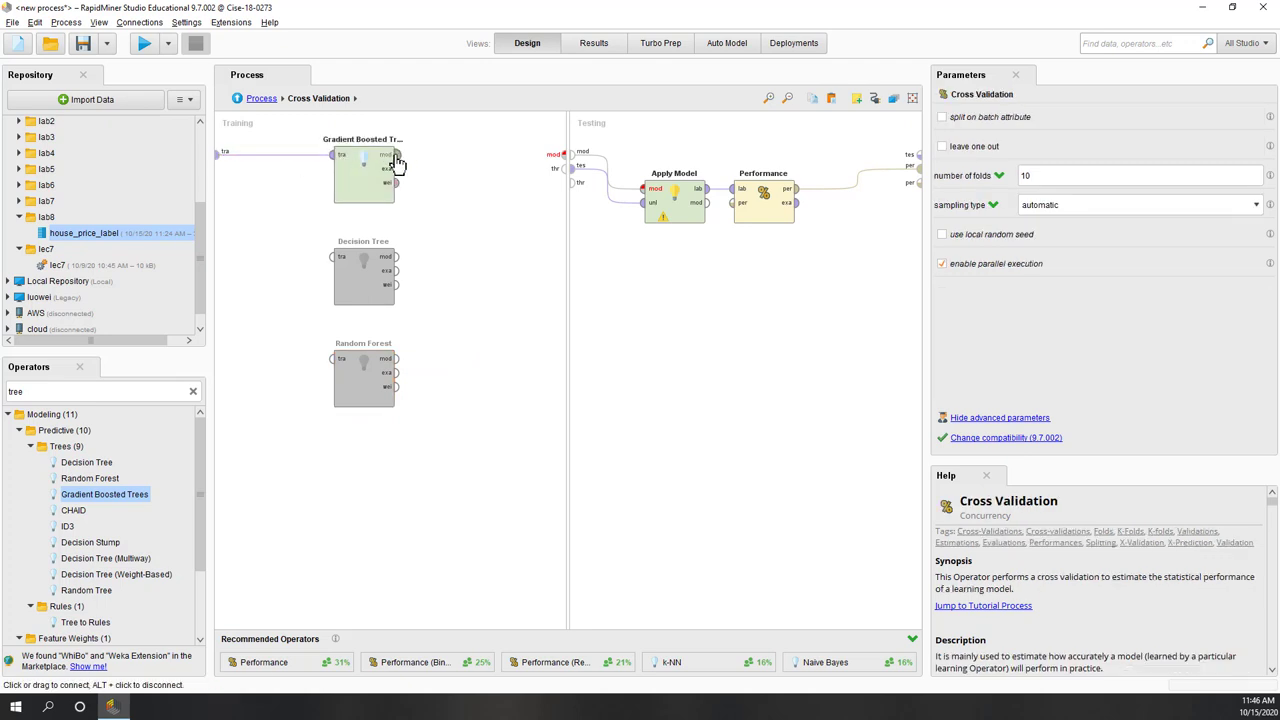
{"action": "left_click", "coordinate": [566, 154]}
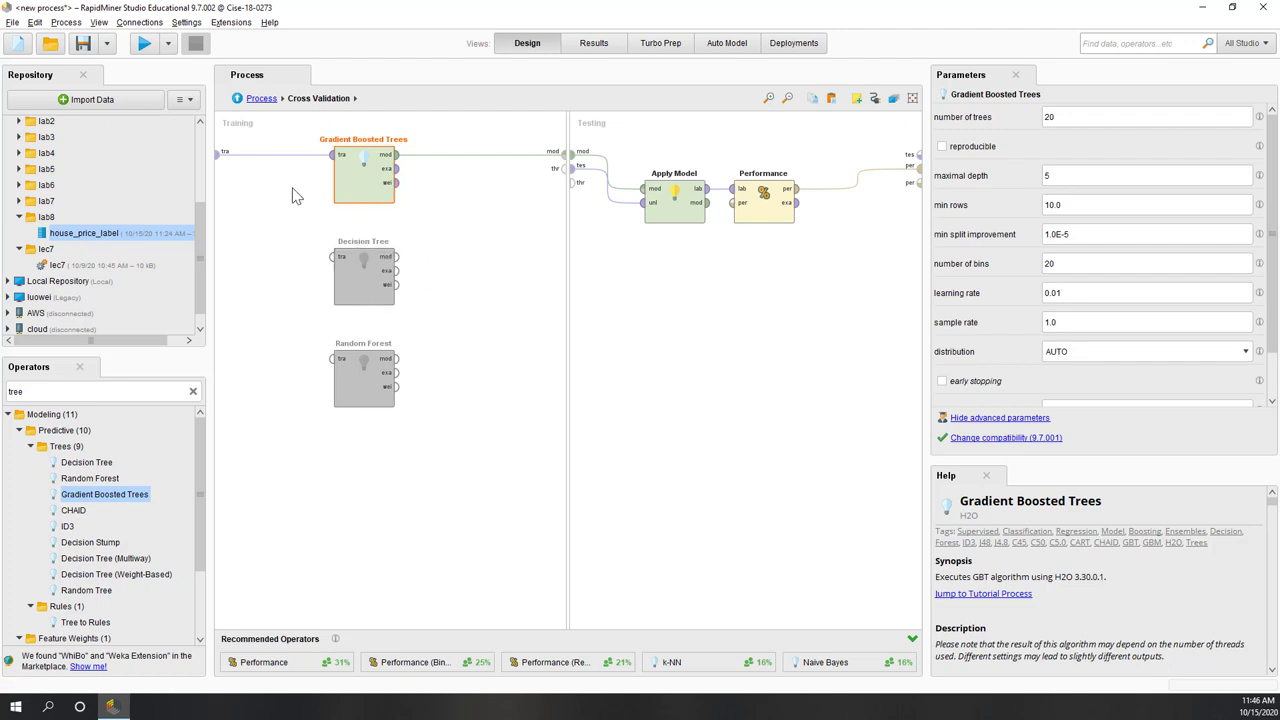
Run the main process with Gradient Boosted Trees on the expanded attribute set and compare the kappa and accuracy in the PerformanceVector.
{"action": "left_click", "coordinate": [262, 98]}
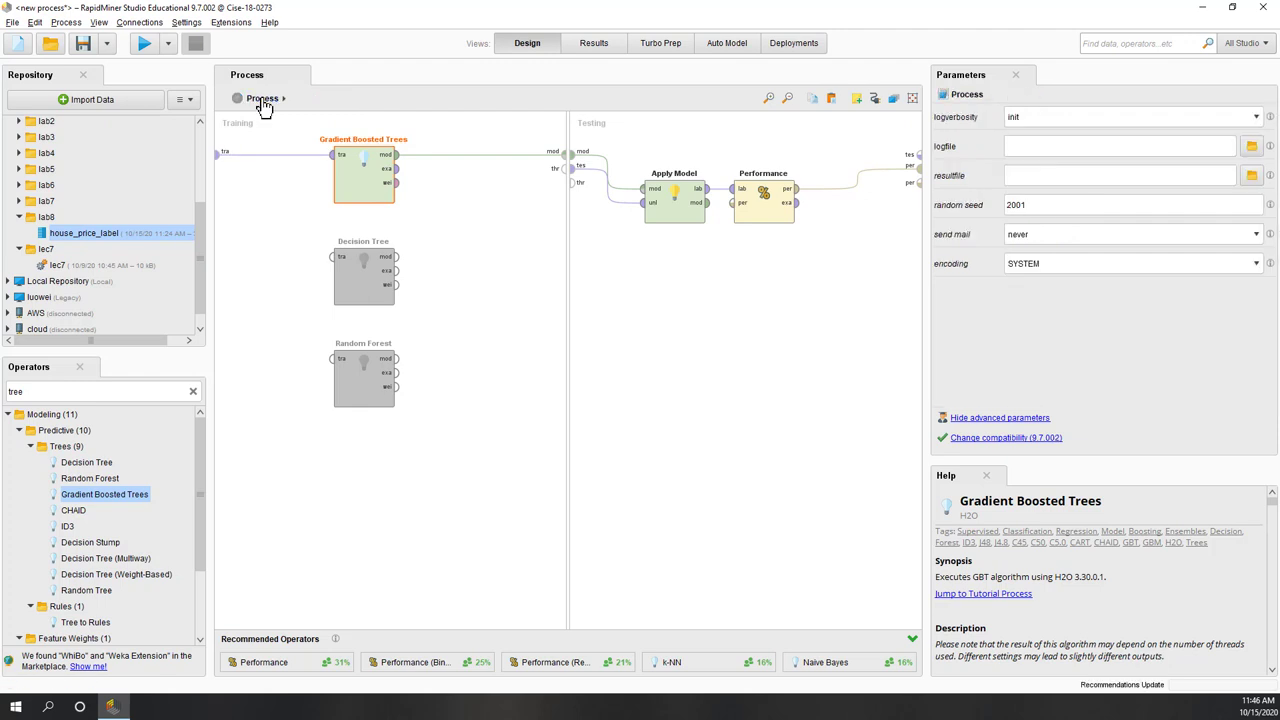
{"action": "left_click", "coordinate": [143, 45]}
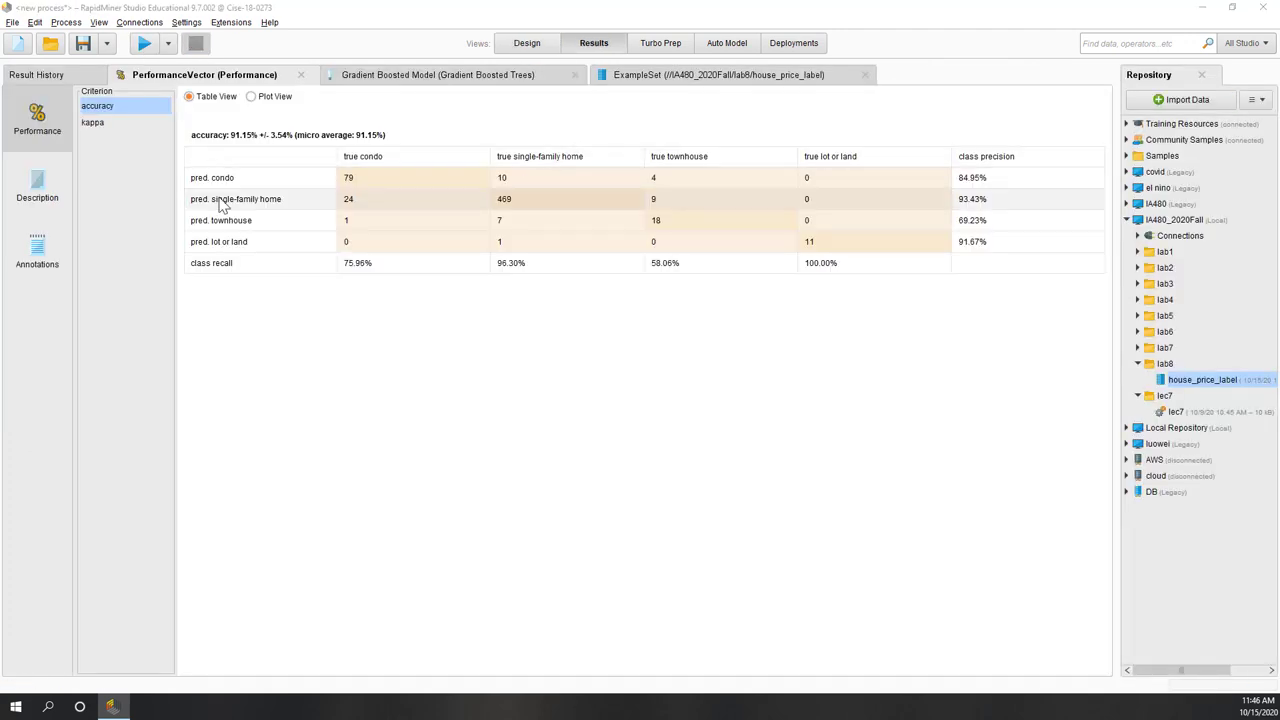
{"action": "left_click", "coordinate": [132, 124]}
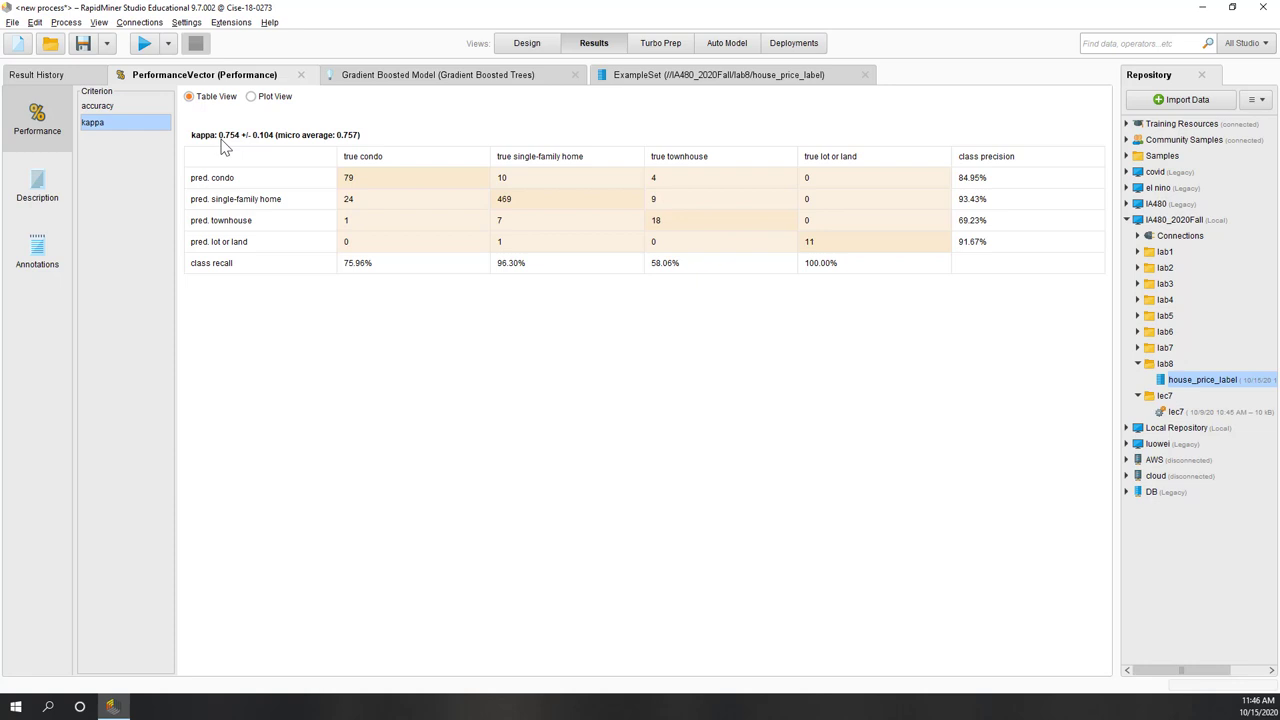
{"action": "double_click", "coordinate": [263, 138]}
{"action": "left_click", "coordinate": [133, 107]}
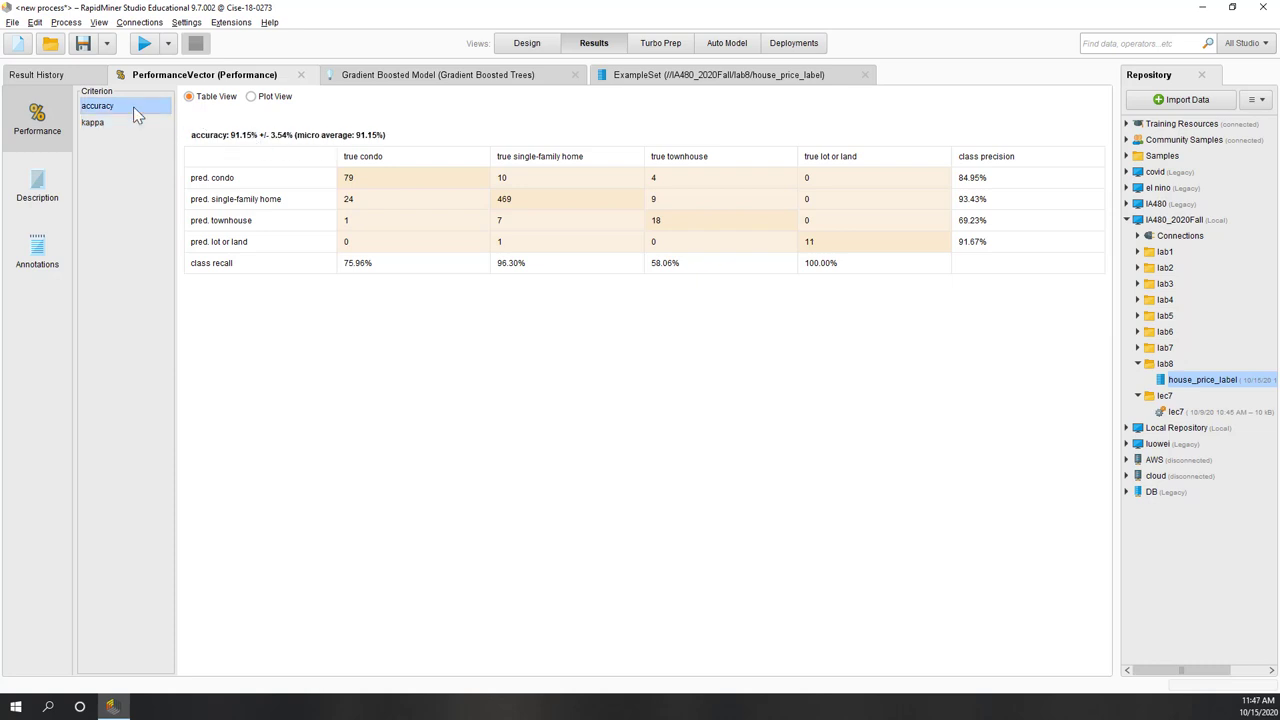
{"action": "left_click", "coordinate": [405, 78]}
{"action": "left_click", "coordinate": [262, 75]}
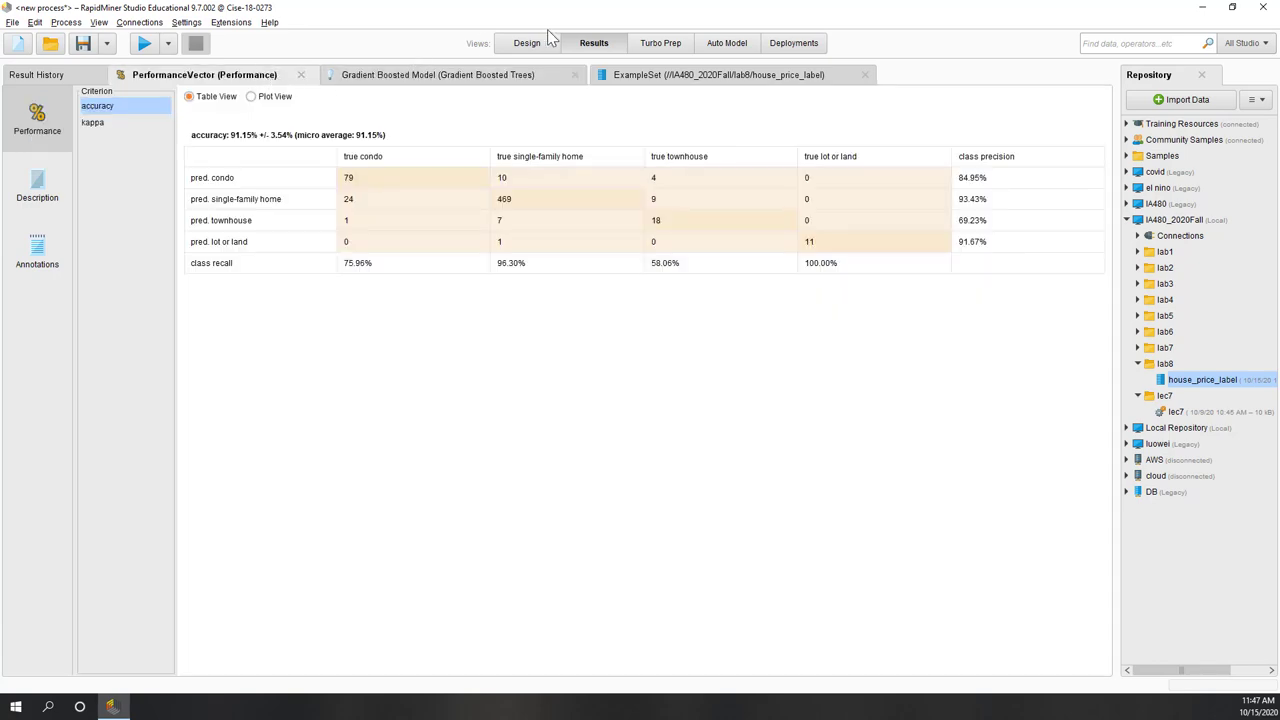